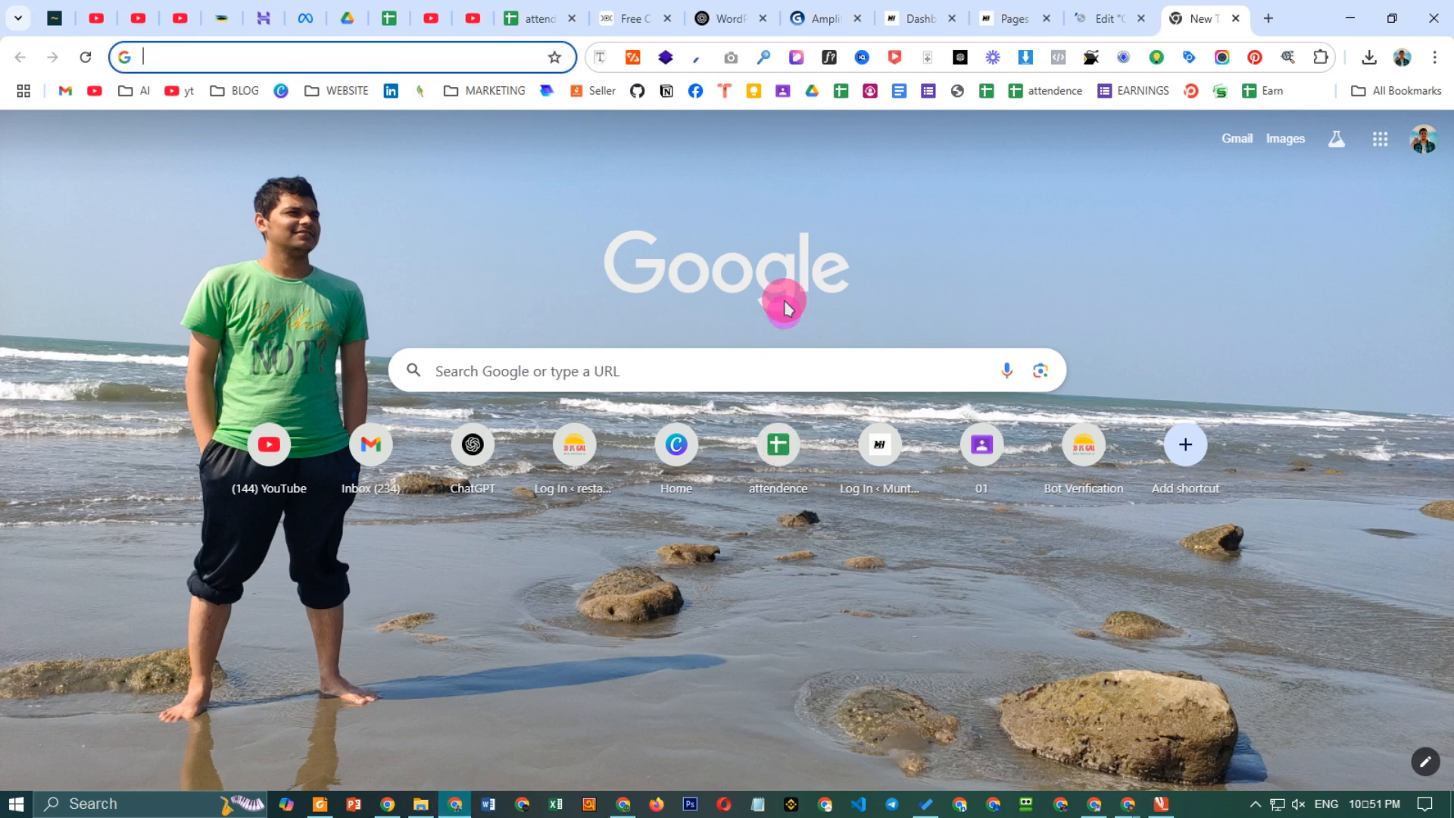
Close the open page editor, pages list, dashboard and new browser tabs.
left_click(1091, 15)
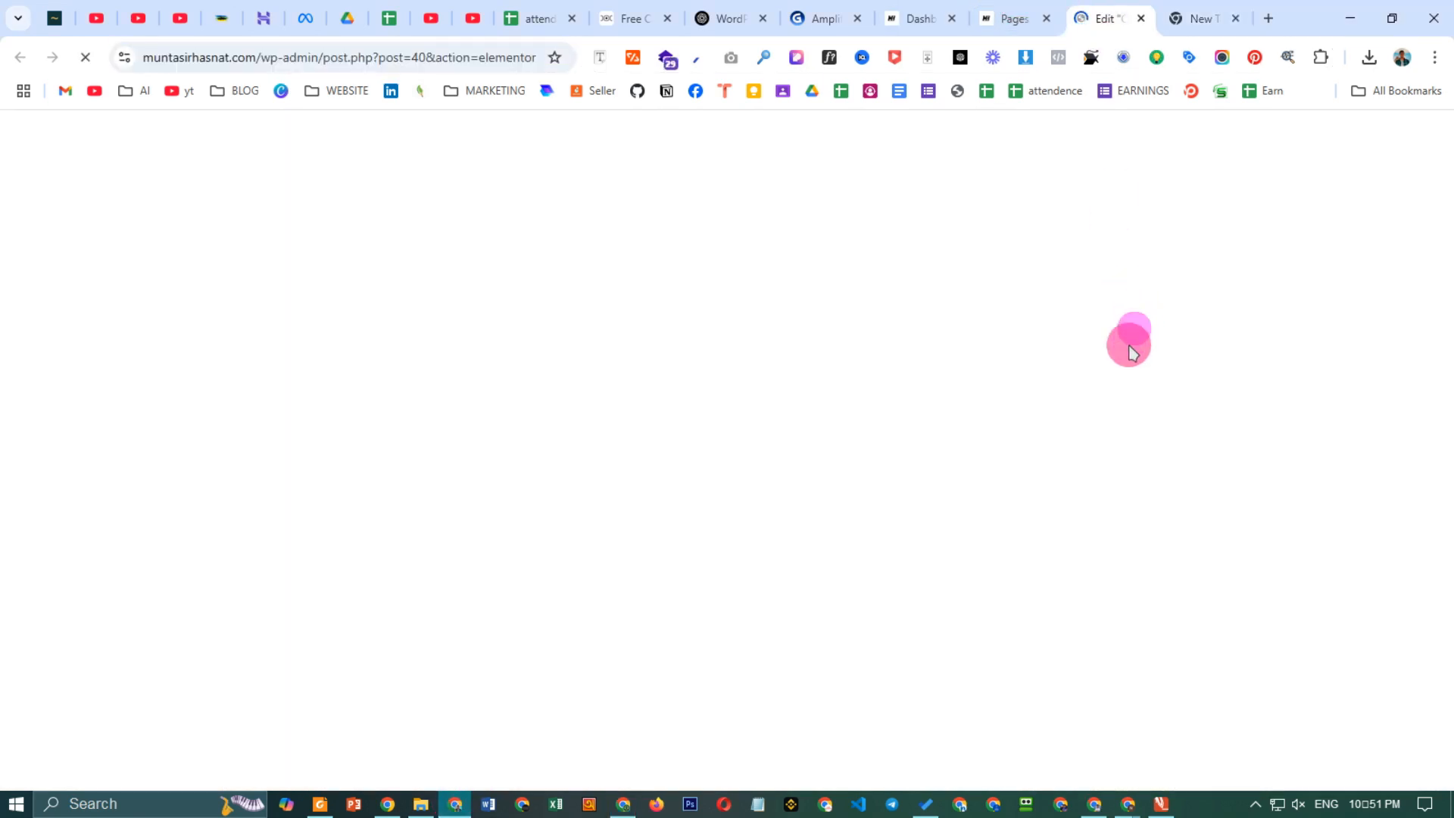
left_click(1145, 18)
left_click(1021, 15)
left_click(1046, 18)
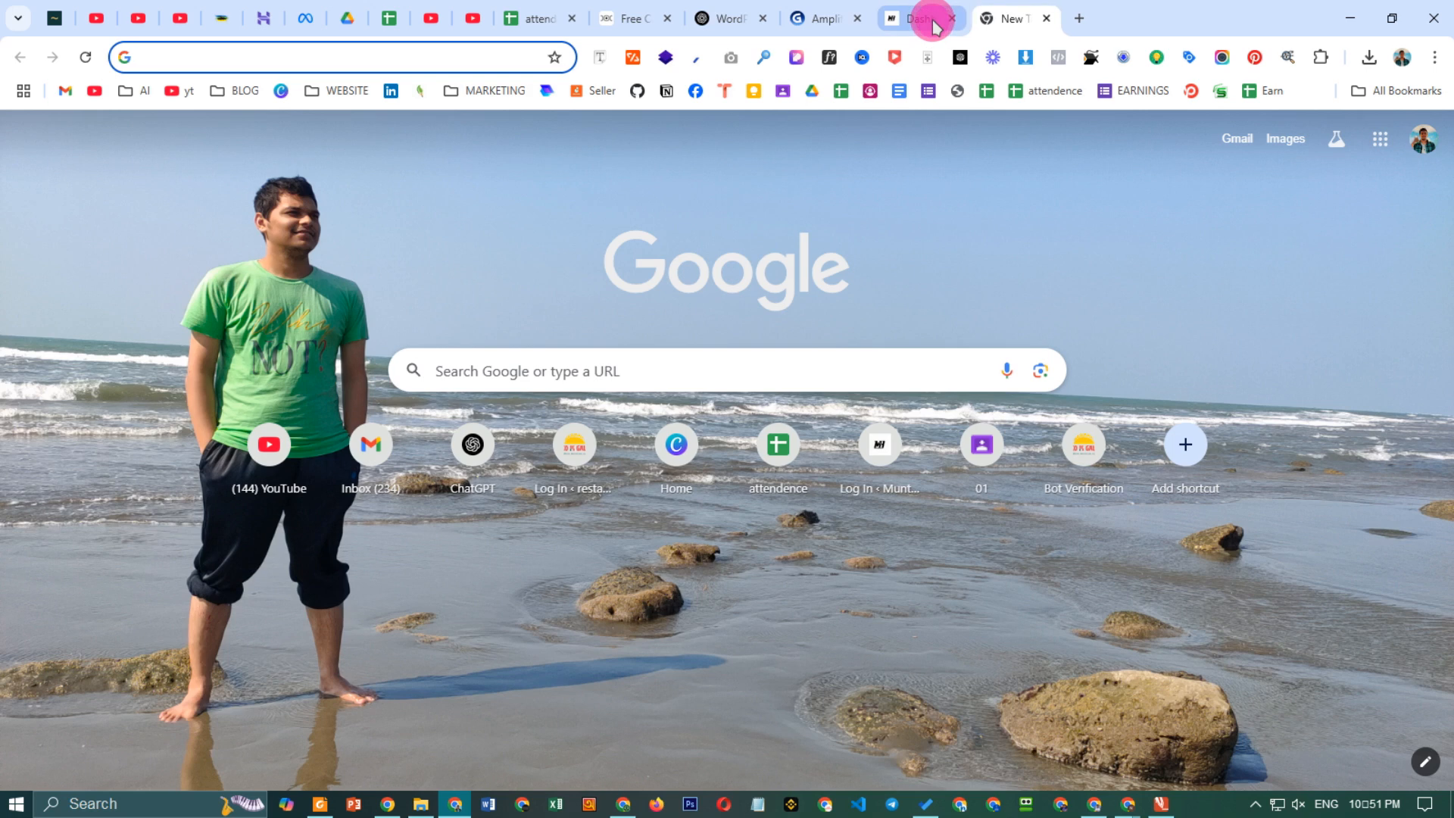
left_click(932, 22)
left_click(952, 20)
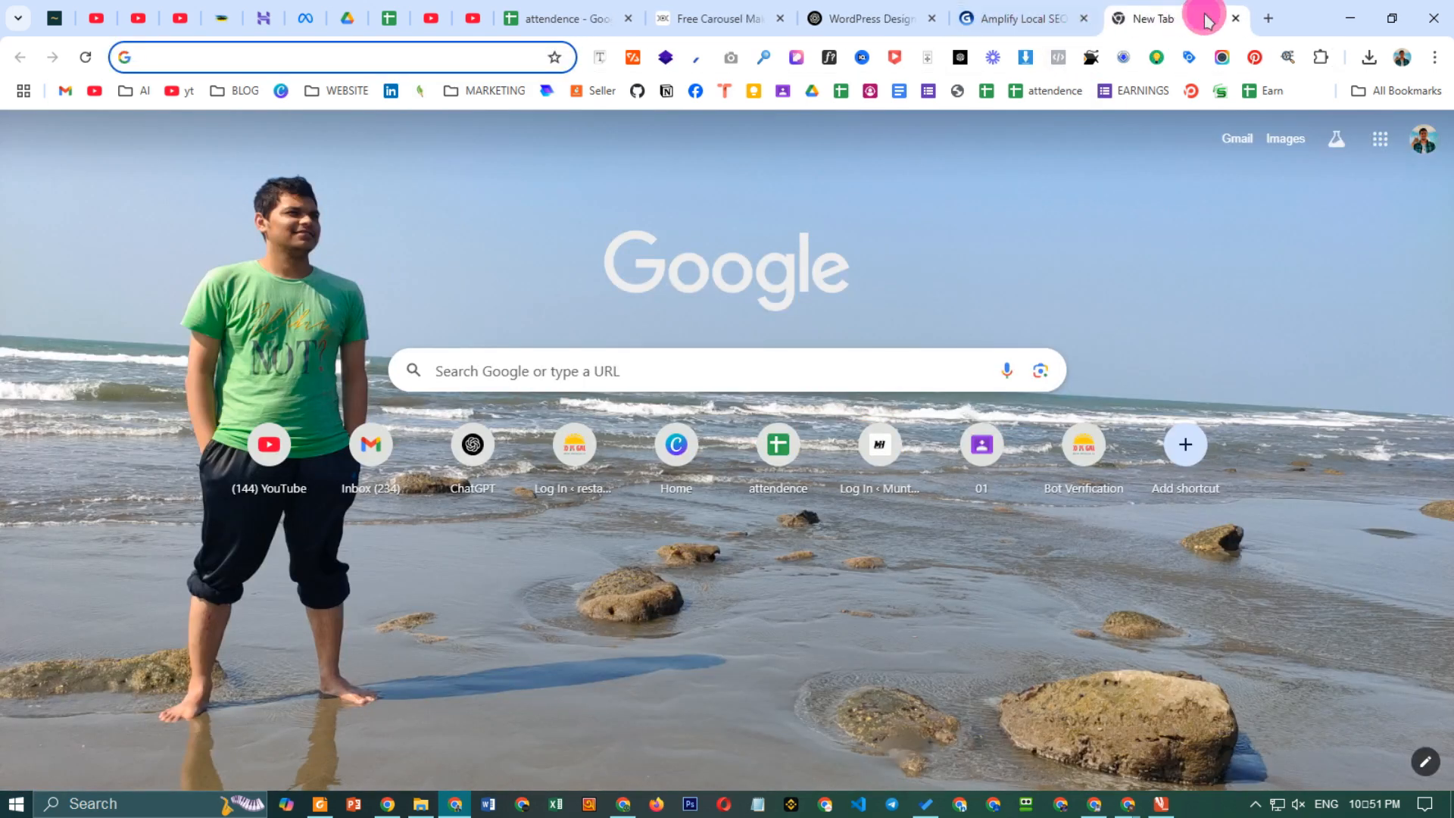
left_click(1236, 18)
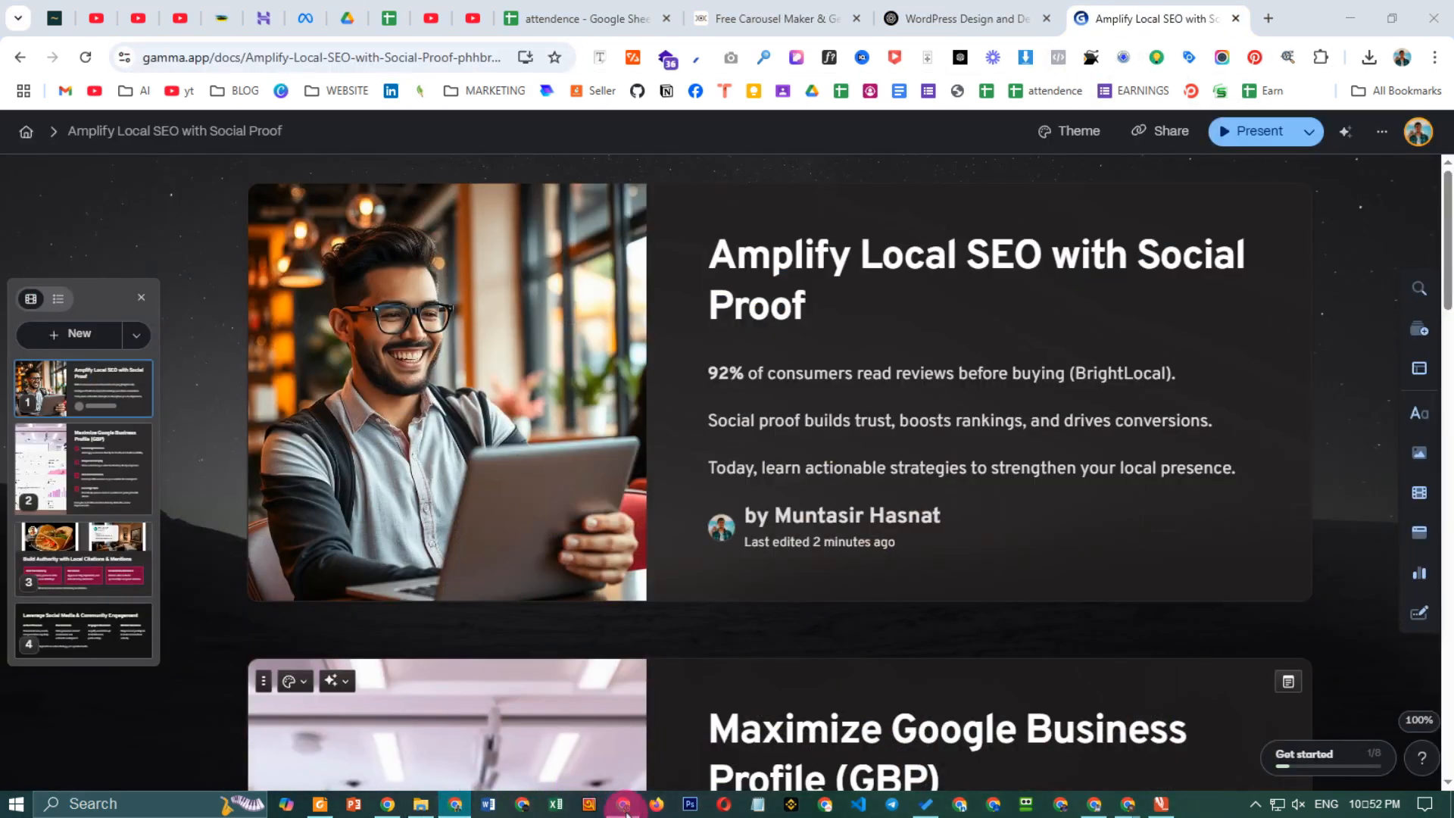
Switch to the Dhumketu Shopping browser window and open its list of all pages in a new browser tab.
left_click(623, 804)
mouse_move(49, 335)
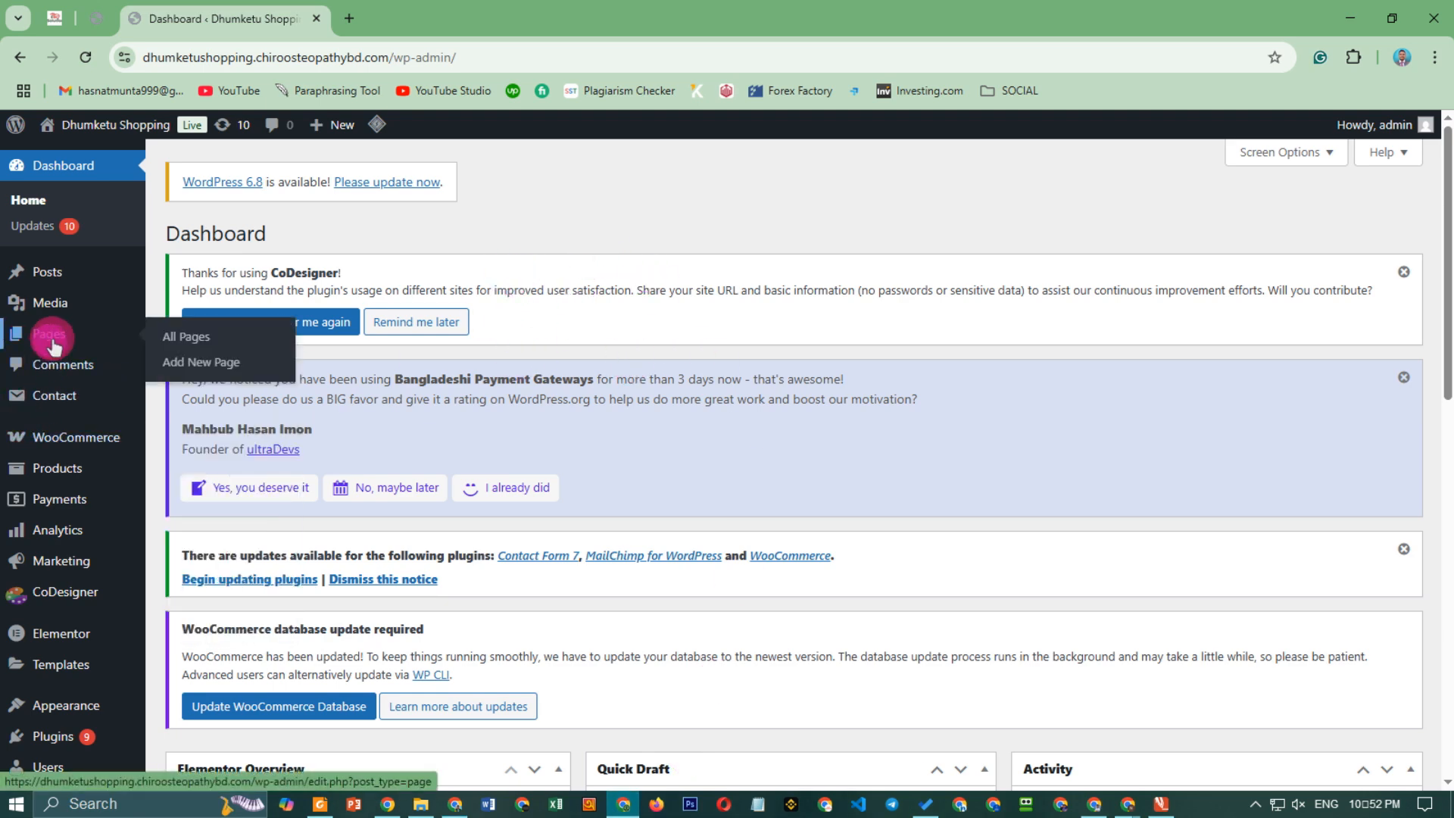
right_click(193, 342)
left_click(227, 356)
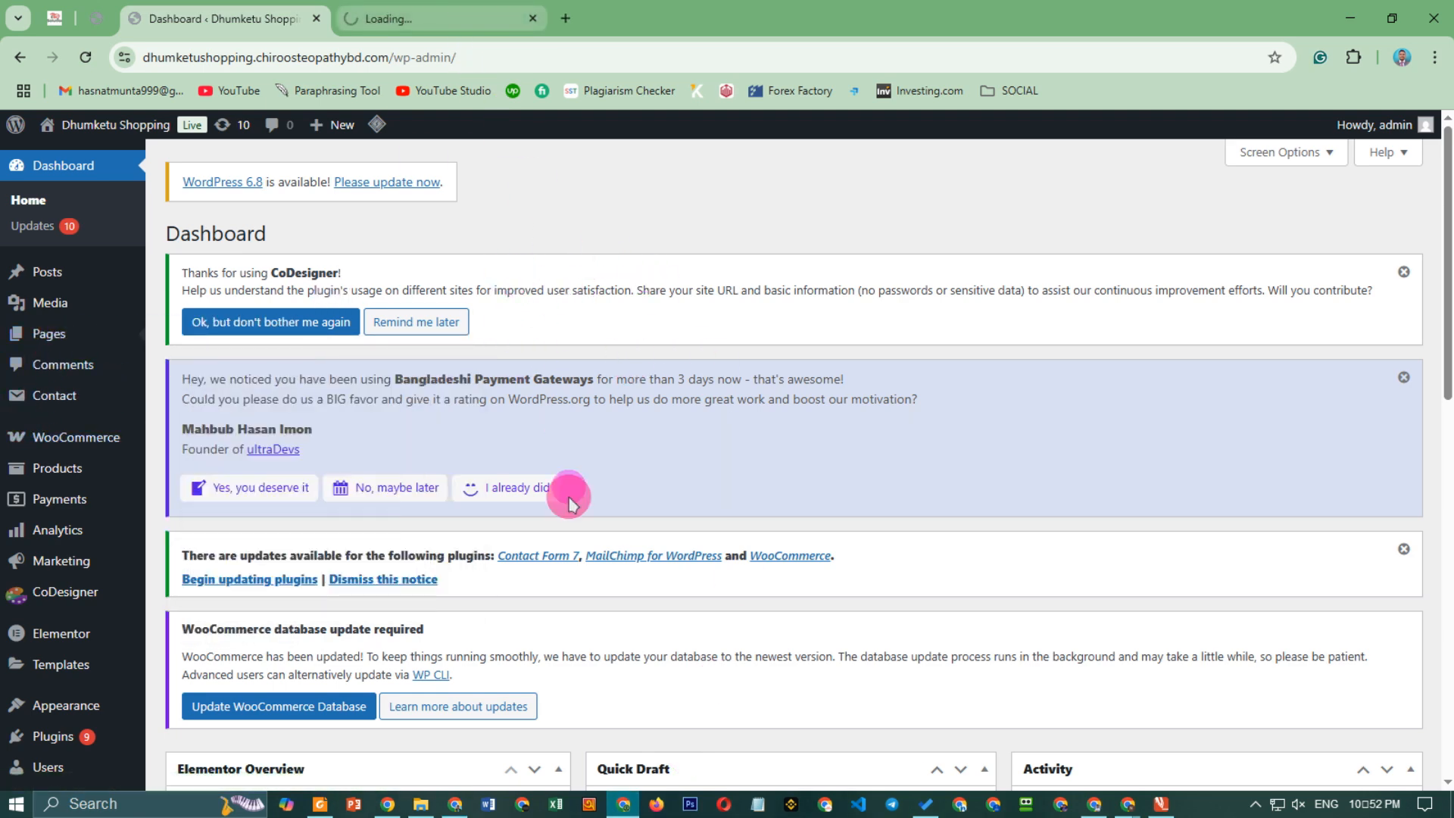
key("ctrl+Tab")
scroll(455, 549, "down", 3)
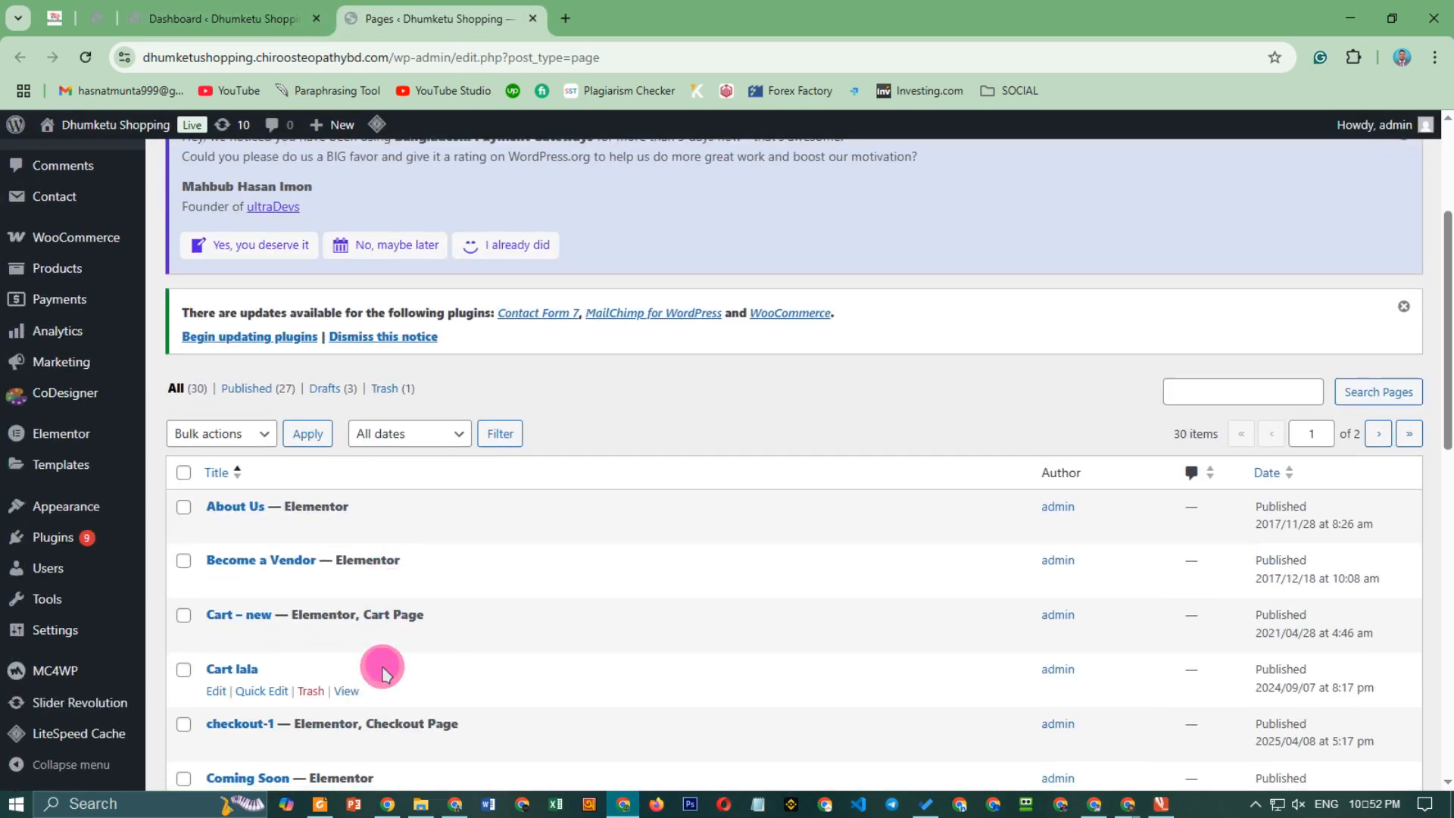
scroll(379, 531, "up", 4)
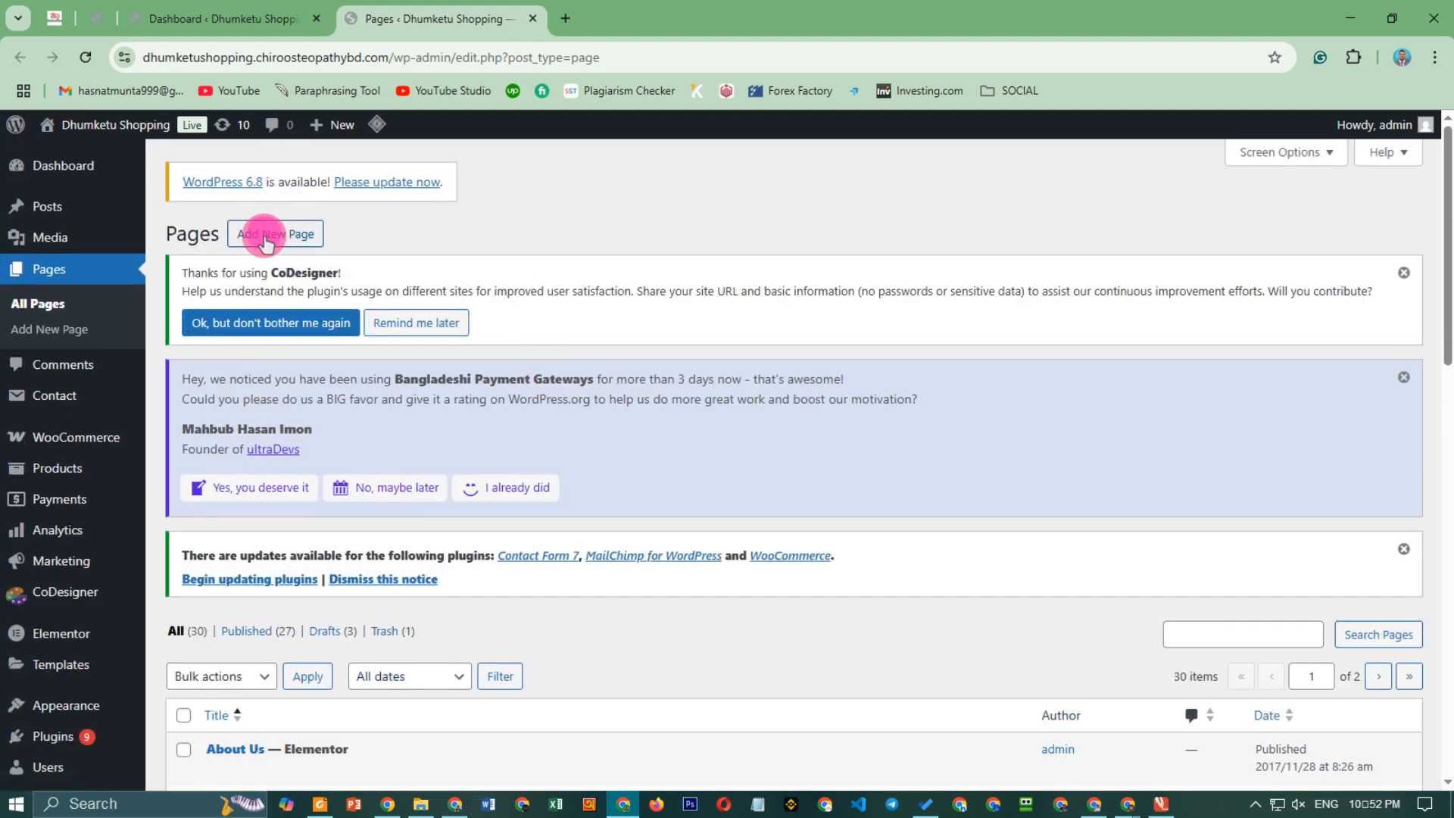
Create a new page titled "Contacttt" and publish it.
left_click(276, 233)
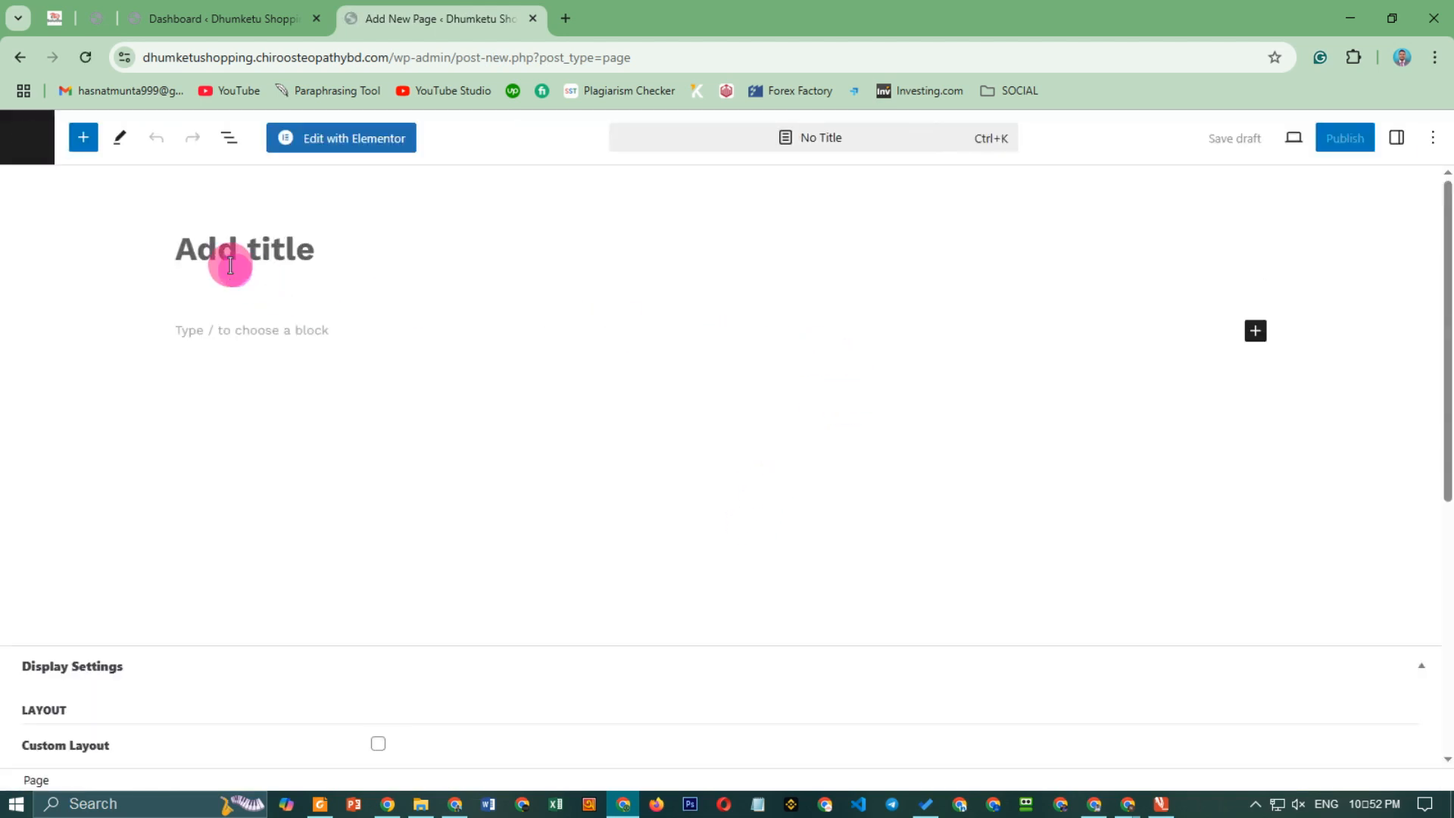
left_click(199, 241)
type("Con")
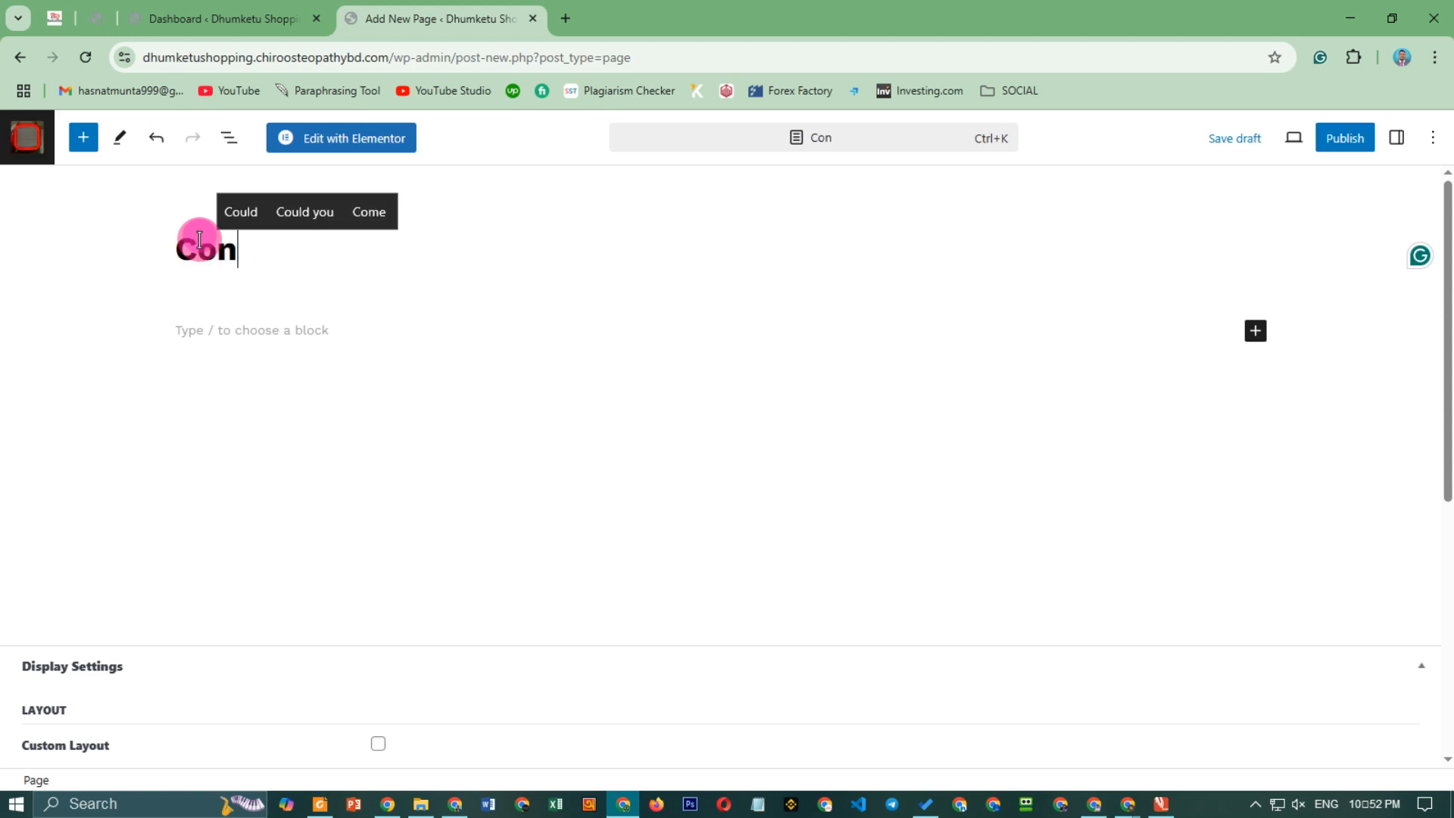
type("tacttt")
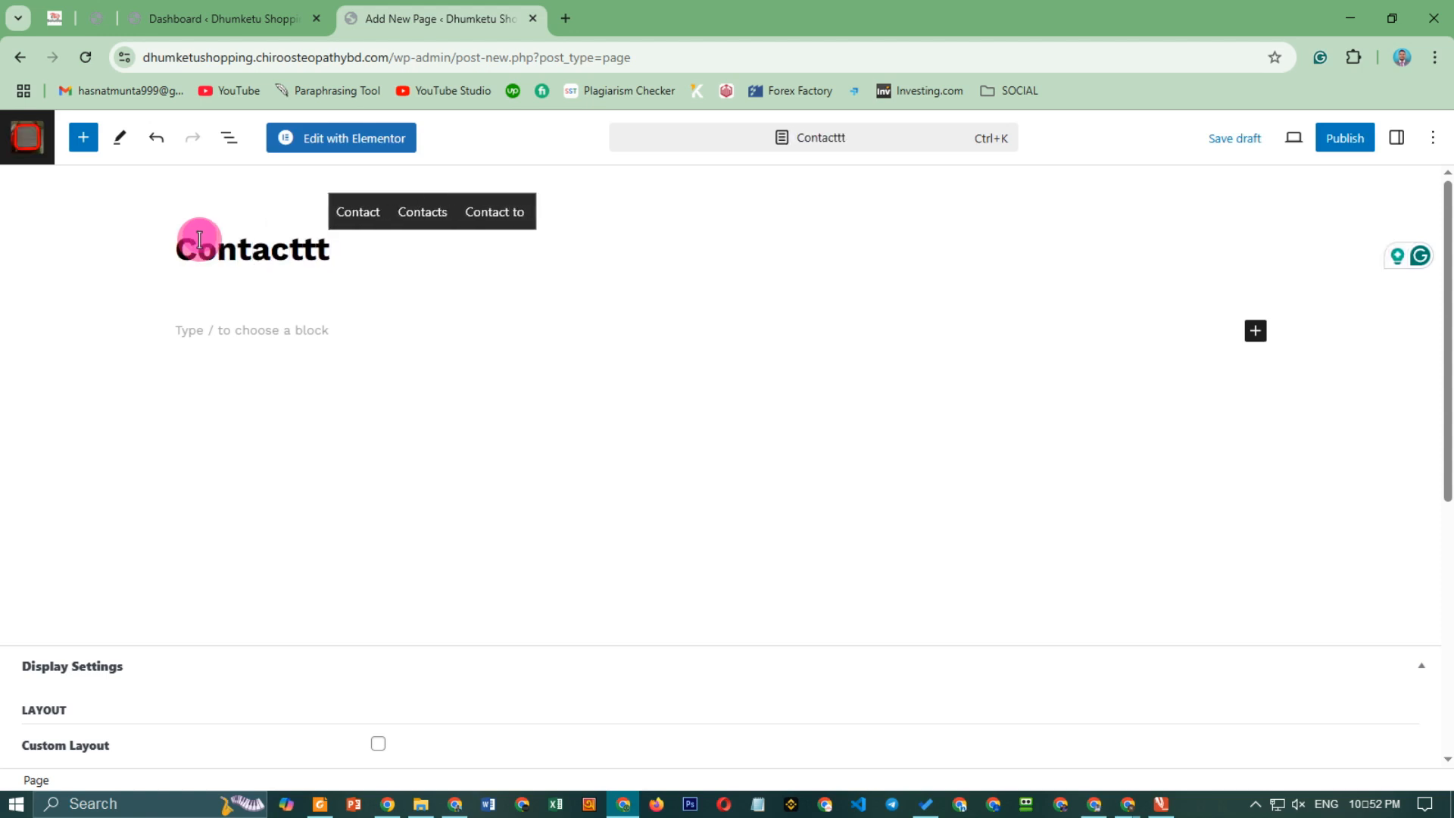
left_click(1339, 141)
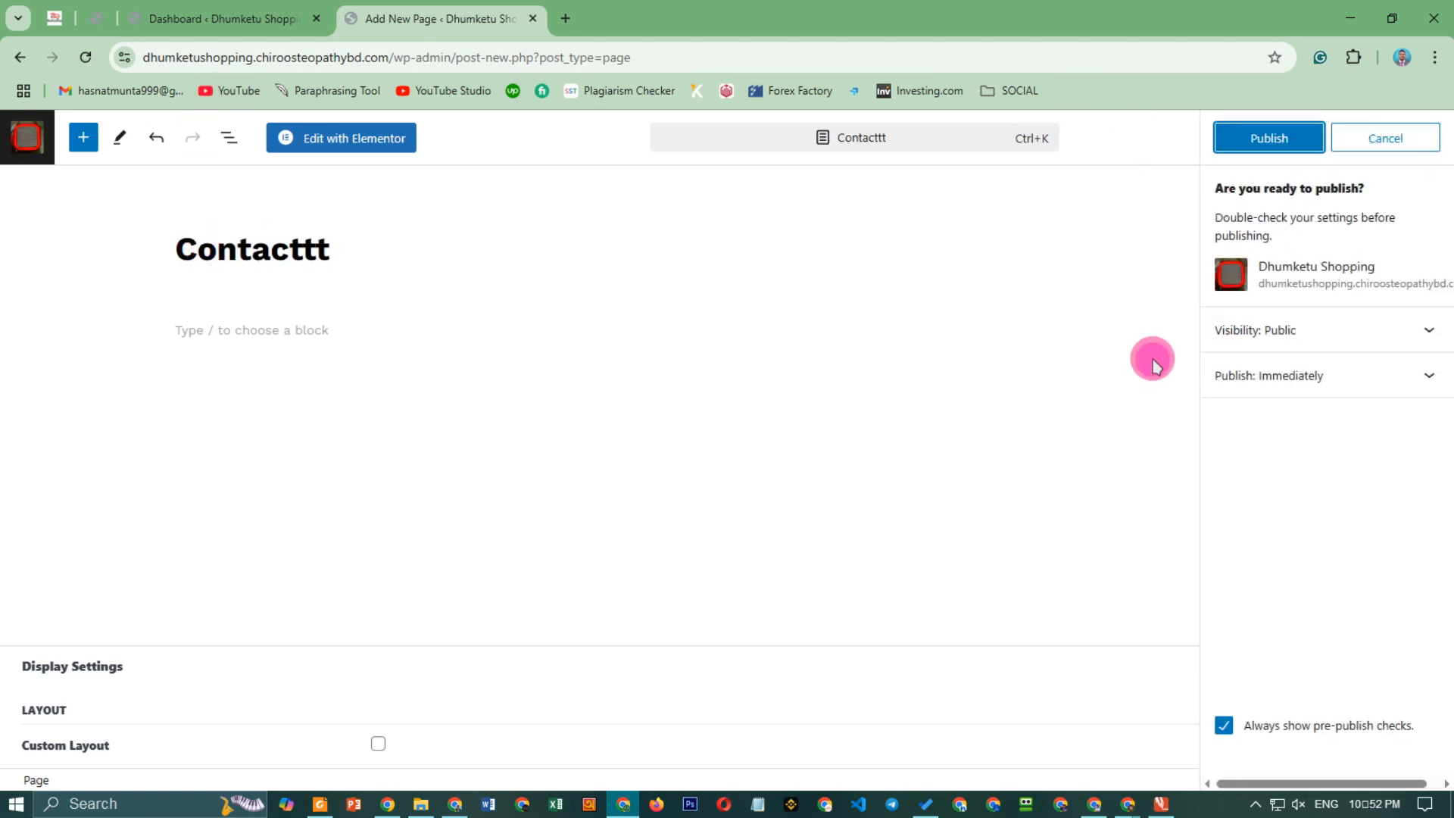
left_click(1263, 158)
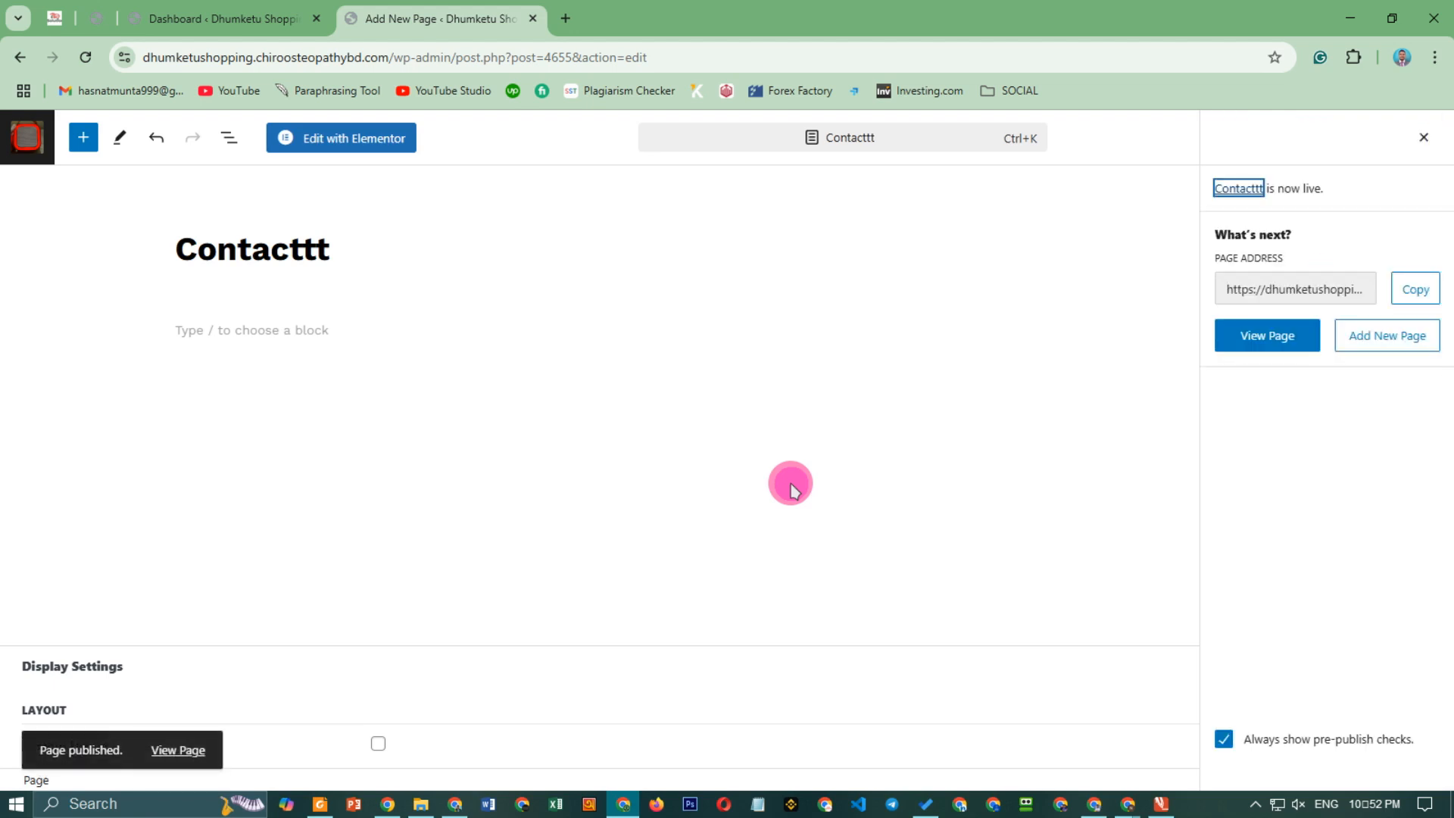
Open the Contacttt page in the Elementor editor and dismiss the discount popup covering the page.
left_click(357, 144)
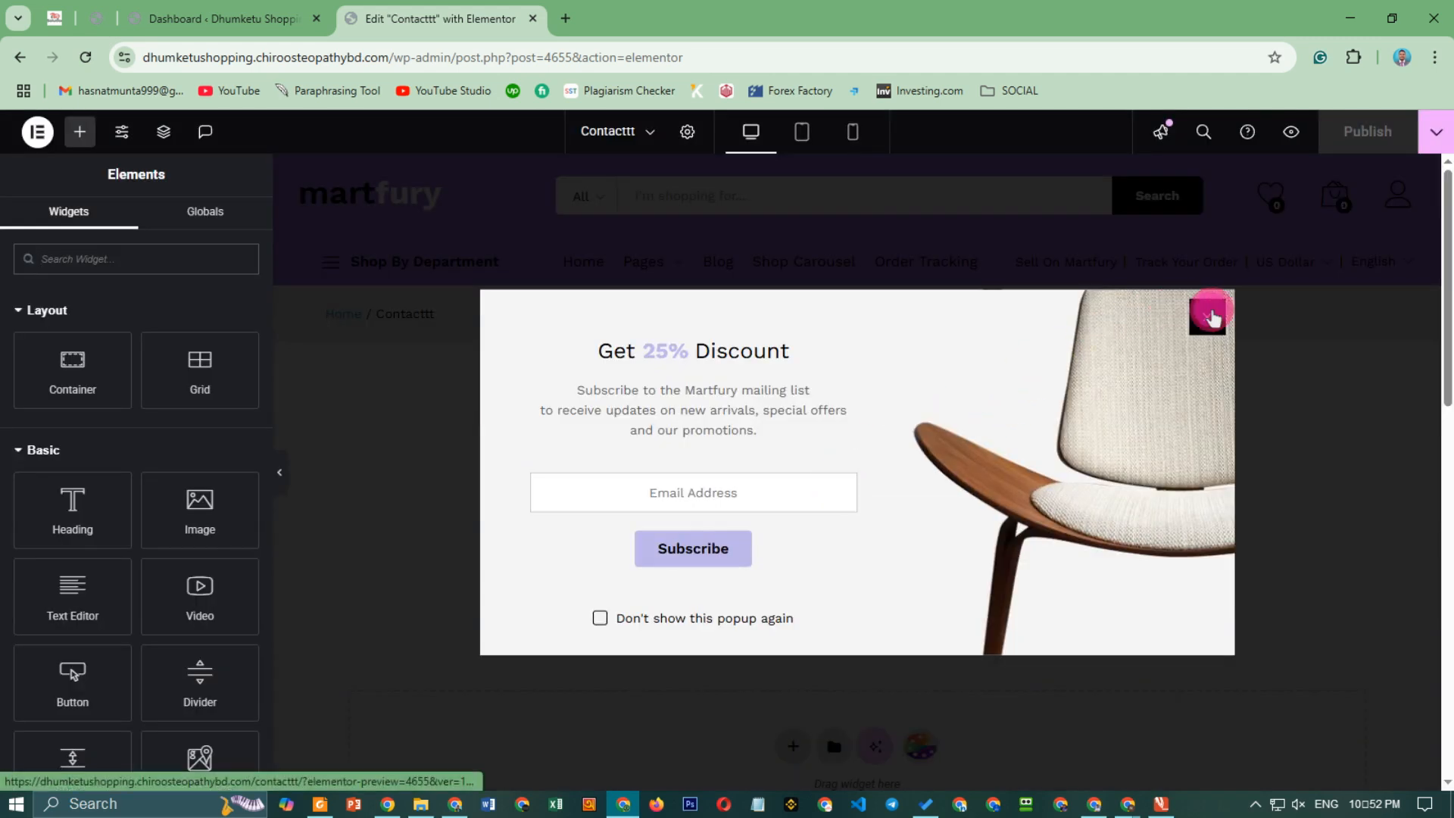
left_click(1207, 316)
scroll(1060, 500, "down", 7)
scroll(1060, 499, "up", 8)
scroll(825, 422, "down", 8)
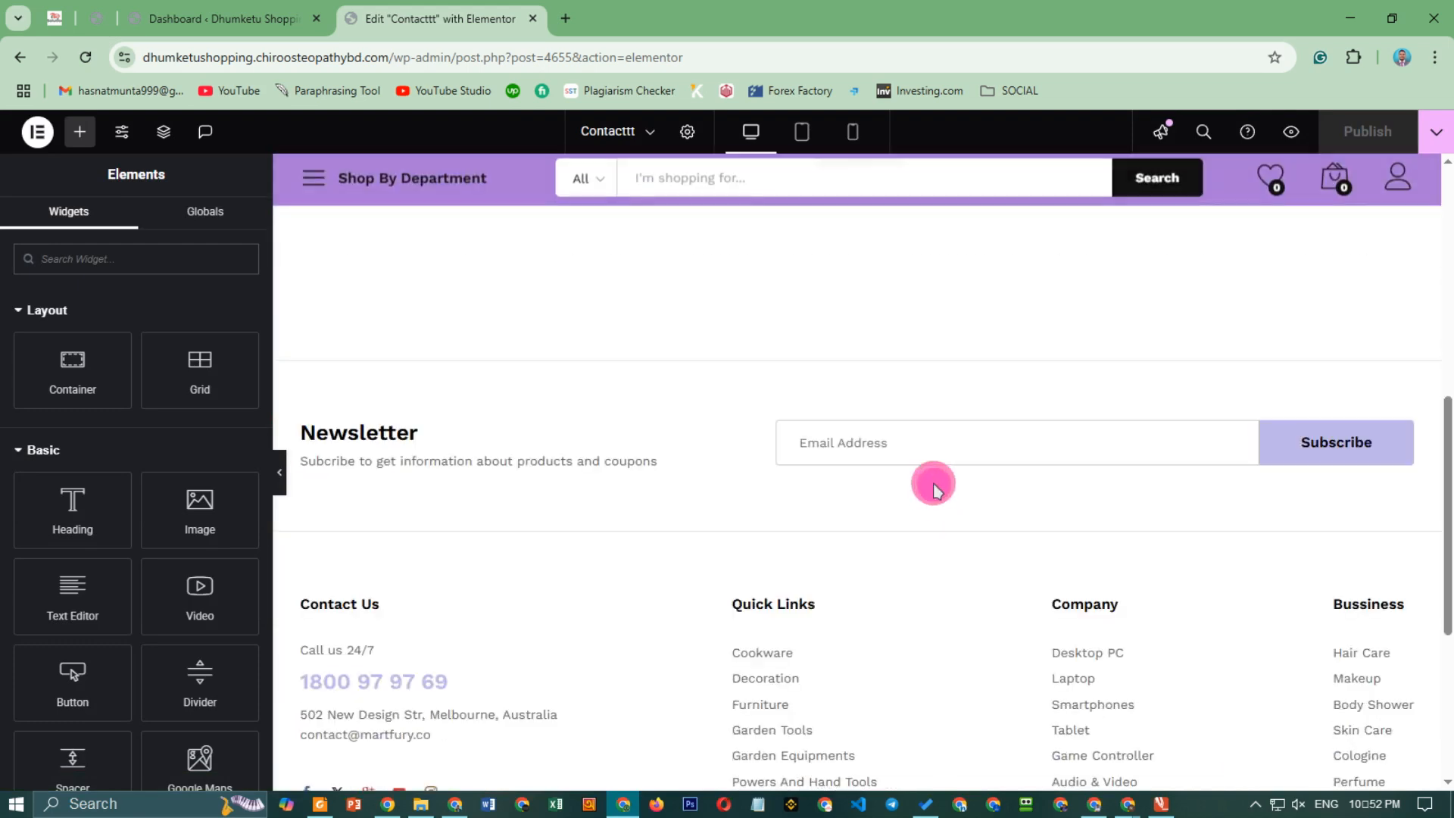
scroll(934, 480, "up", 8)
scroll(844, 607, "down", 3)
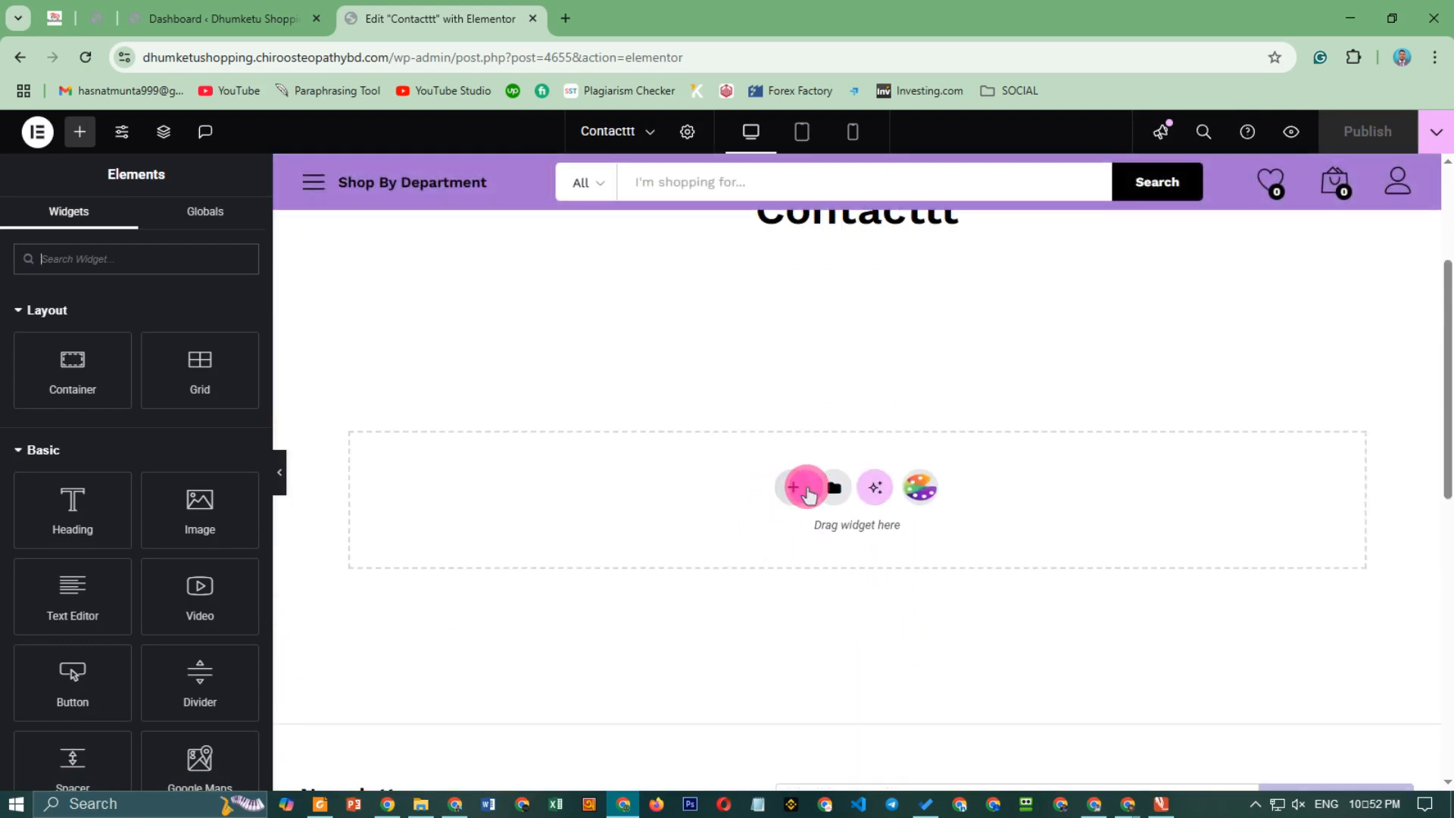
Search the widget library for "contact" and clear the search.
left_click(138, 245)
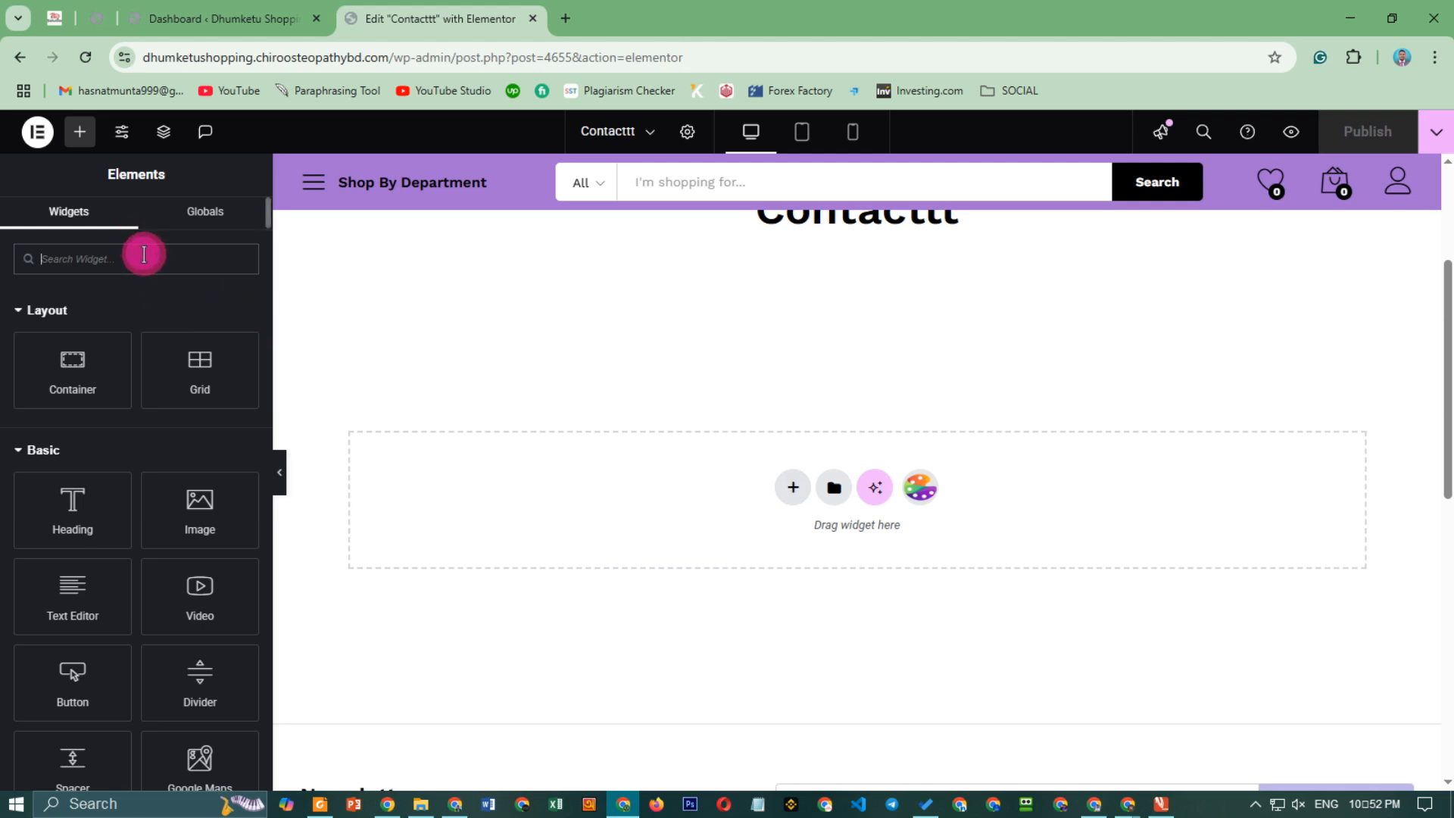
type("contact")
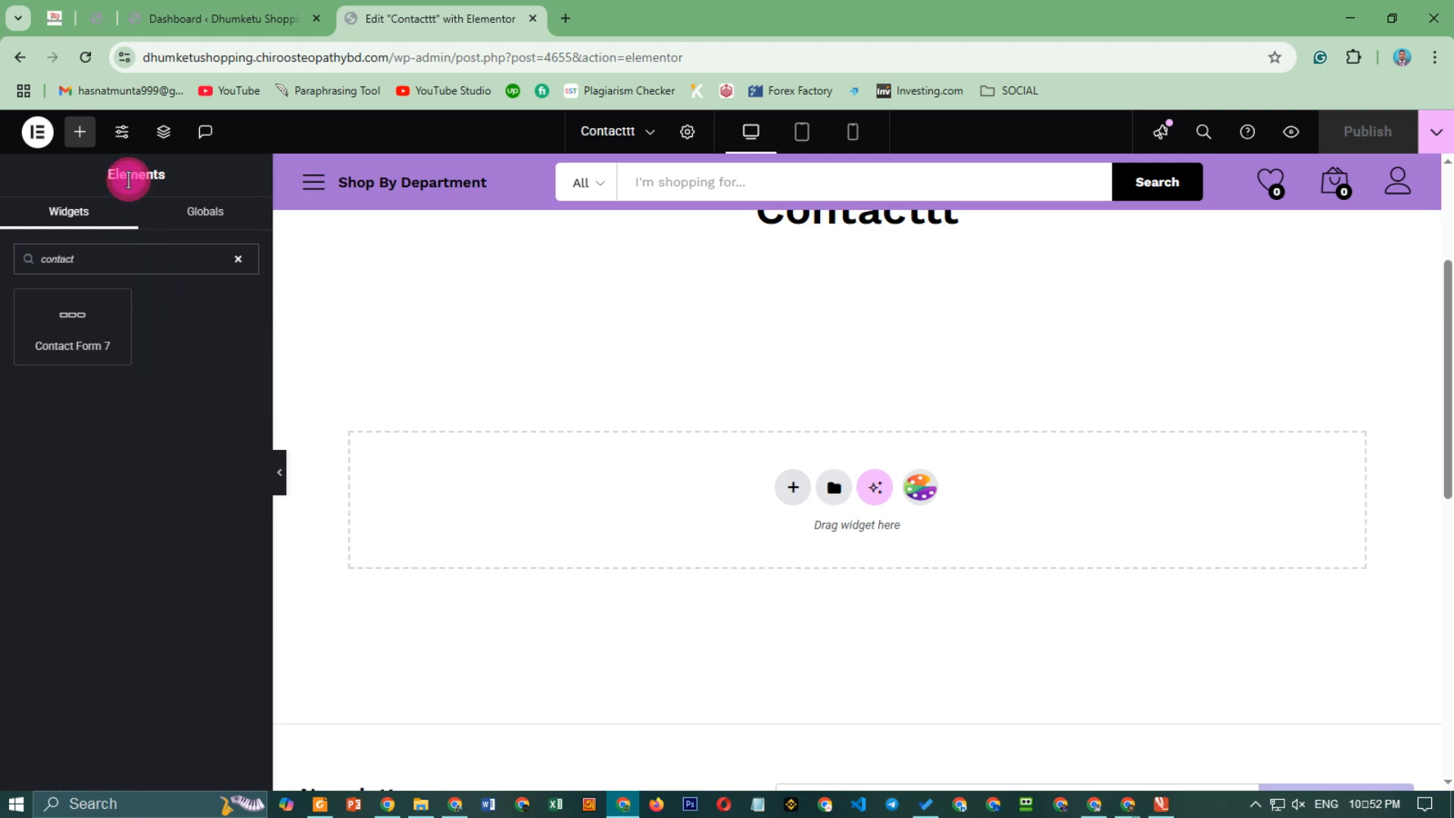
left_click(59, 315)
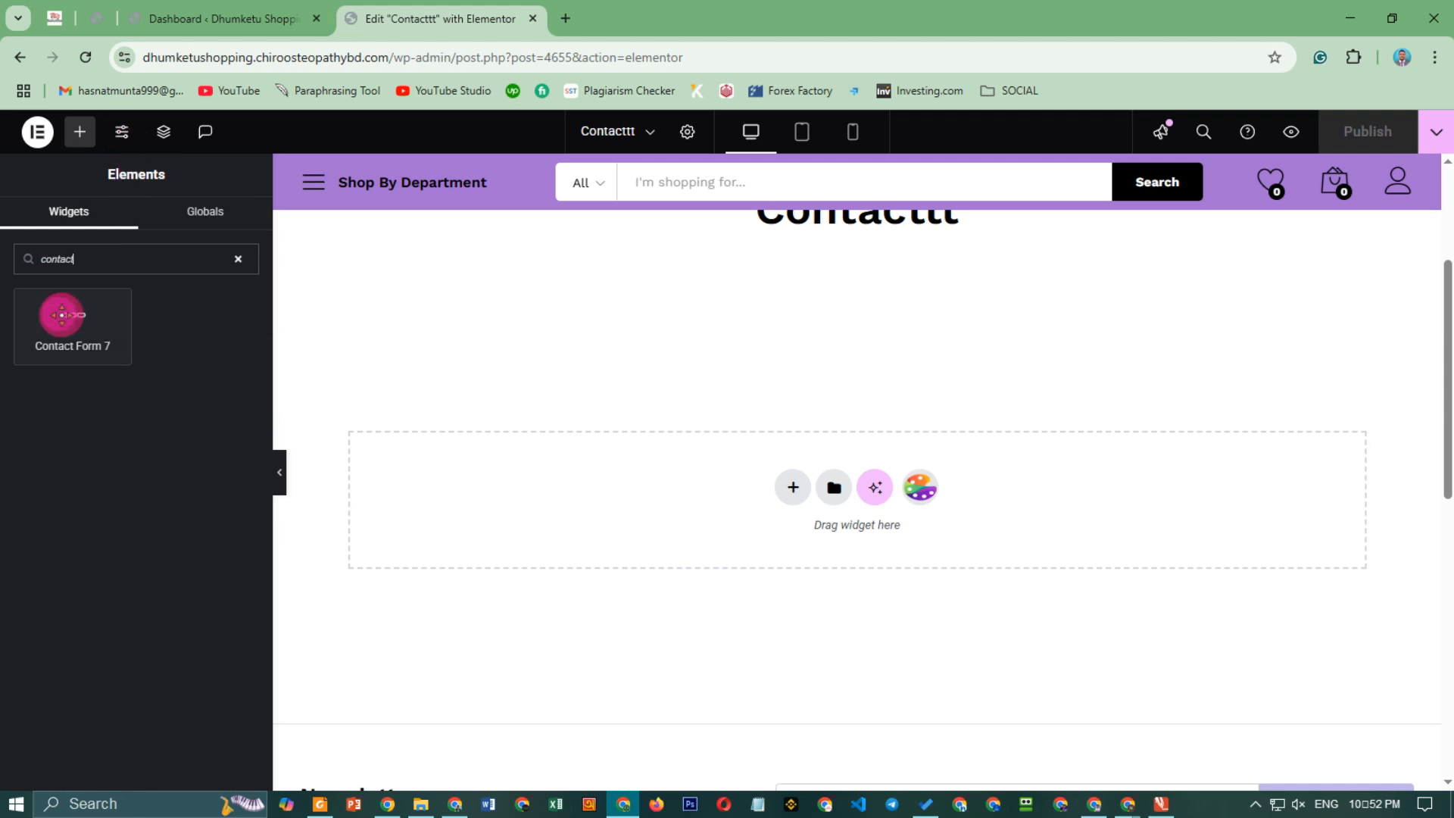
left_click(108, 250)
key("BackSpace")
key("BackSpace")
key("BackSpace")
key("BackSpace")
key("BackSpace")
key("BackSpace")
key("BackSpace")
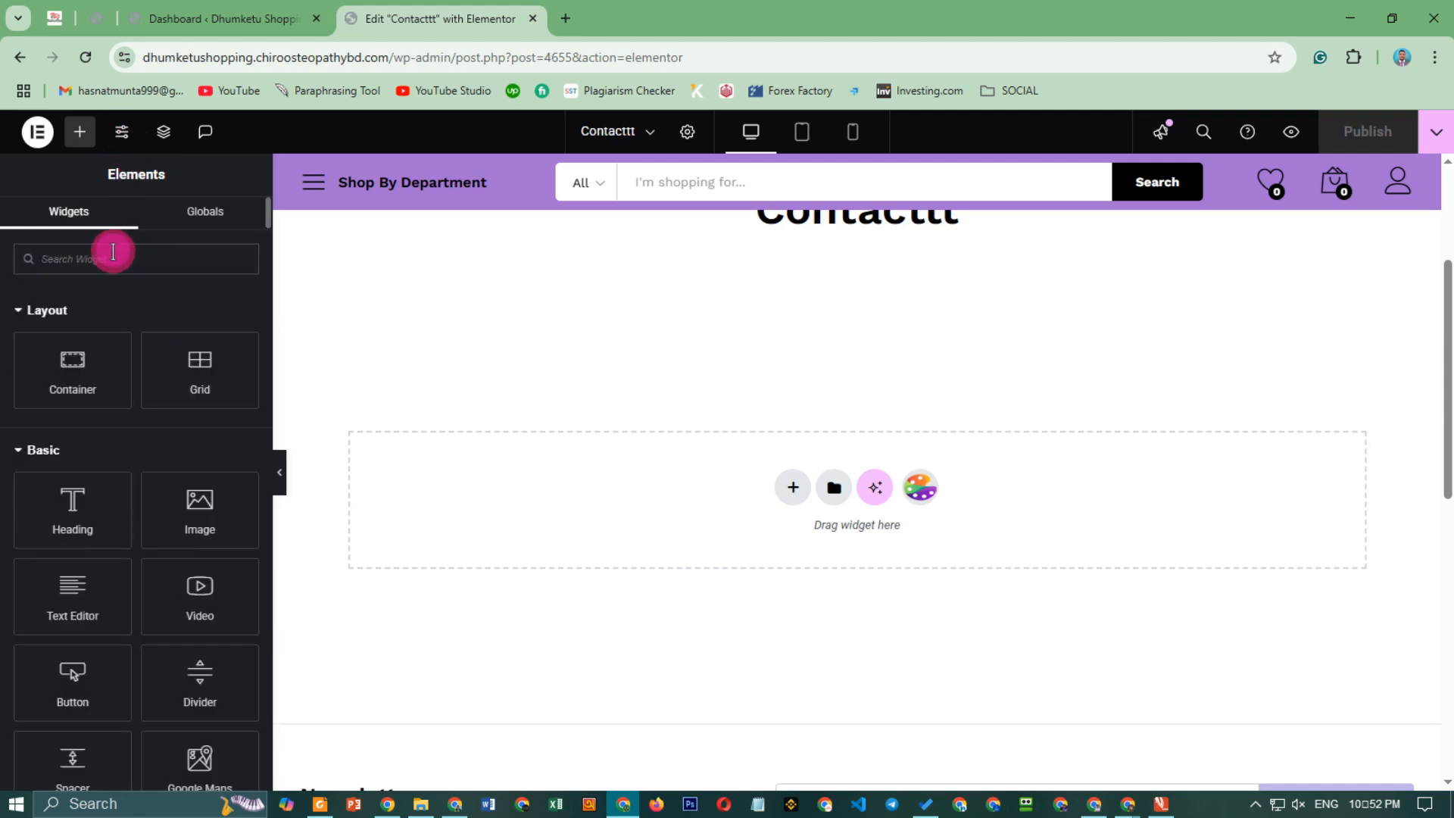
Find the Form widget by searching for "form" and place it in the empty section below the page title.
type("form")
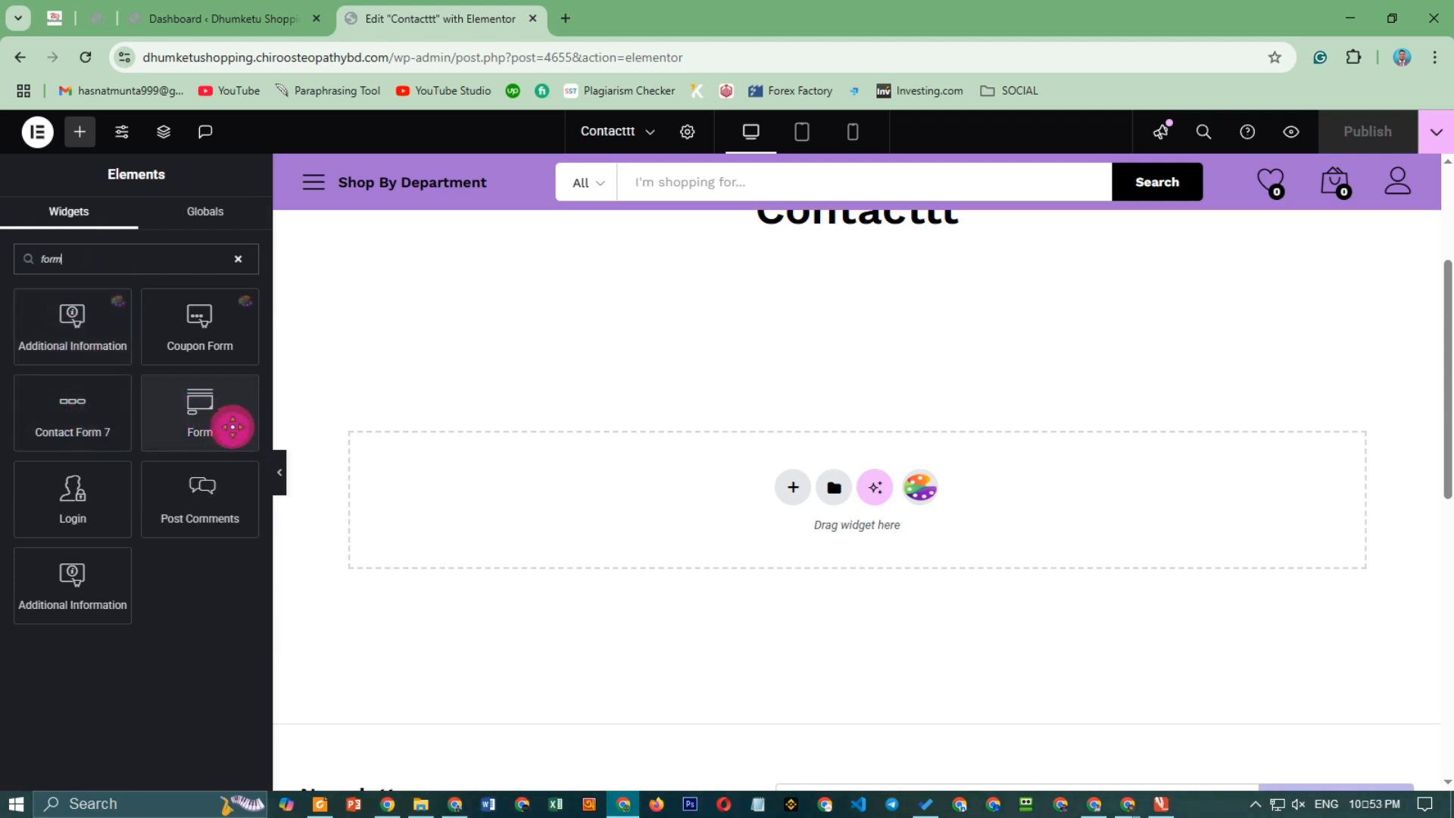
left_click_drag(231, 425, 801, 500)
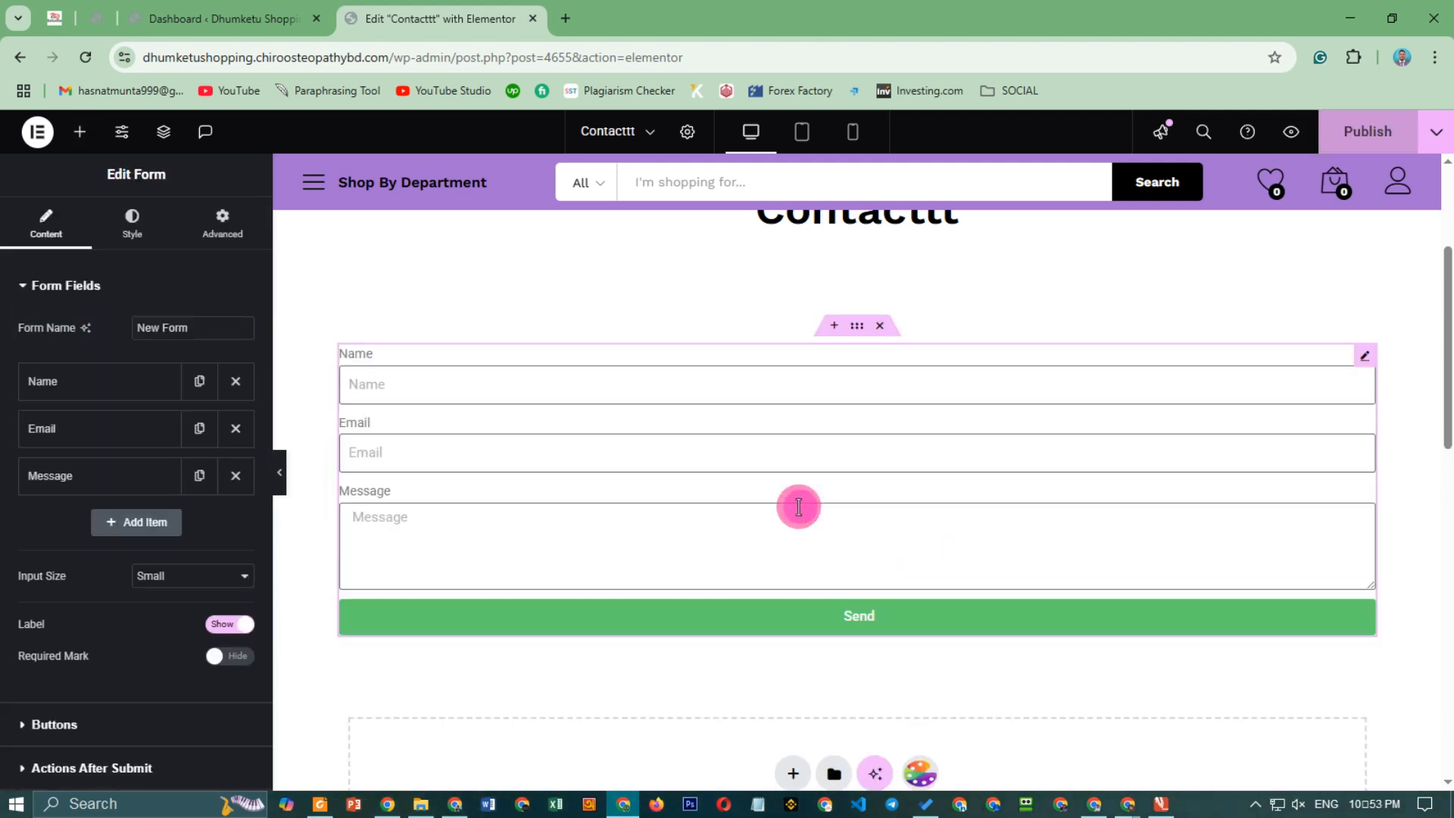
scroll(1046, 425, "up", 3)
scroll(1310, 462, "down", 3)
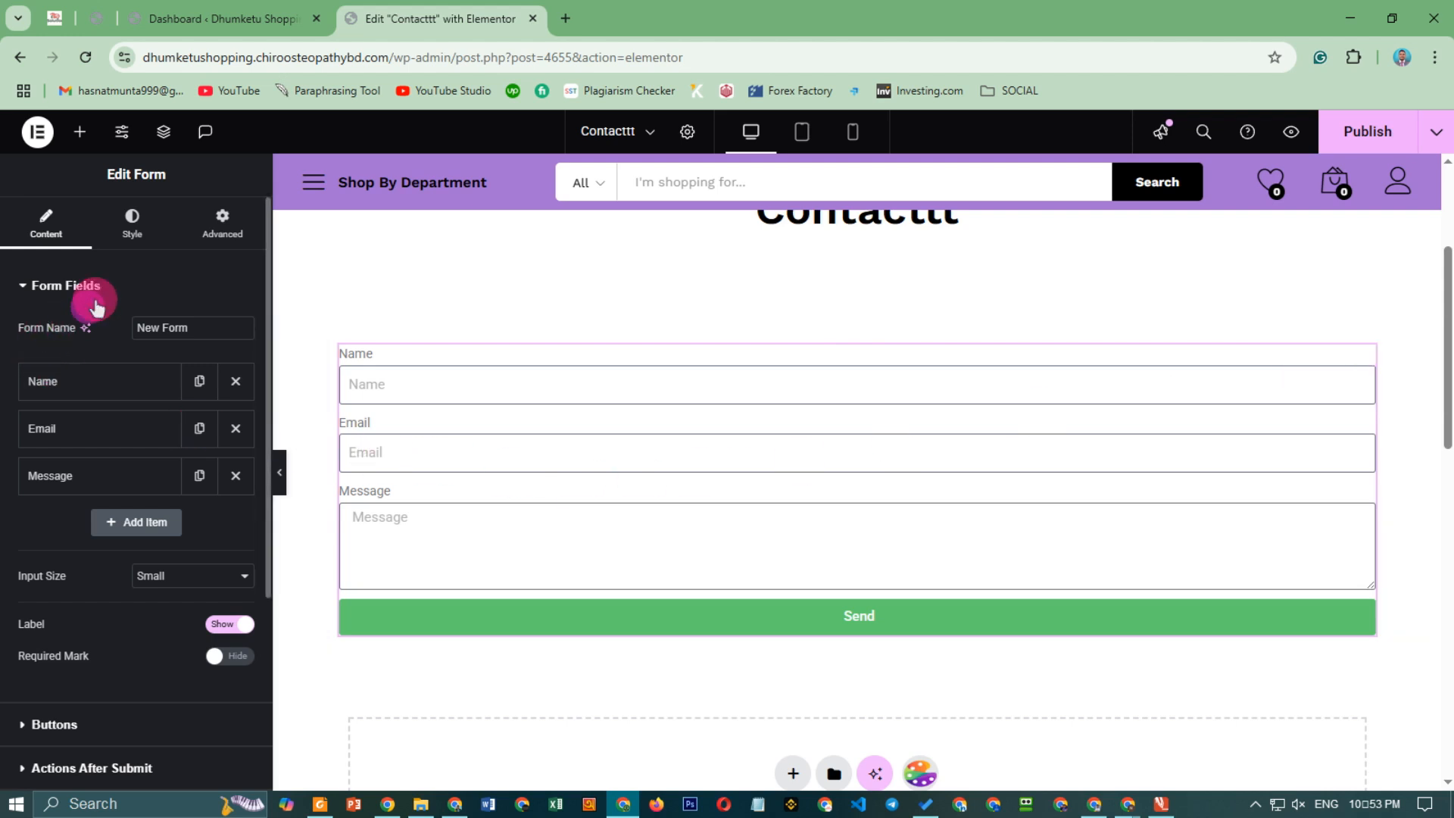
Examine the form's style settings, then return to its content settings and look over the form on the page.
left_click(132, 223)
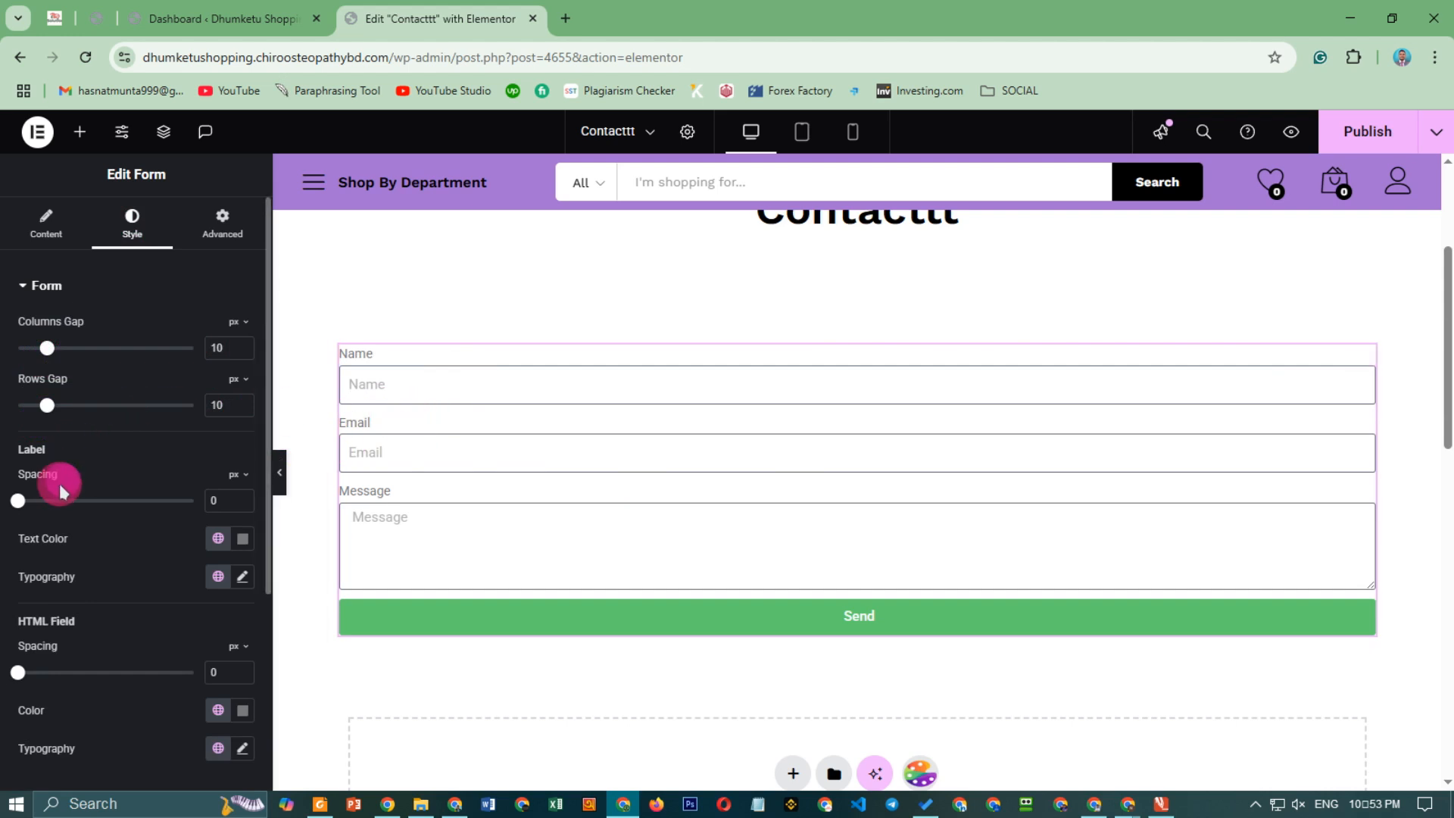
scroll(99, 509, "down", 5)
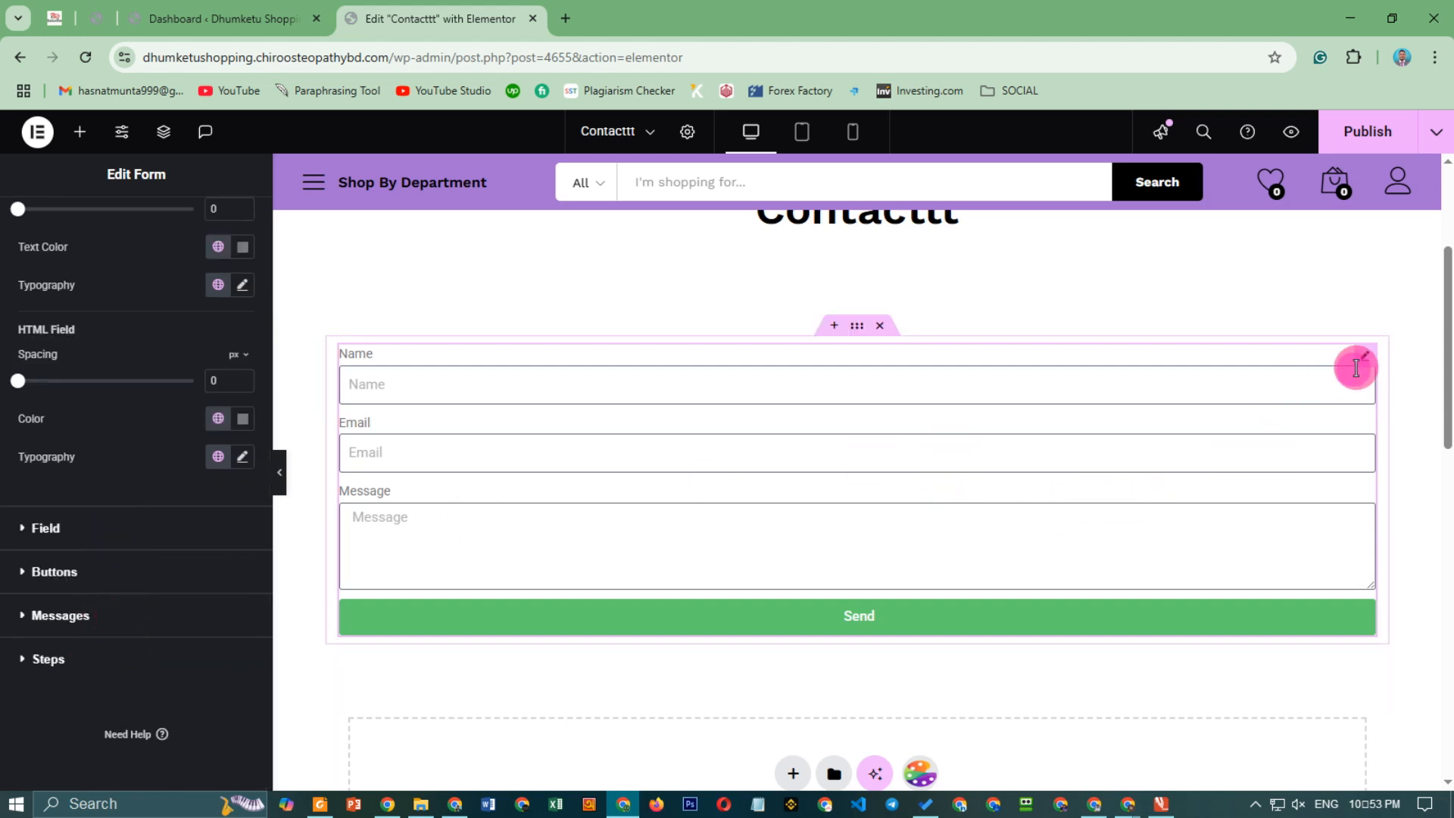
scroll(1091, 471, "up", 3)
scroll(1091, 470, "down", 3)
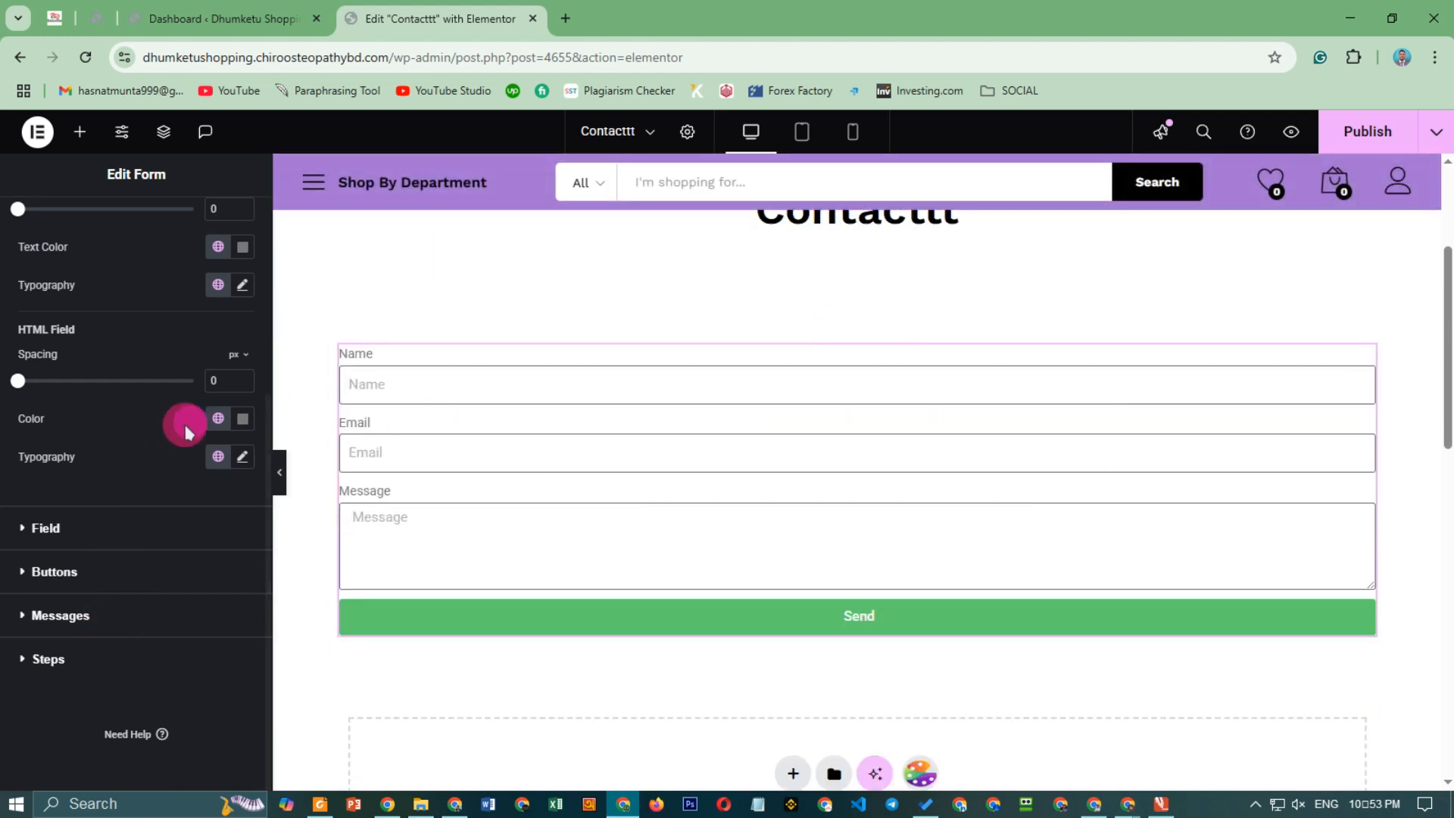
scroll(104, 388, "up", 4)
left_click(42, 226)
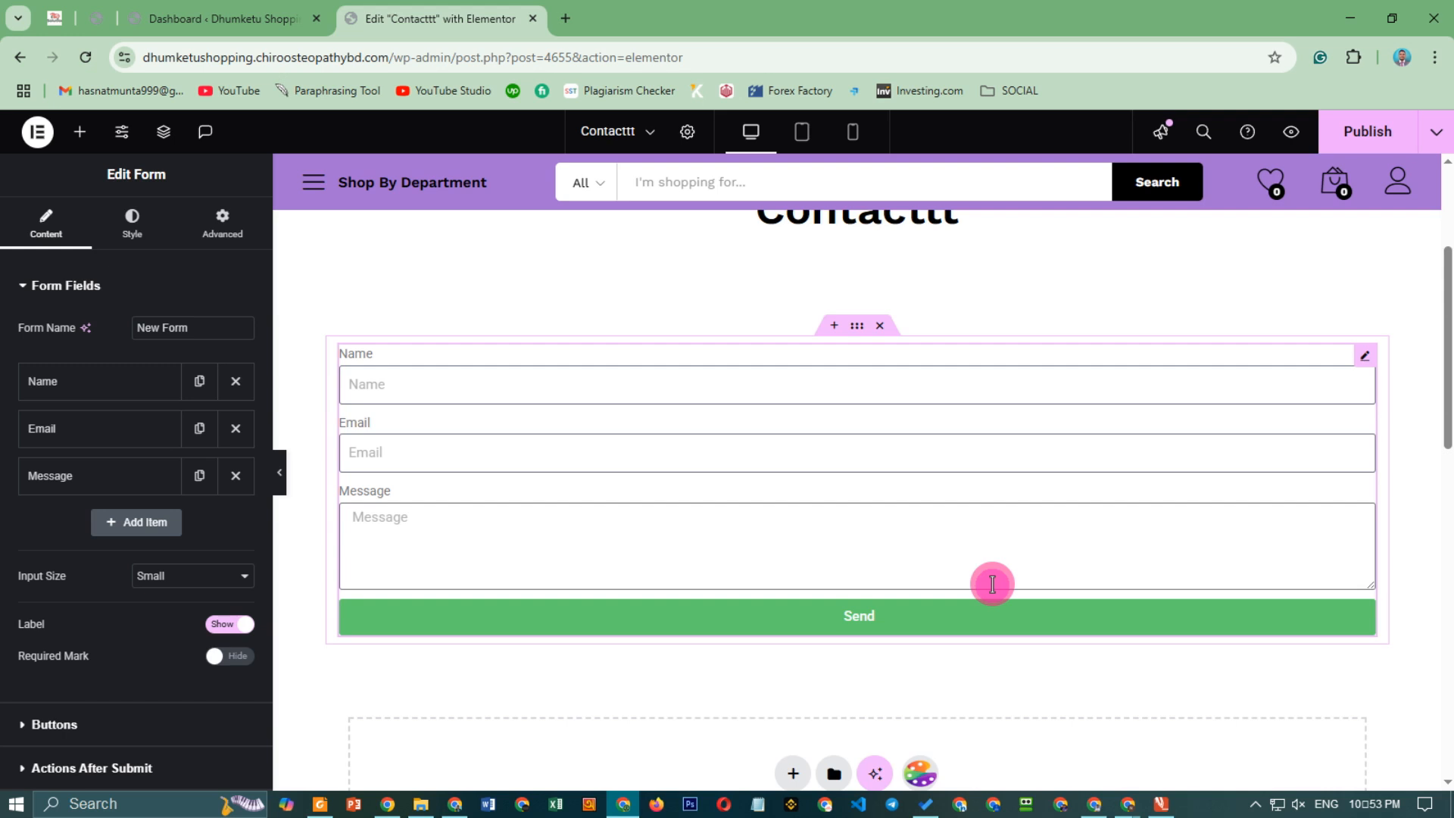
scroll(960, 529, "down", 2)
scroll(932, 526, "up", 4)
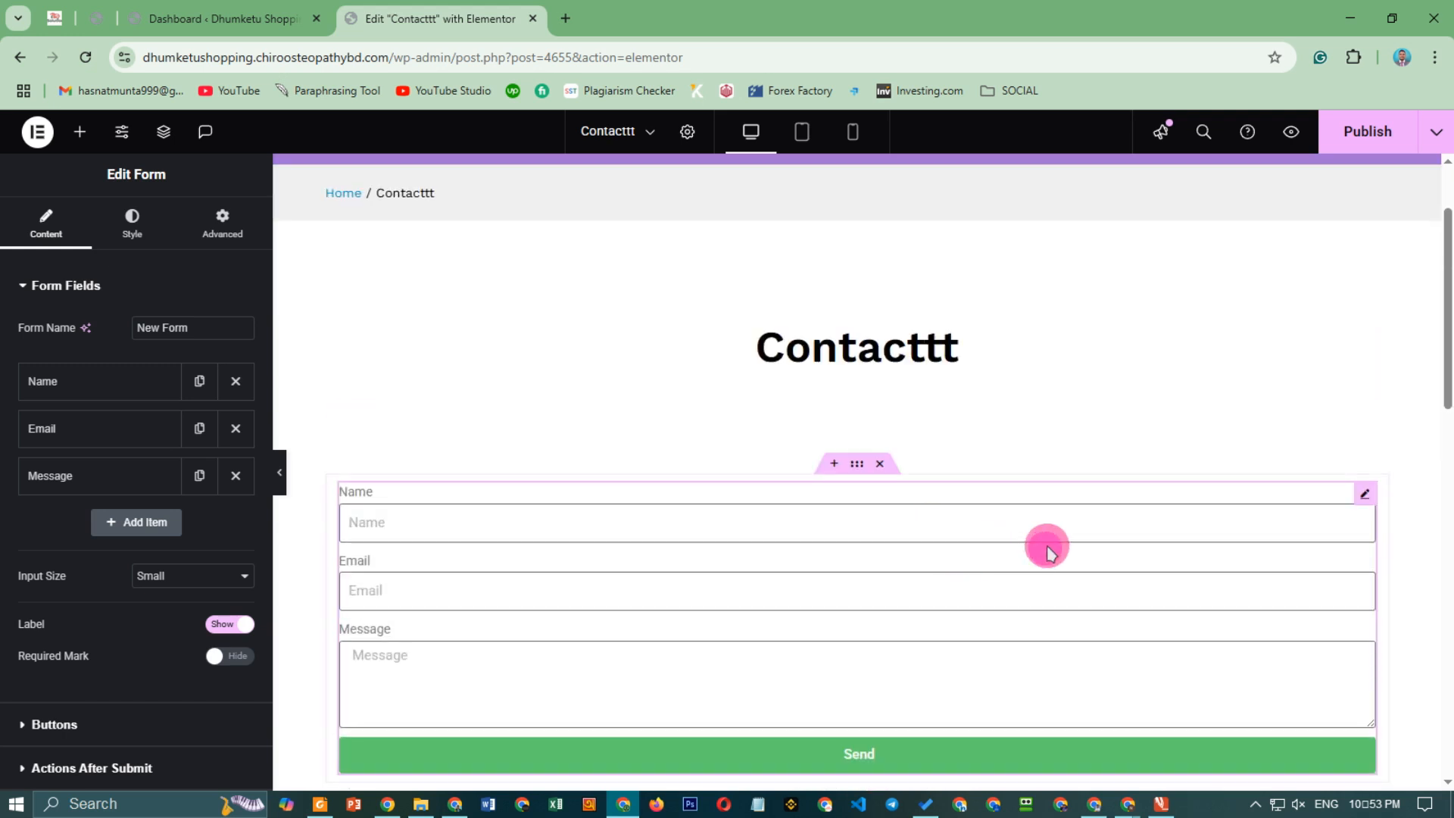
scroll(638, 580, "down", 3)
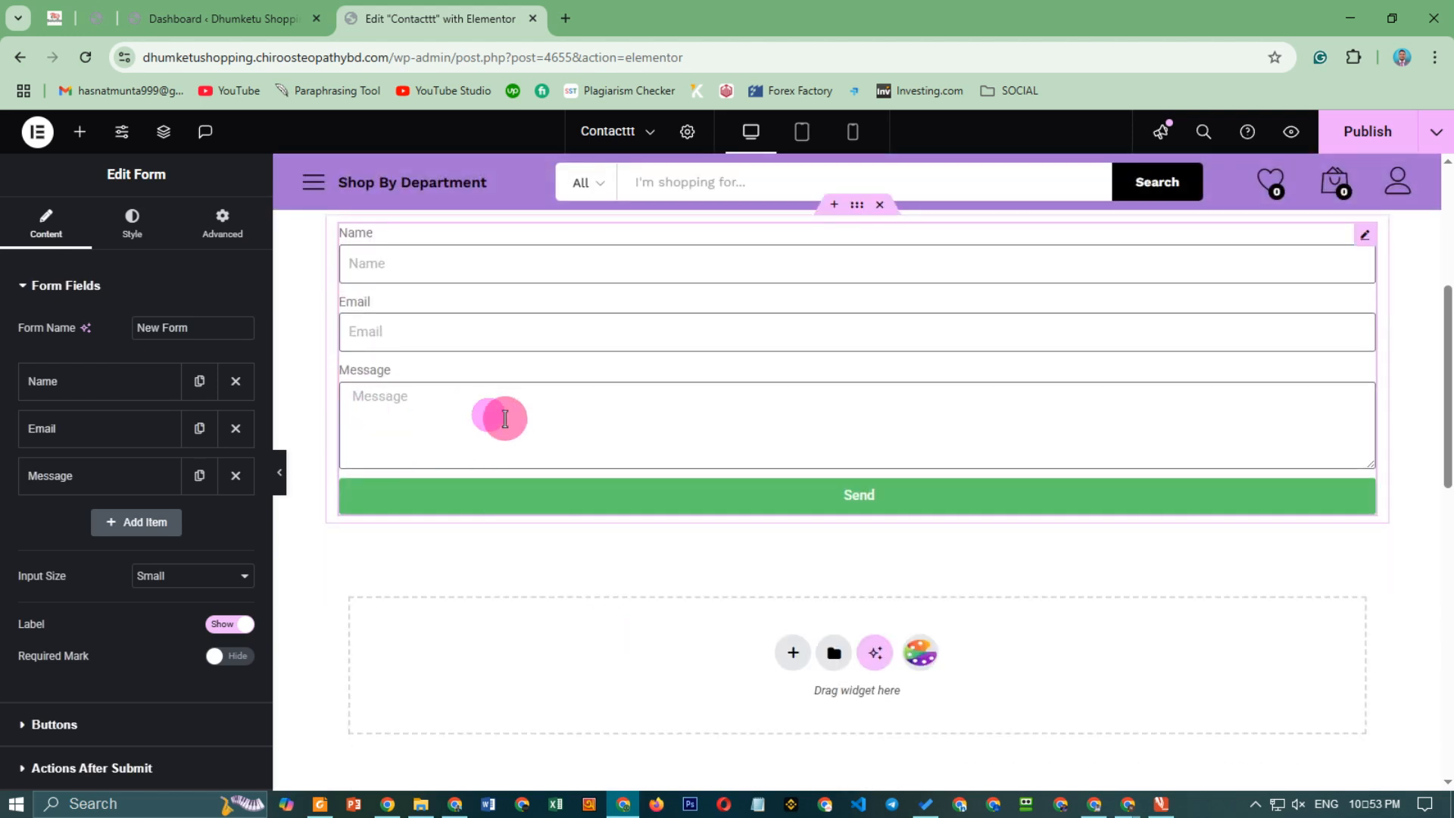
scroll(503, 409, "up", 2)
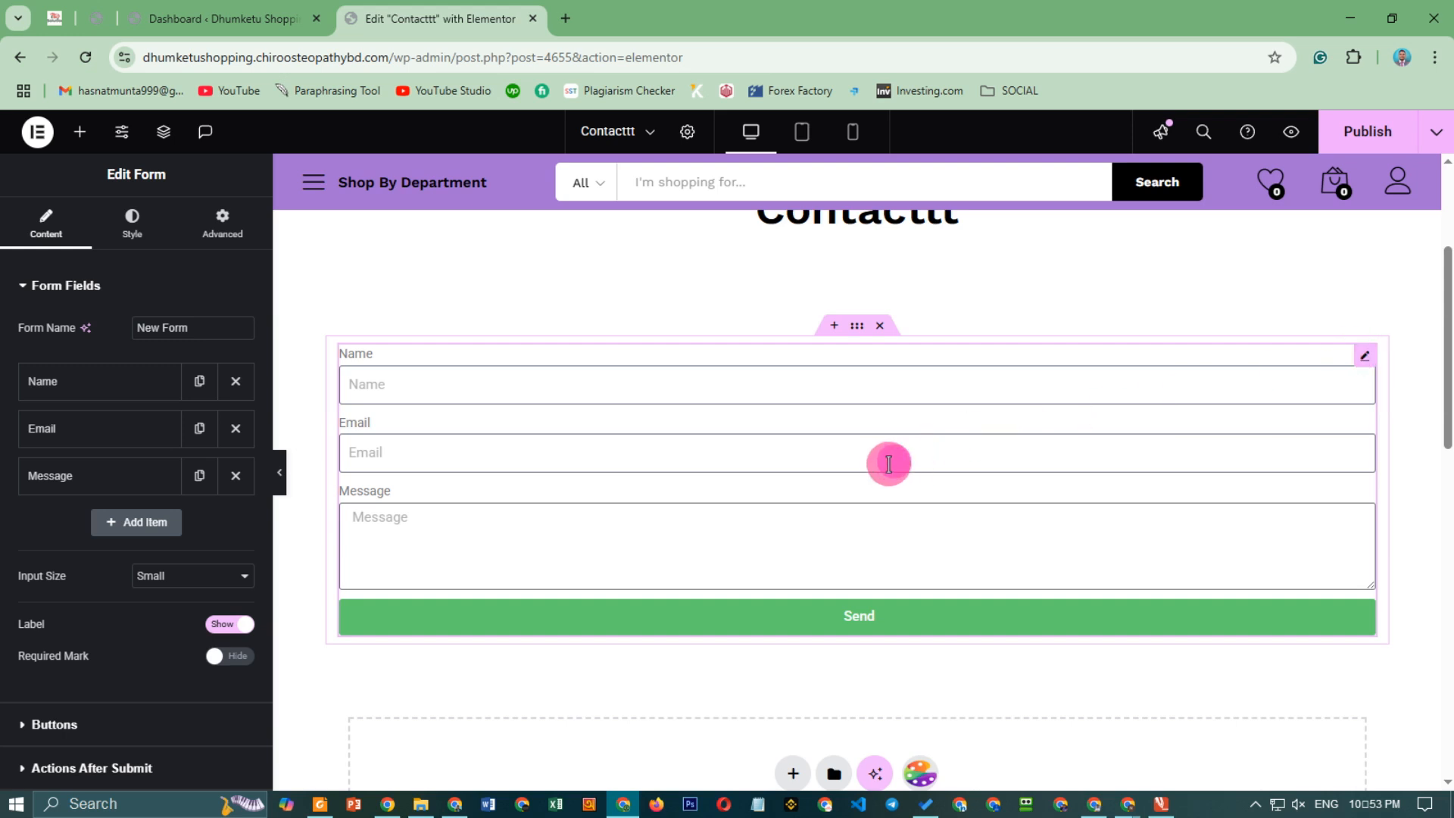
Expand the form's Name field settings, review its available types, and try sample text in the Name input on the page.
left_click(119, 387)
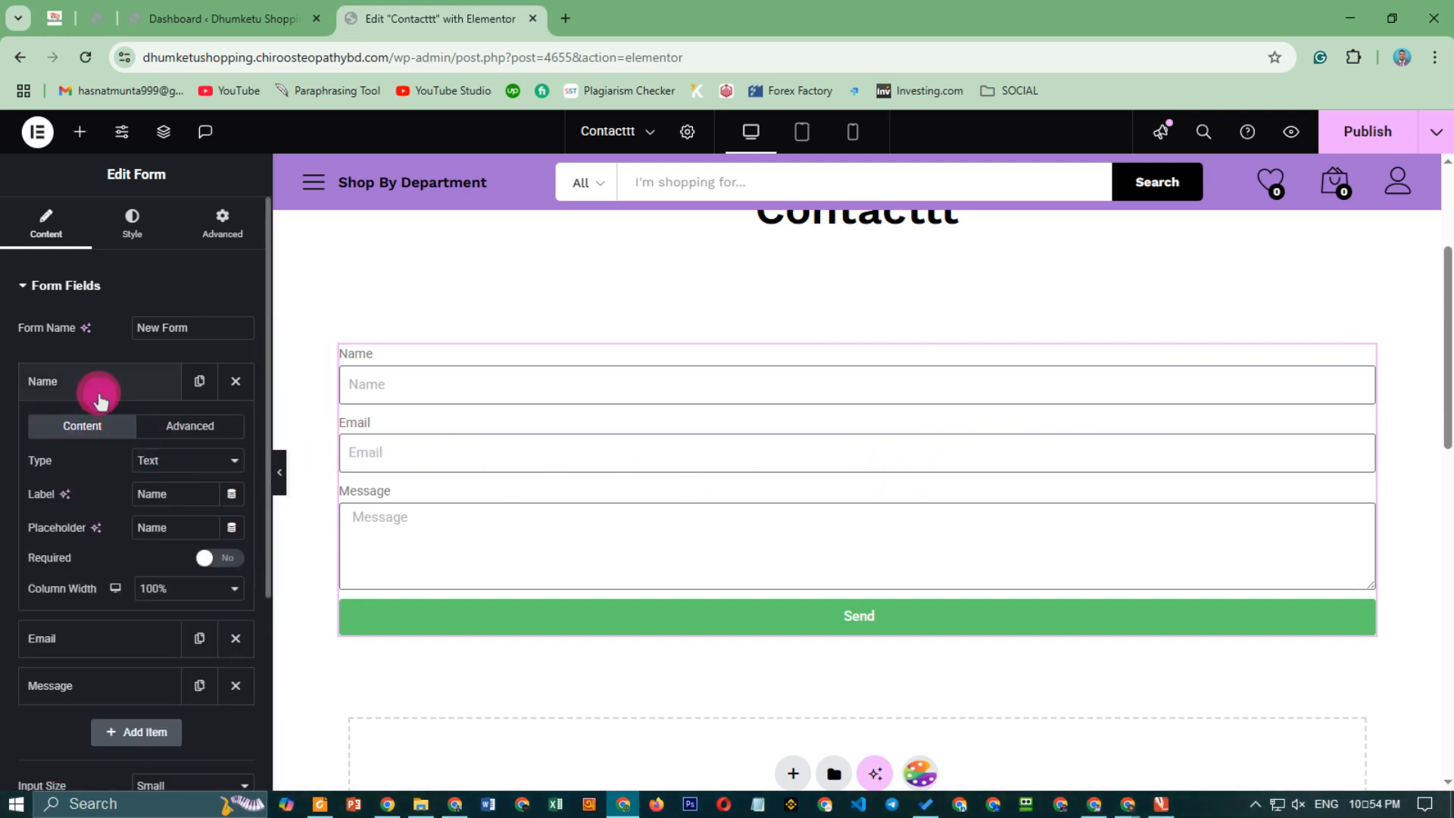
left_click(181, 463)
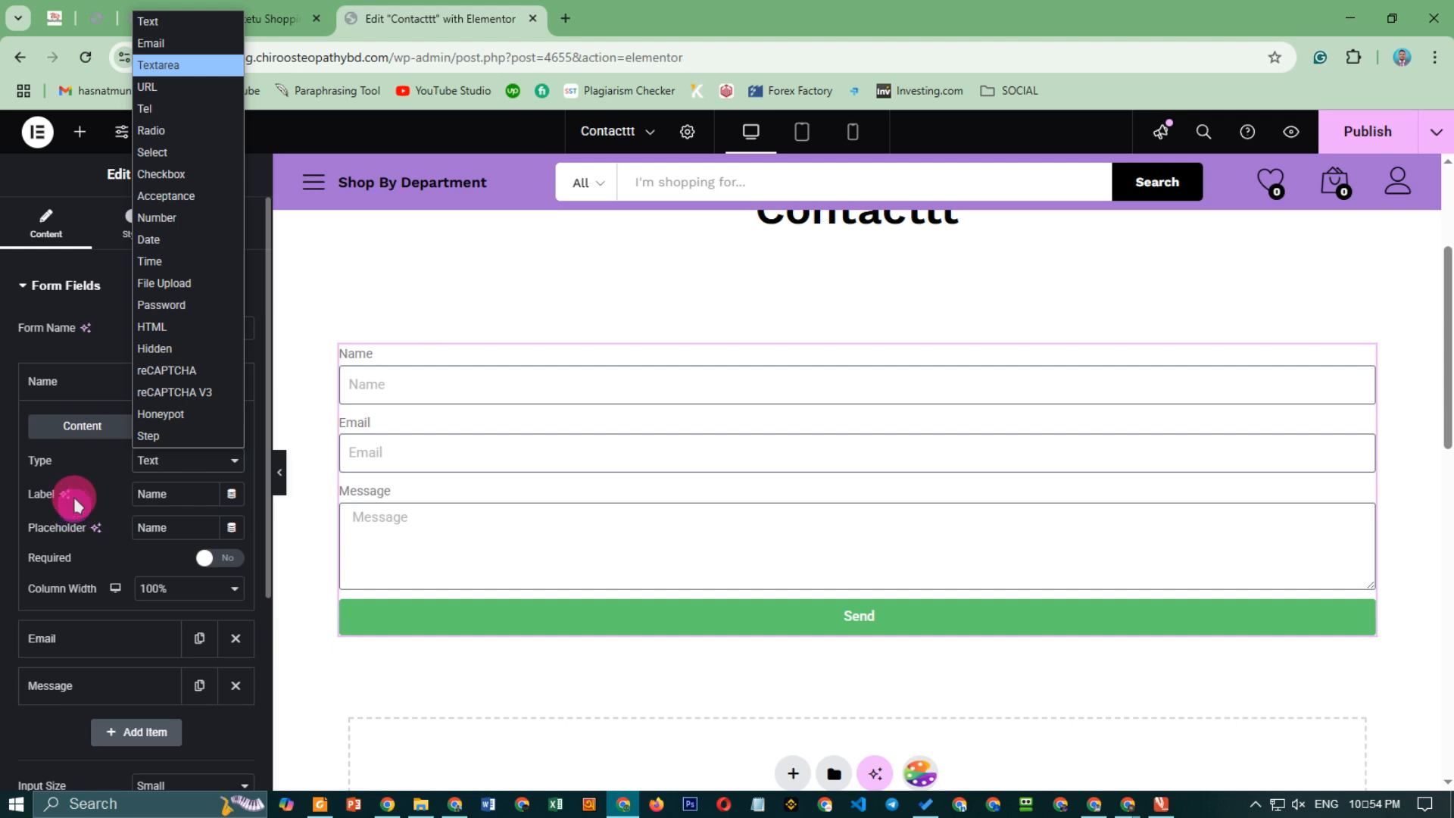
left_click(71, 464)
left_click(152, 460)
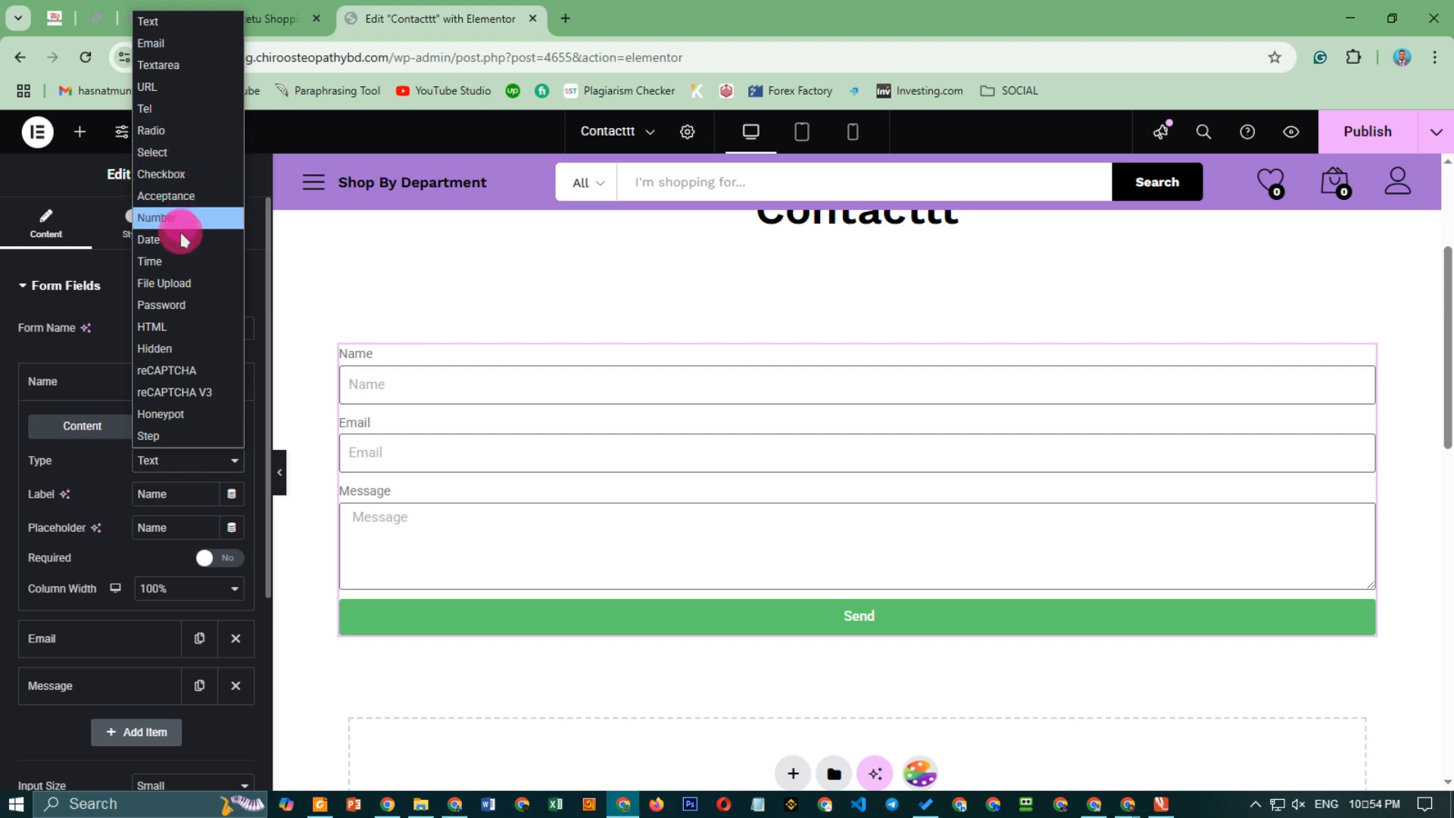
left_click(112, 467)
left_click(403, 388)
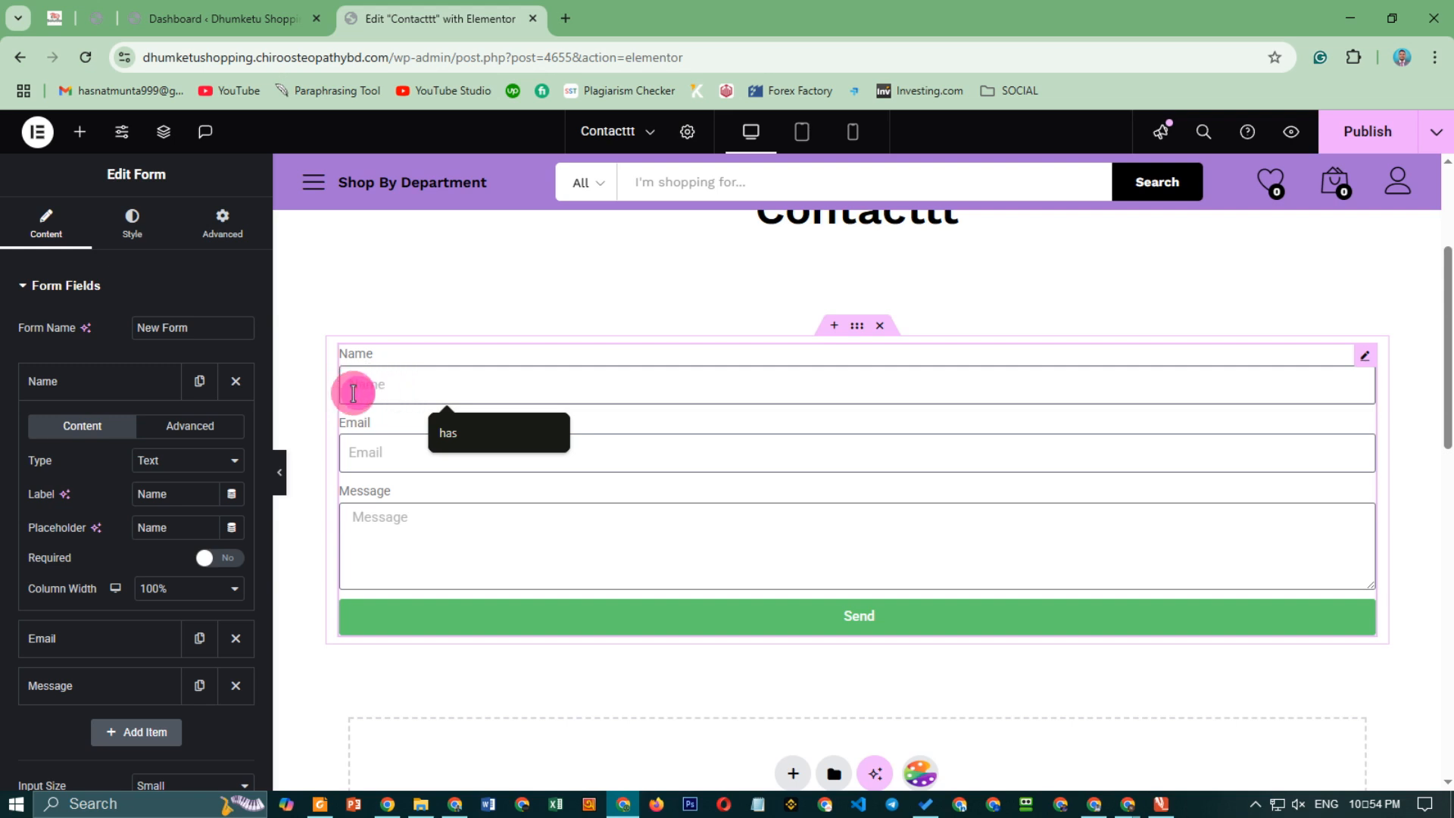
type("bhbhfedbfg")
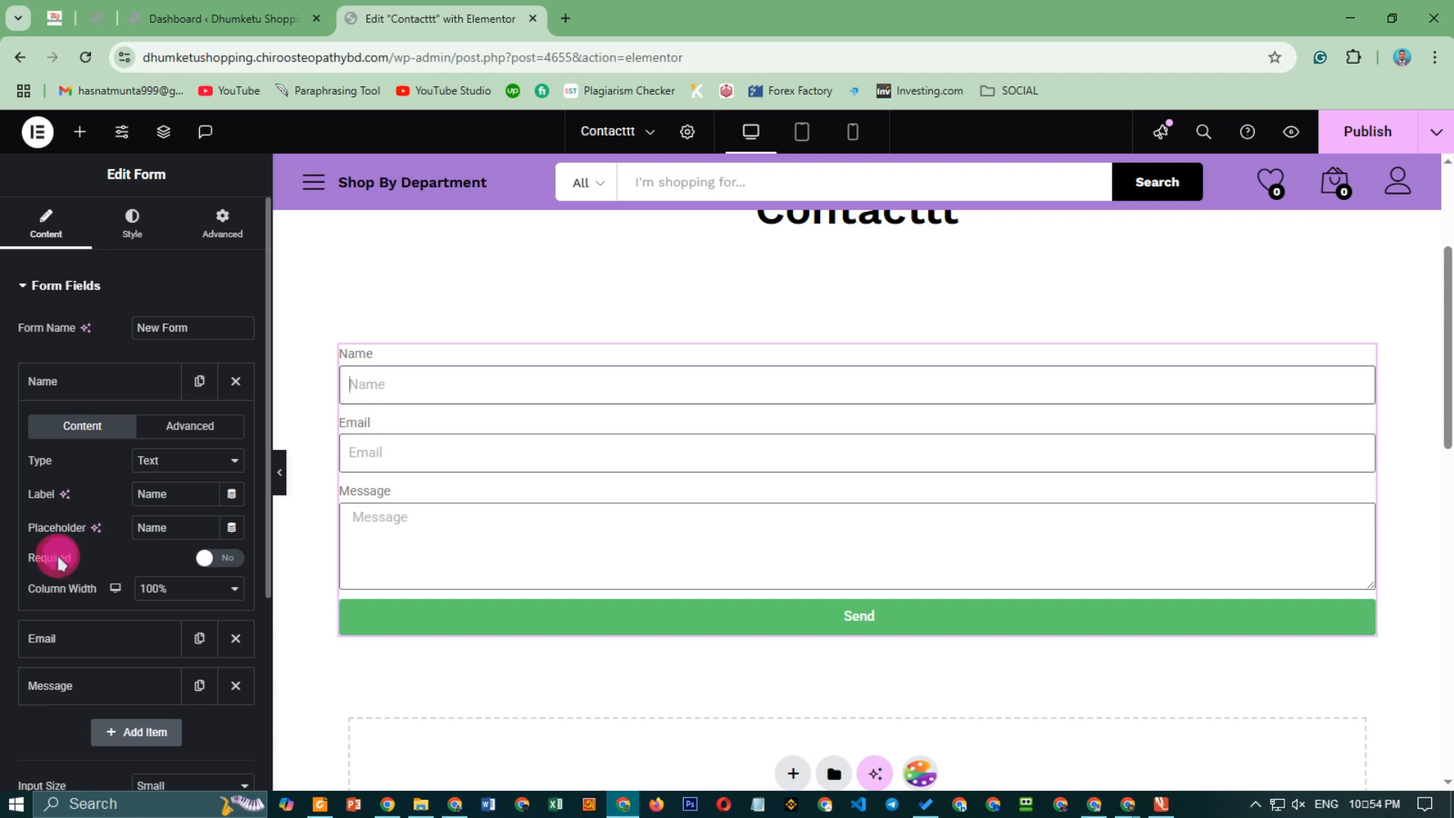
Change the Name field's label to "Full Name".
double_click(181, 495)
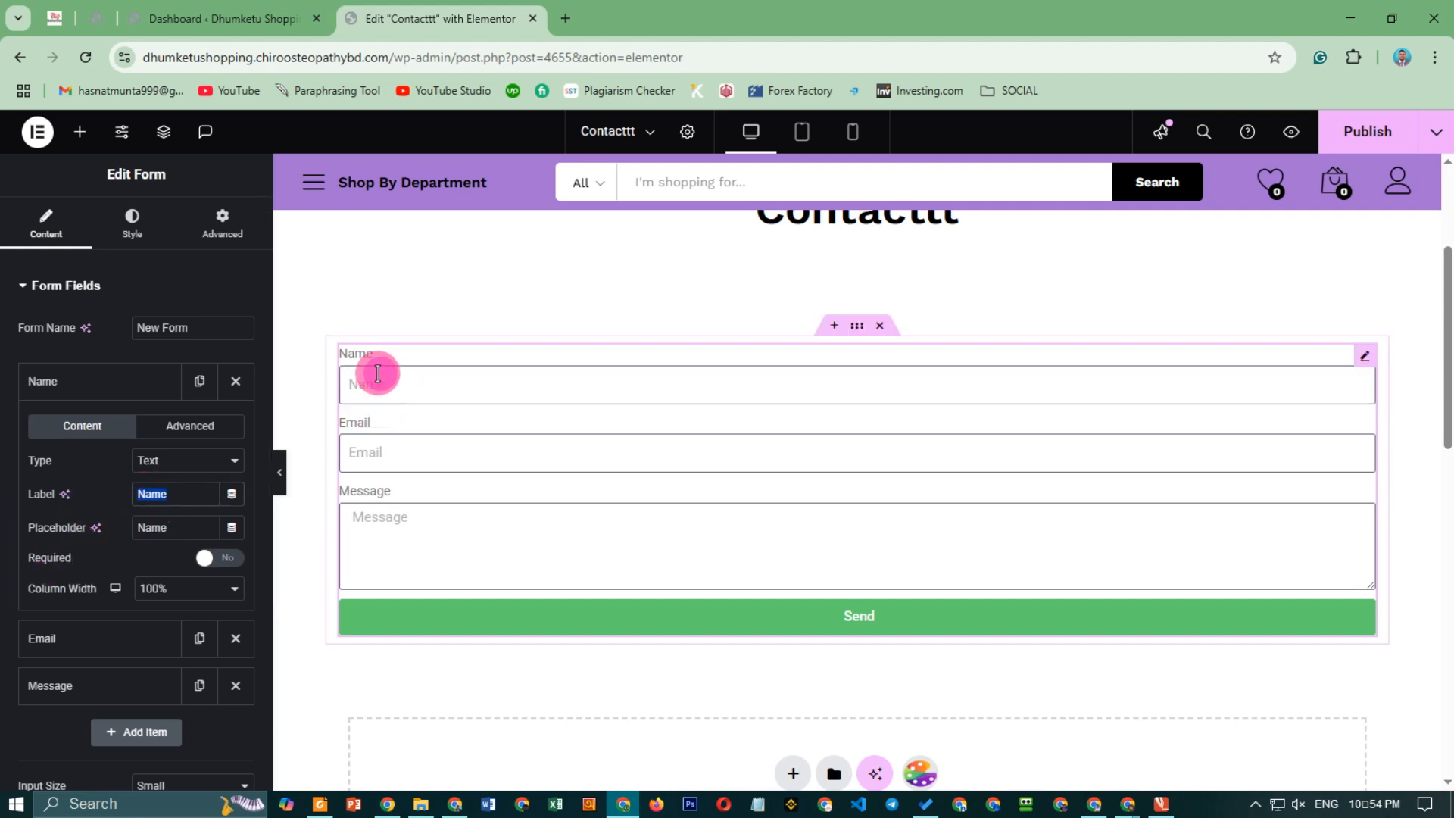
type("fU")
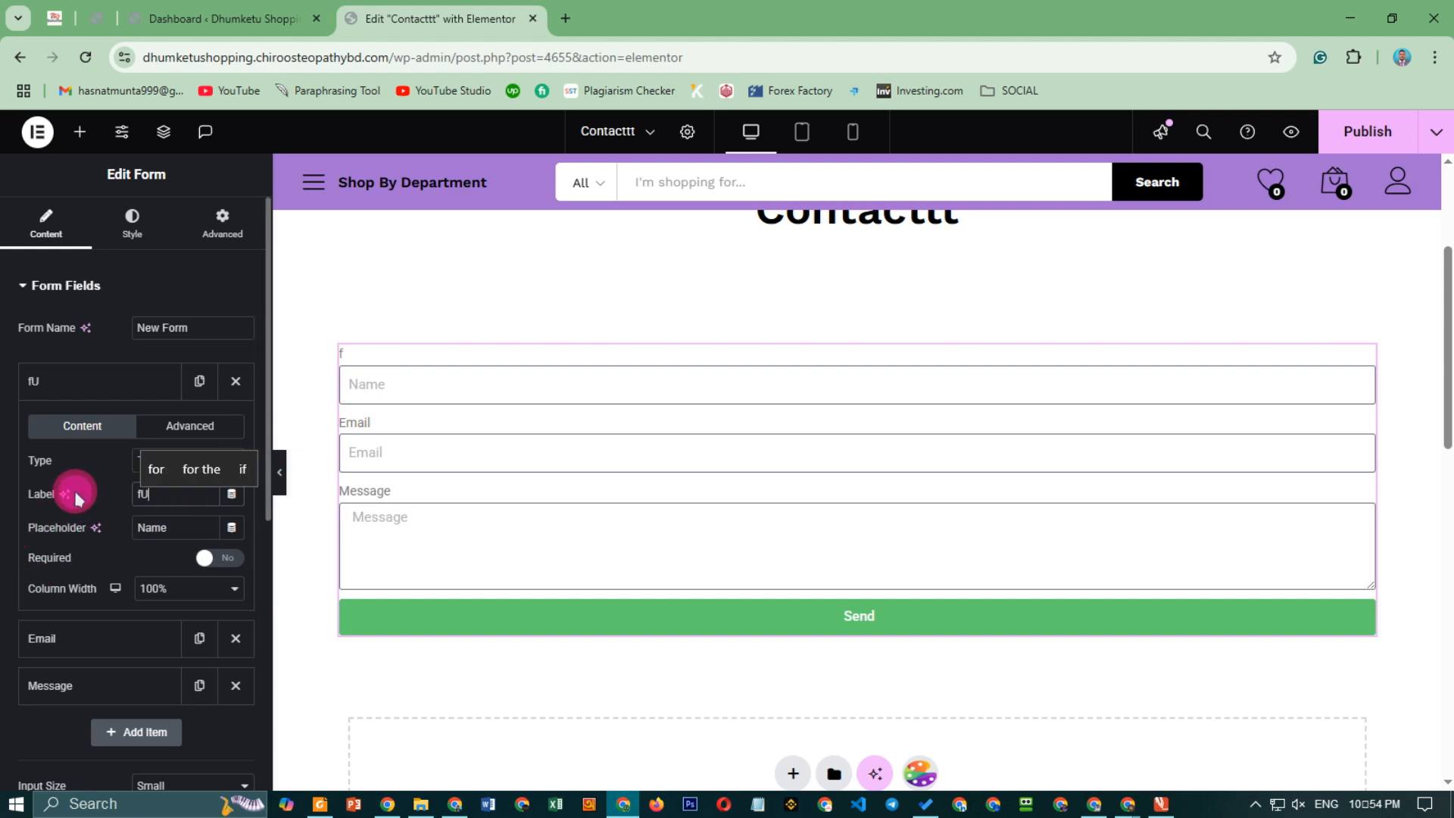
type("LL nAME")
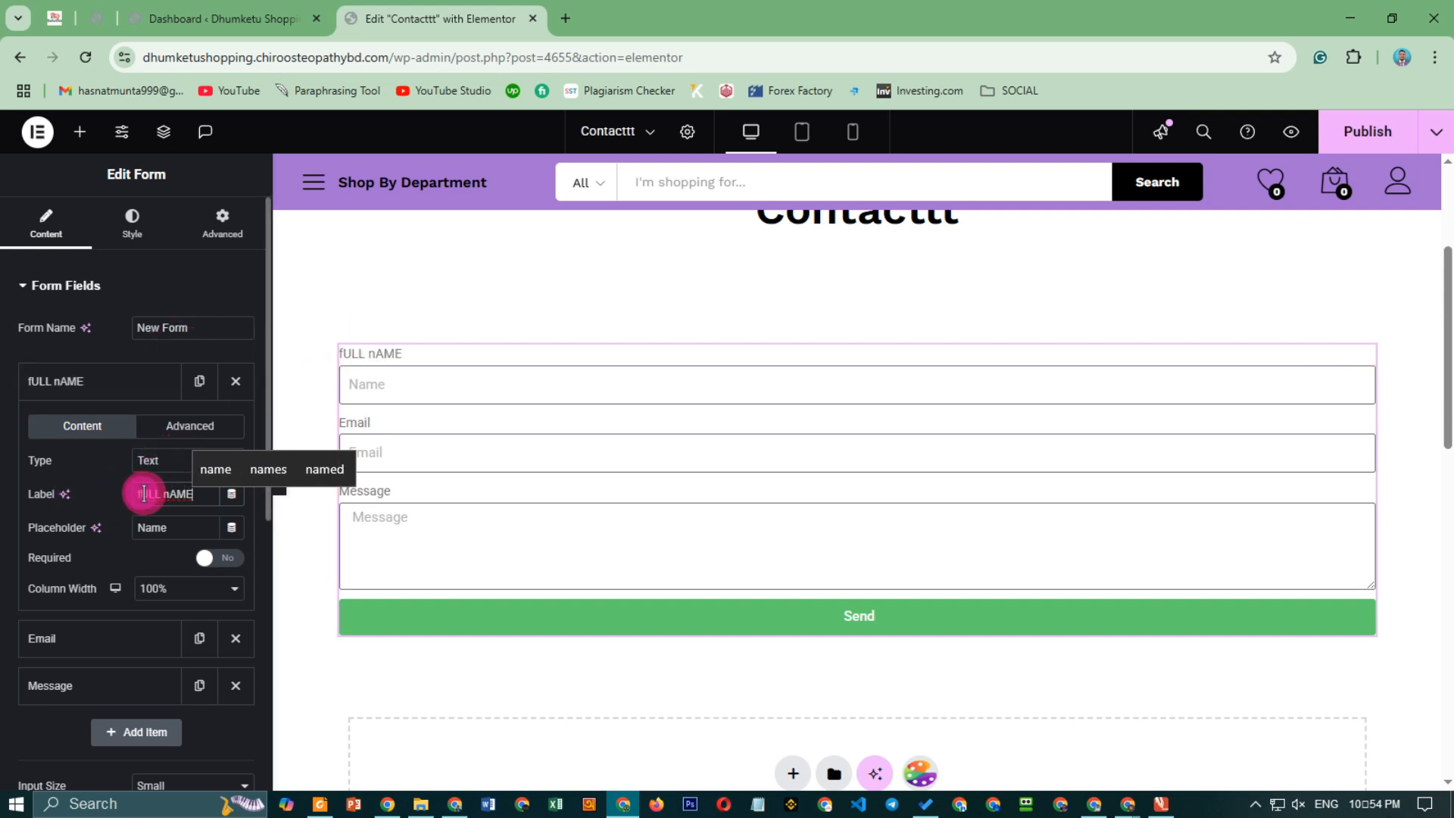
type("0")
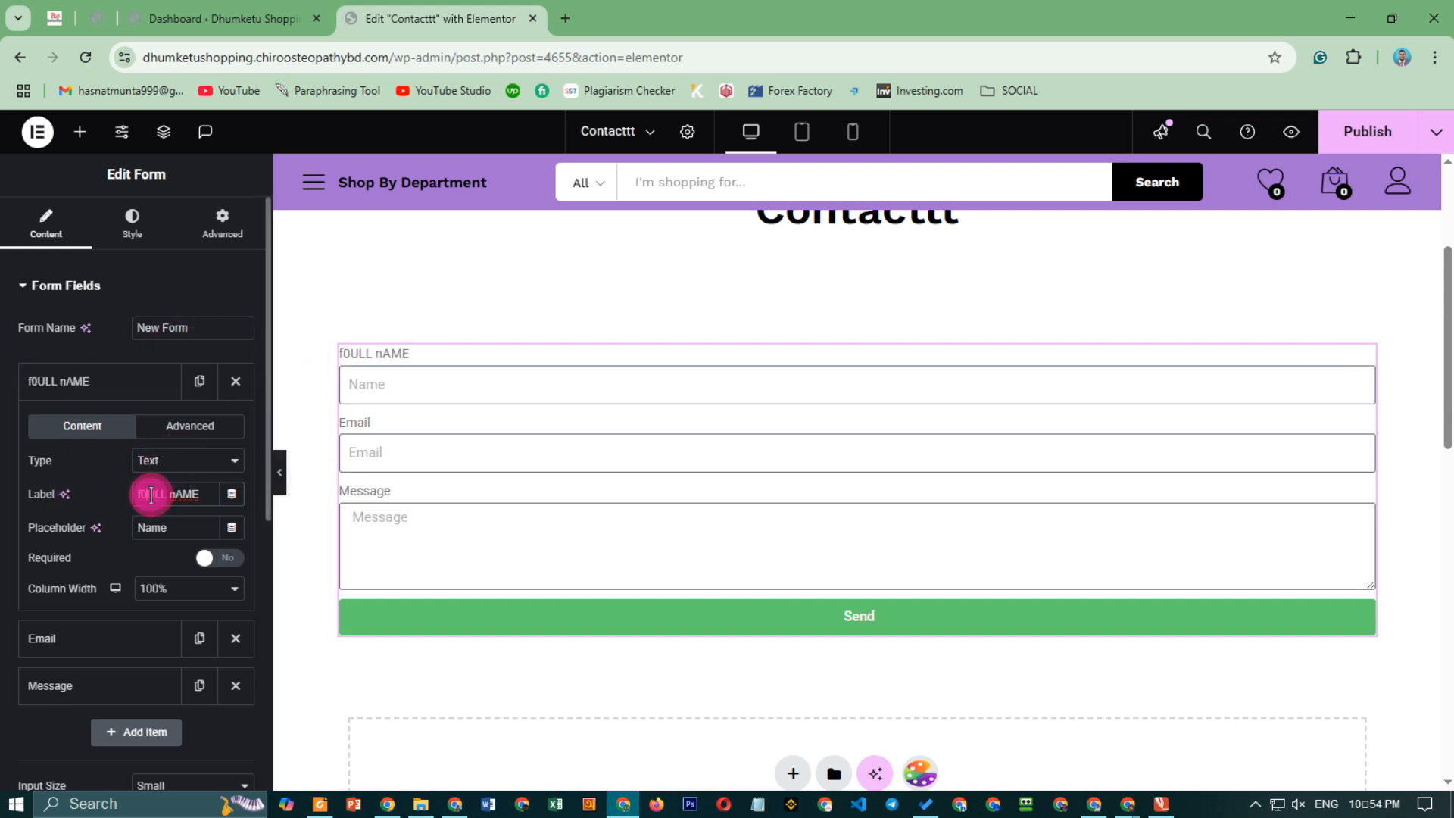
key("BackSpace")
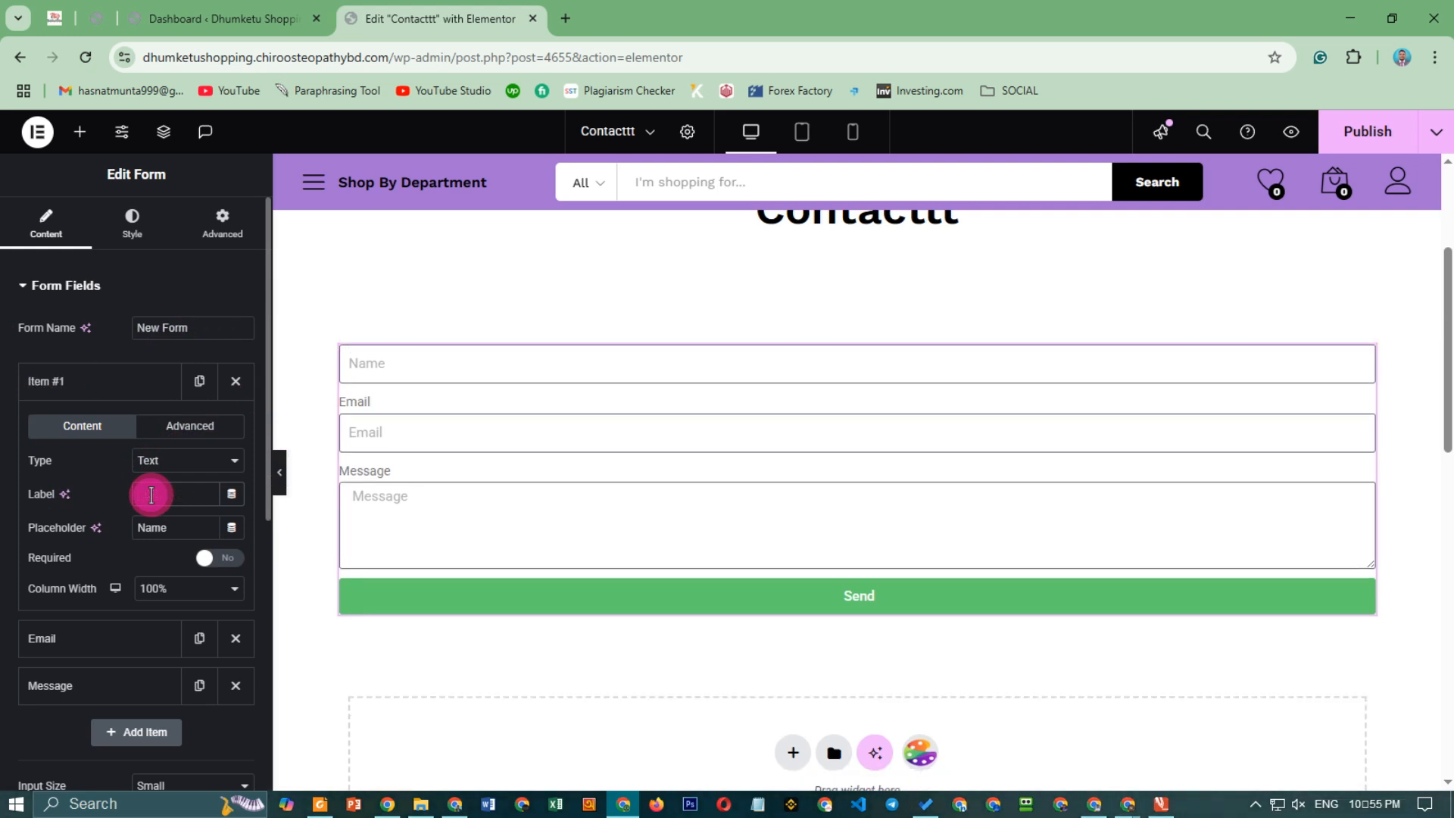
type("Fu")
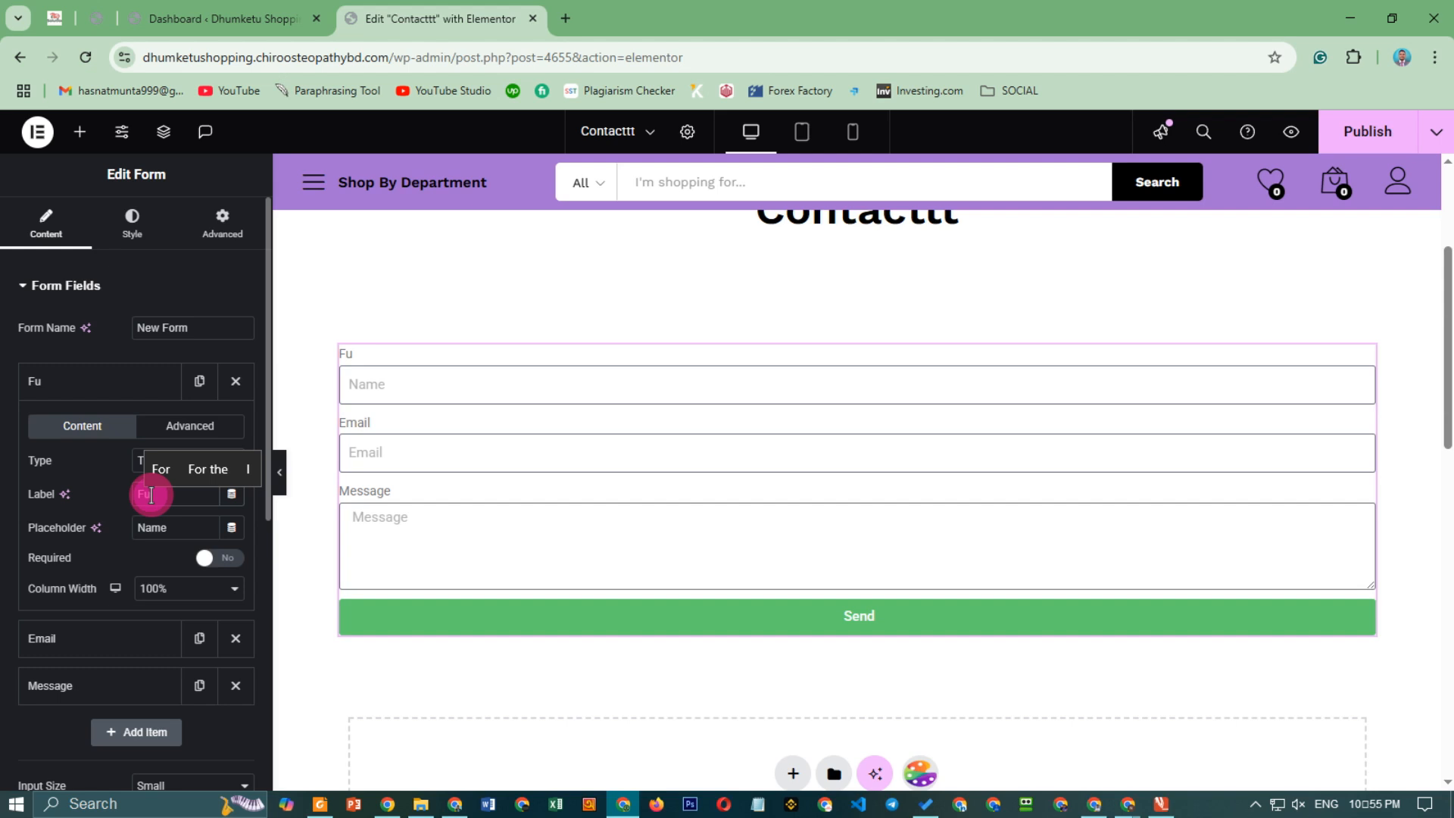
type("ll Name")
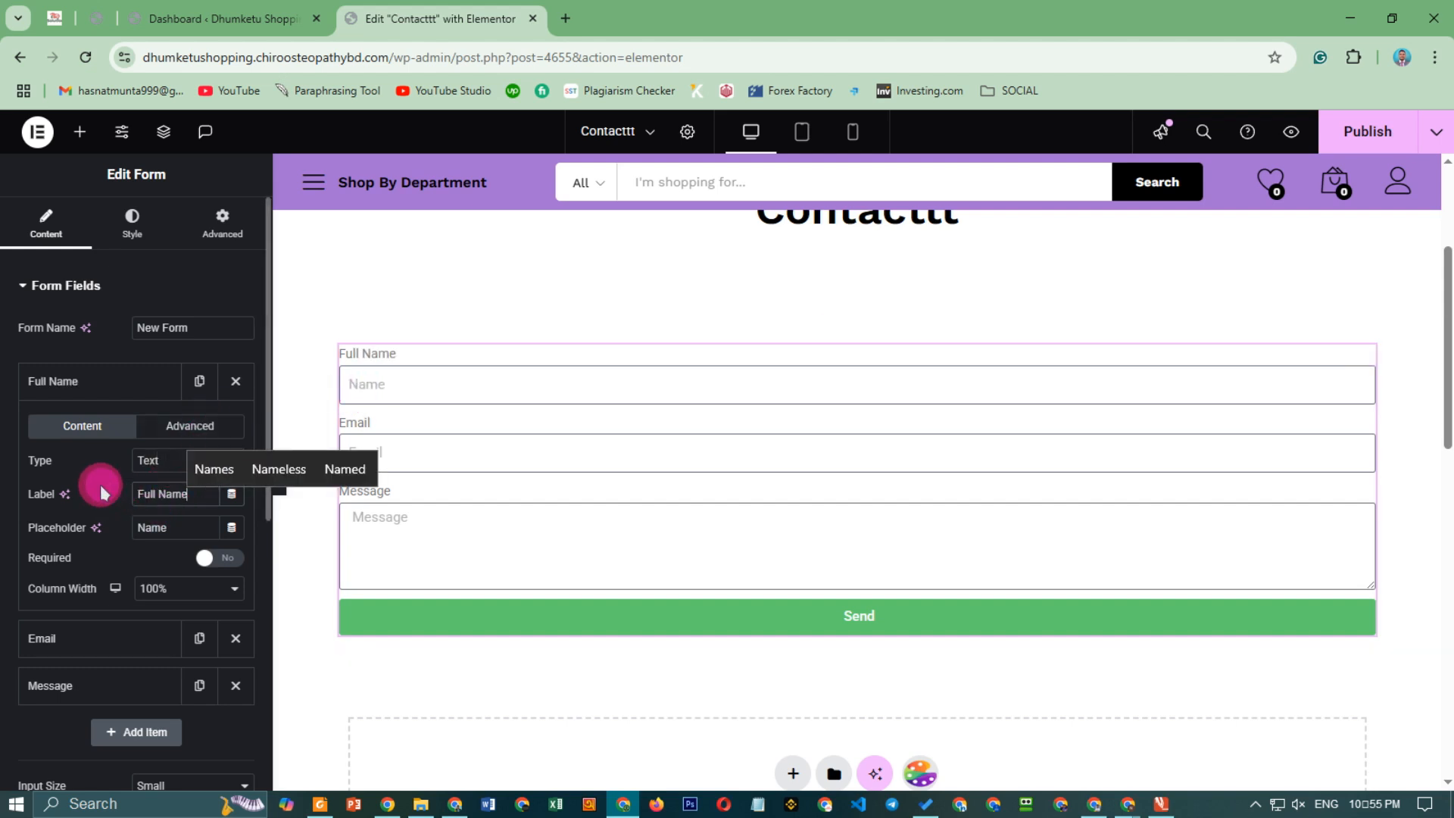
Set the Full Name field's placeholder to "Enter your full name" and make the field required.
left_click(179, 525)
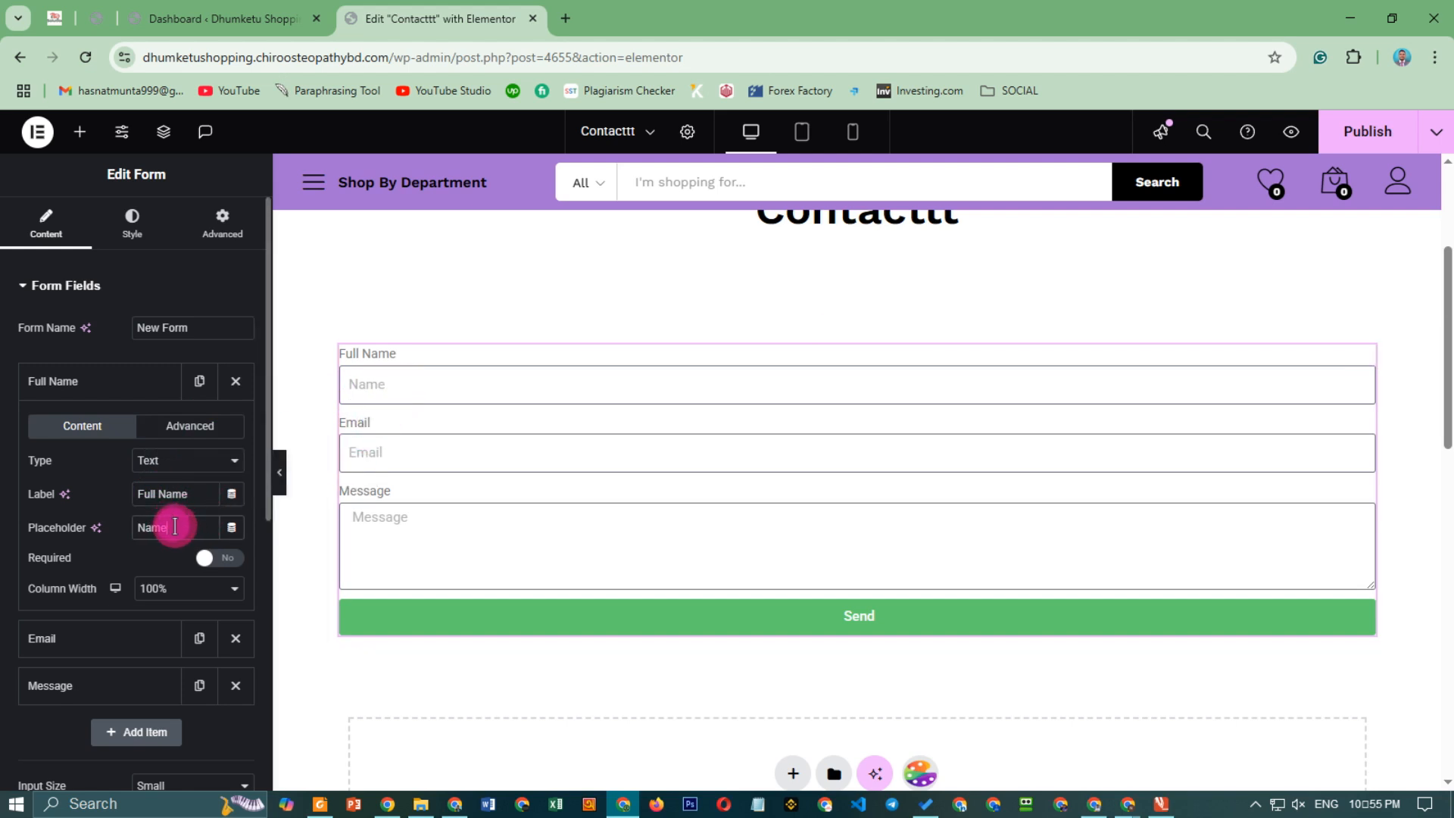
left_click_drag(175, 526, 38, 539)
type("nt")
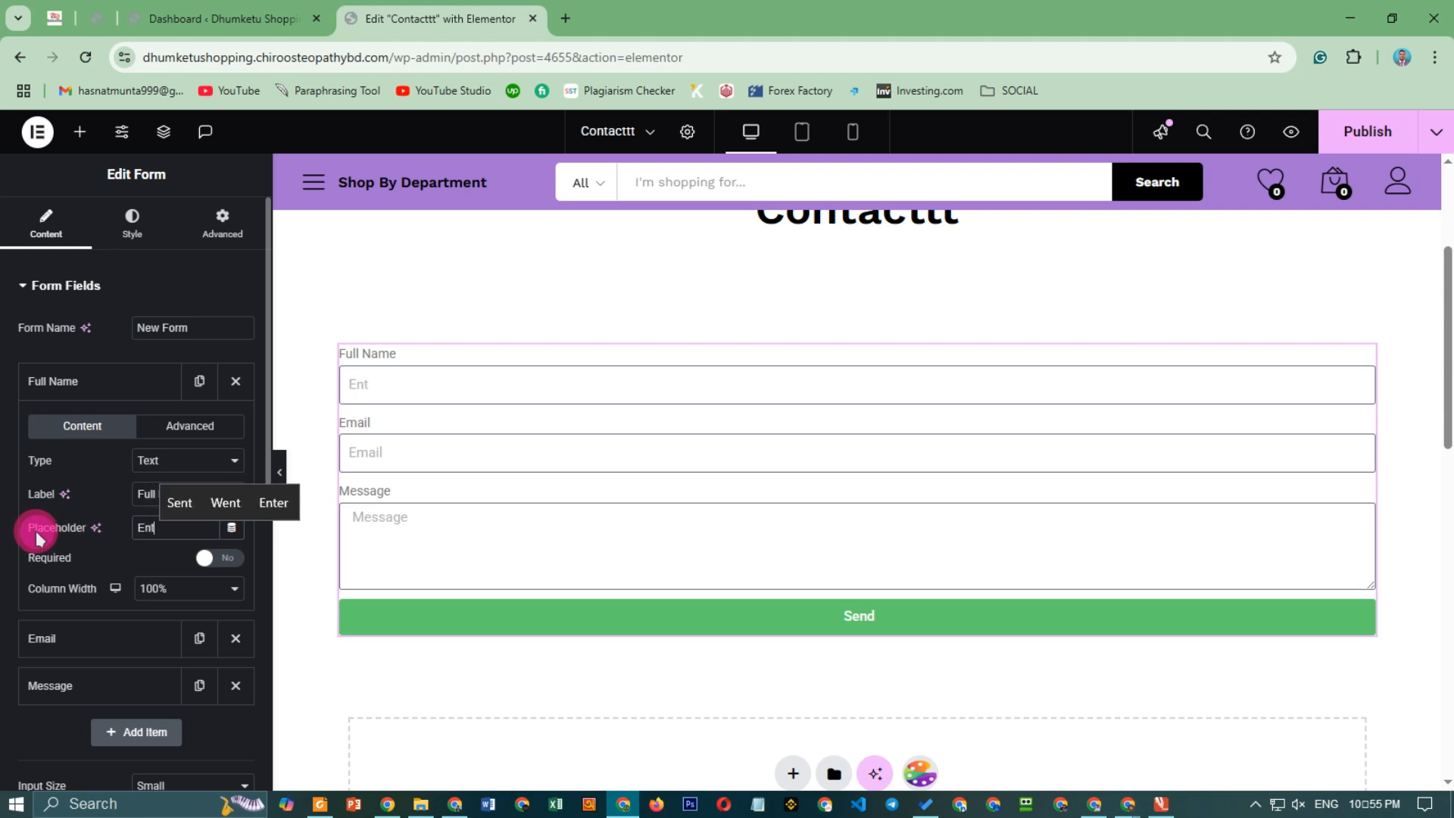
type("er your")
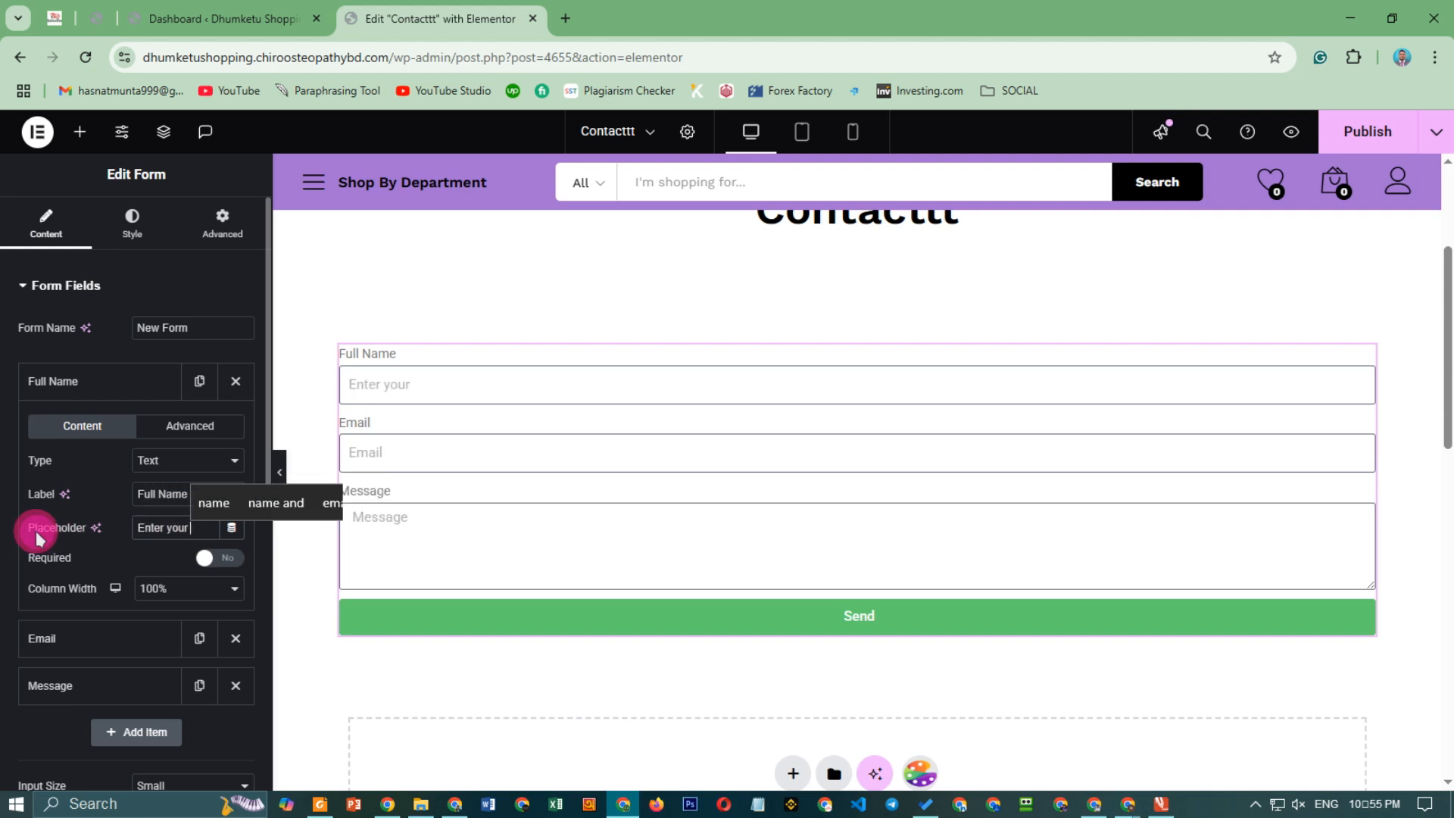
type(" full name")
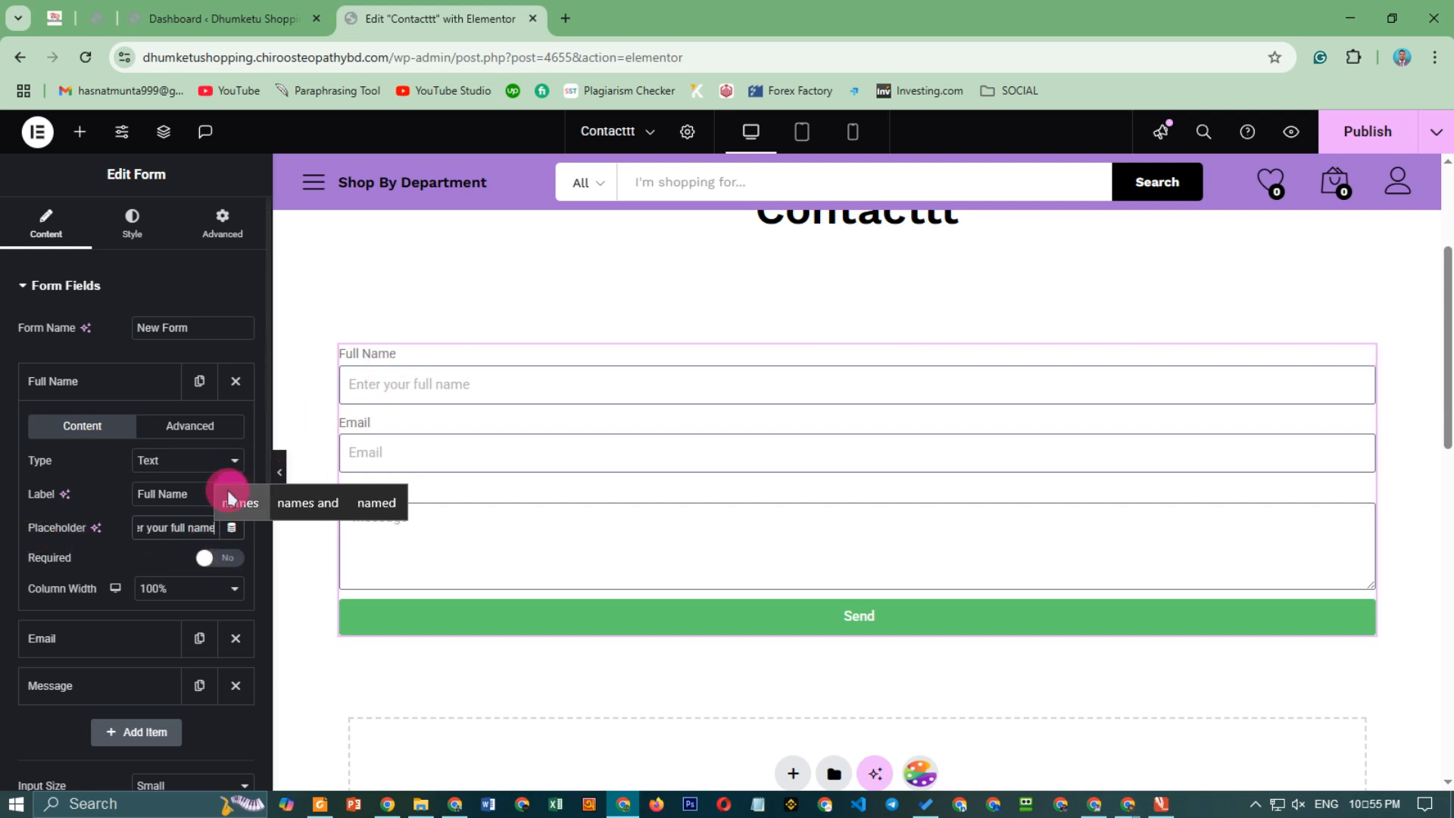
left_click(221, 559)
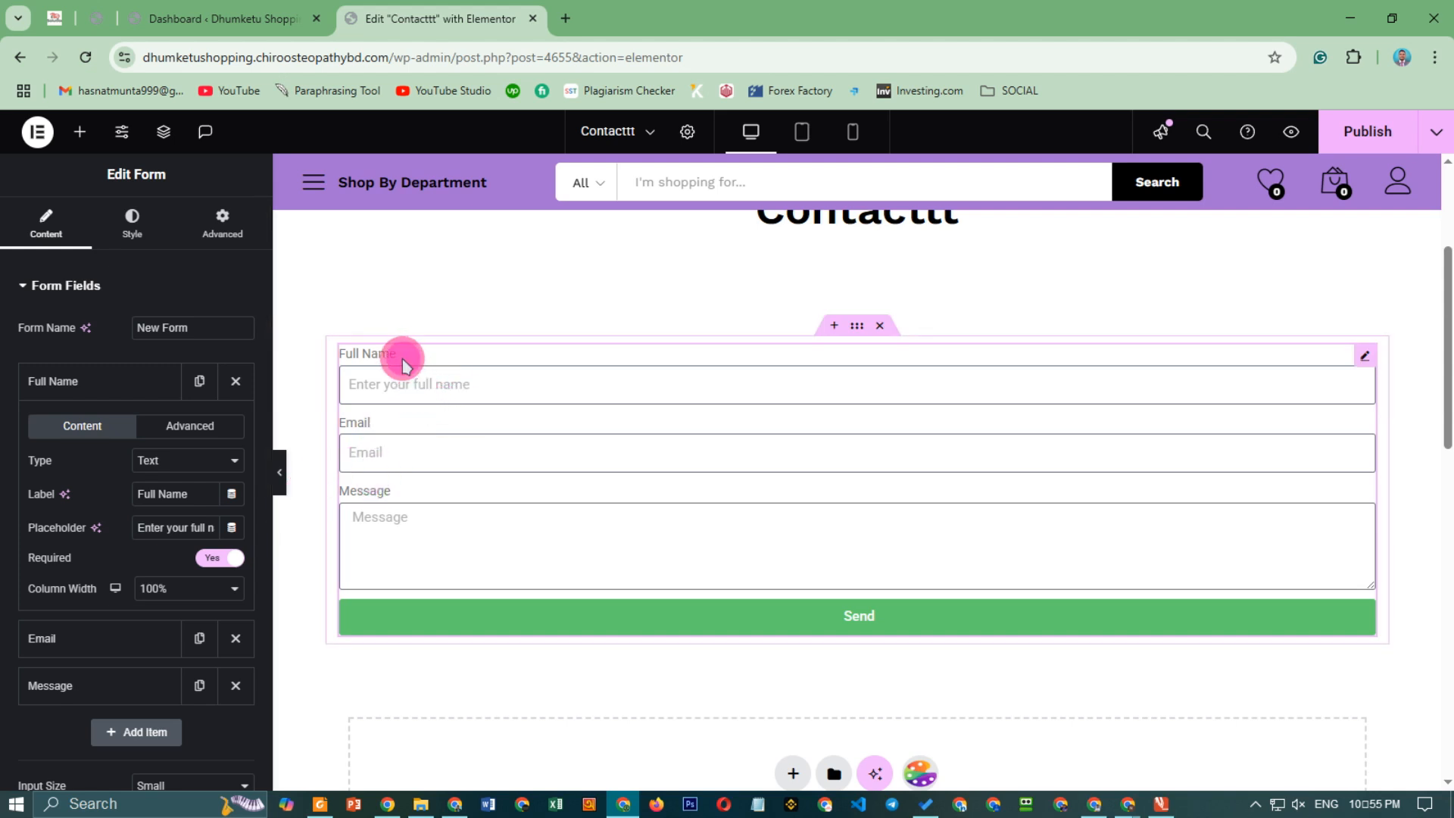
Look over the form's remaining content options and examine its Field style settings.
scroll(146, 584, "down", 6)
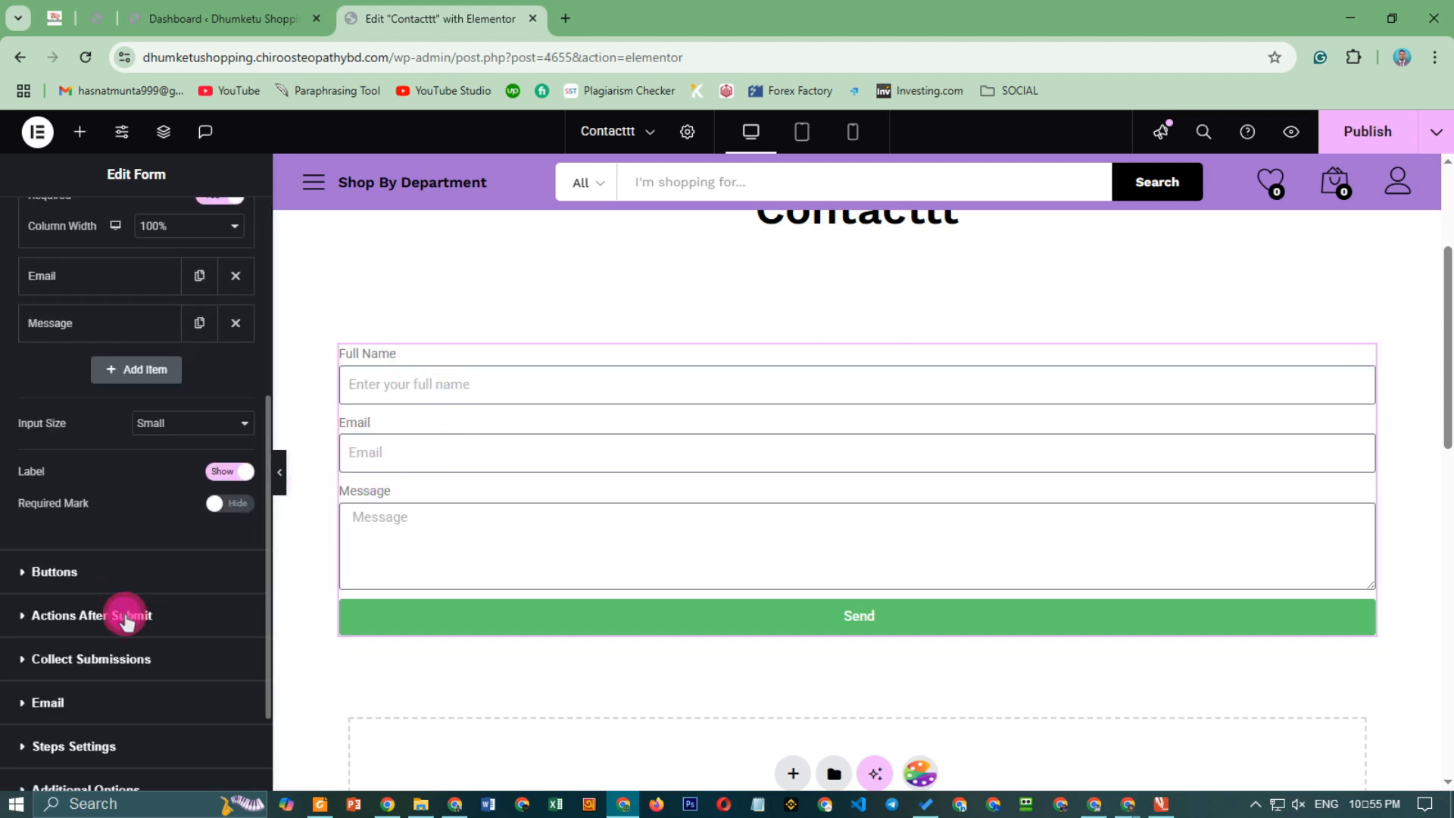
scroll(144, 691, "up", 6)
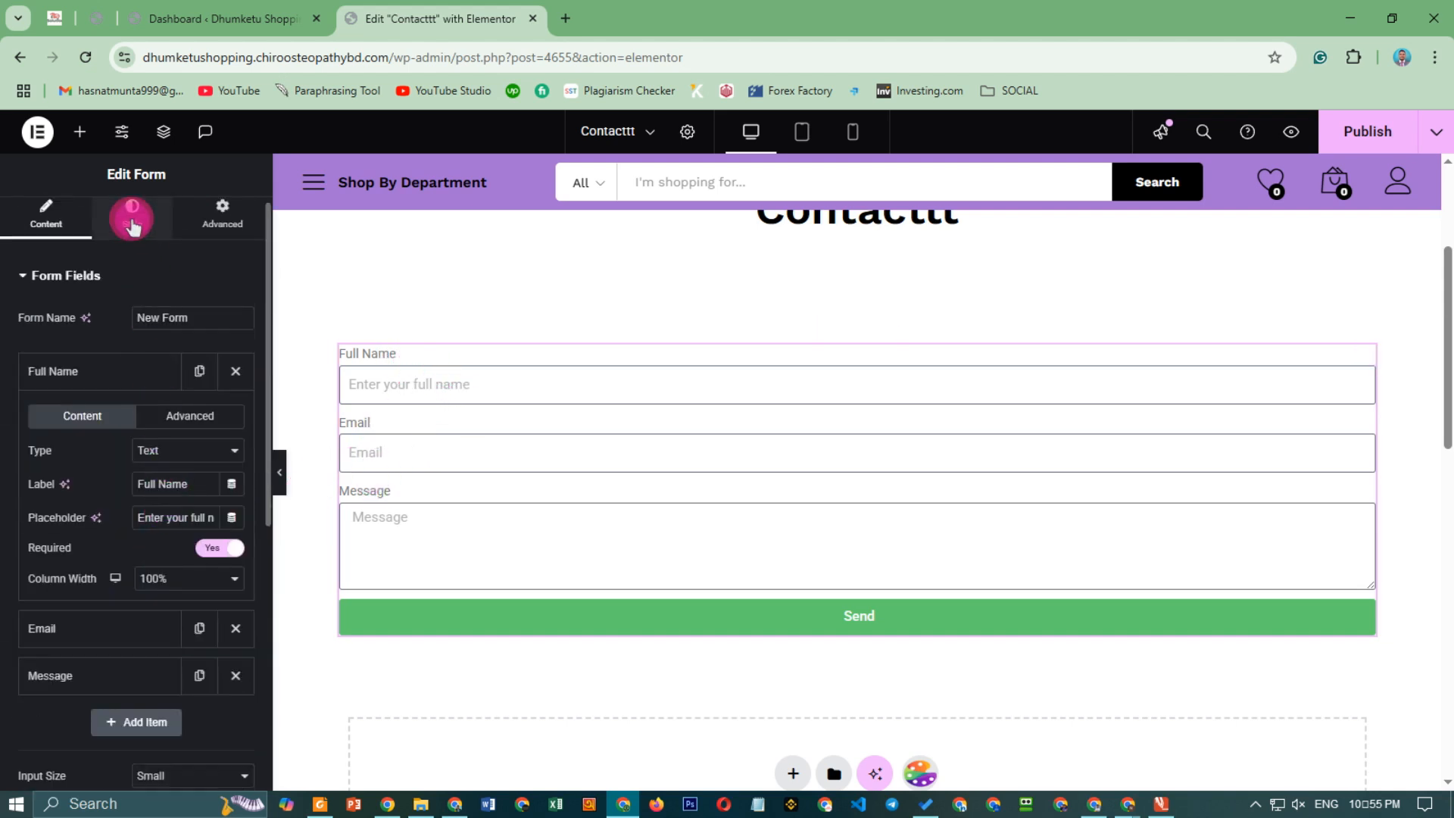
left_click(132, 223)
scroll(121, 499, "down", 5)
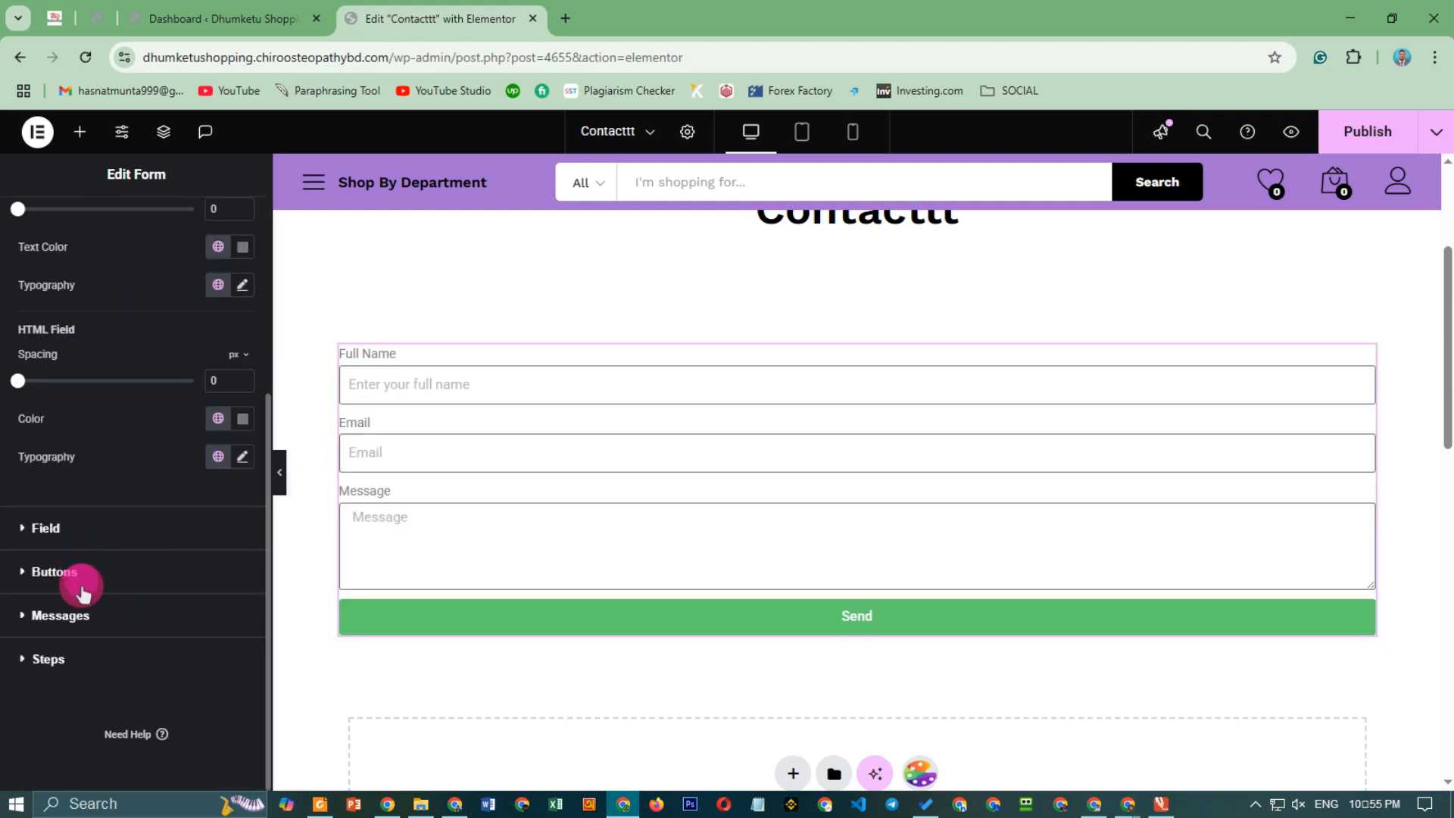
left_click(90, 528)
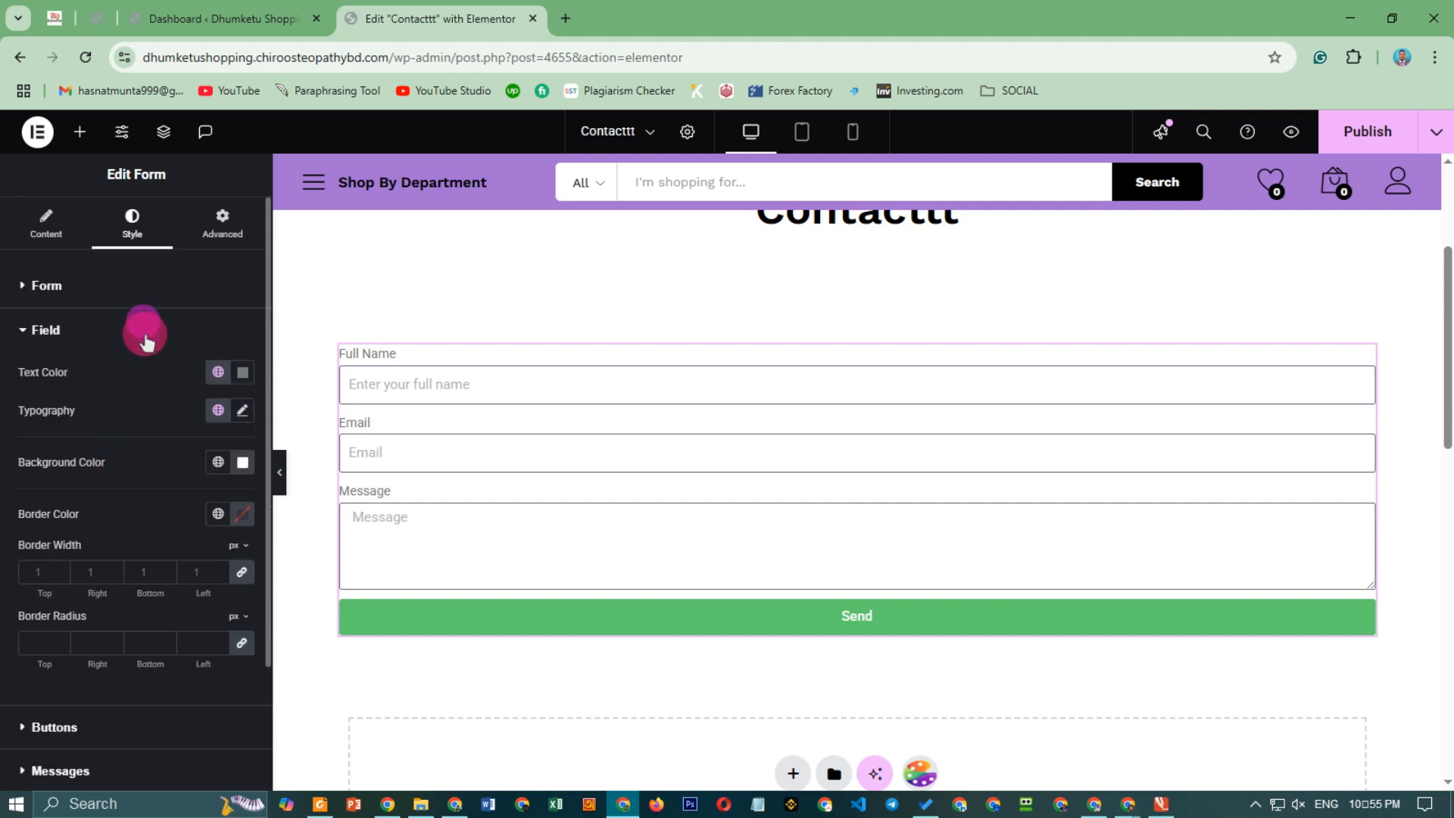
scroll(149, 462, "down", 2)
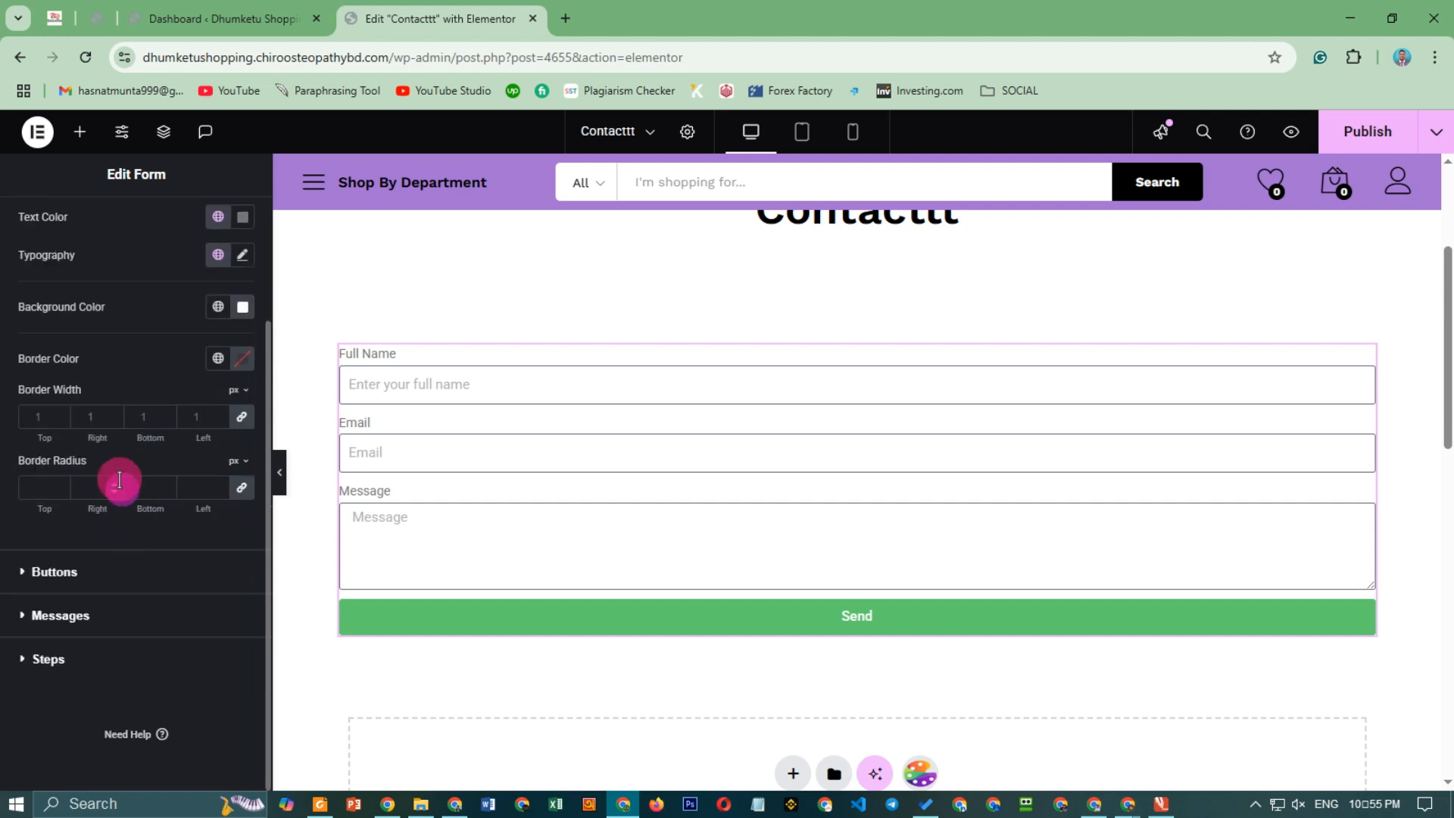
scroll(107, 315, "up", 2)
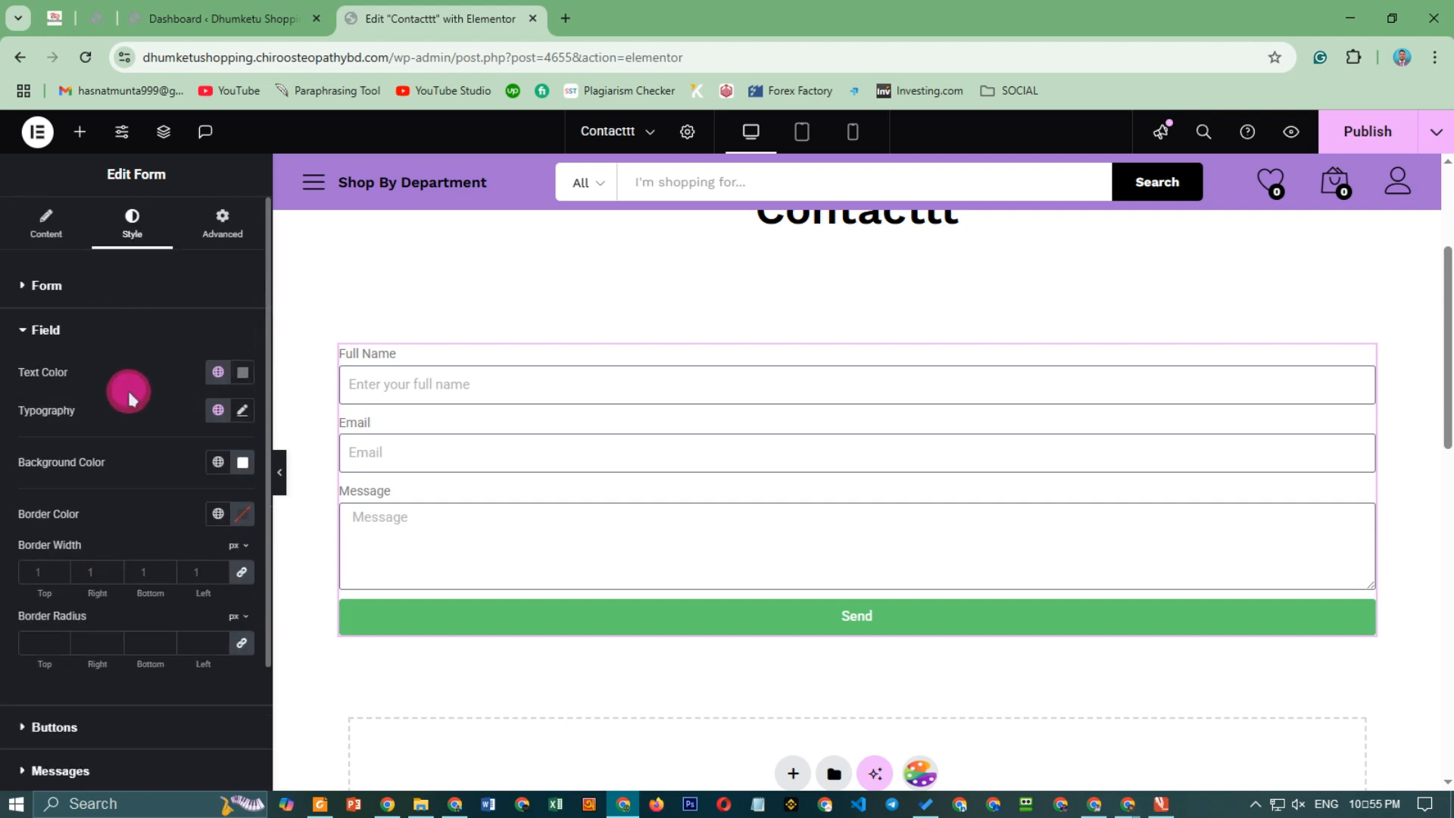
Examine the form's Buttons, Messages, Steps and general Form style settings.
scroll(129, 455, "down", 2)
left_click(20, 576)
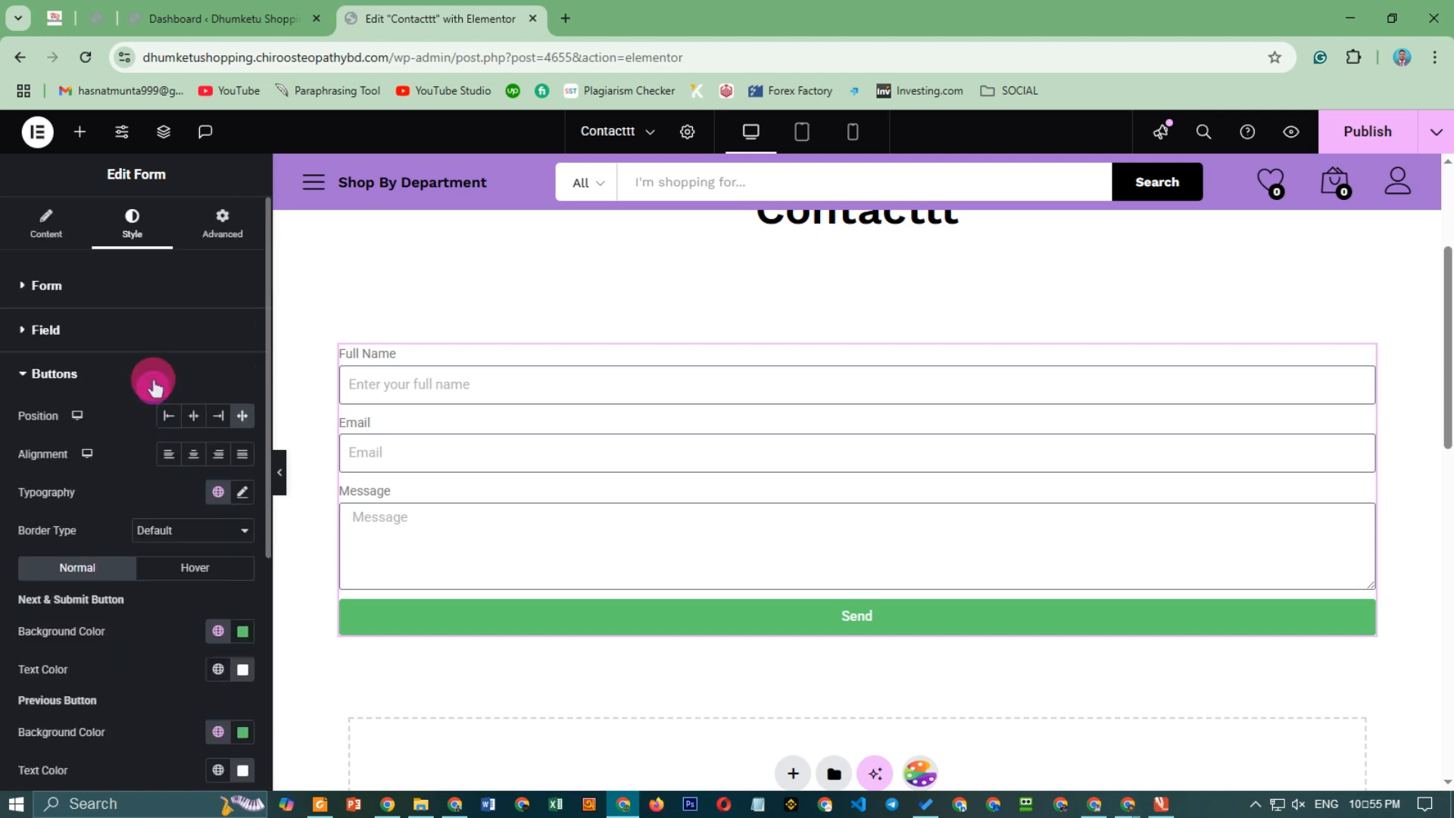
scroll(158, 458, "down", 2)
scroll(162, 515, "down", 3)
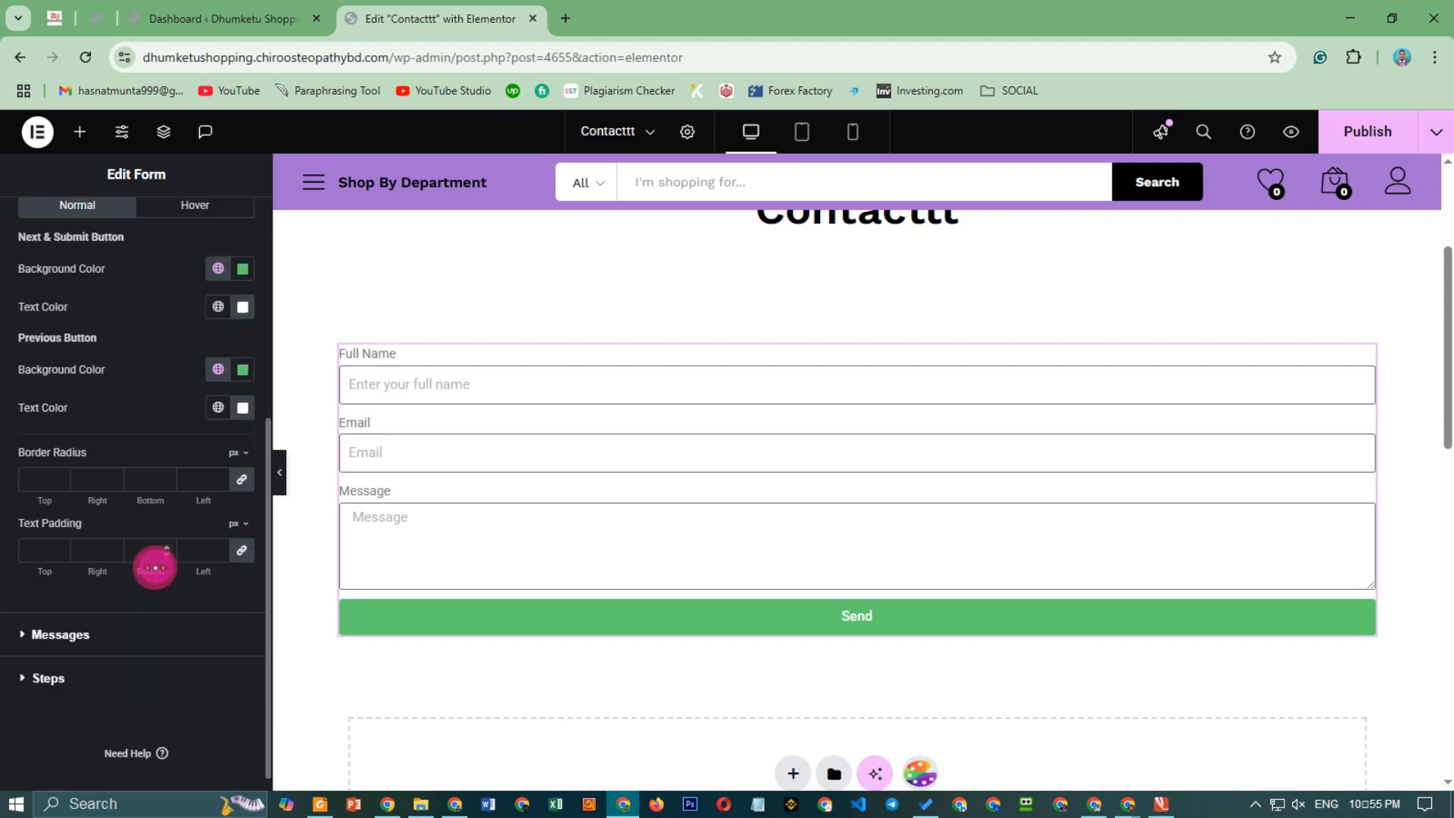
scroll(90, 553, "down", 1)
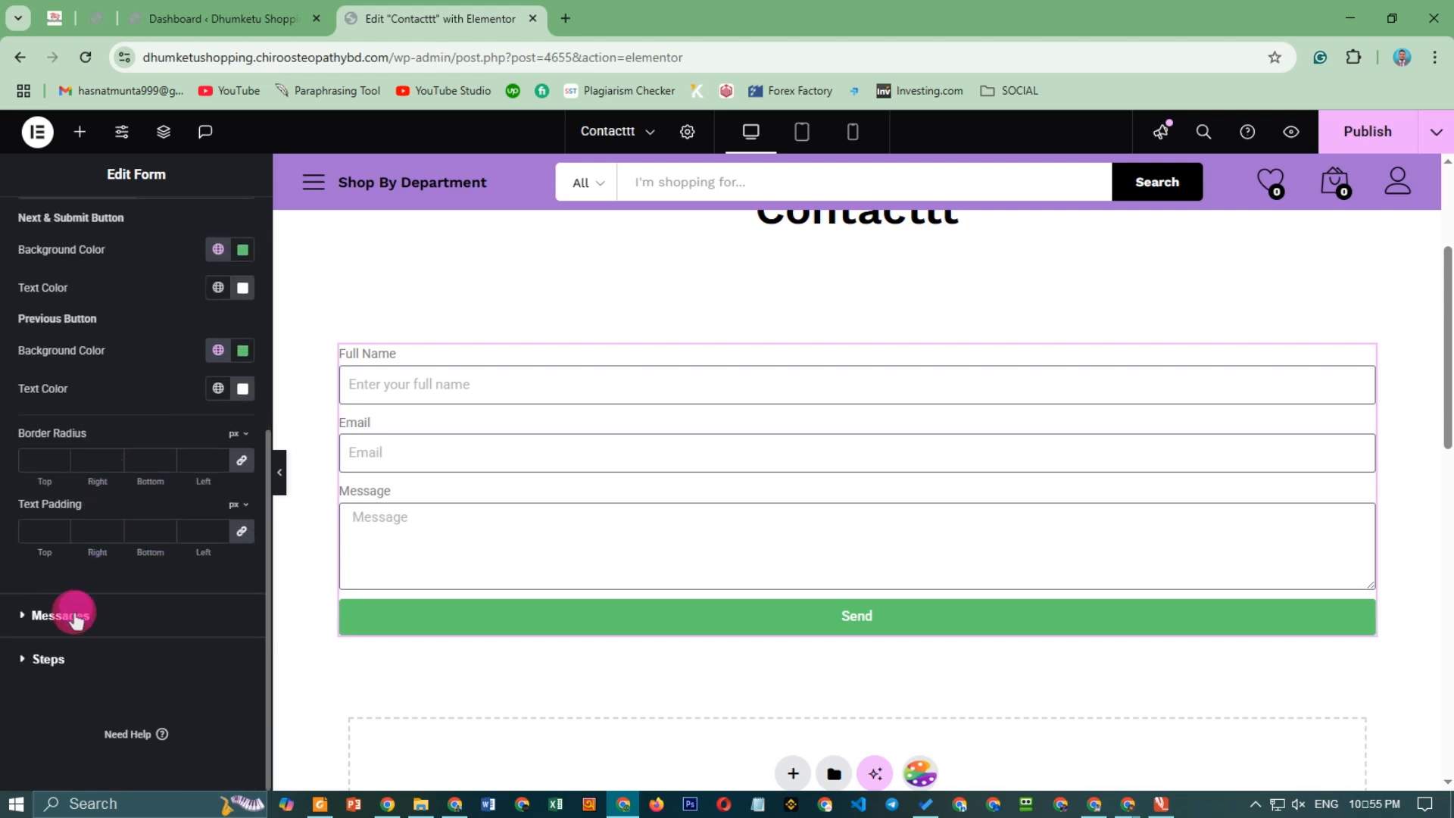
left_click(71, 613)
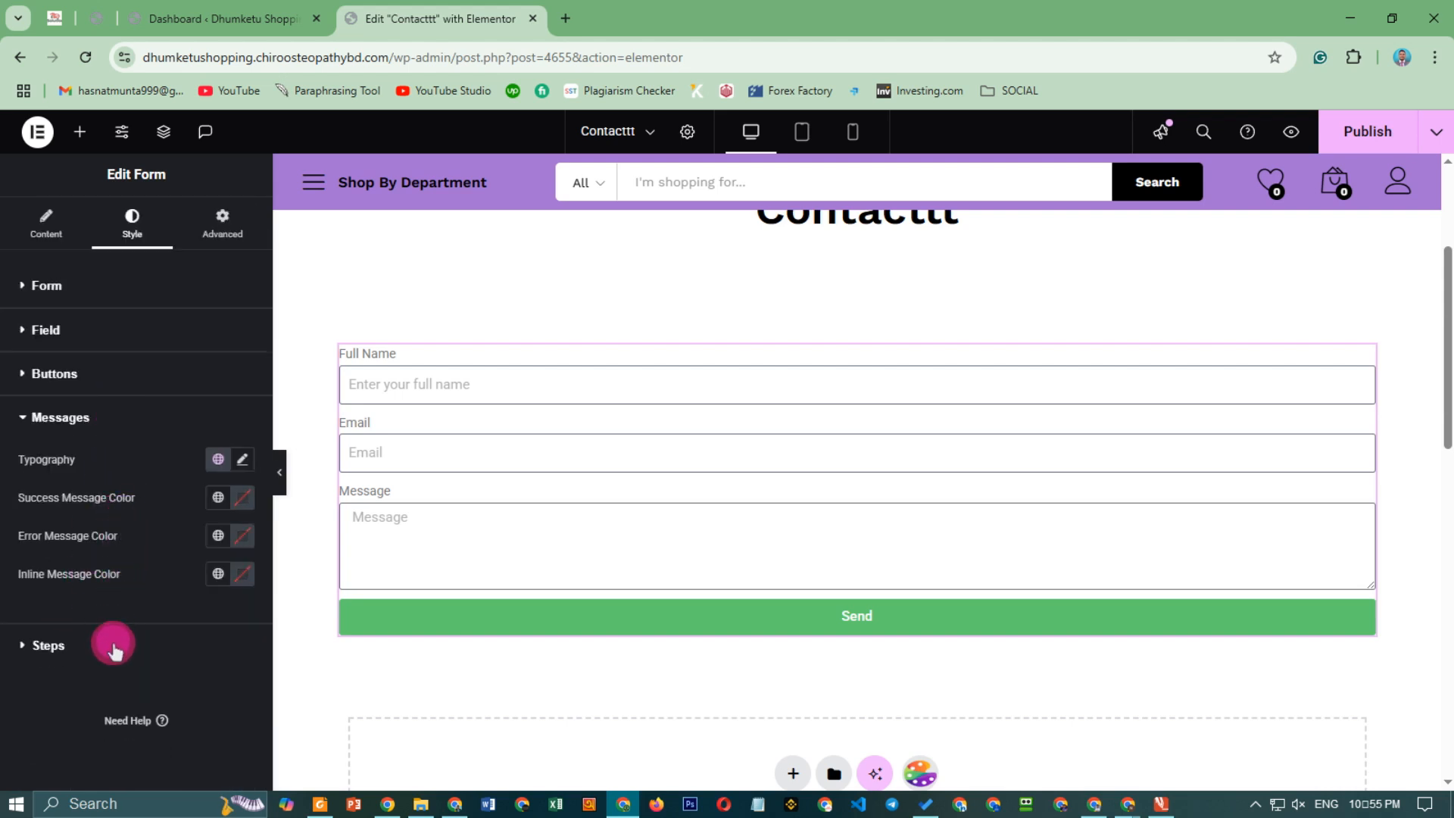
left_click(57, 651)
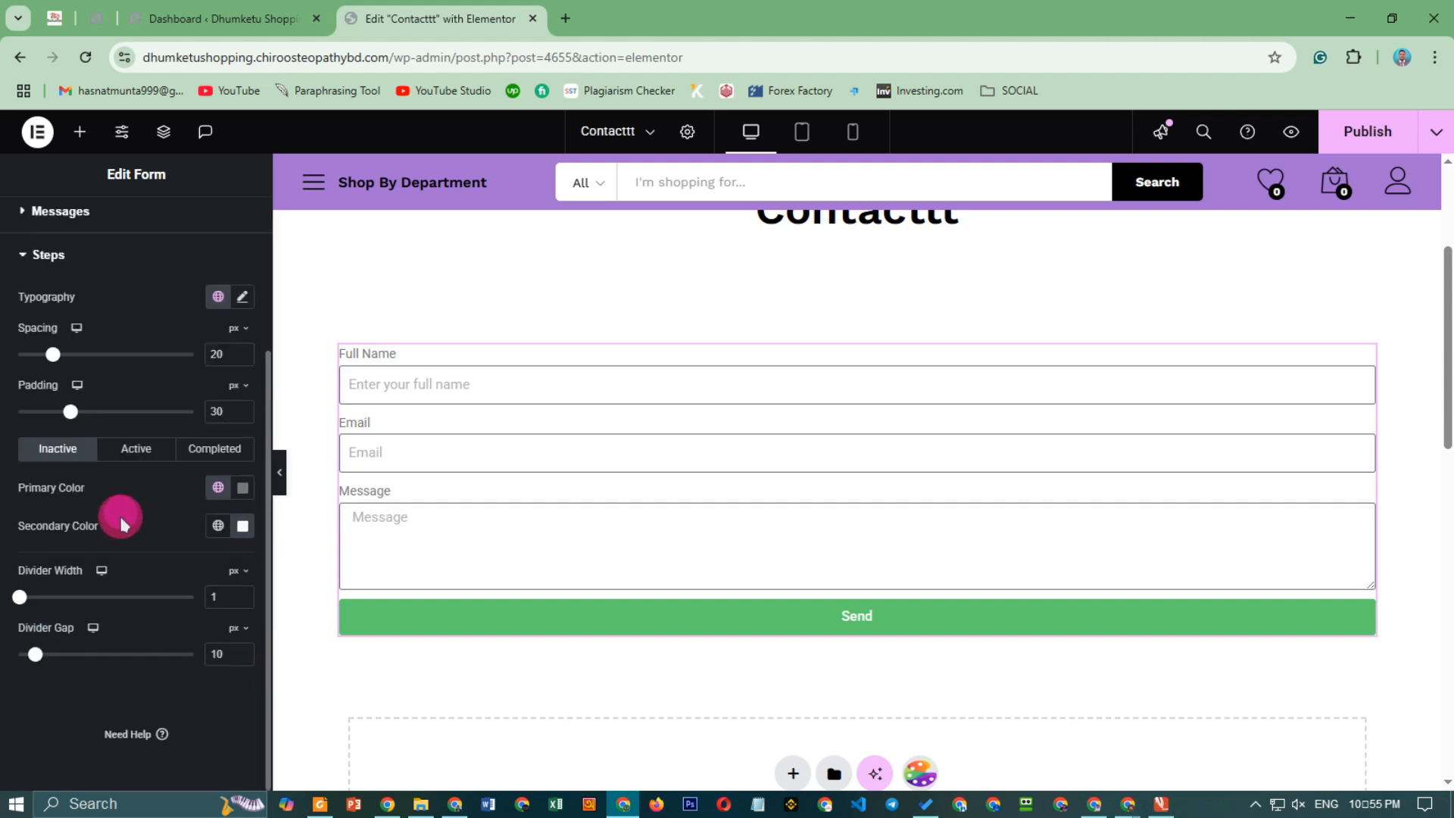
scroll(120, 488, "up", 3)
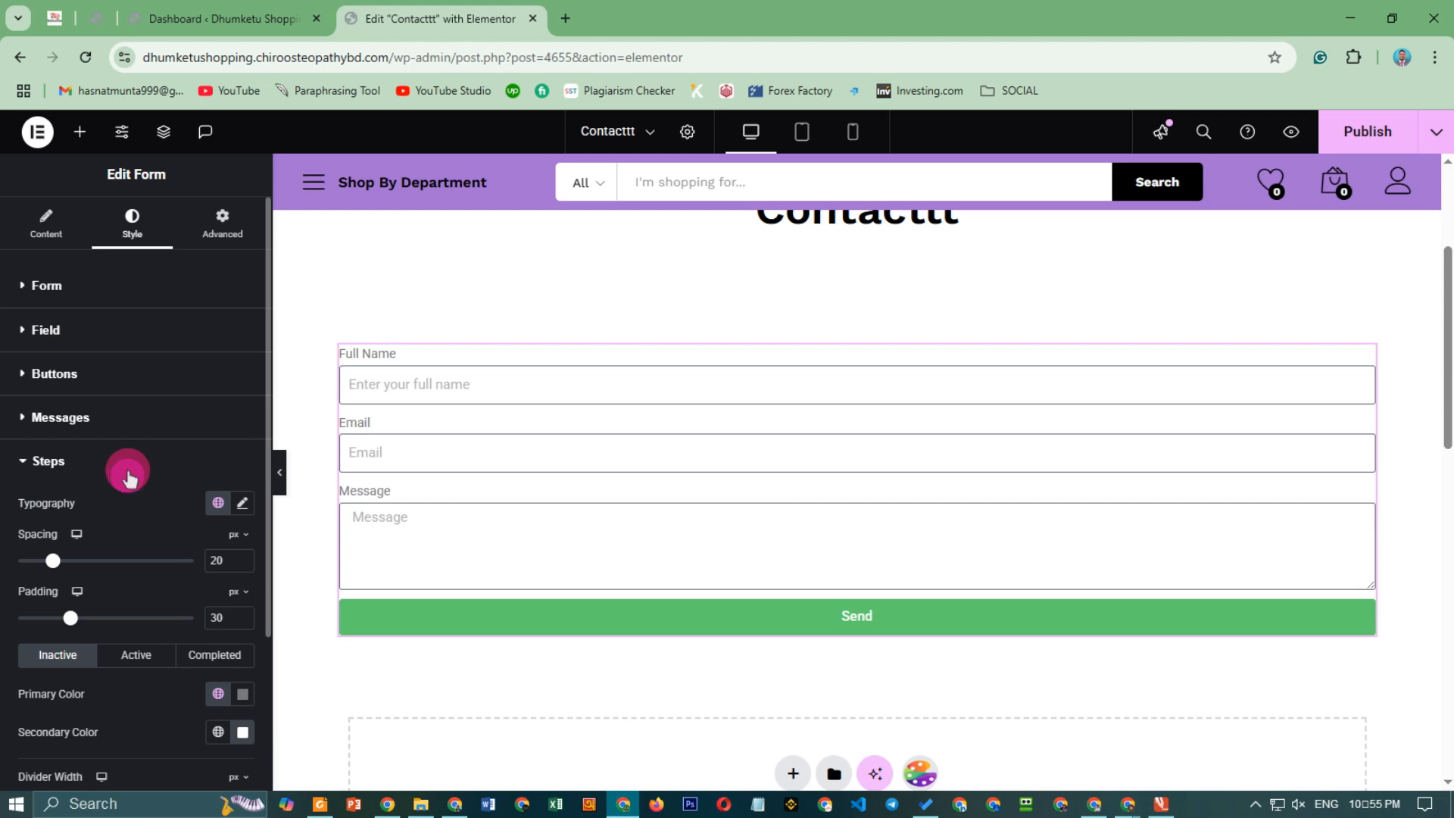
left_click(68, 292)
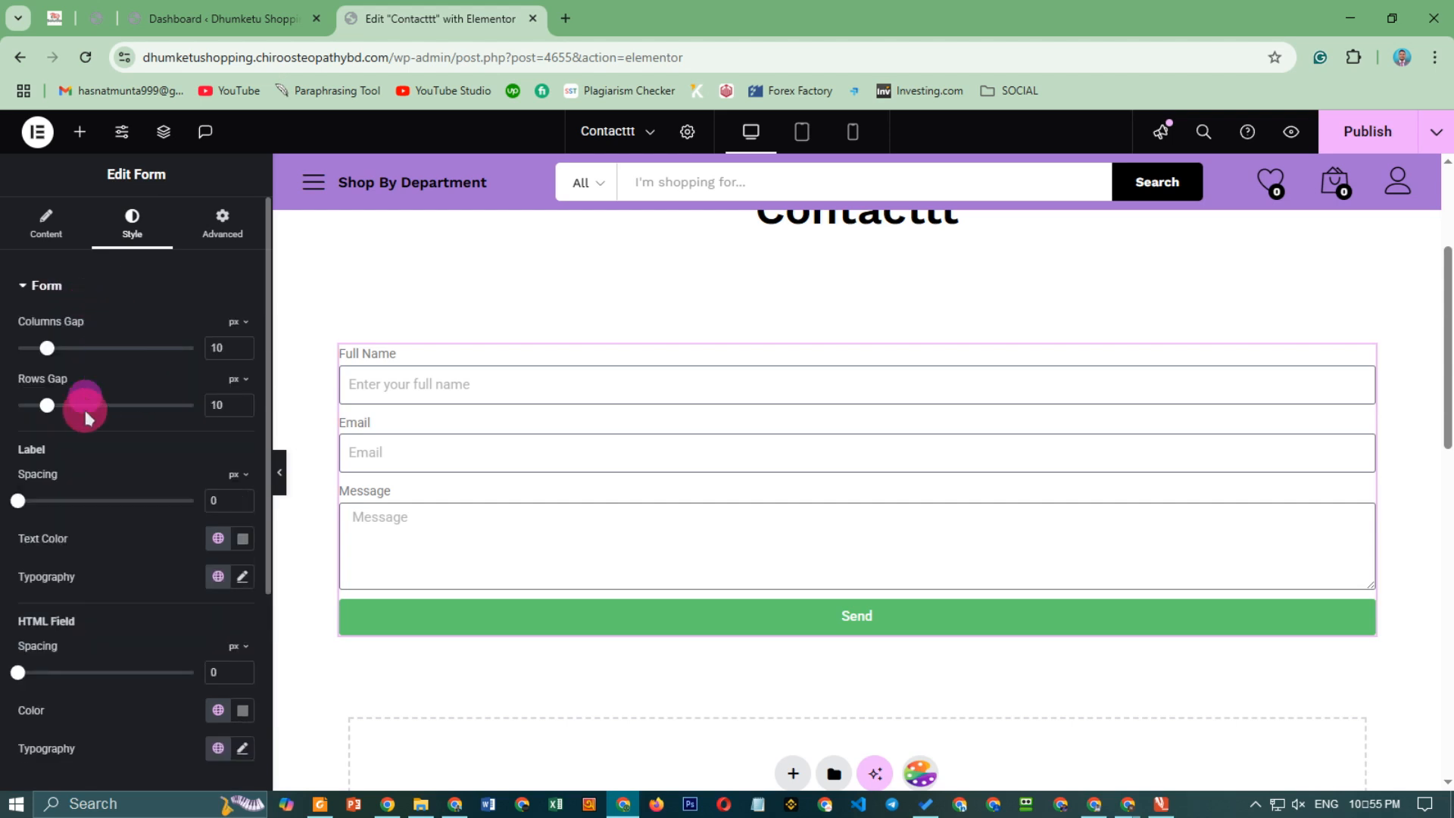
scroll(108, 574, "down", 2)
scroll(122, 417, "up", 2)
scroll(118, 515, "down", 3)
scroll(120, 538, "up", 3)
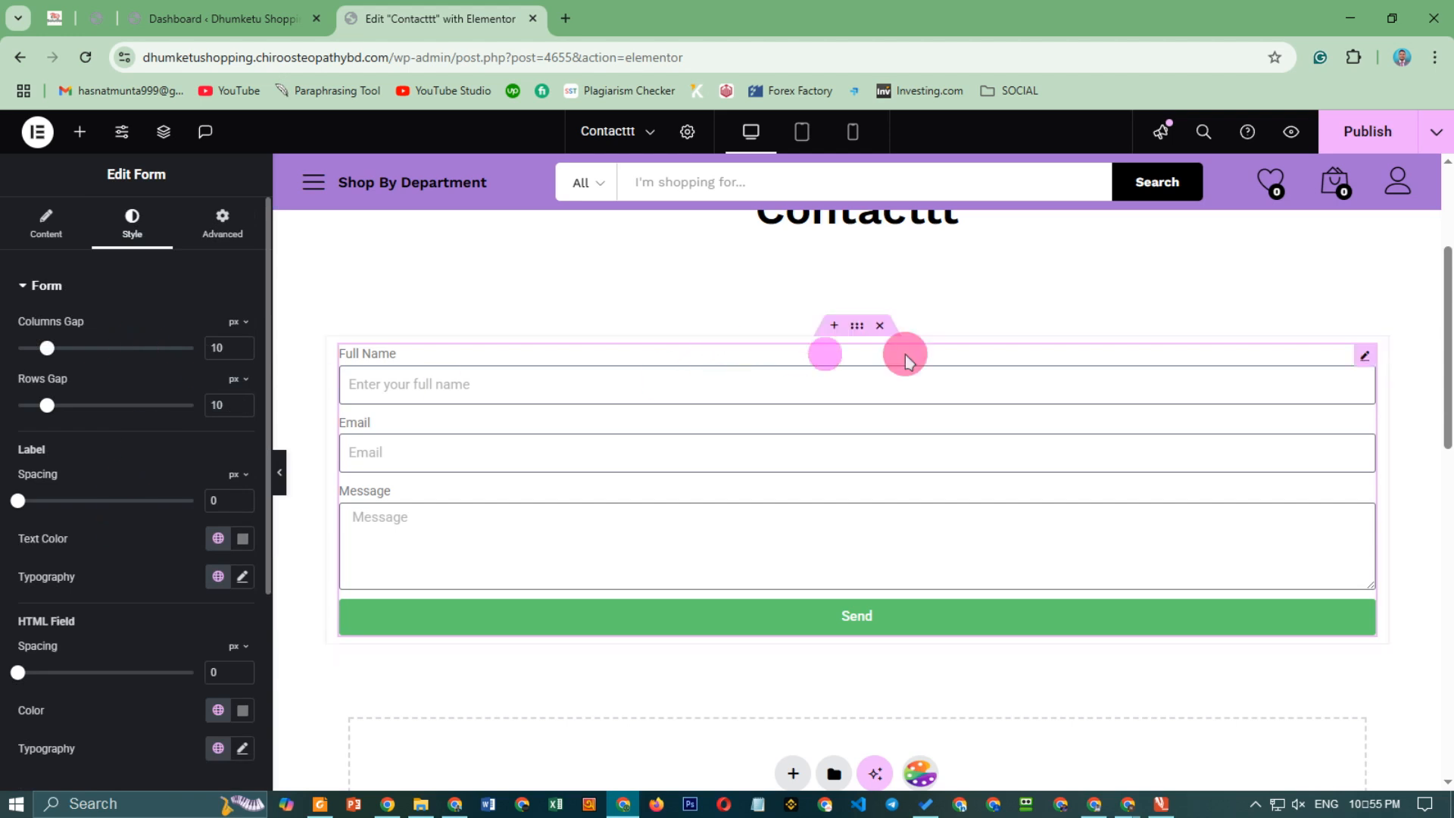
Give the container around the form a classic background in light grey #DADADA.
left_click(854, 327)
left_click(117, 231)
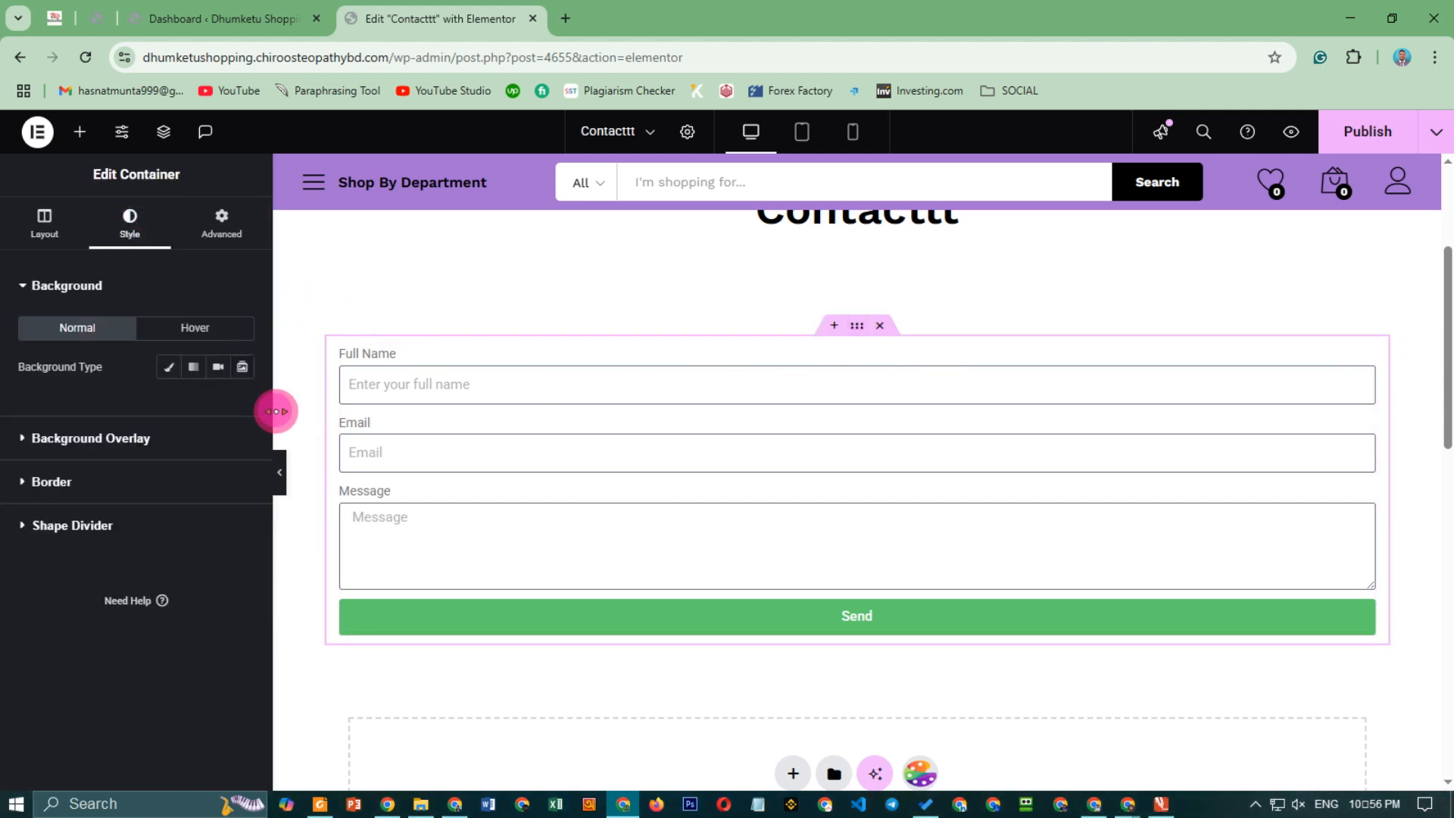
left_click(171, 370)
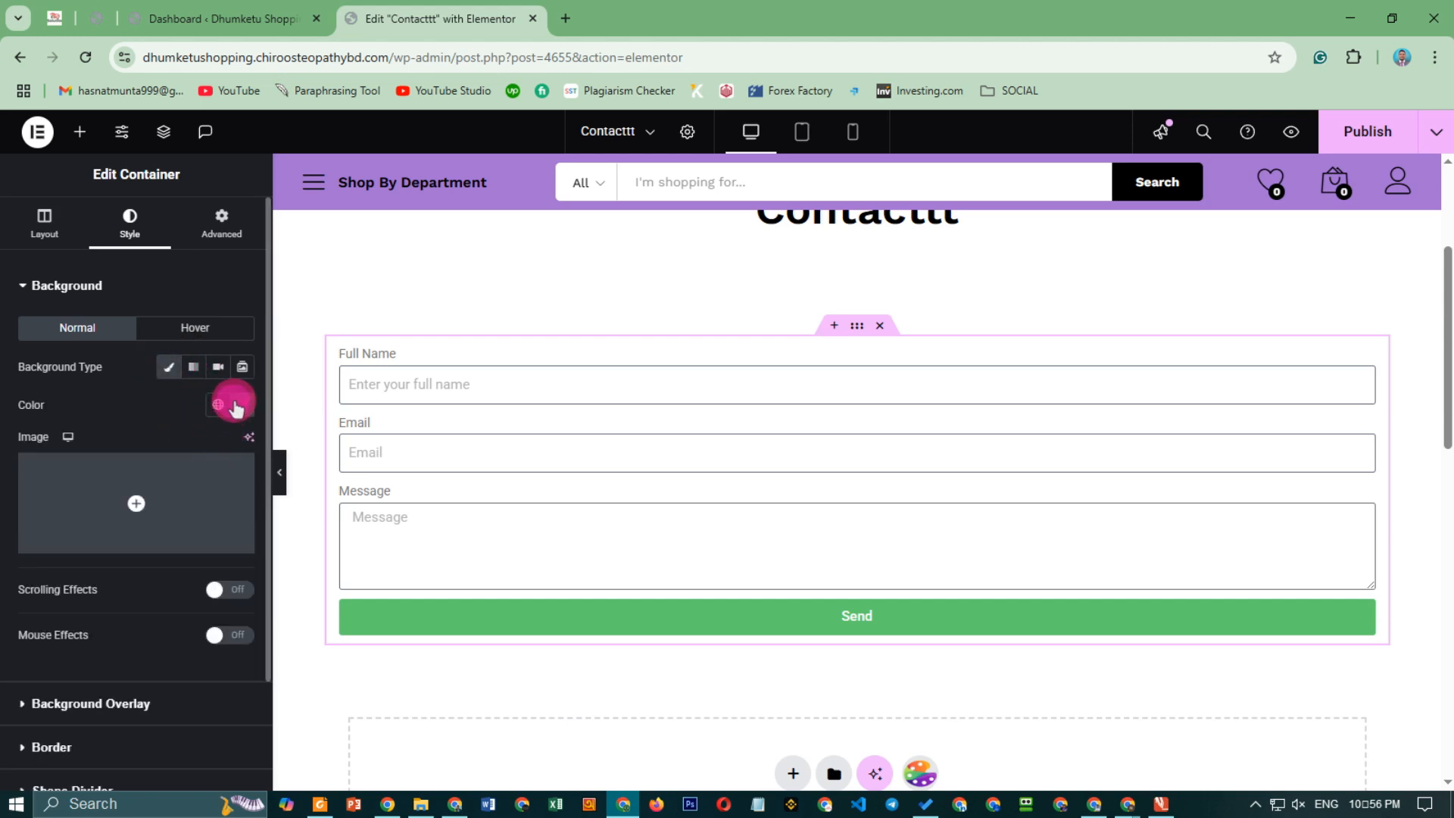
left_click(234, 405)
left_click_drag(168, 520, 72, 498)
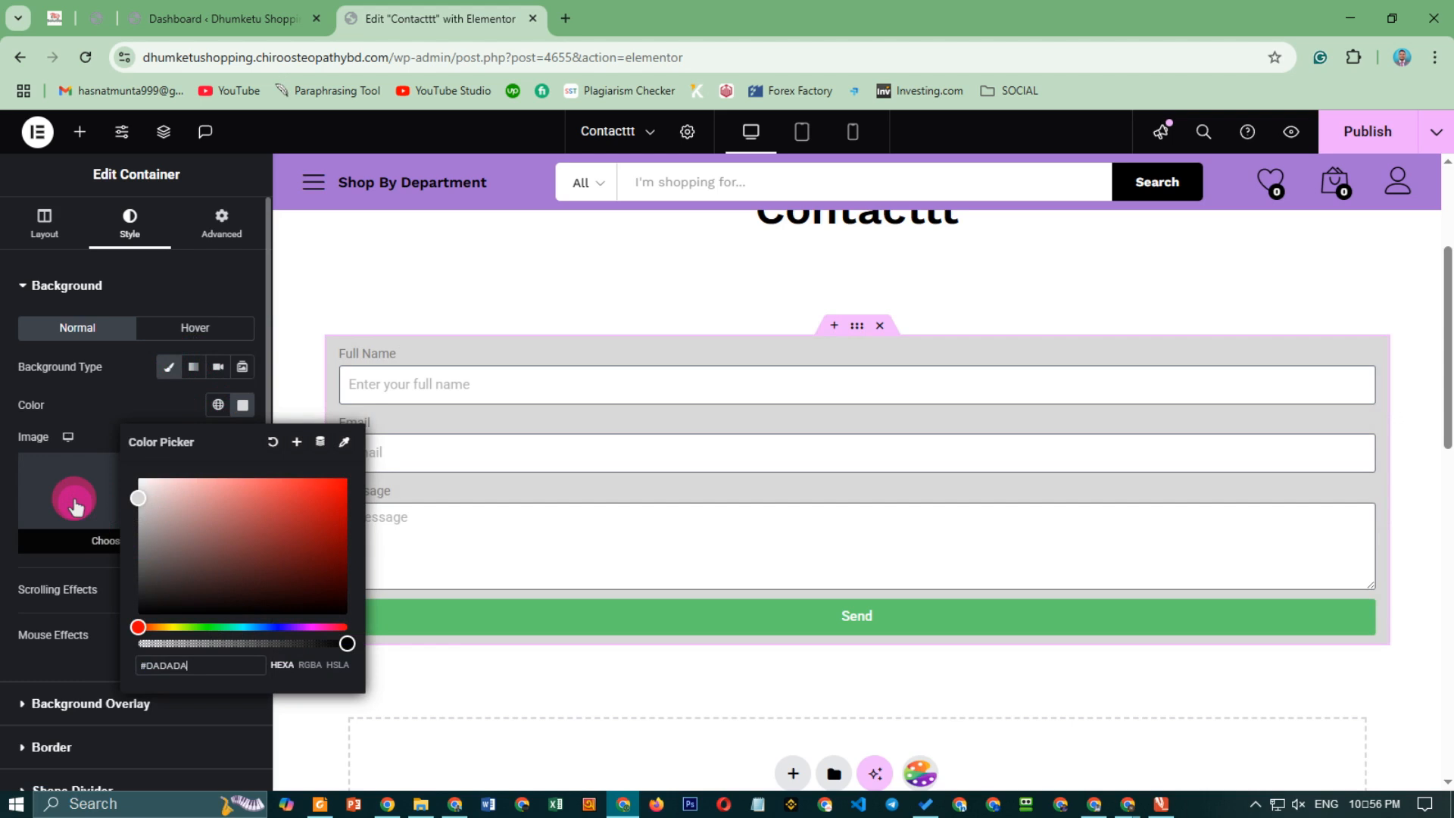
left_click(89, 408)
Look over the container's background options and examine its layout settings.
scroll(151, 606, "down", 2)
scroll(143, 459, "up", 2)
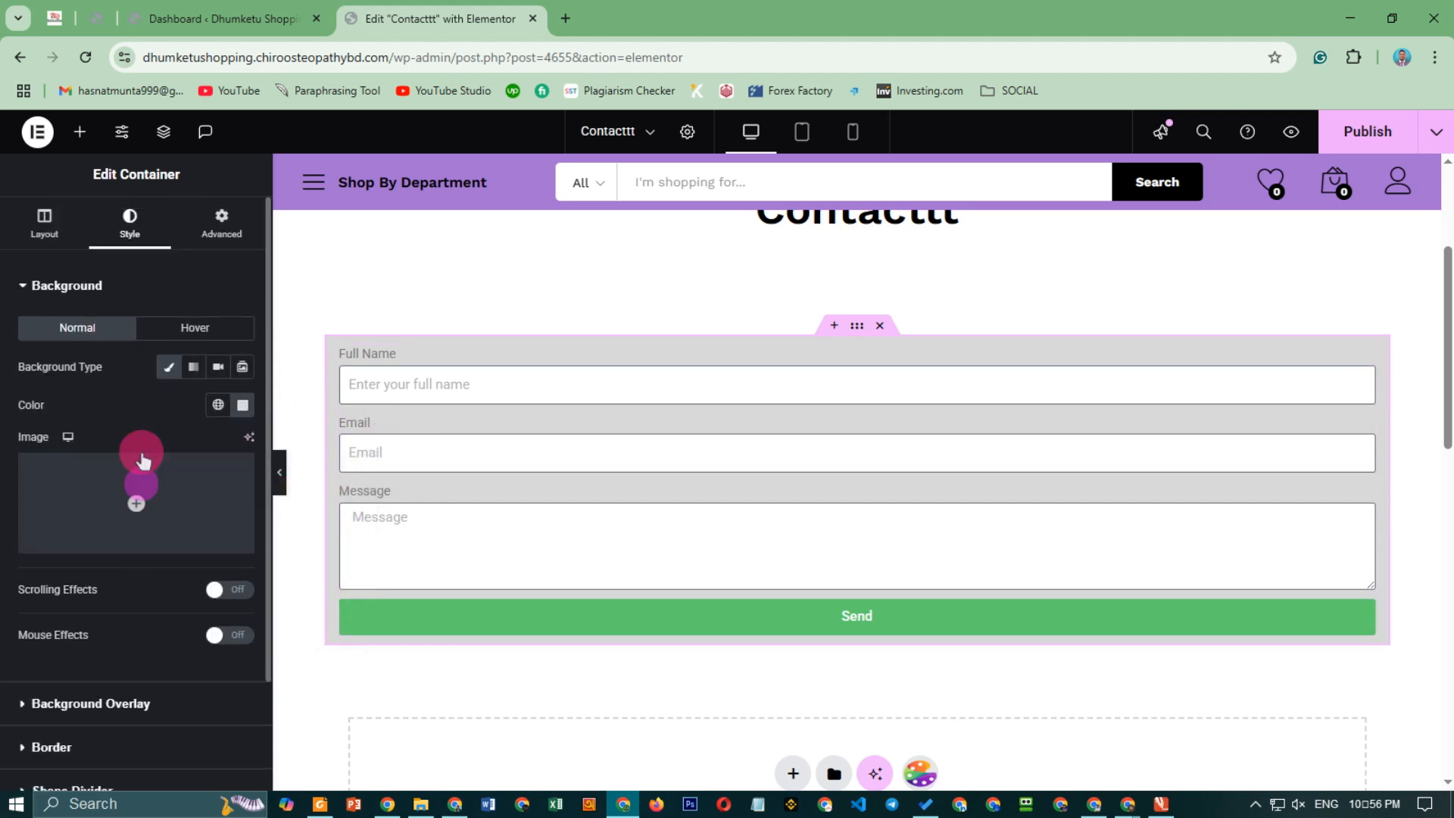
left_click(42, 224)
scroll(123, 424, "down", 3)
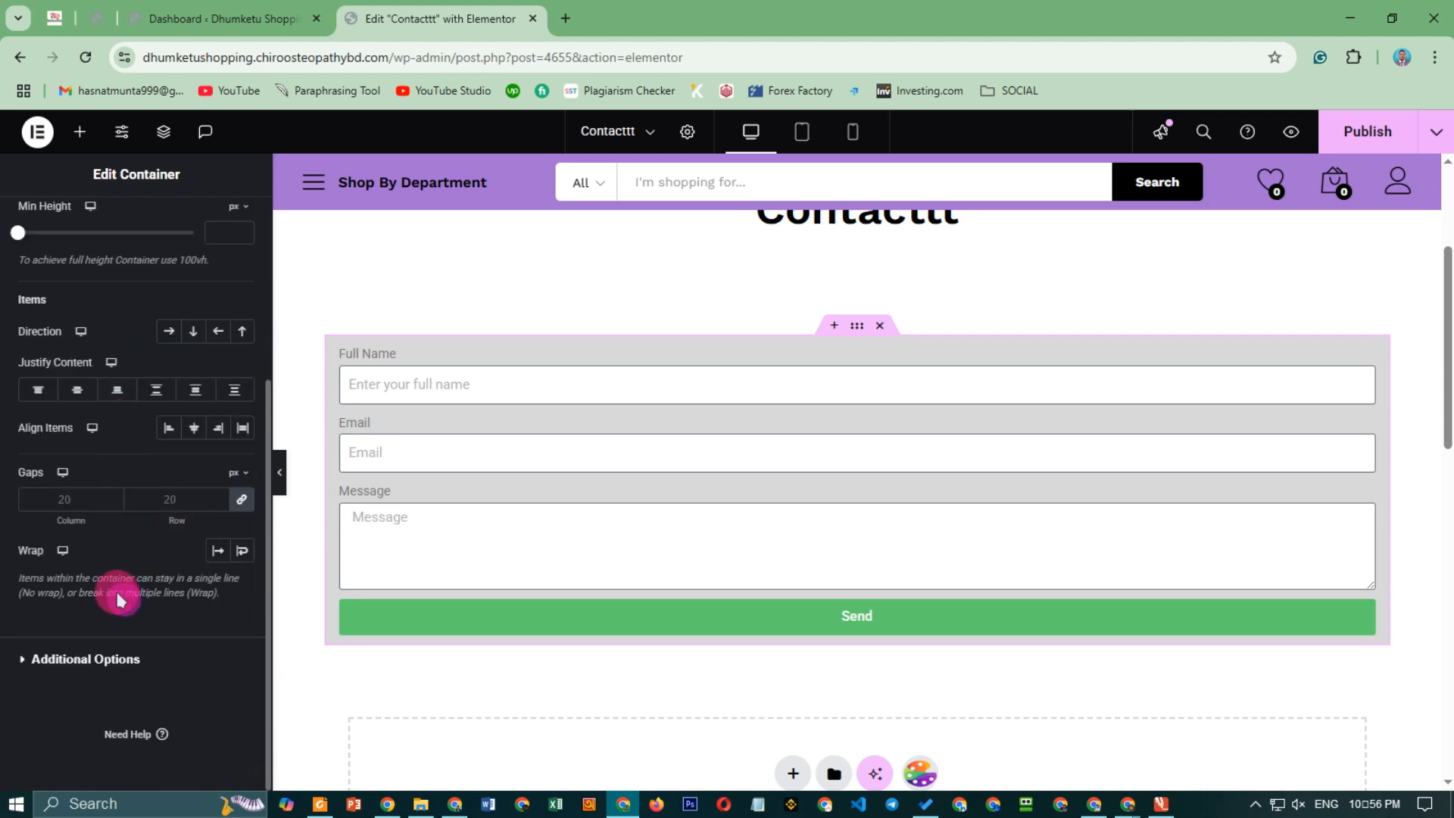
scroll(117, 601, "up", 3)
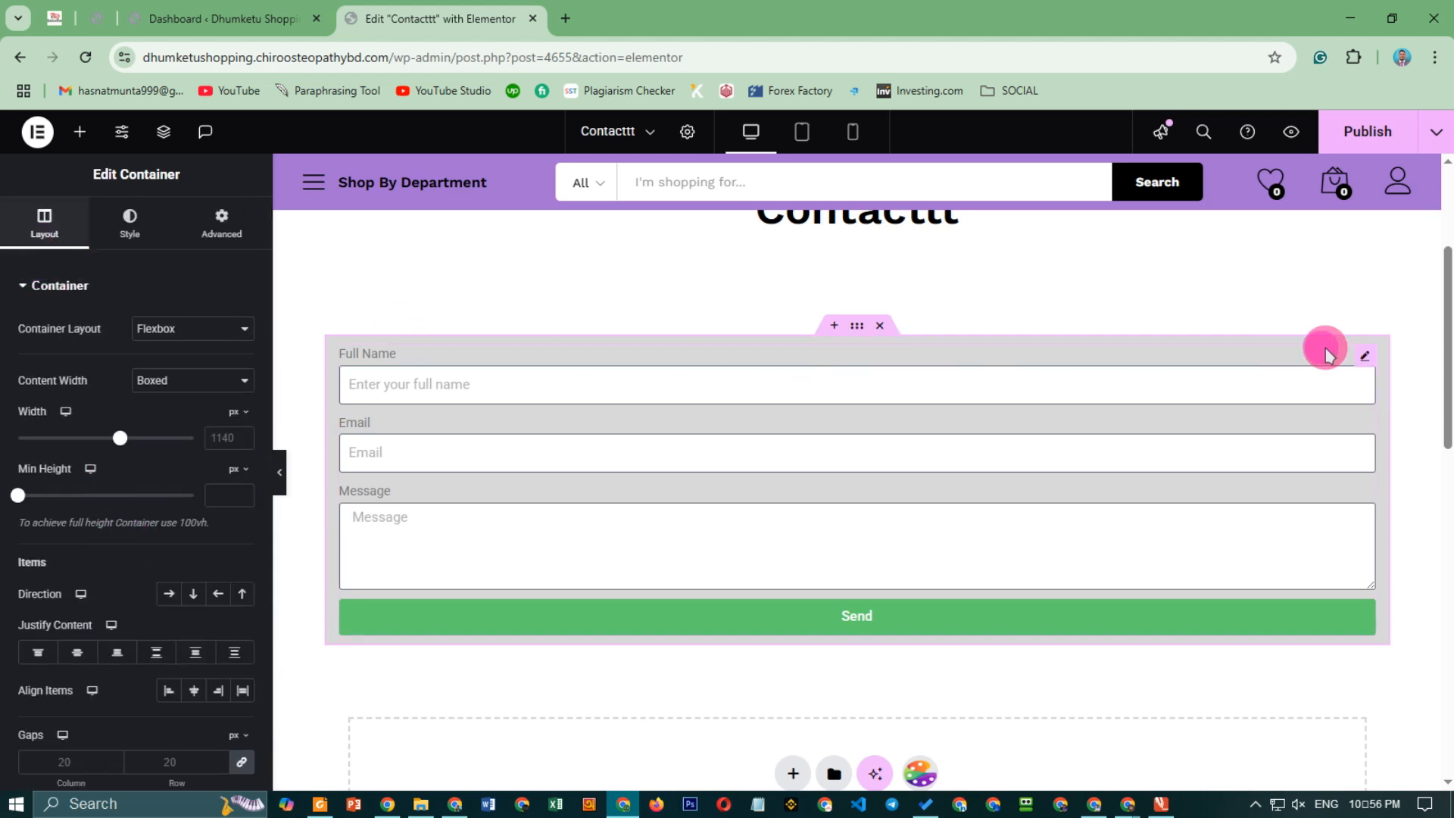
Reopen the form's field settings, review the Full Name field and input sizes, and show the required mark.
left_click(1367, 349)
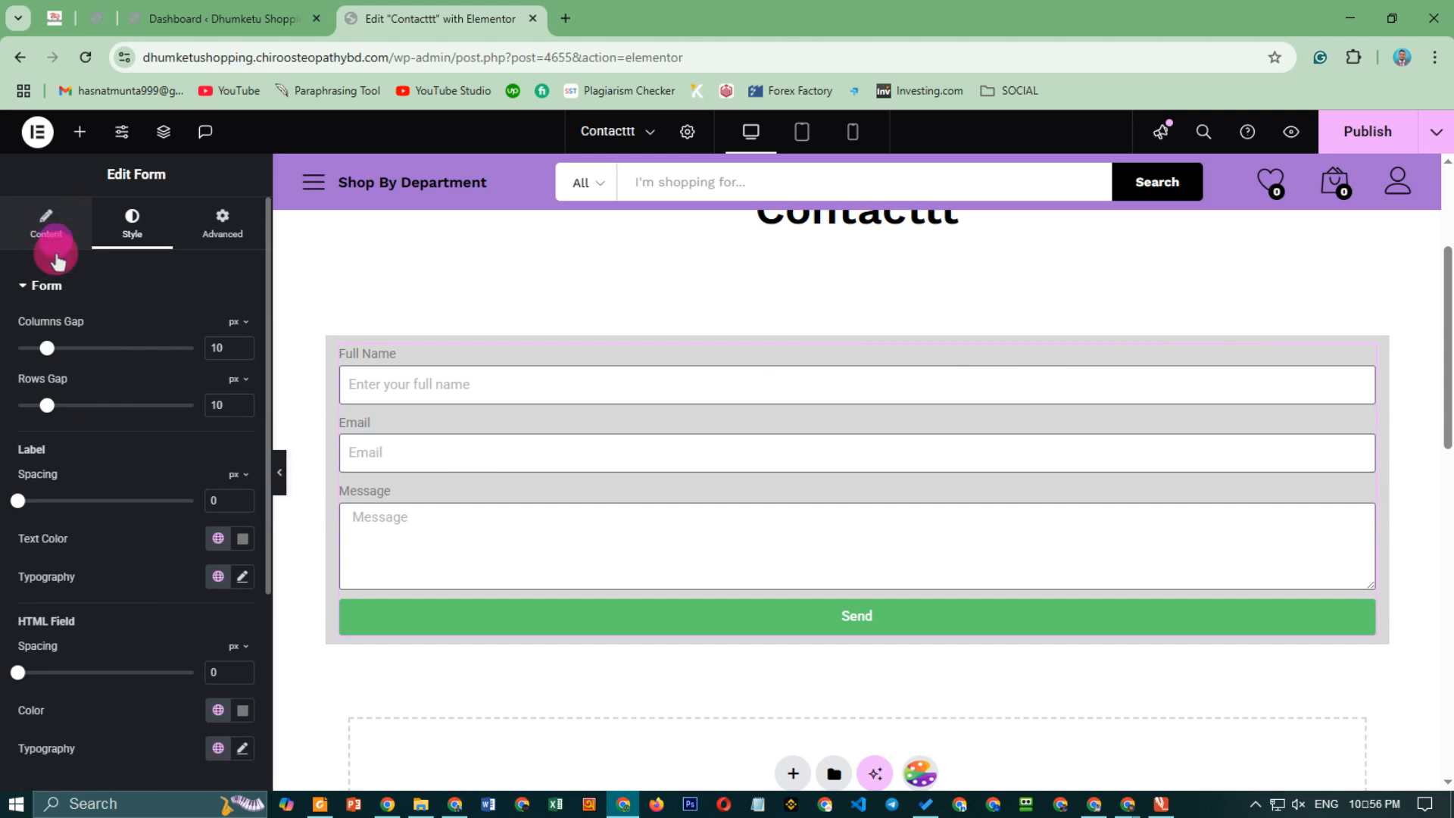
left_click(45, 225)
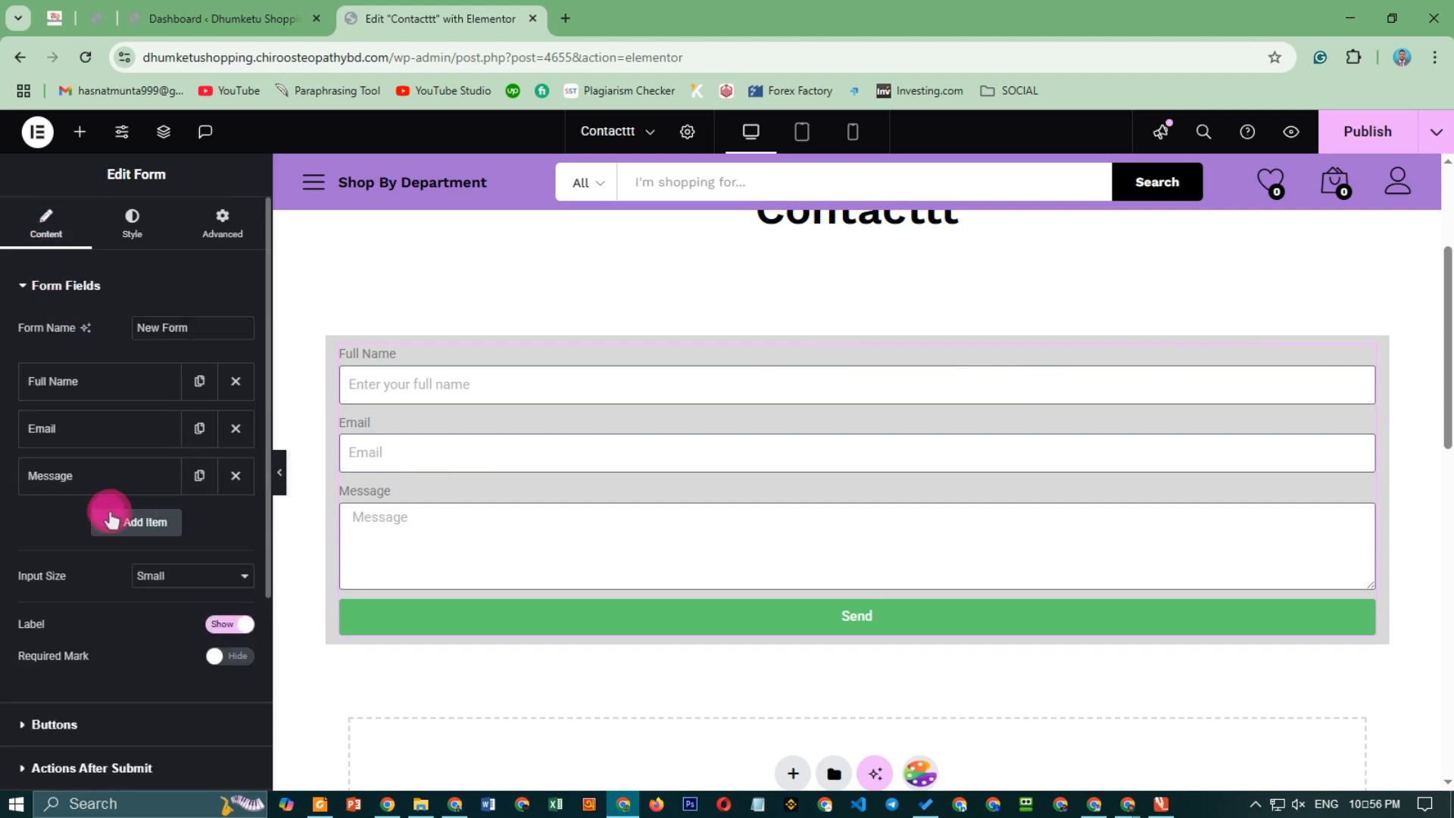
left_click(106, 379)
scroll(161, 561, "down", 2)
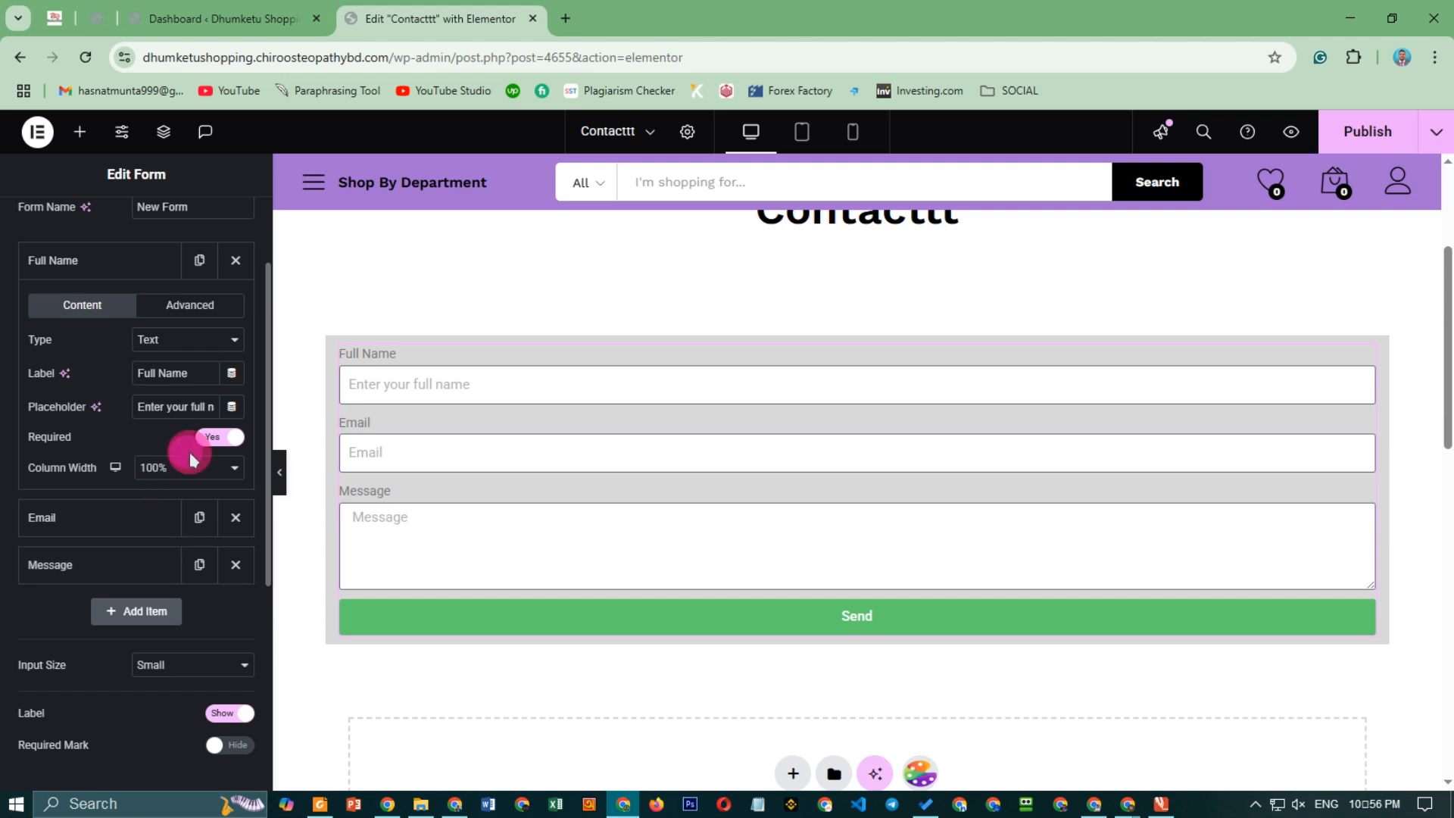
left_click(229, 447)
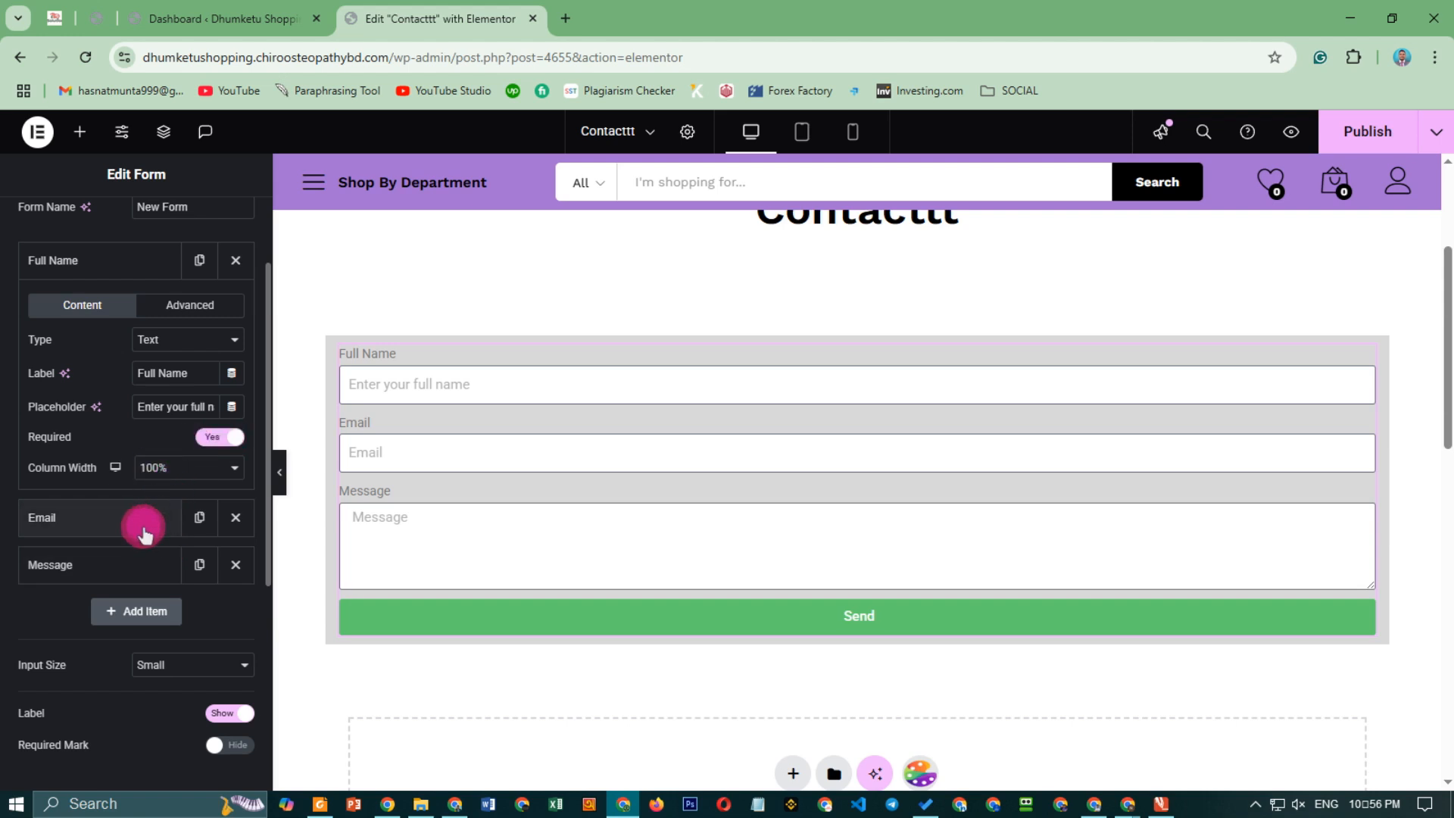
scroll(140, 525, "down", 5)
left_click(159, 302)
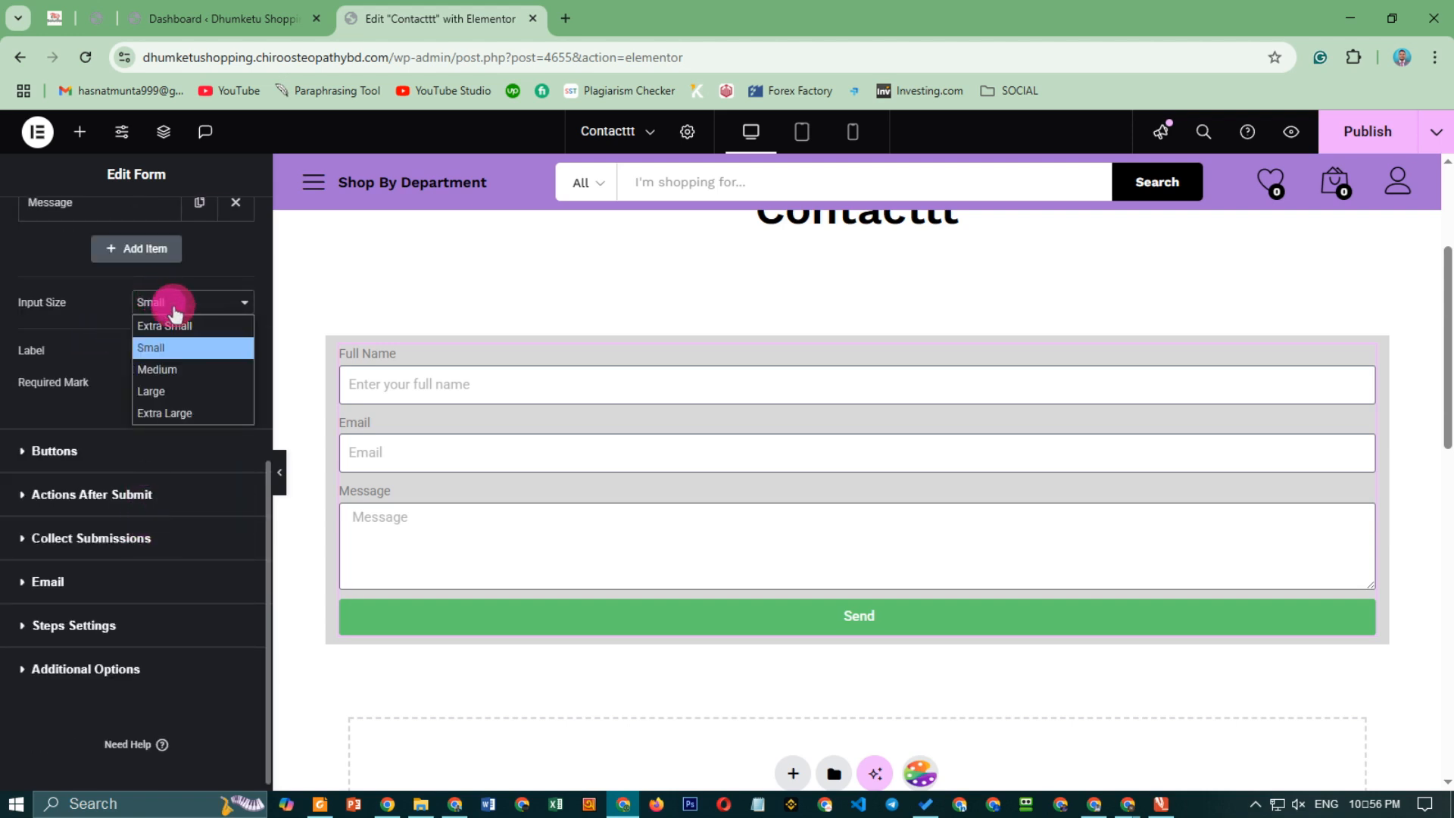
left_click(168, 304)
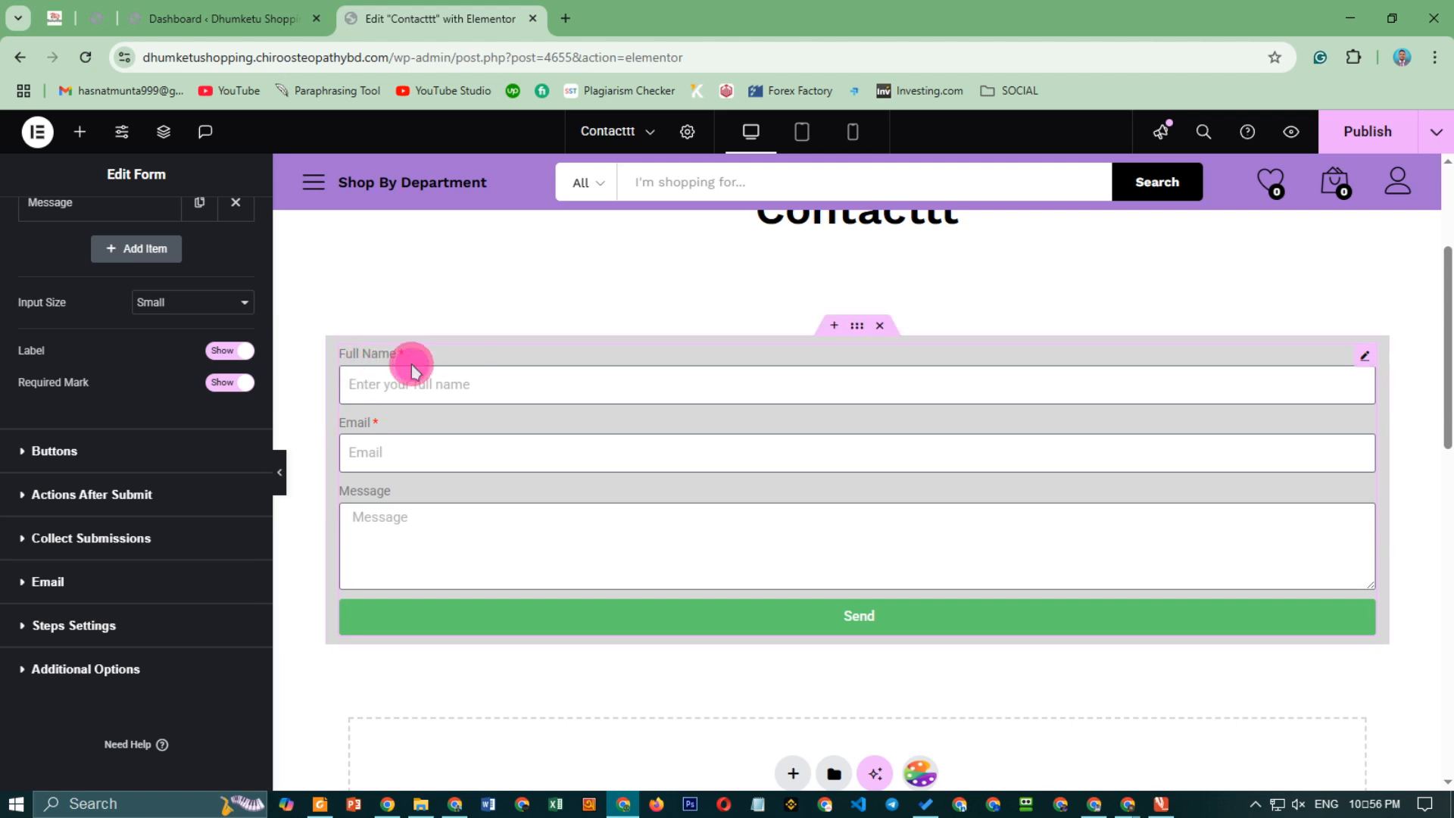
left_click(339, 365)
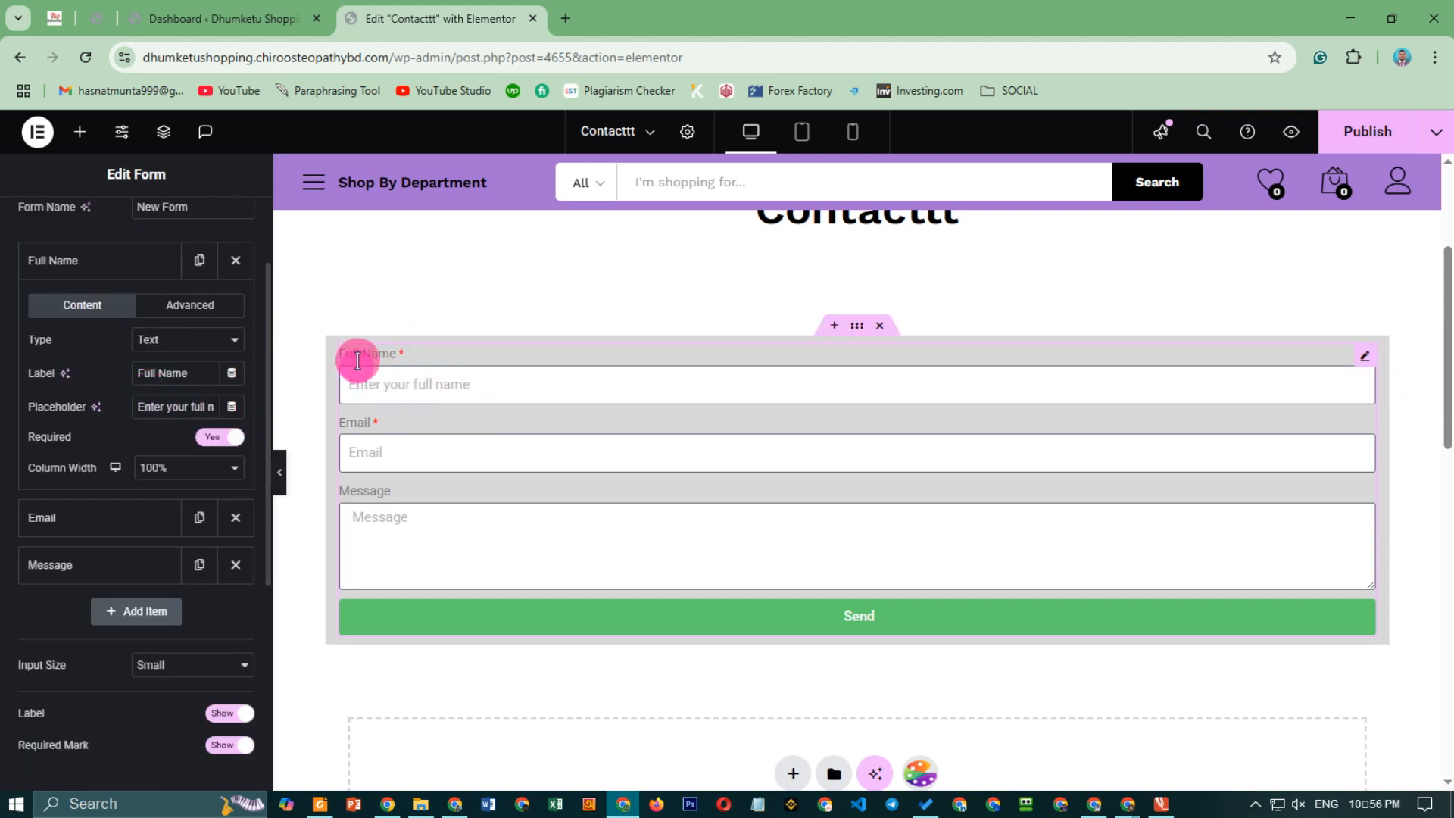
left_click(465, 397)
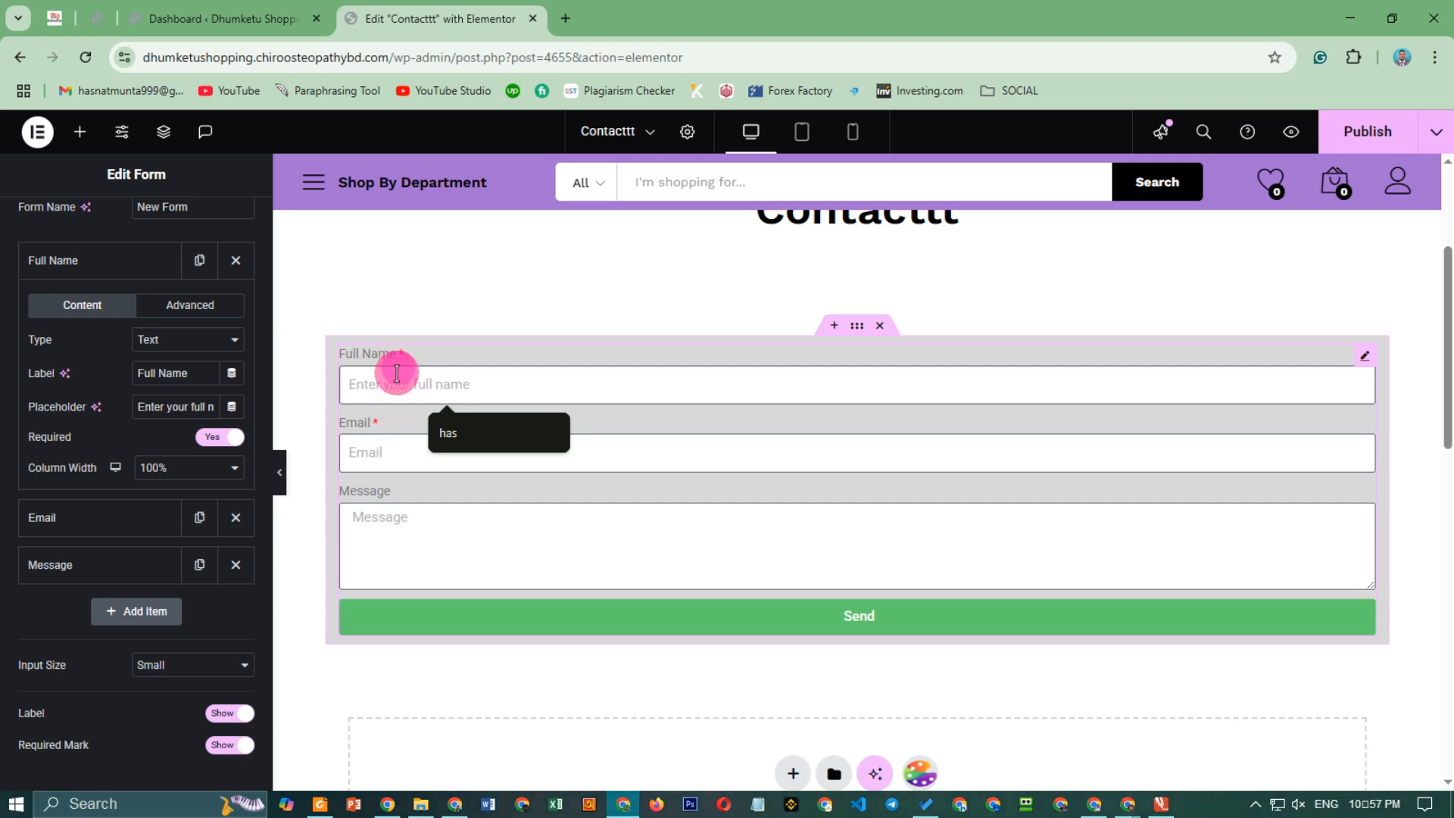
left_click(413, 522)
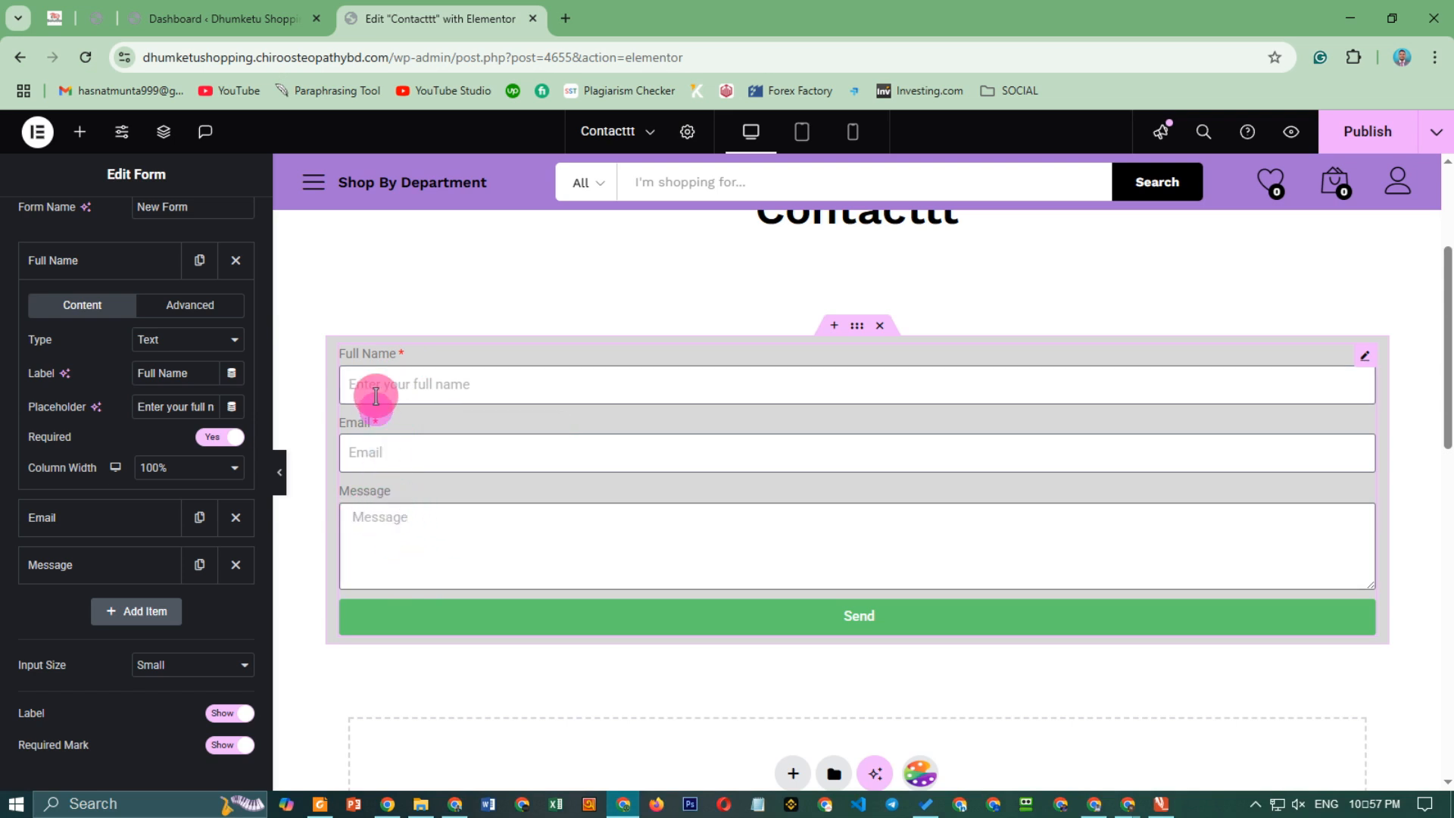
Set the column width of the Full Name and Email fields to 50%.
scroll(118, 439, "down", 3)
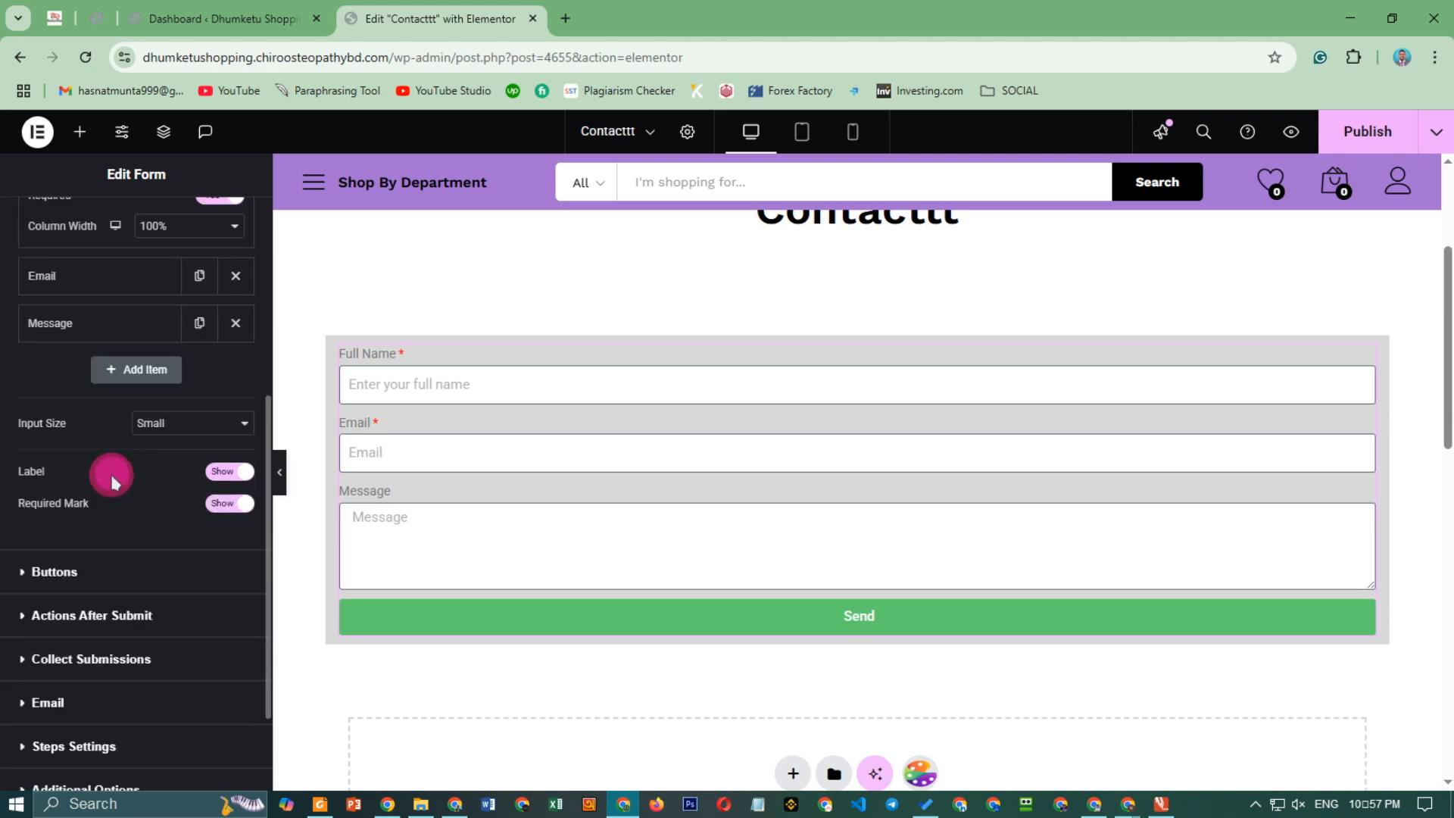
scroll(110, 462, "up", 5)
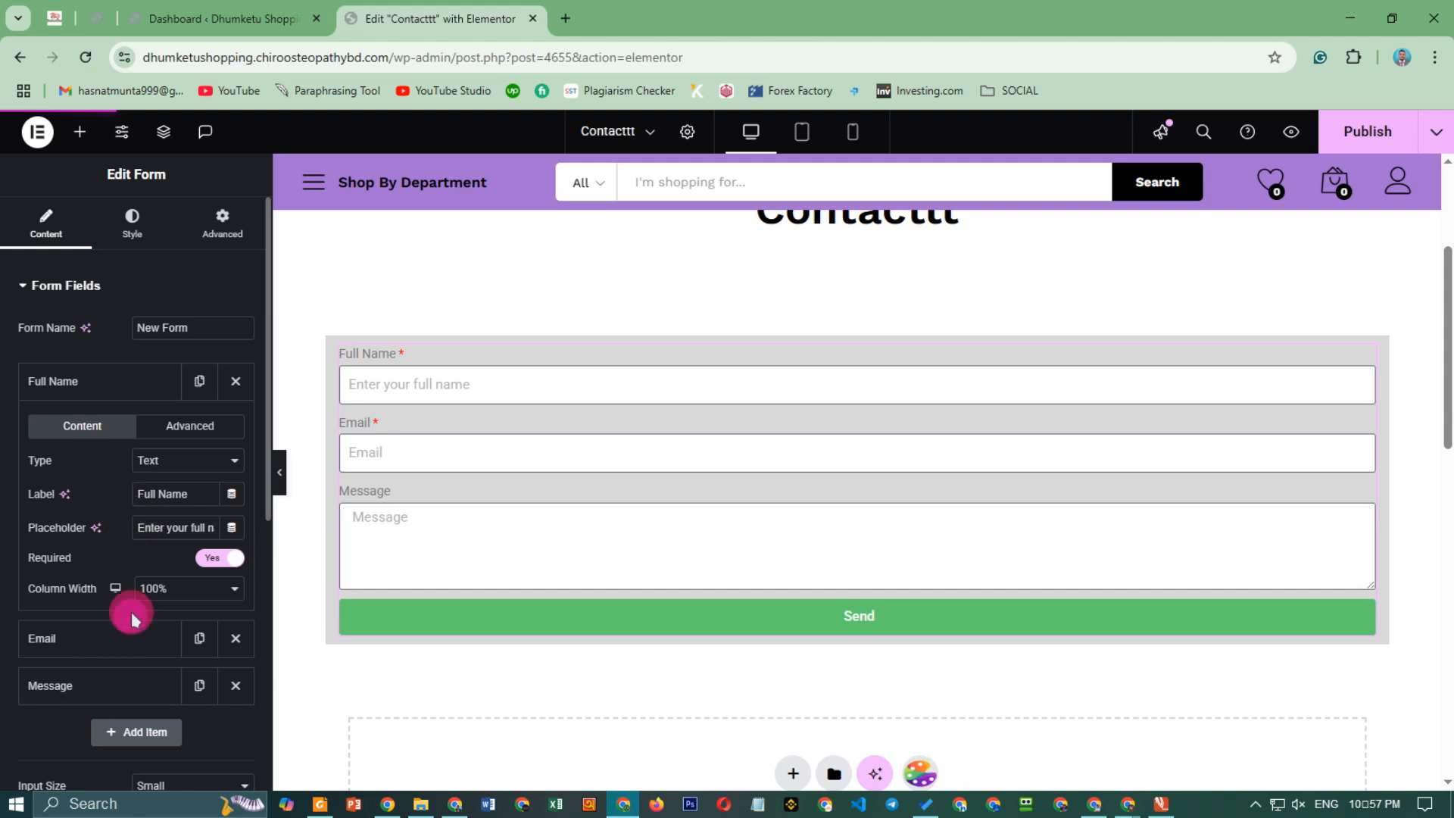
left_click(168, 595)
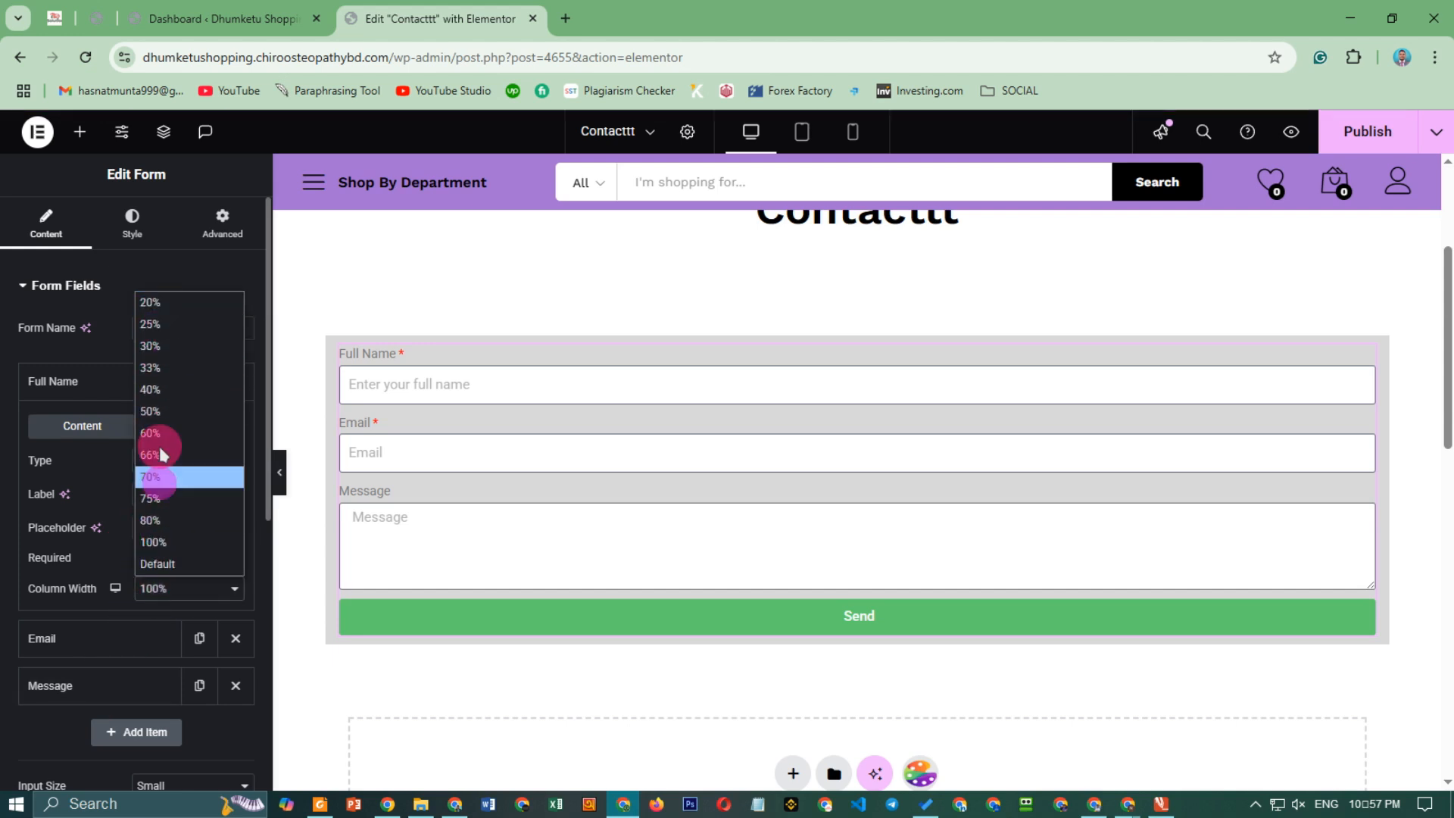
left_click(158, 413)
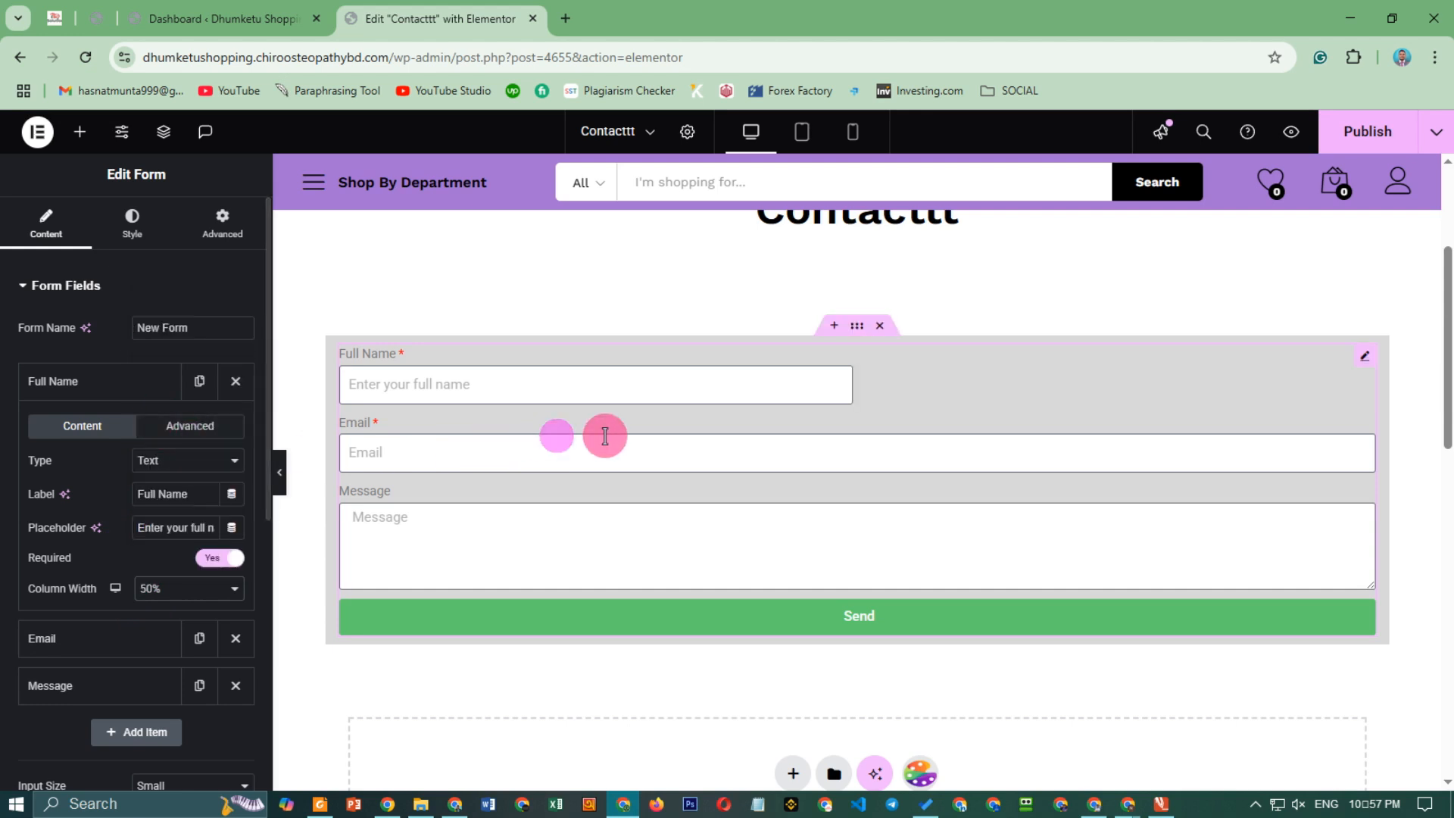
left_click(108, 385)
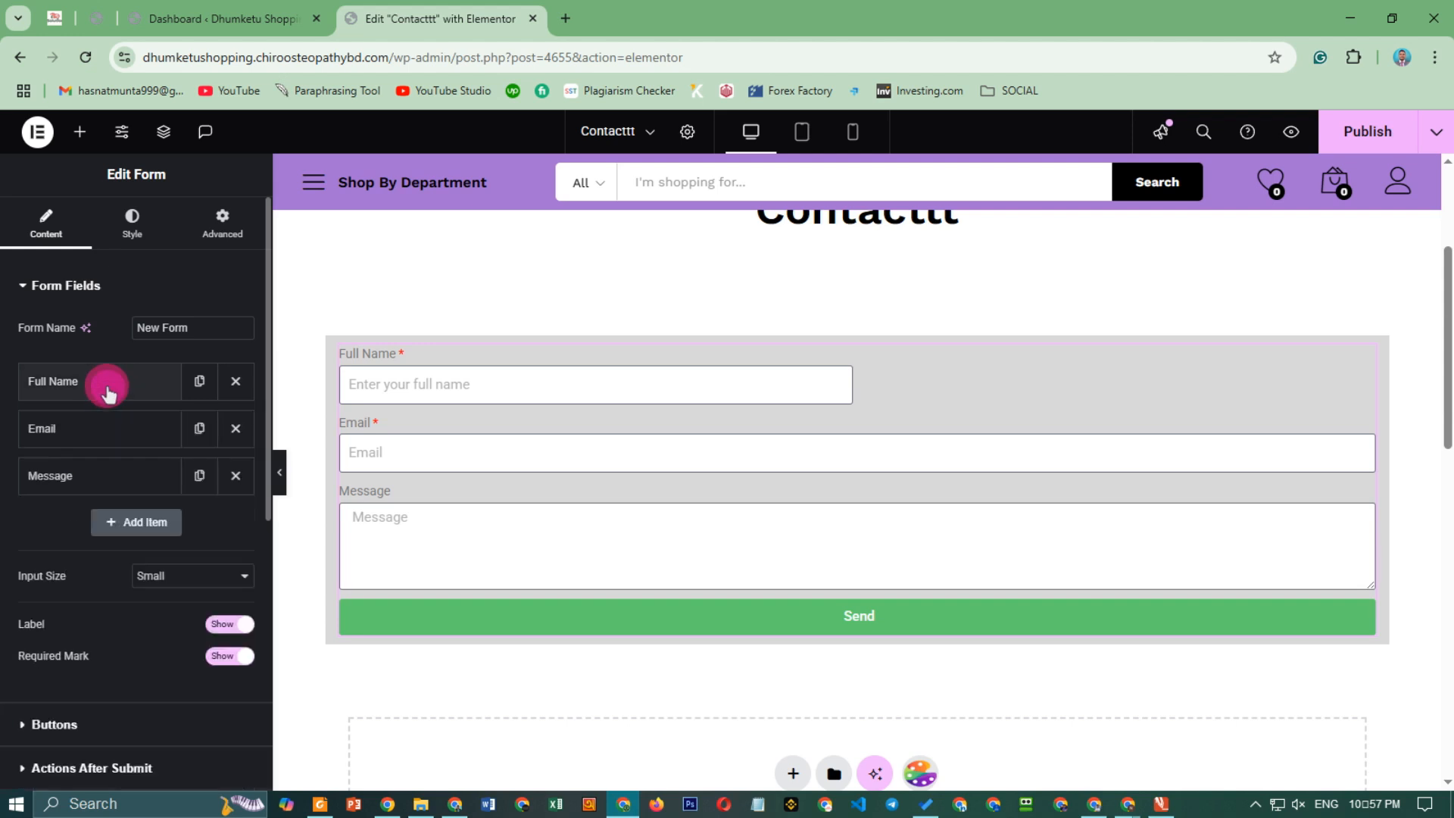
left_click(89, 434)
left_click(147, 640)
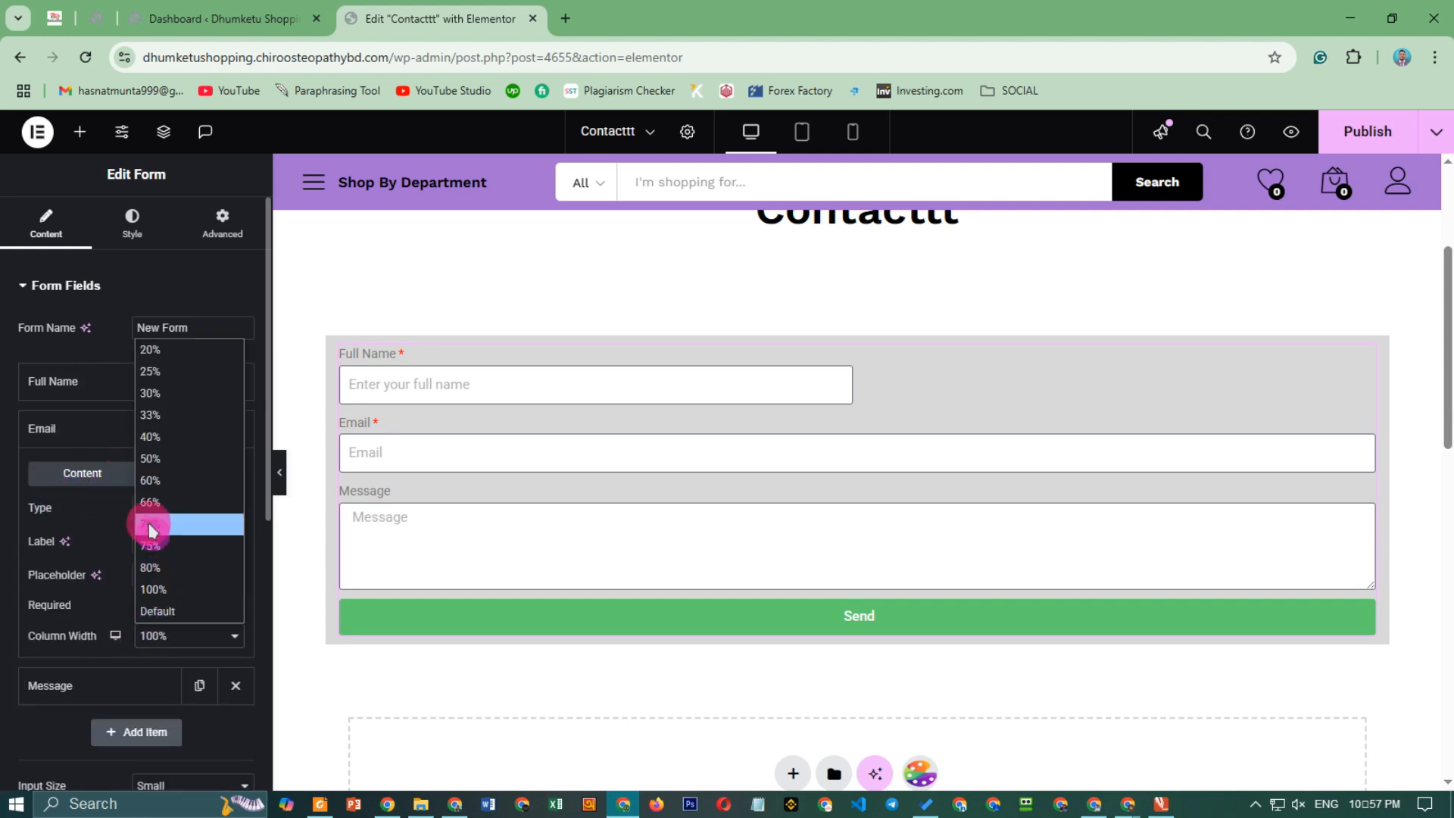
left_click(162, 459)
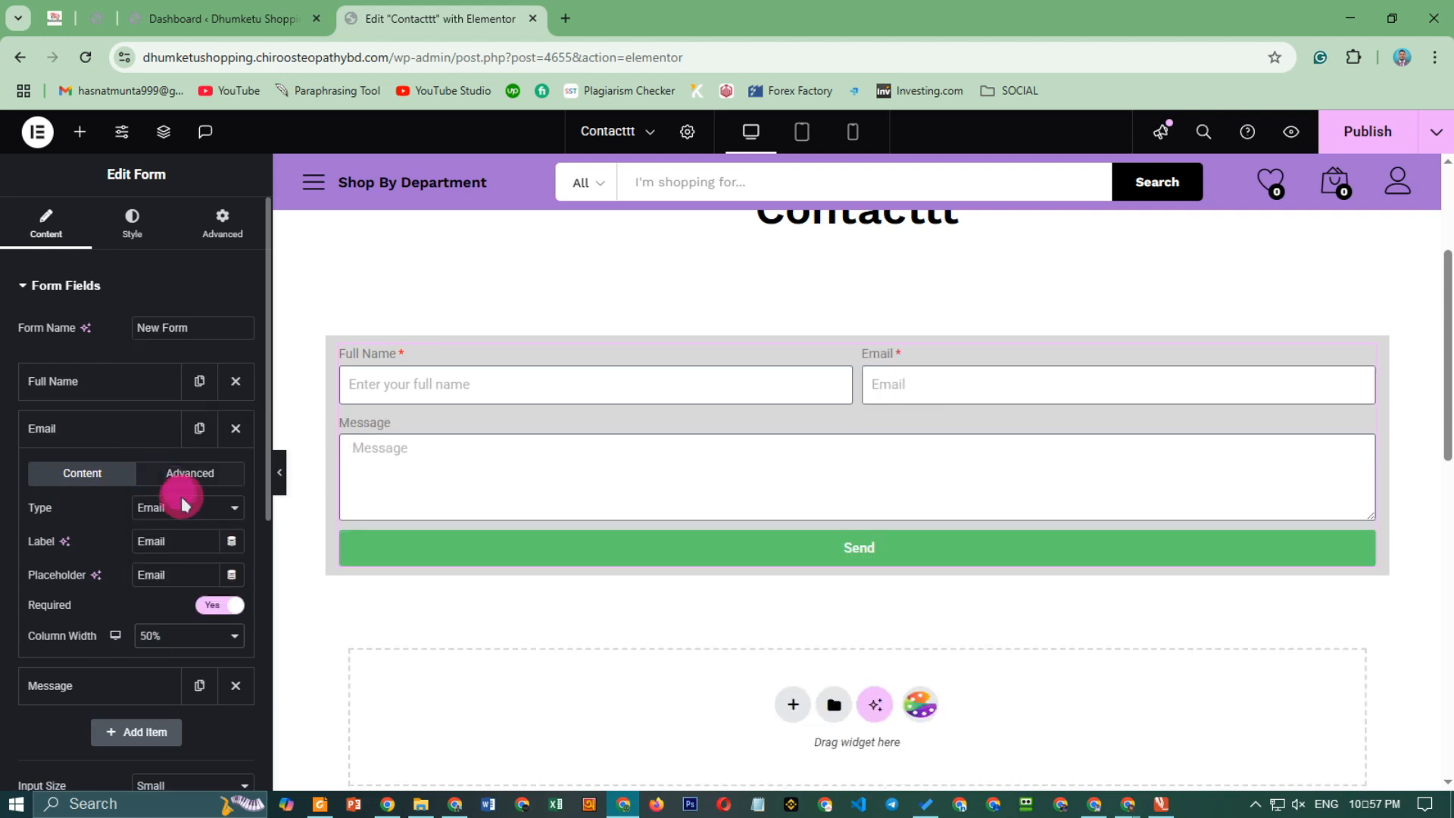
Set the column width of the Full Name and Email fields to 33%.
left_click(102, 444)
left_click(99, 383)
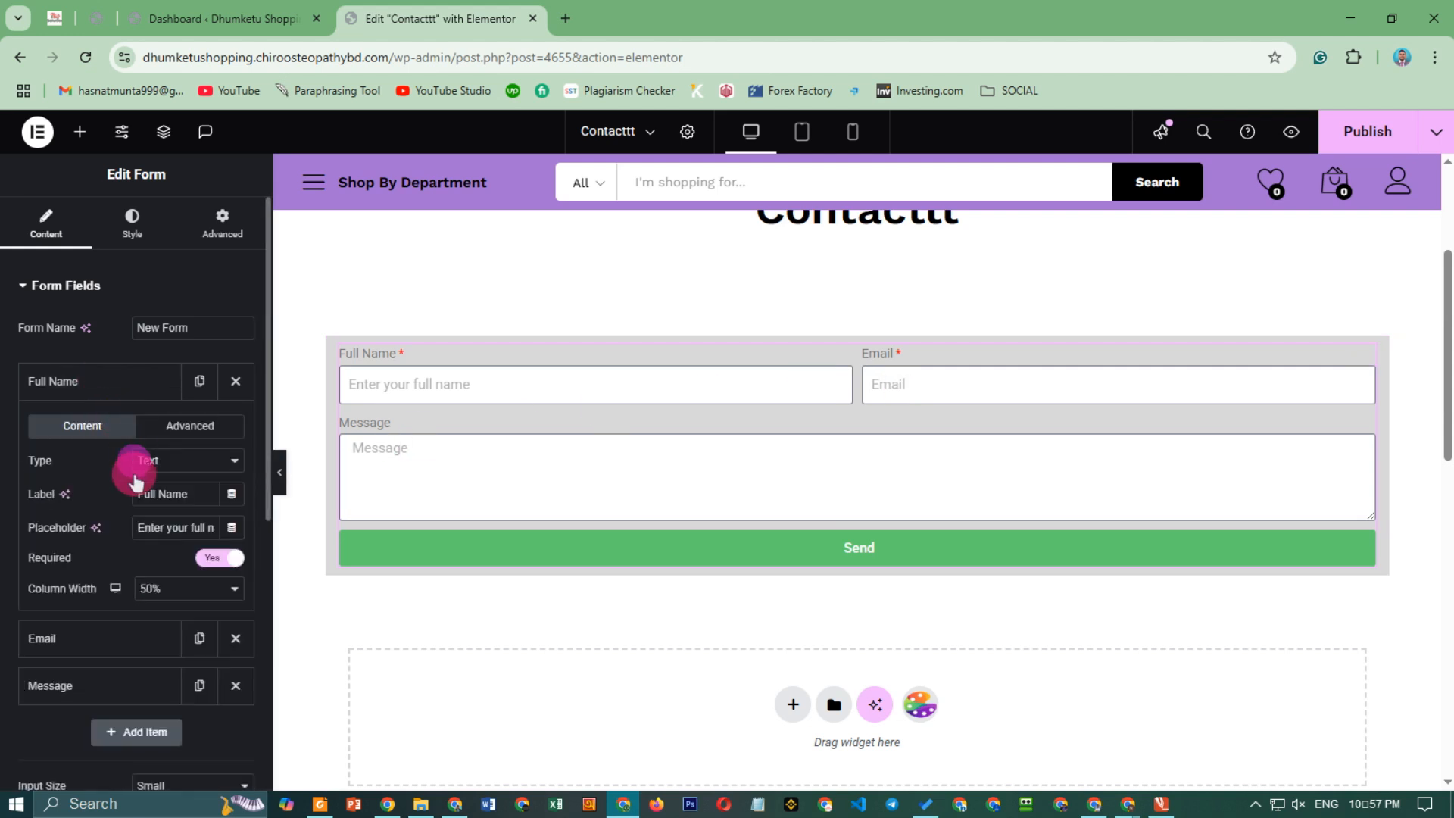
left_click(171, 598)
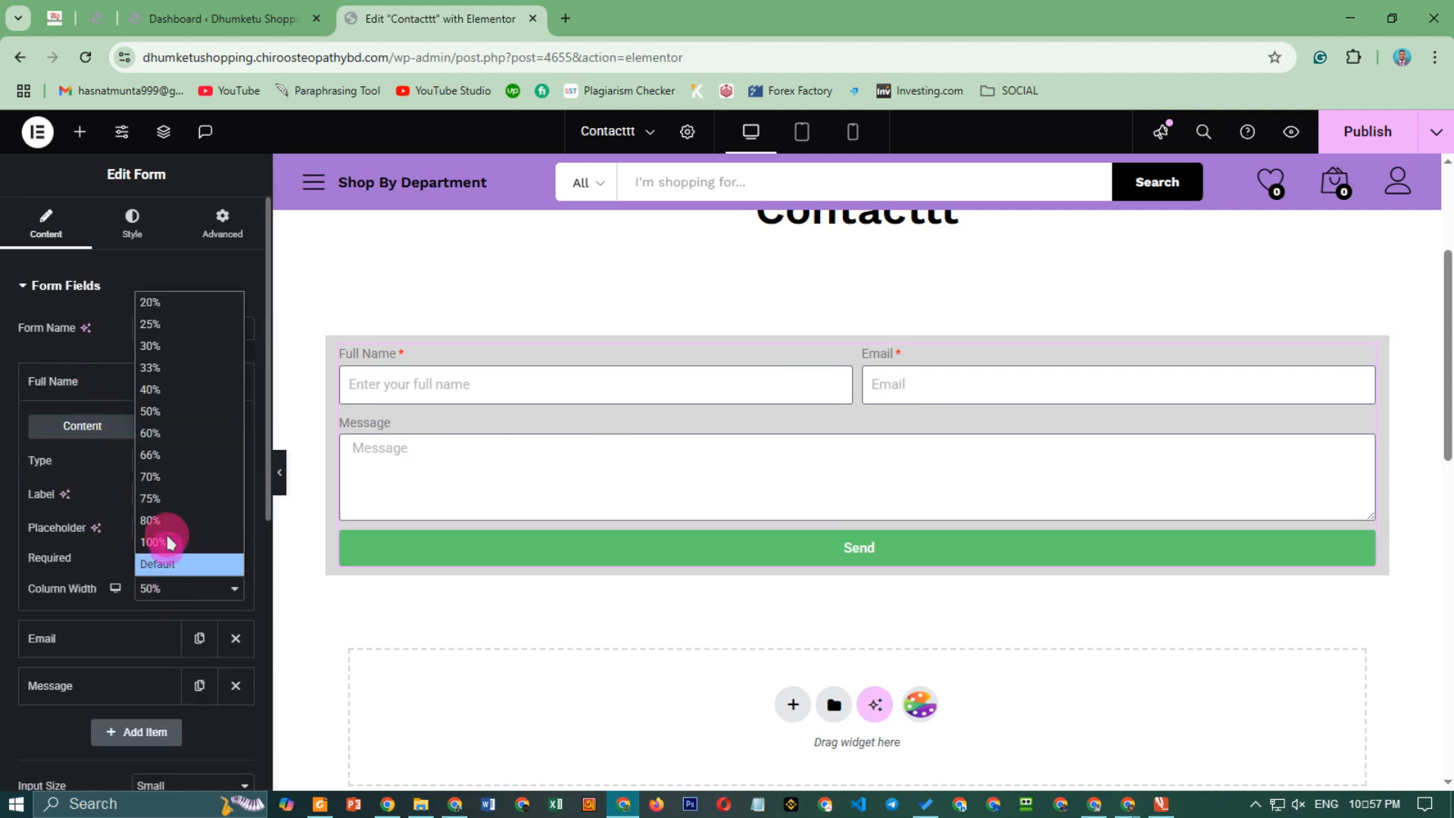
left_click(148, 366)
left_click(97, 380)
left_click(107, 426)
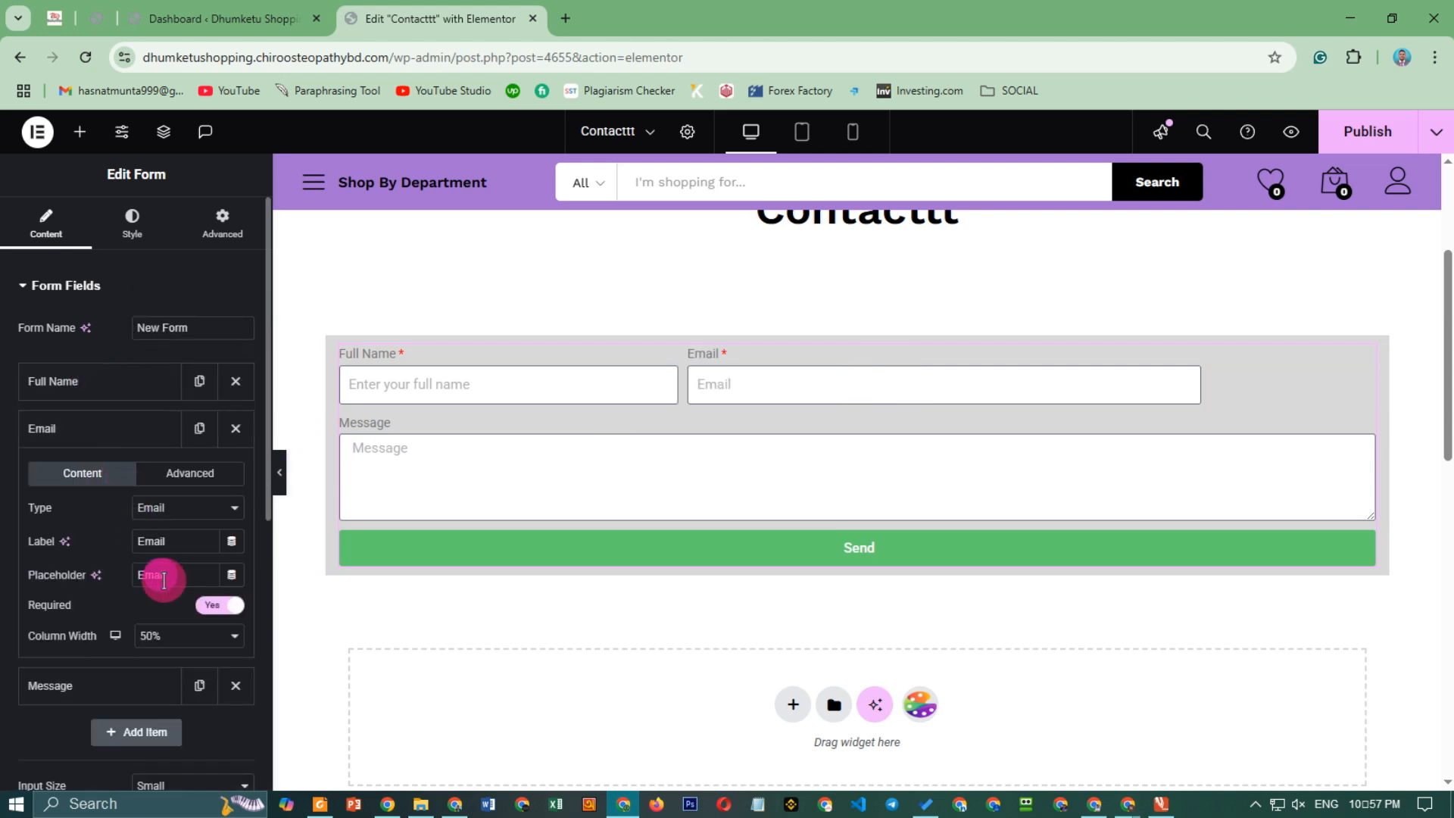
left_click(176, 636)
left_click(159, 415)
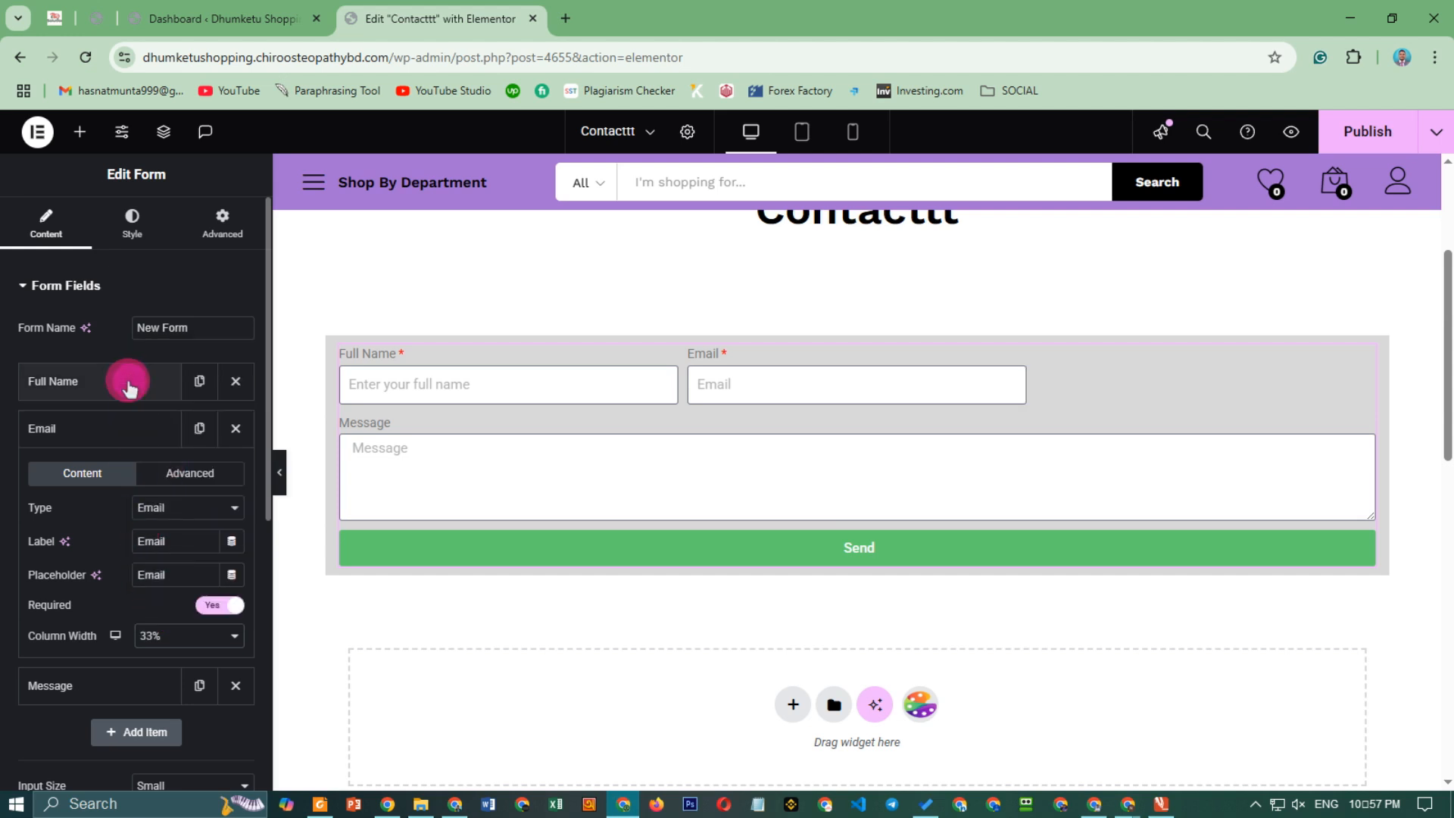
Set the Message field's column width to 33%.
left_click(107, 428)
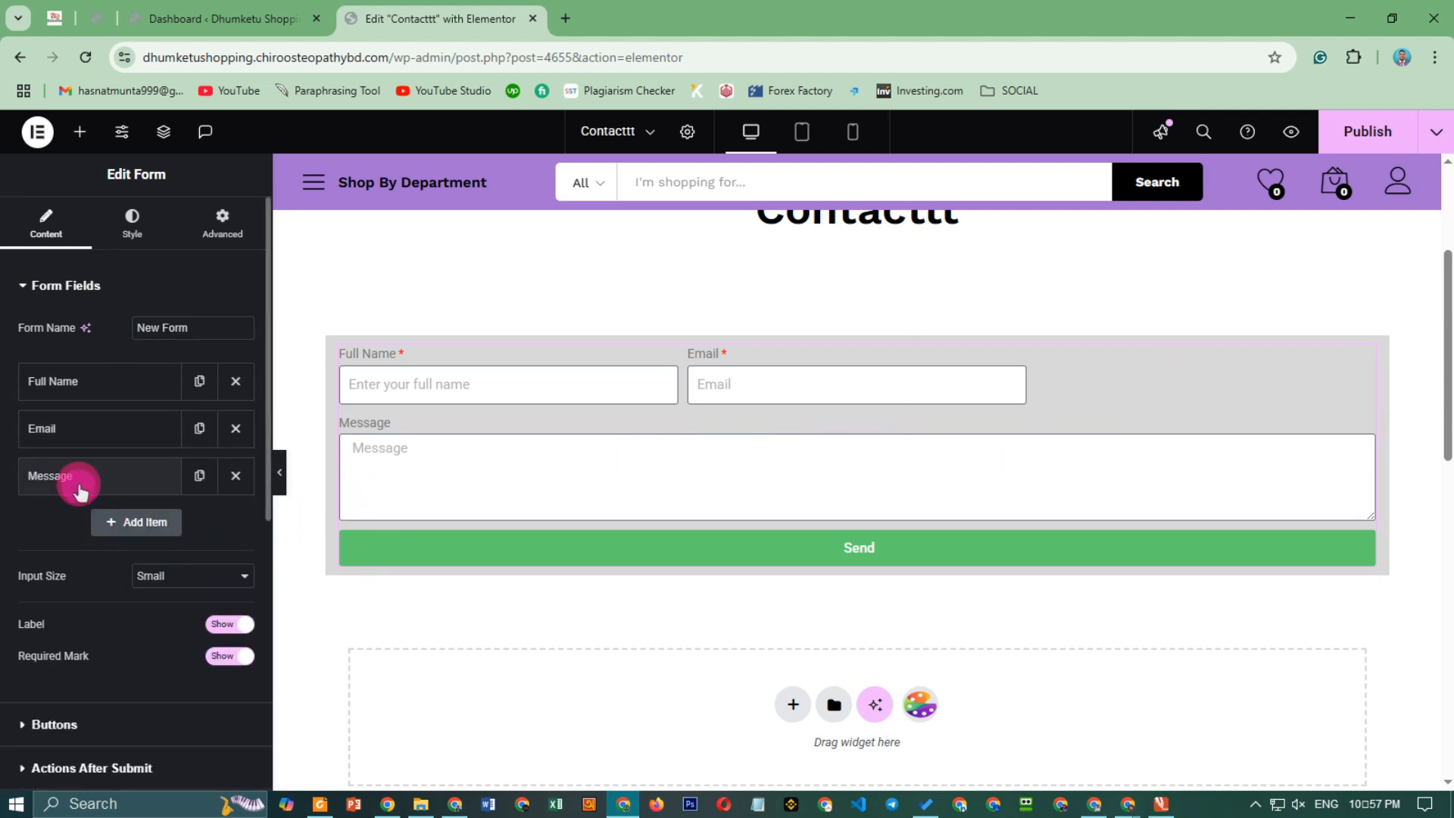
left_click(41, 485)
left_click(157, 684)
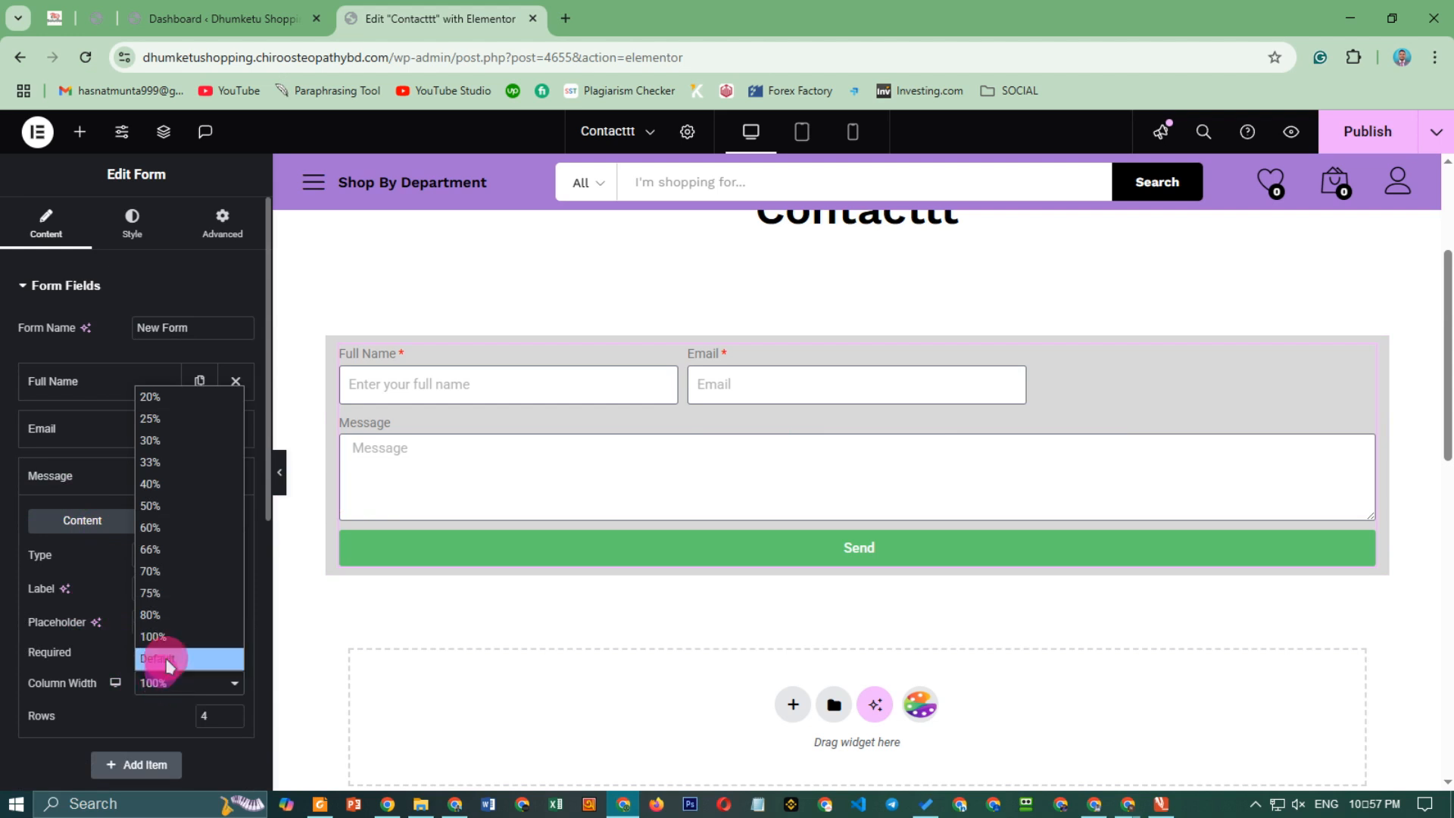
left_click(171, 463)
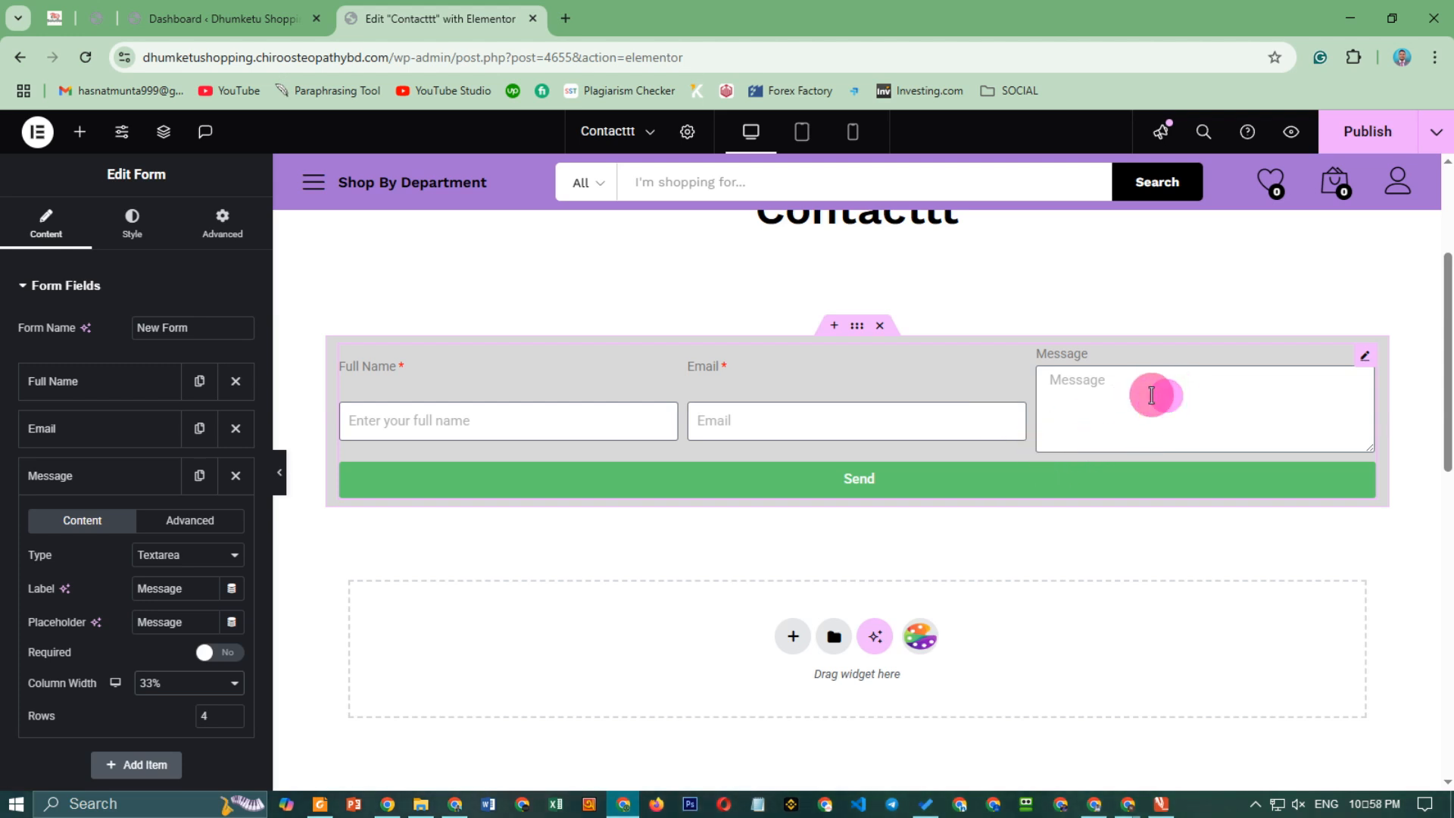
left_click(91, 483)
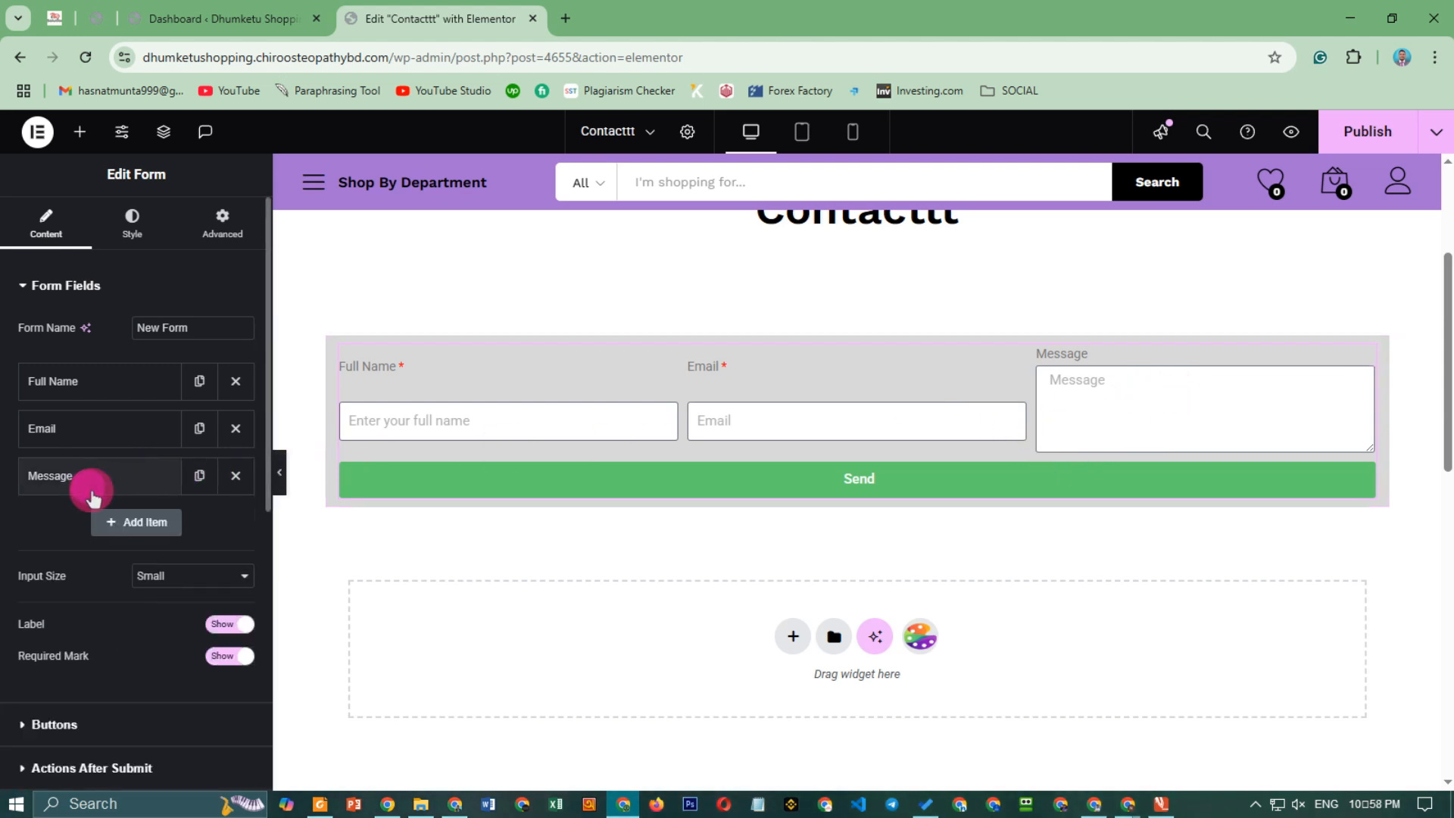
Review the field types available for the Full Name field.
left_click(97, 398)
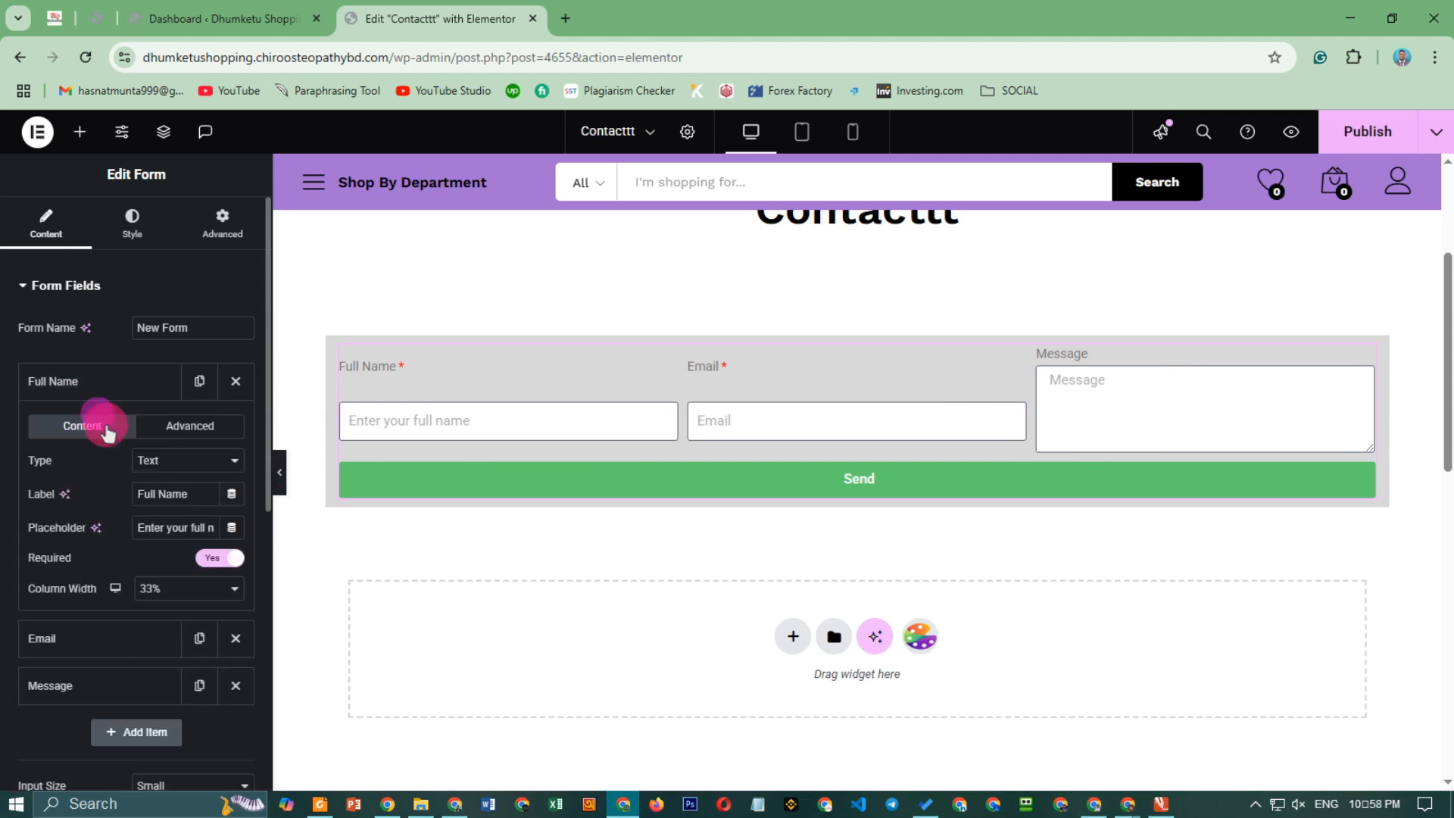
left_click(180, 470)
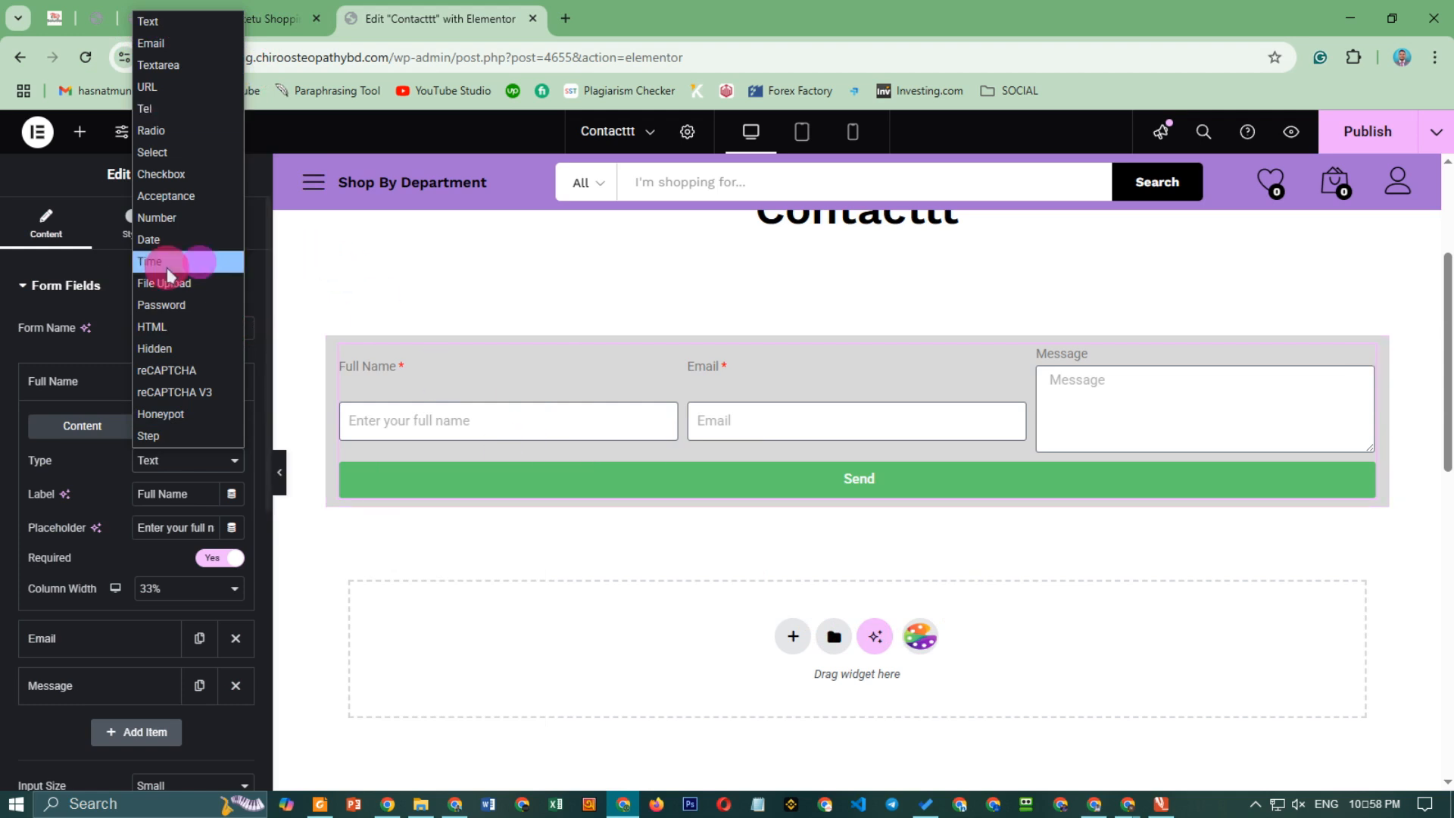
left_click(81, 403)
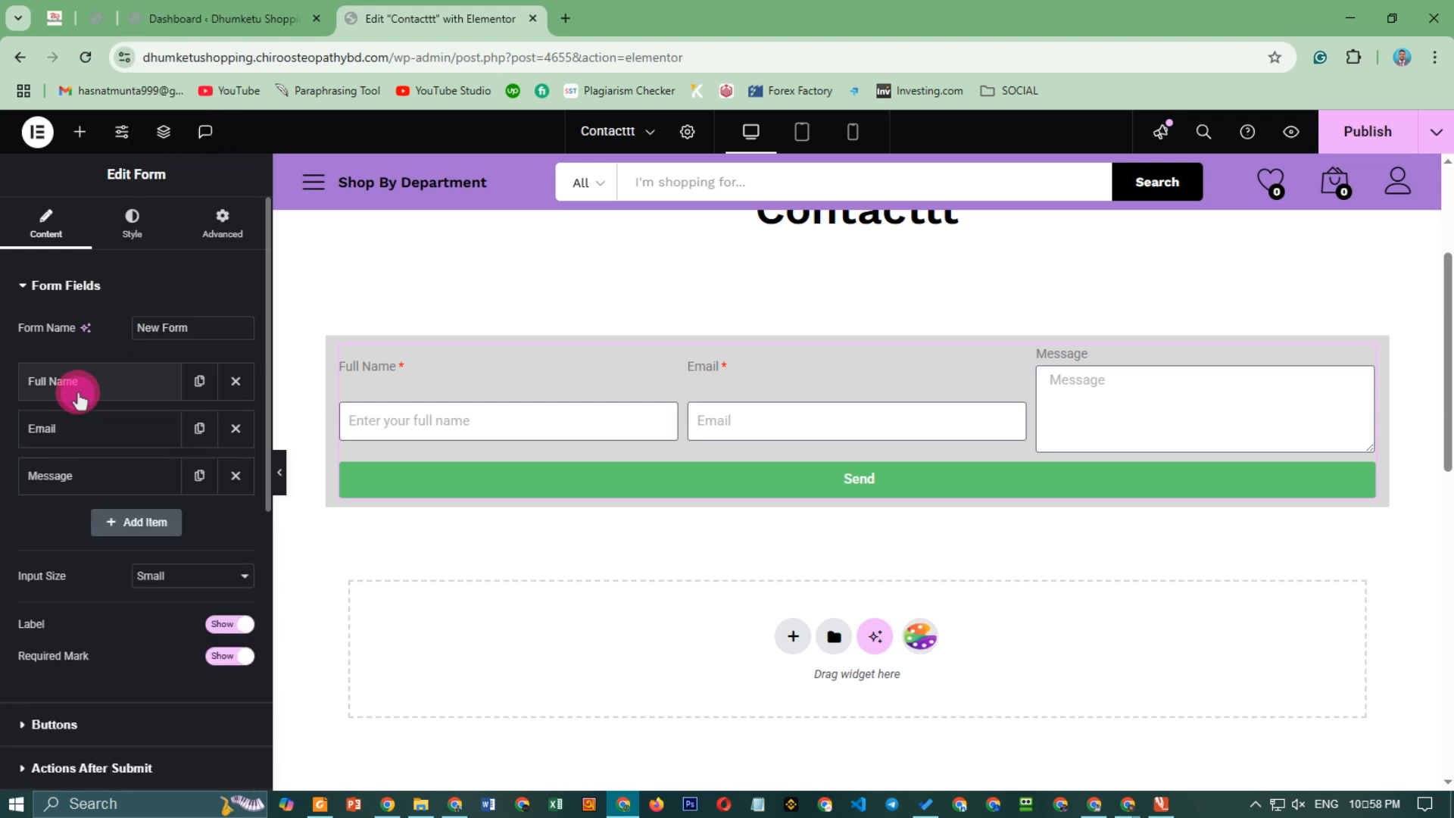
Examine the Email field's type options, label and placeholder settings against the form preview.
left_click(99, 437)
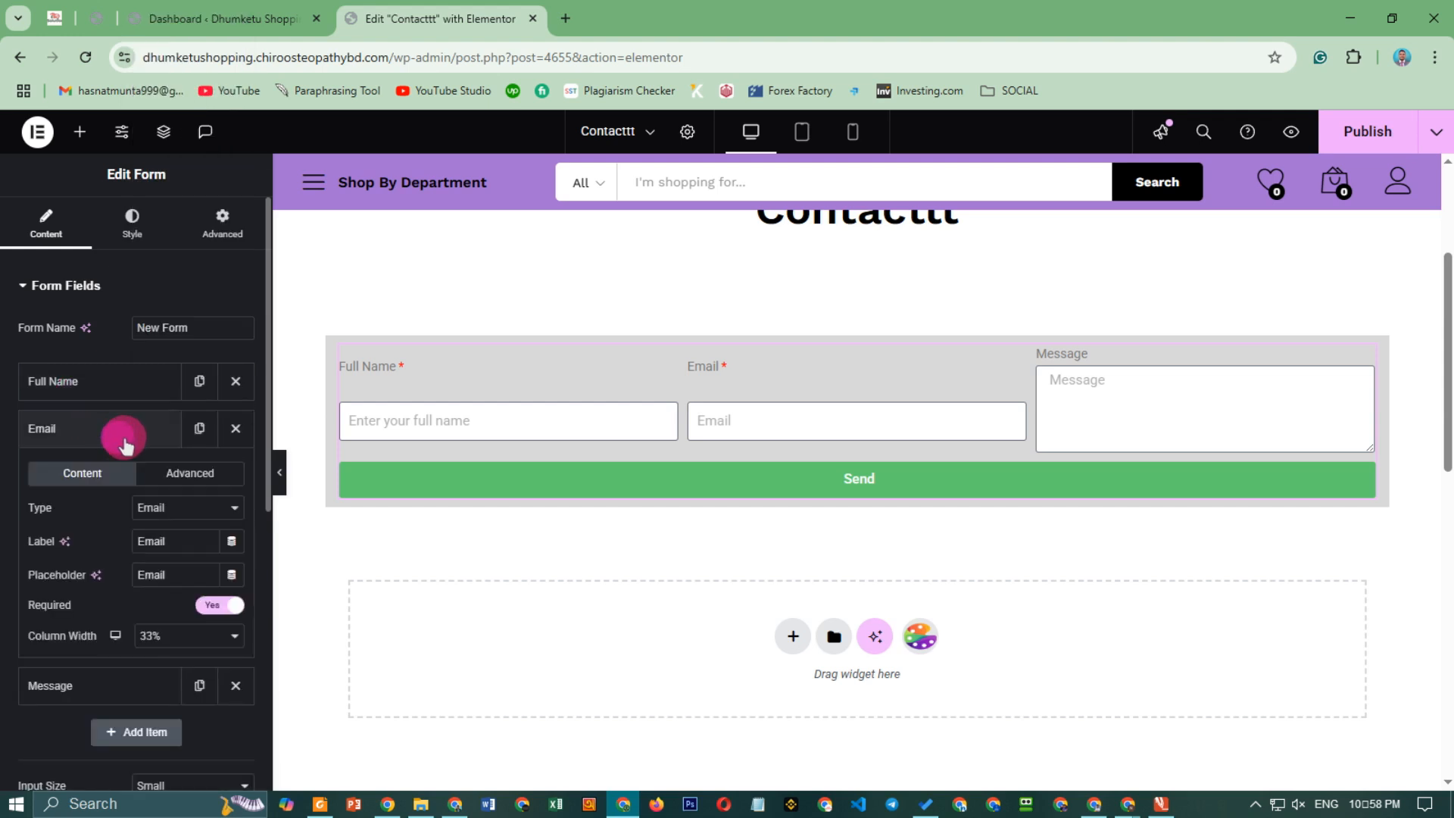
left_click(161, 509)
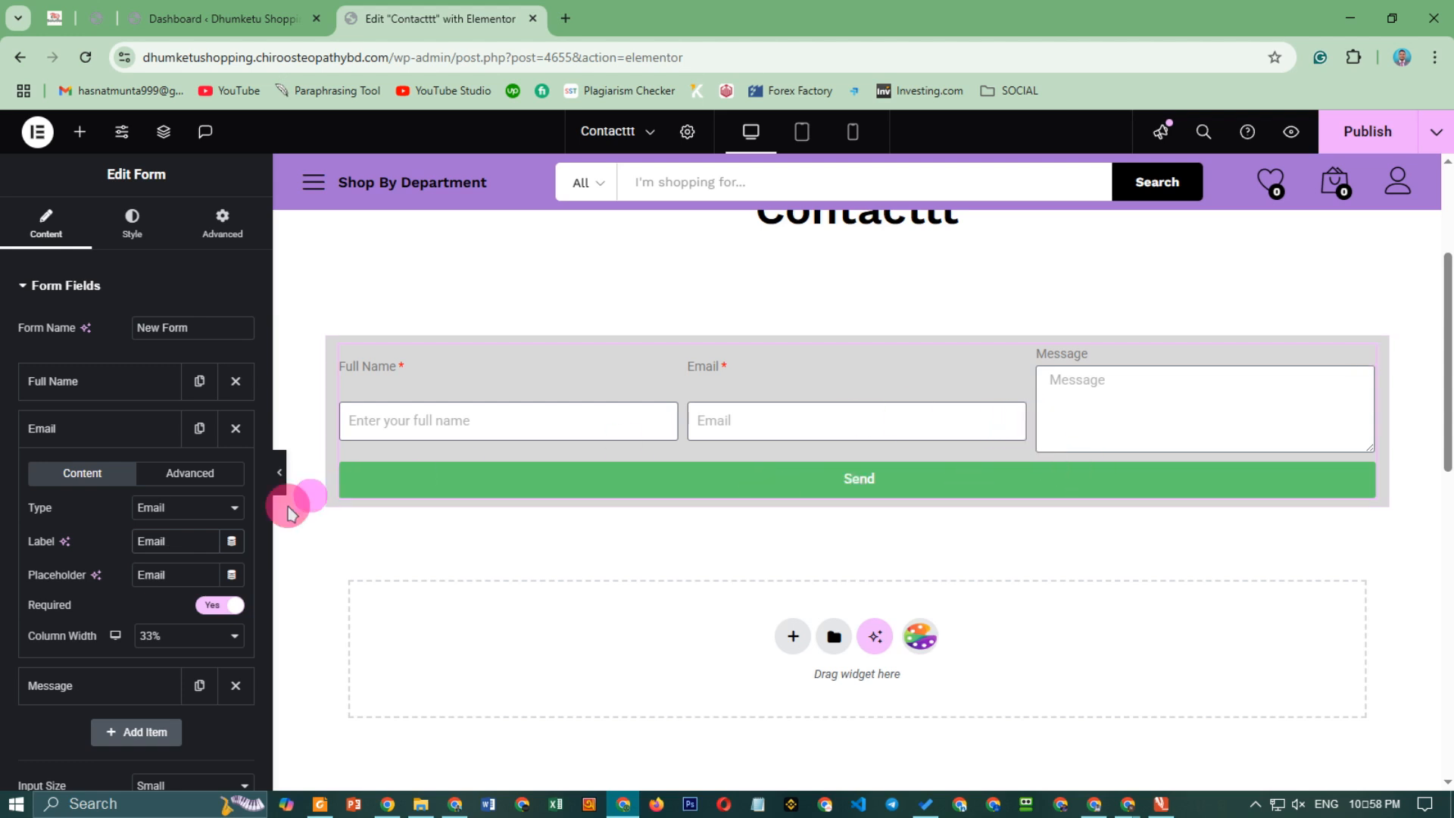
left_click(194, 543)
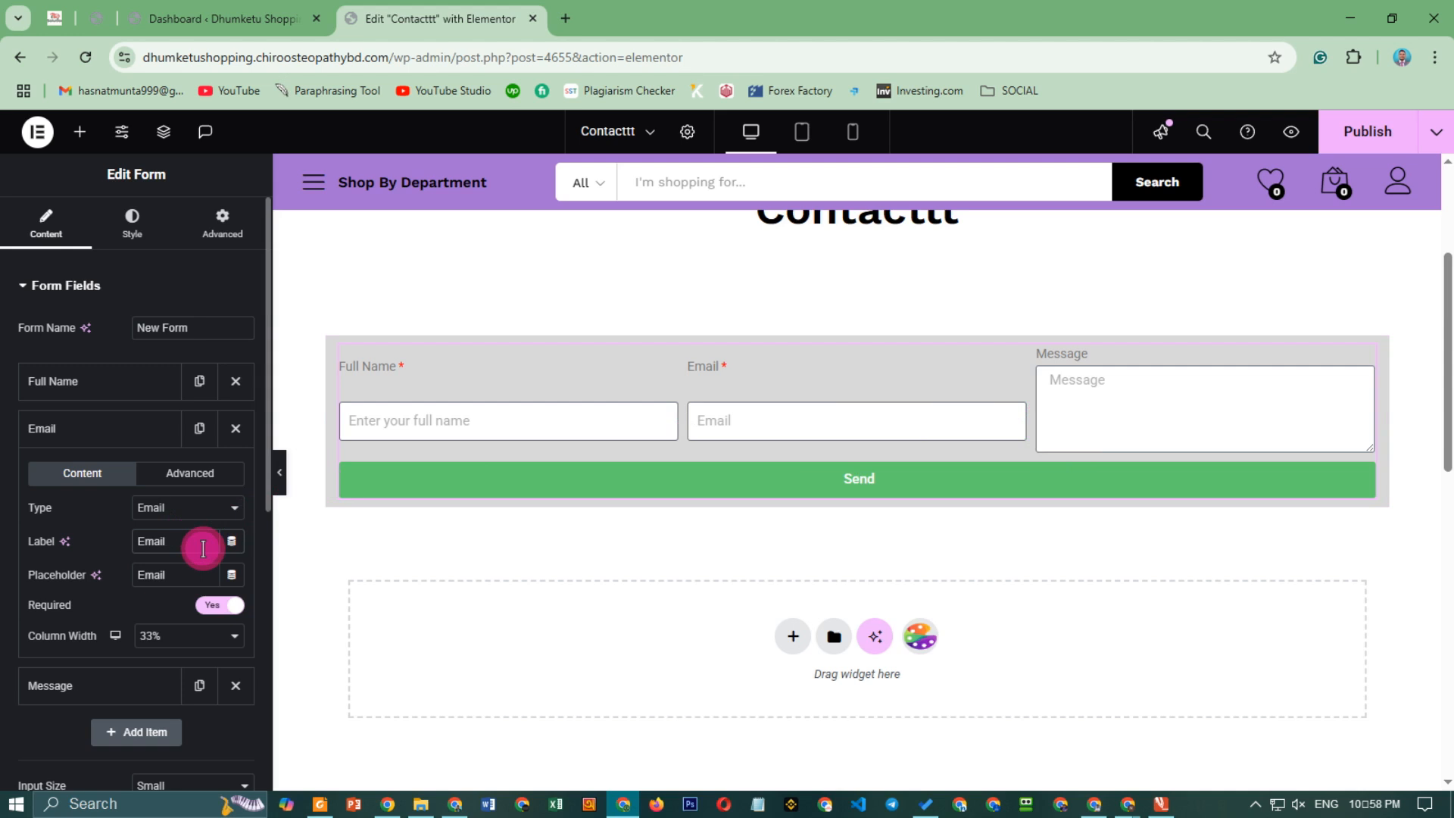
scroll(386, 459, "up", 3)
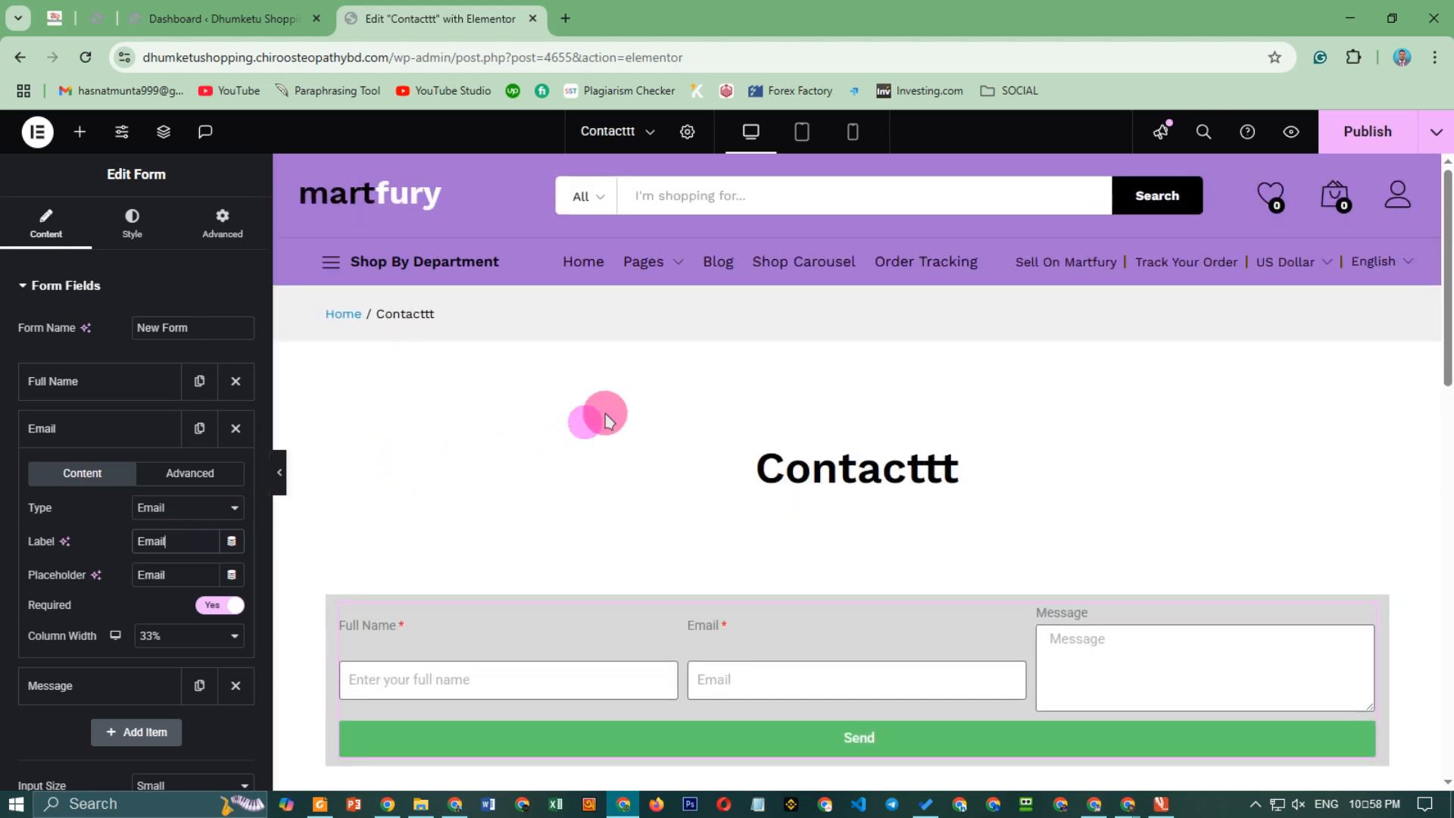
scroll(666, 411, "down", 3)
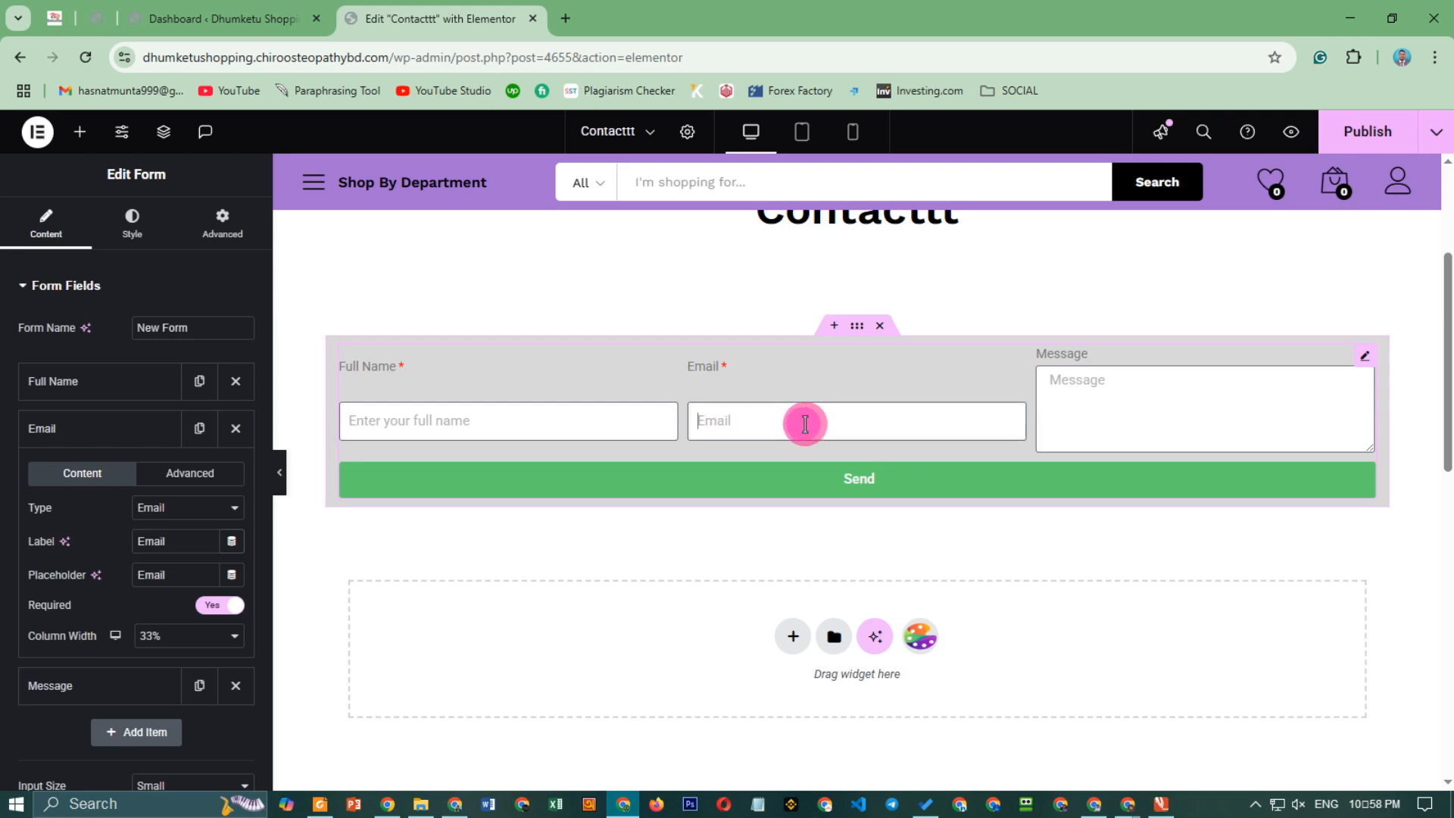
left_click(106, 558)
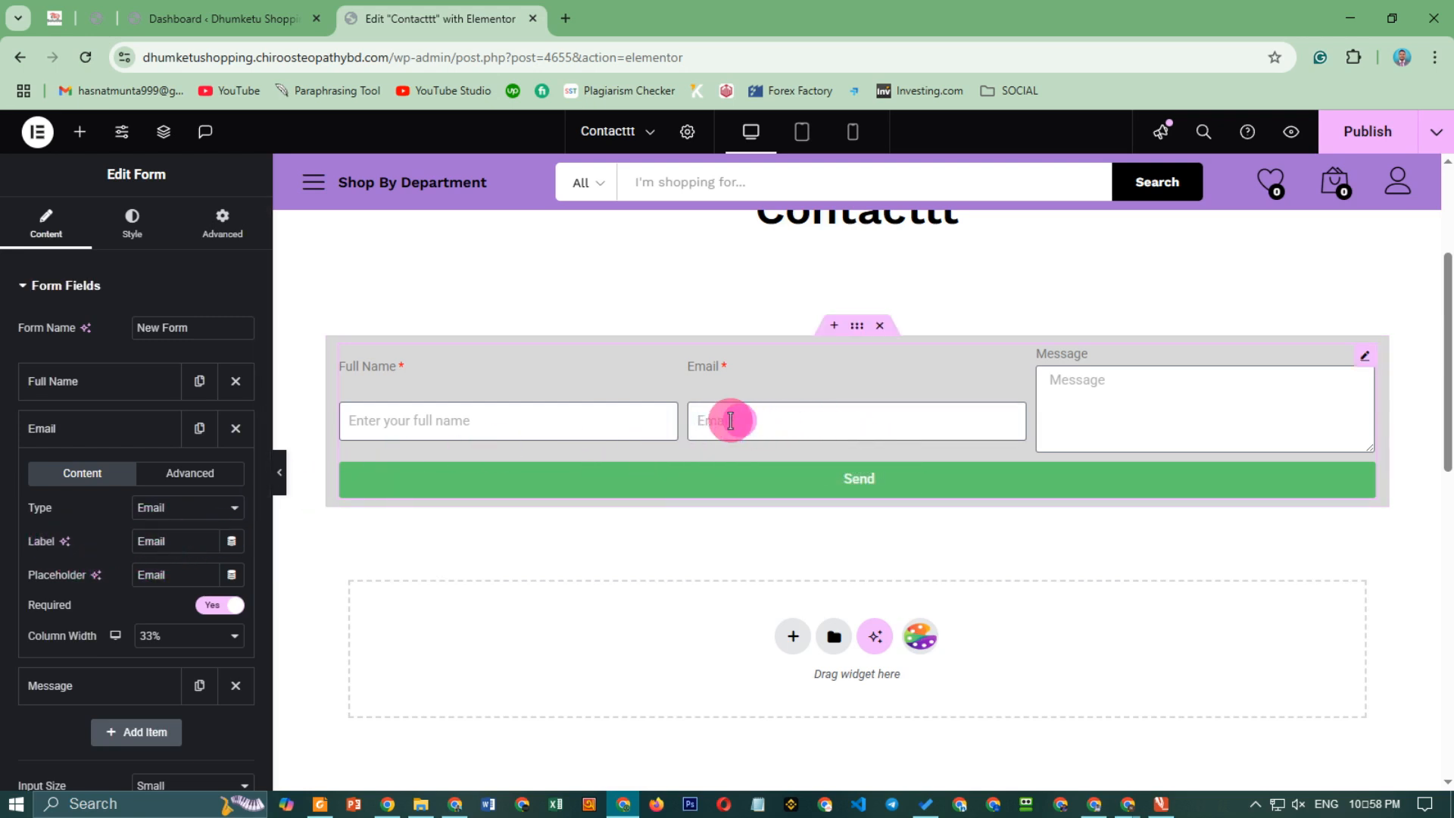
left_click(160, 509)
left_click(166, 515)
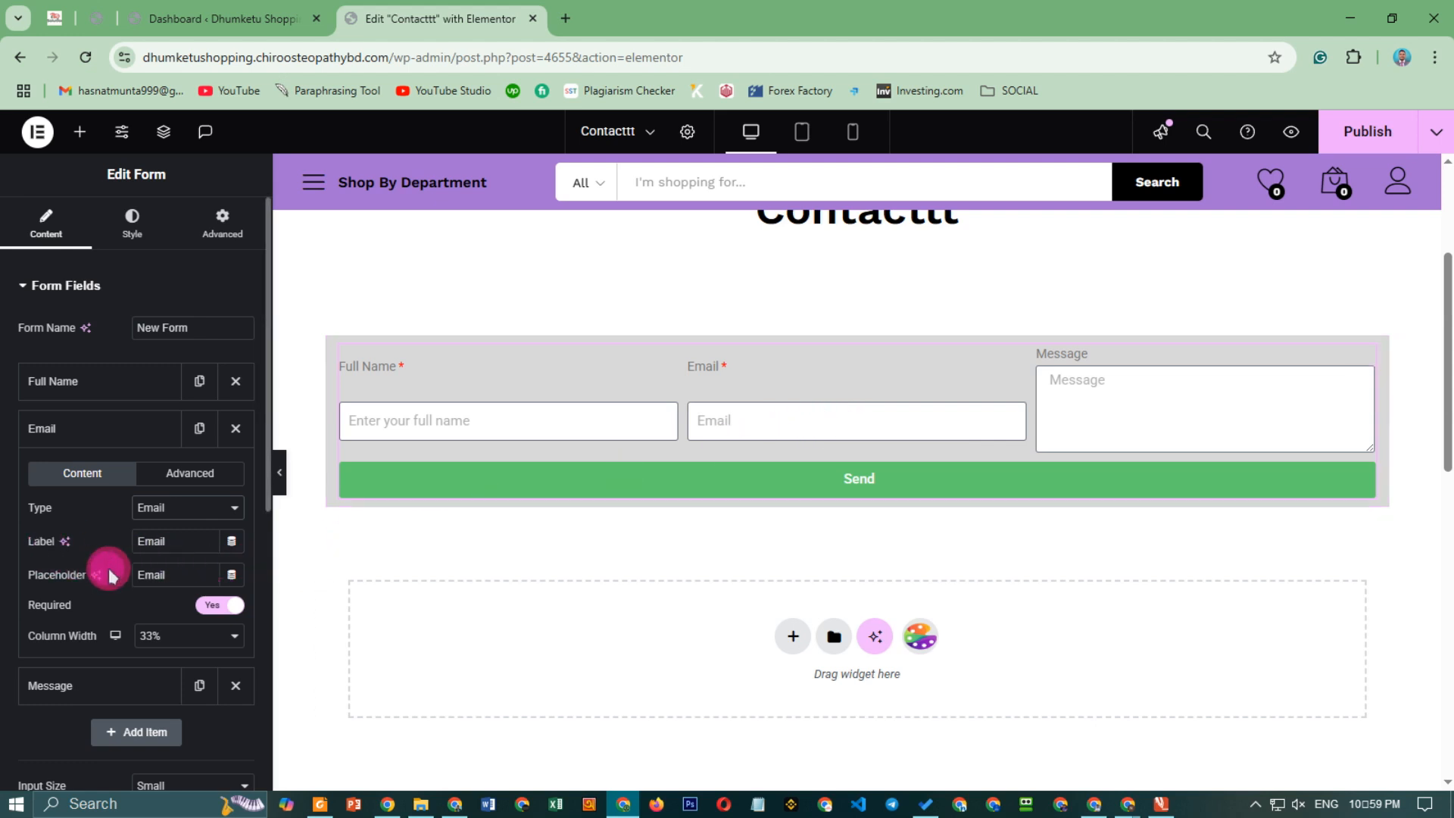
left_click(162, 509)
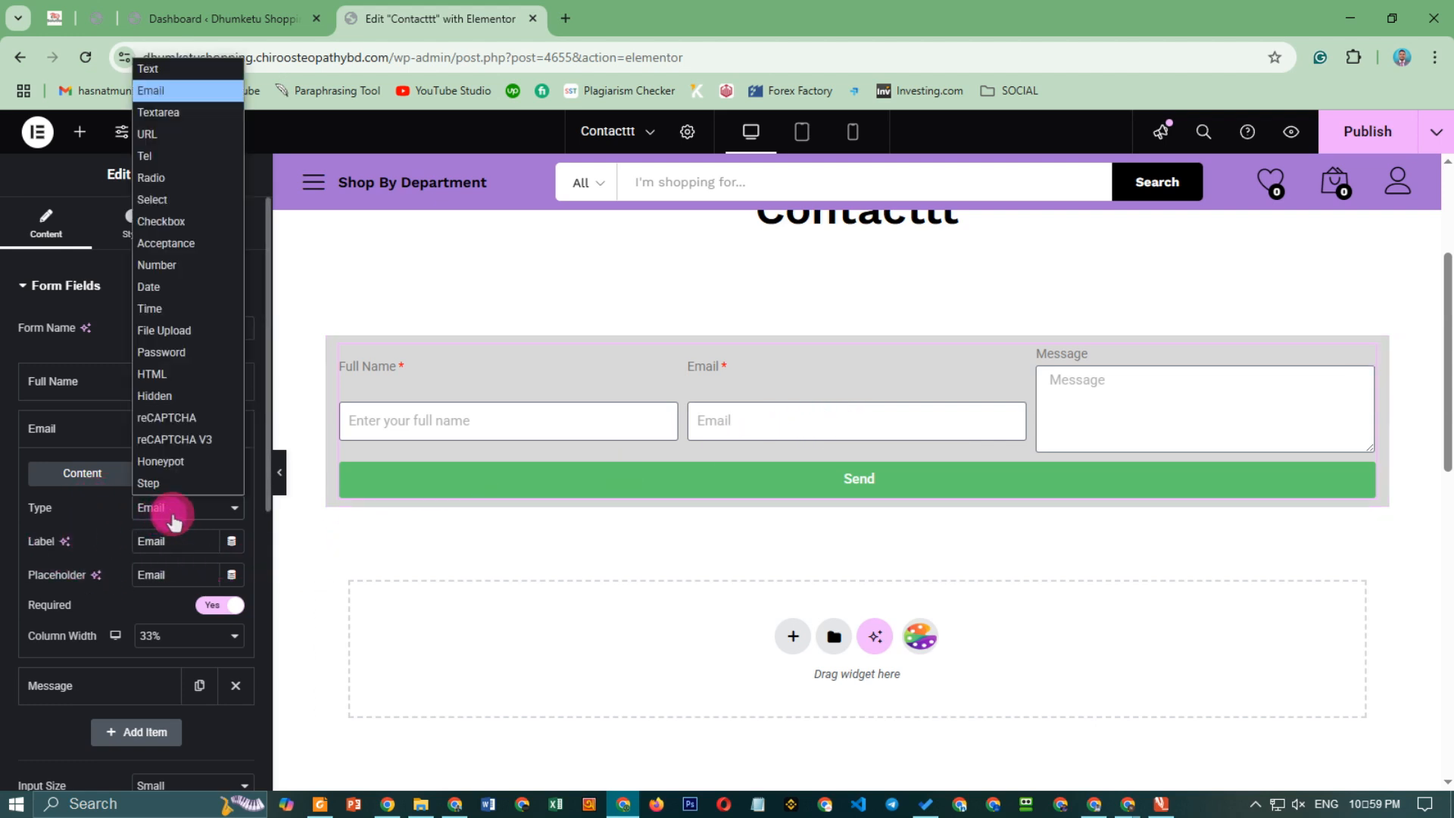
left_click(169, 512)
left_click(173, 519)
left_click(174, 518)
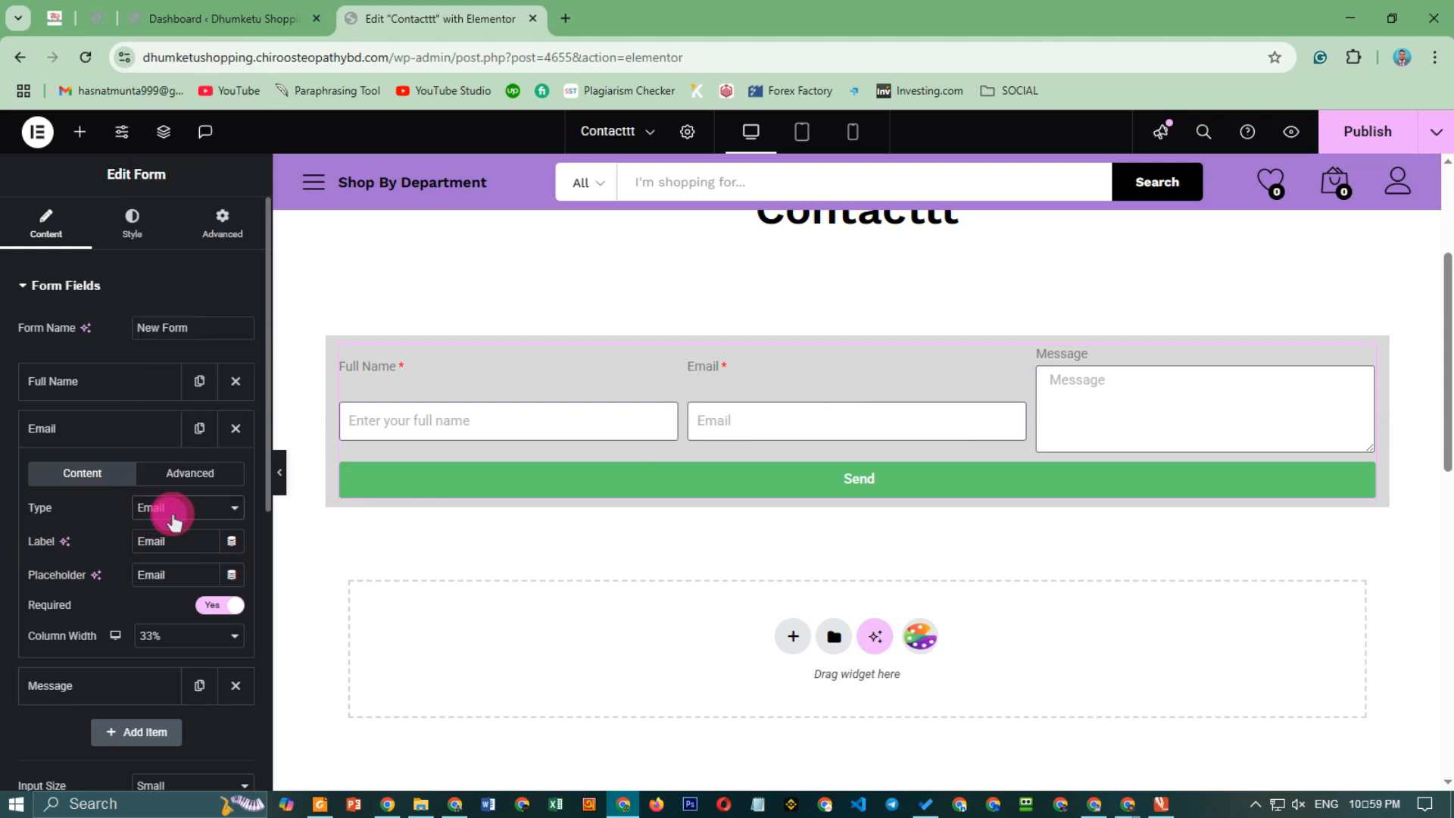
left_click(174, 515)
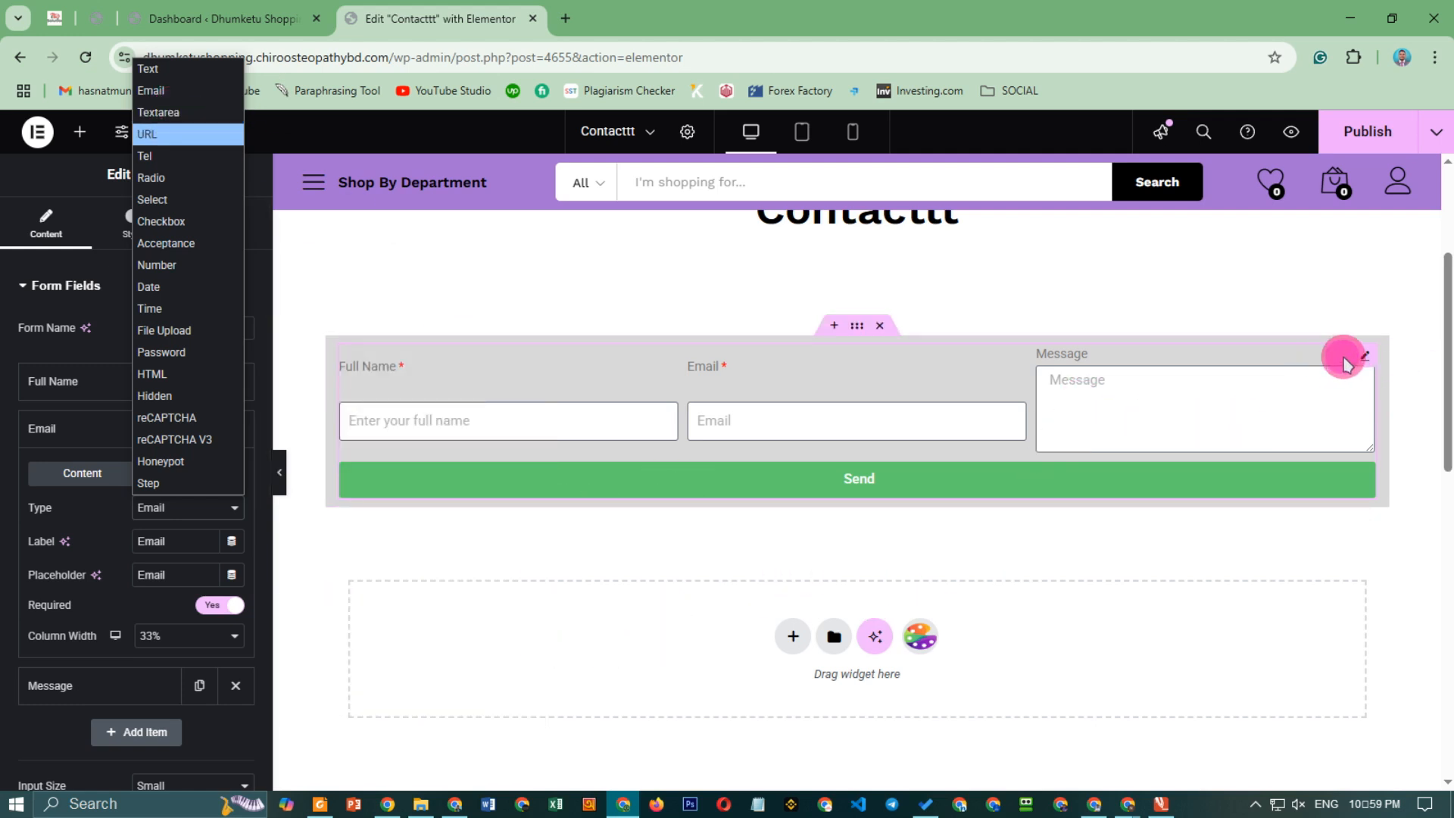
left_click(98, 546)
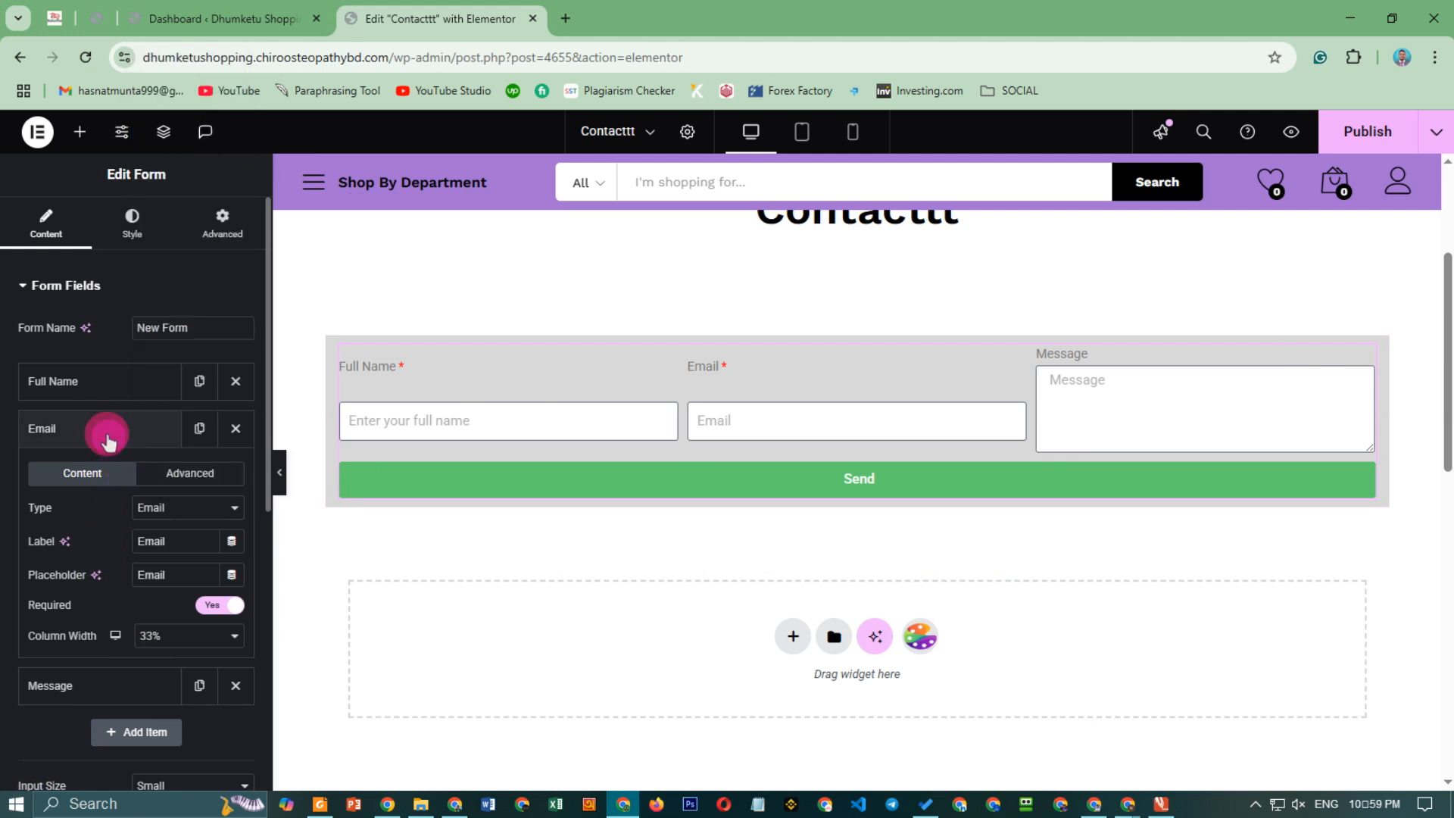
Set the column width of the Full Name and Email fields back to 50%.
left_click(101, 392)
left_click(170, 590)
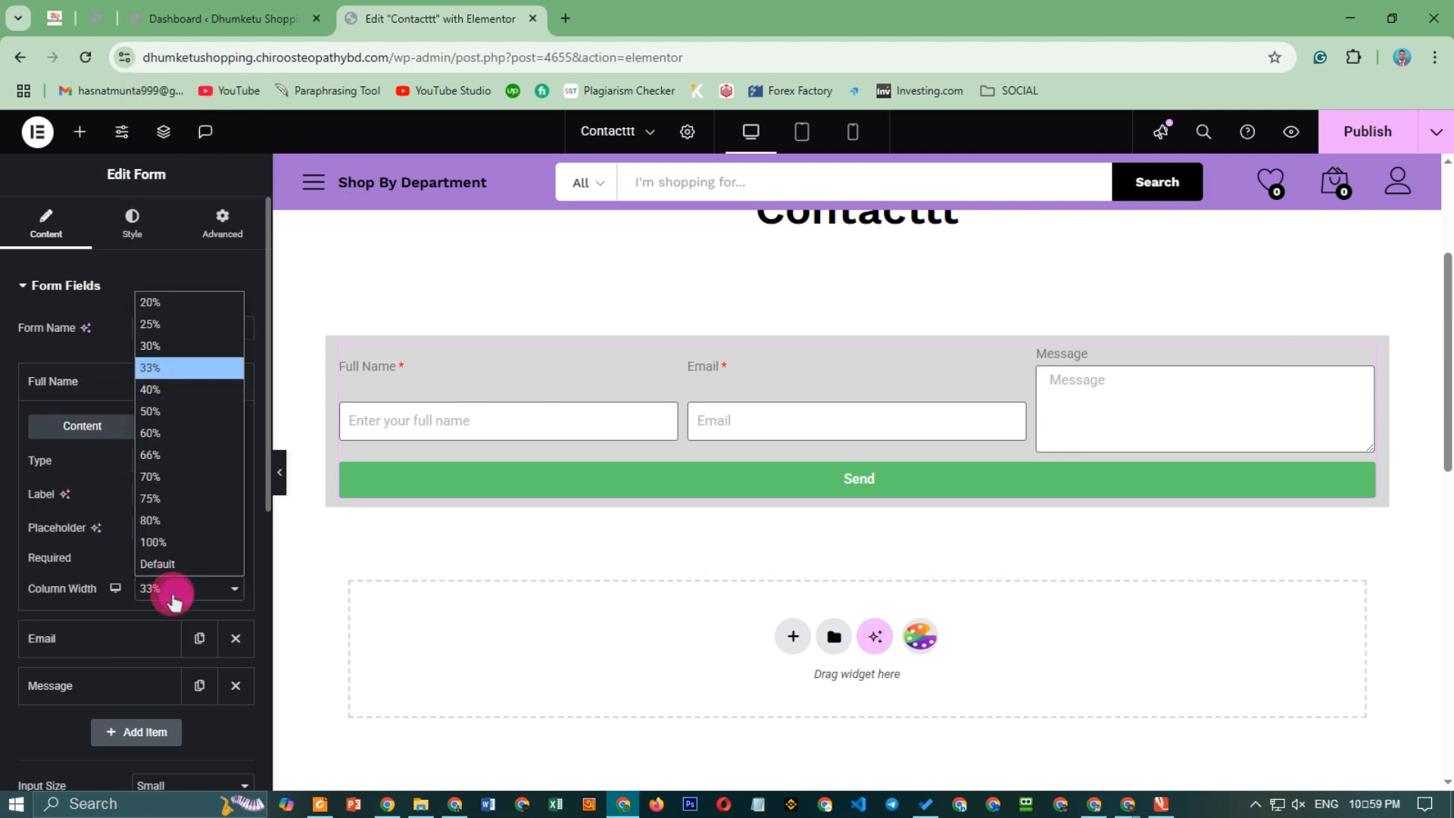
left_click(162, 418)
left_click(95, 387)
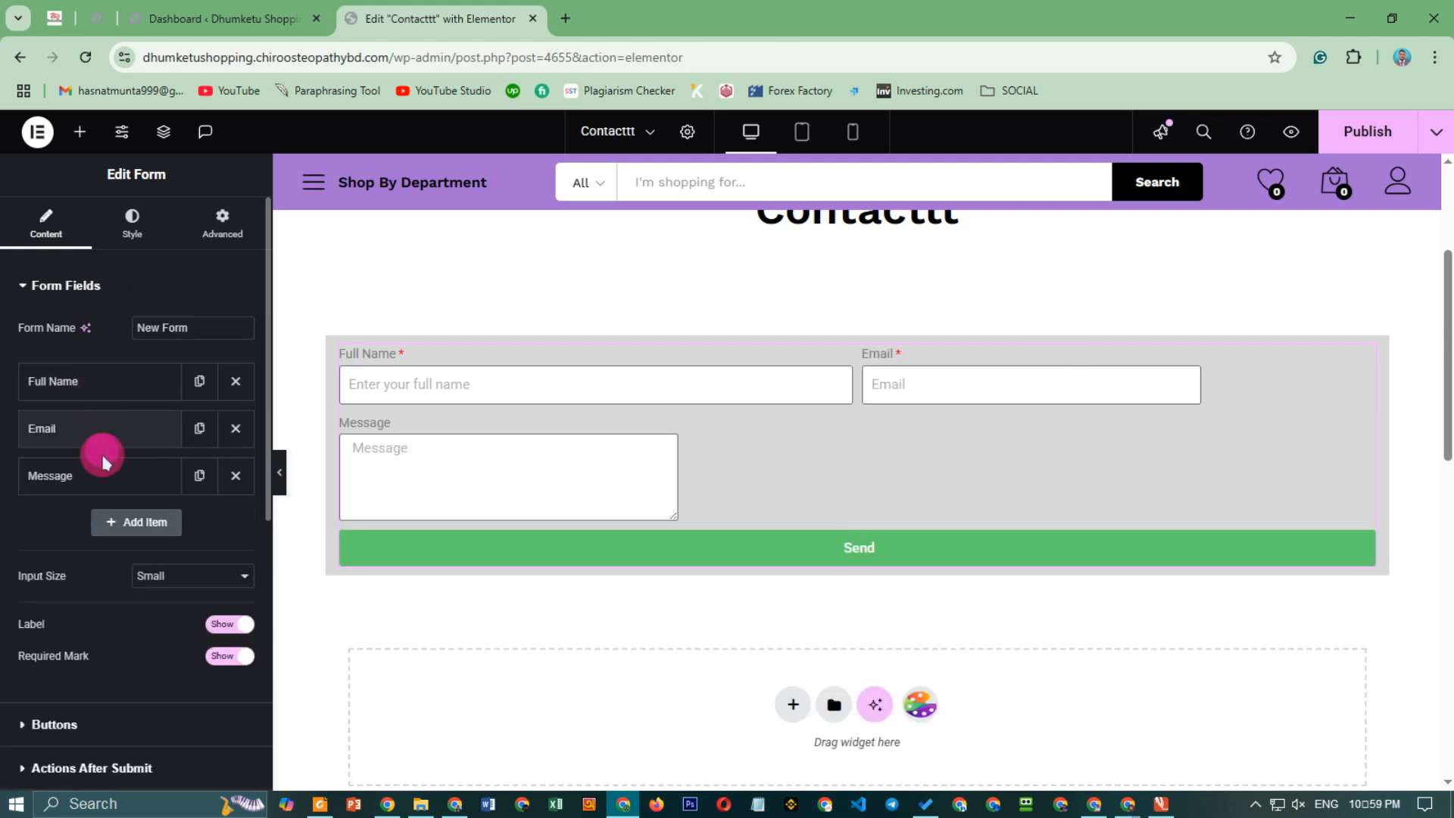
left_click(84, 444)
left_click(157, 640)
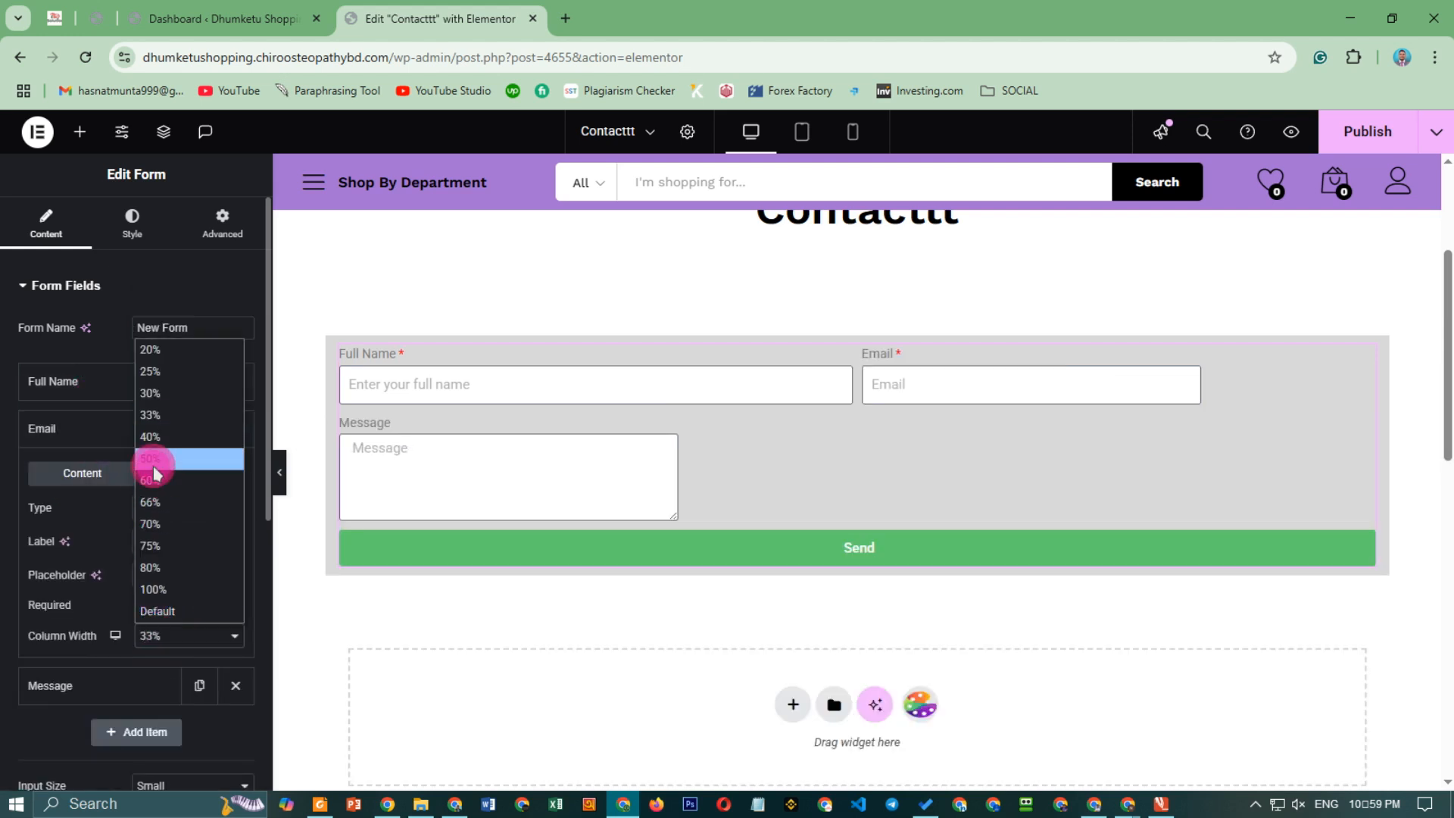
left_click(155, 459)
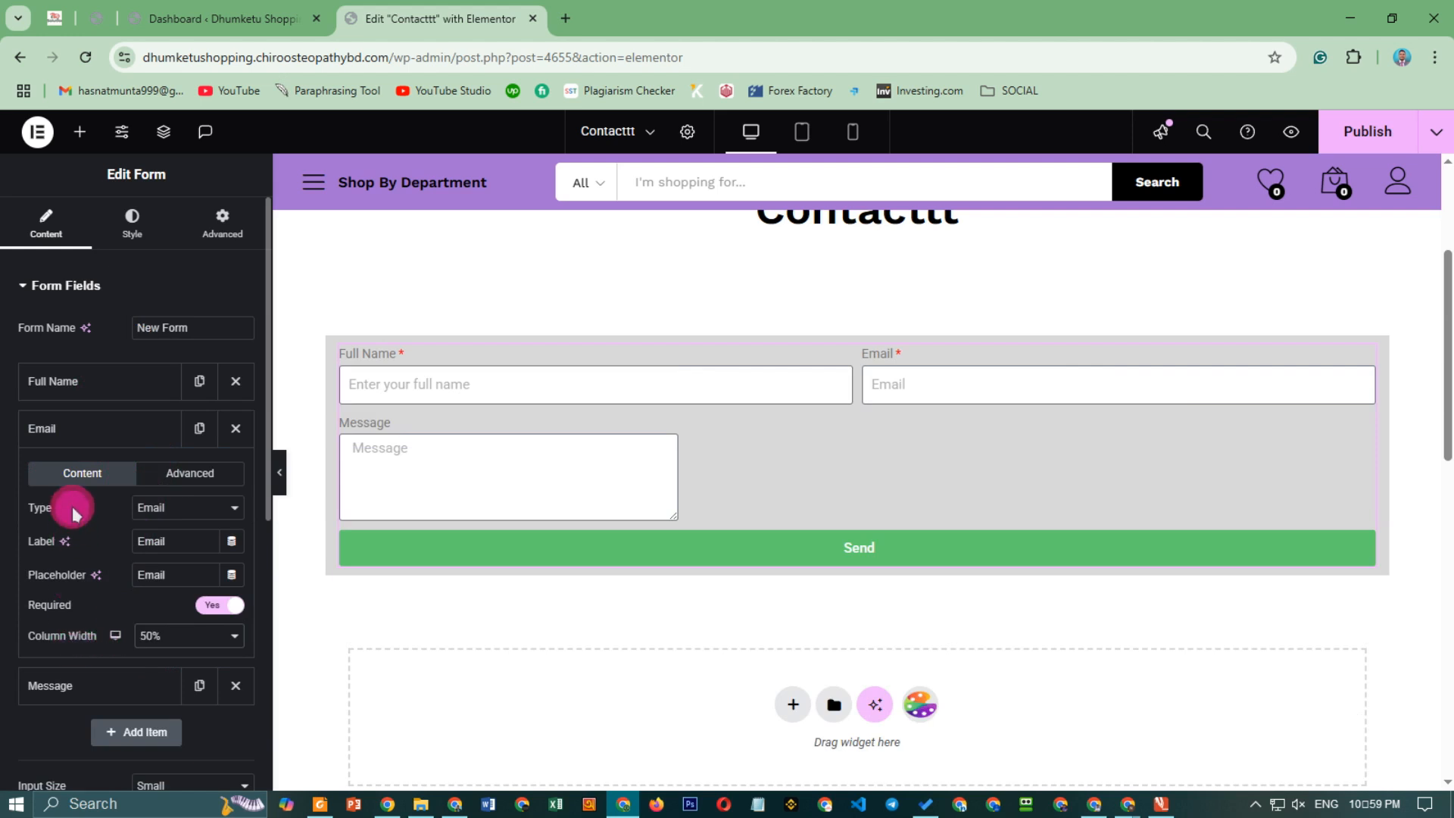
Set the Message field's column width to 100%.
left_click(88, 436)
left_click(88, 481)
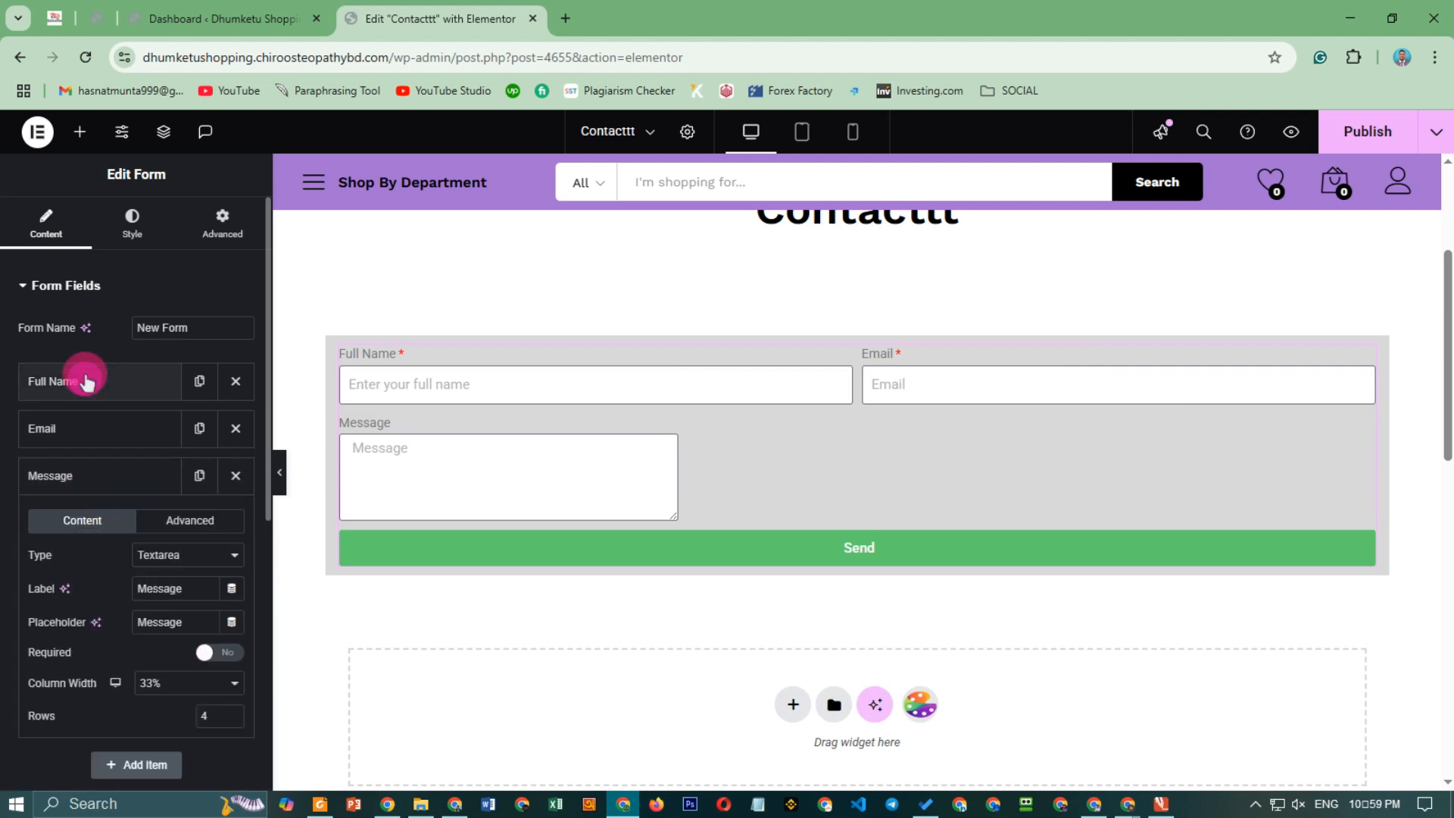
left_click(163, 683)
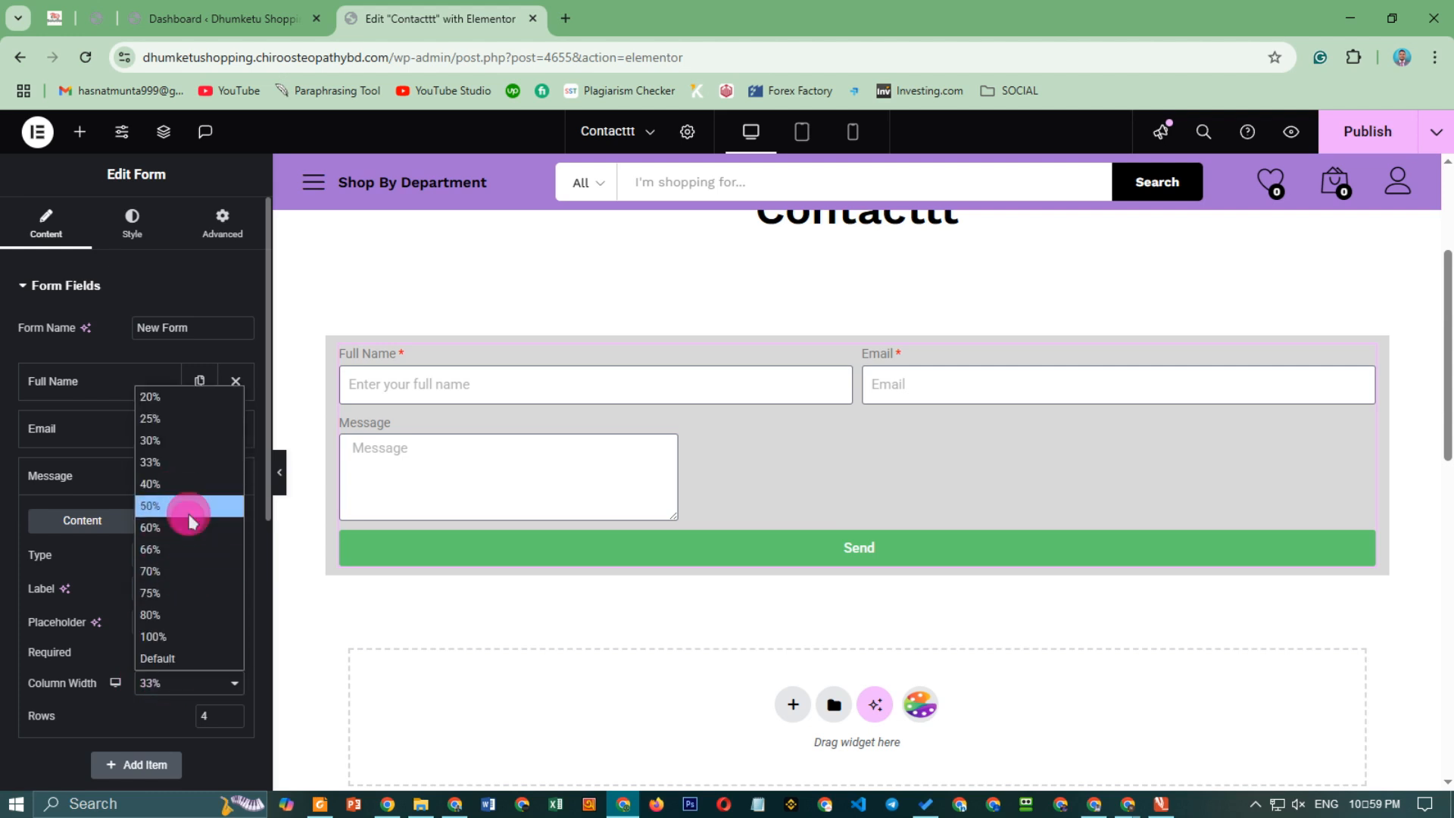
left_click(163, 639)
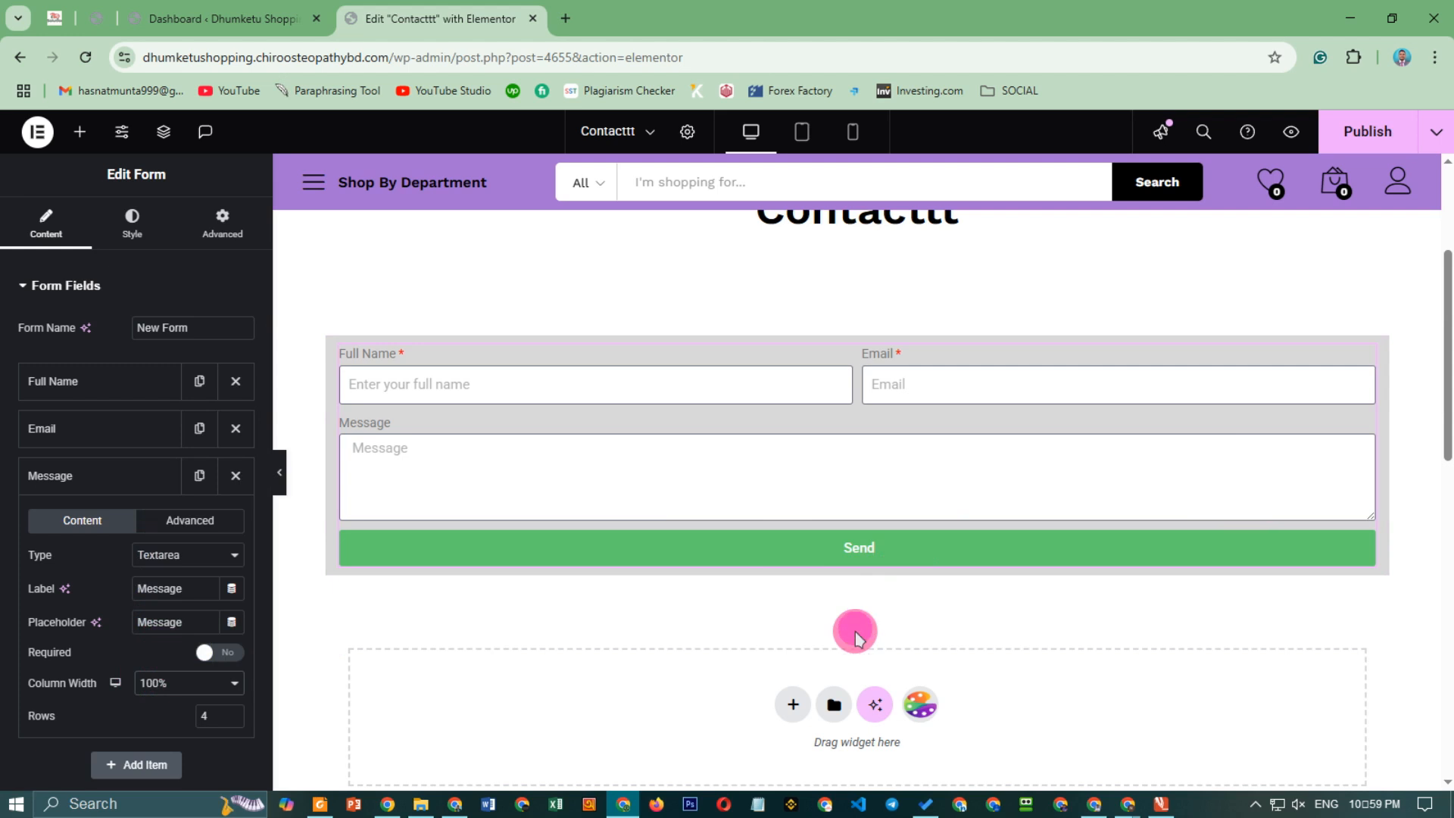
Examine the Message field's type options and its advanced default value, ID and shortcode settings.
left_click(179, 558)
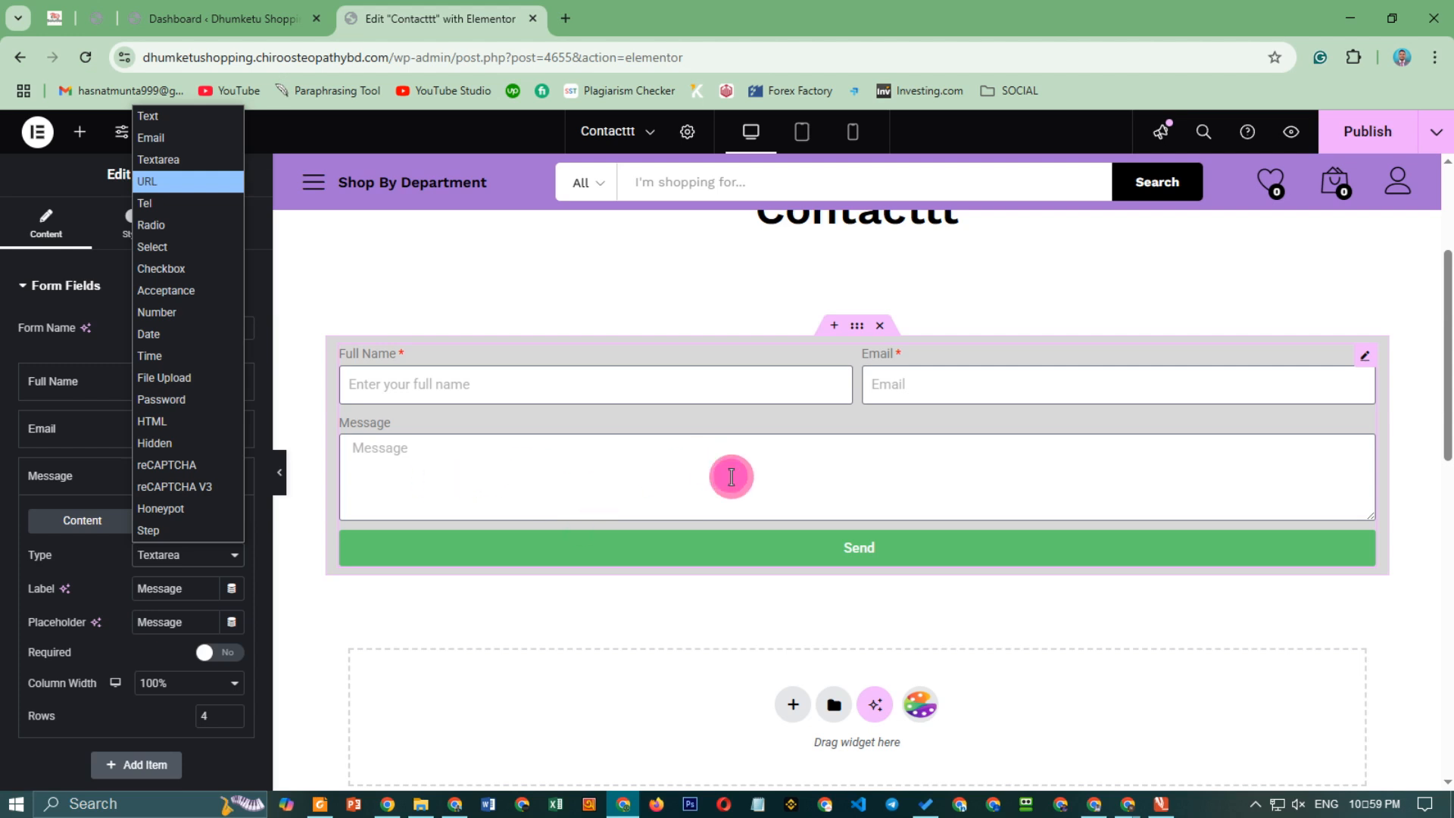
left_click(92, 563)
left_click(176, 521)
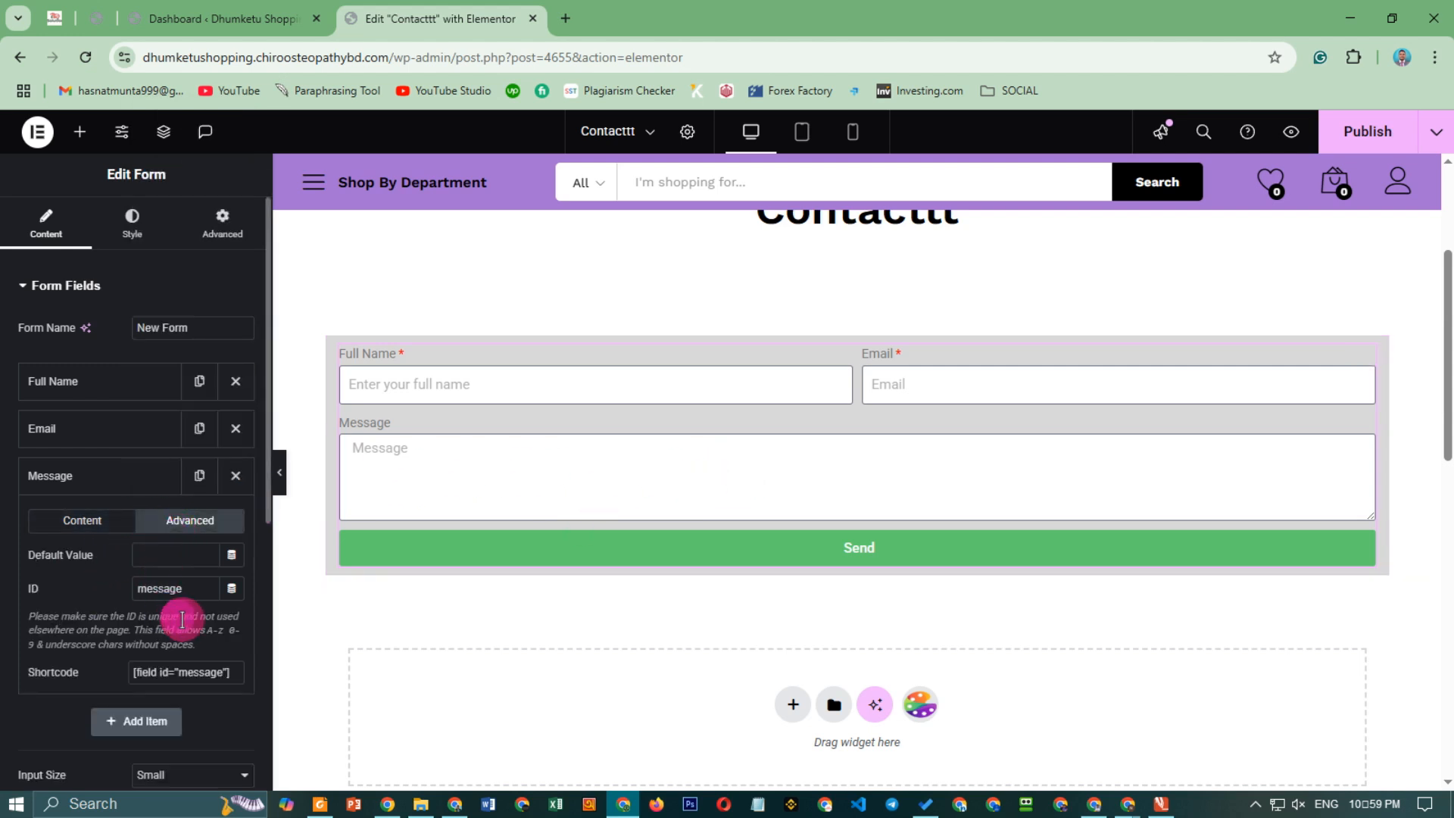
left_click(89, 520)
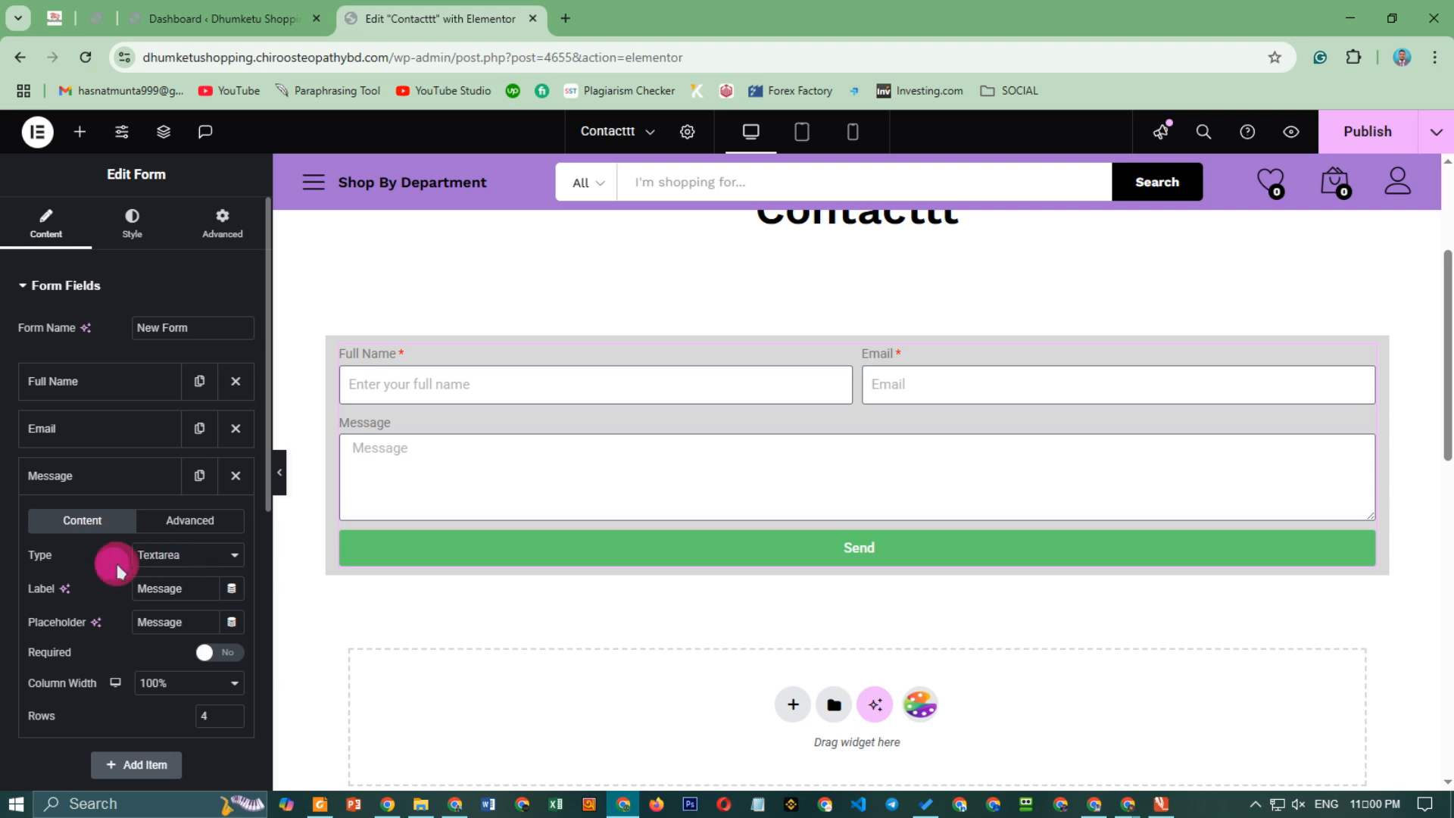
left_click(162, 553)
left_click(169, 557)
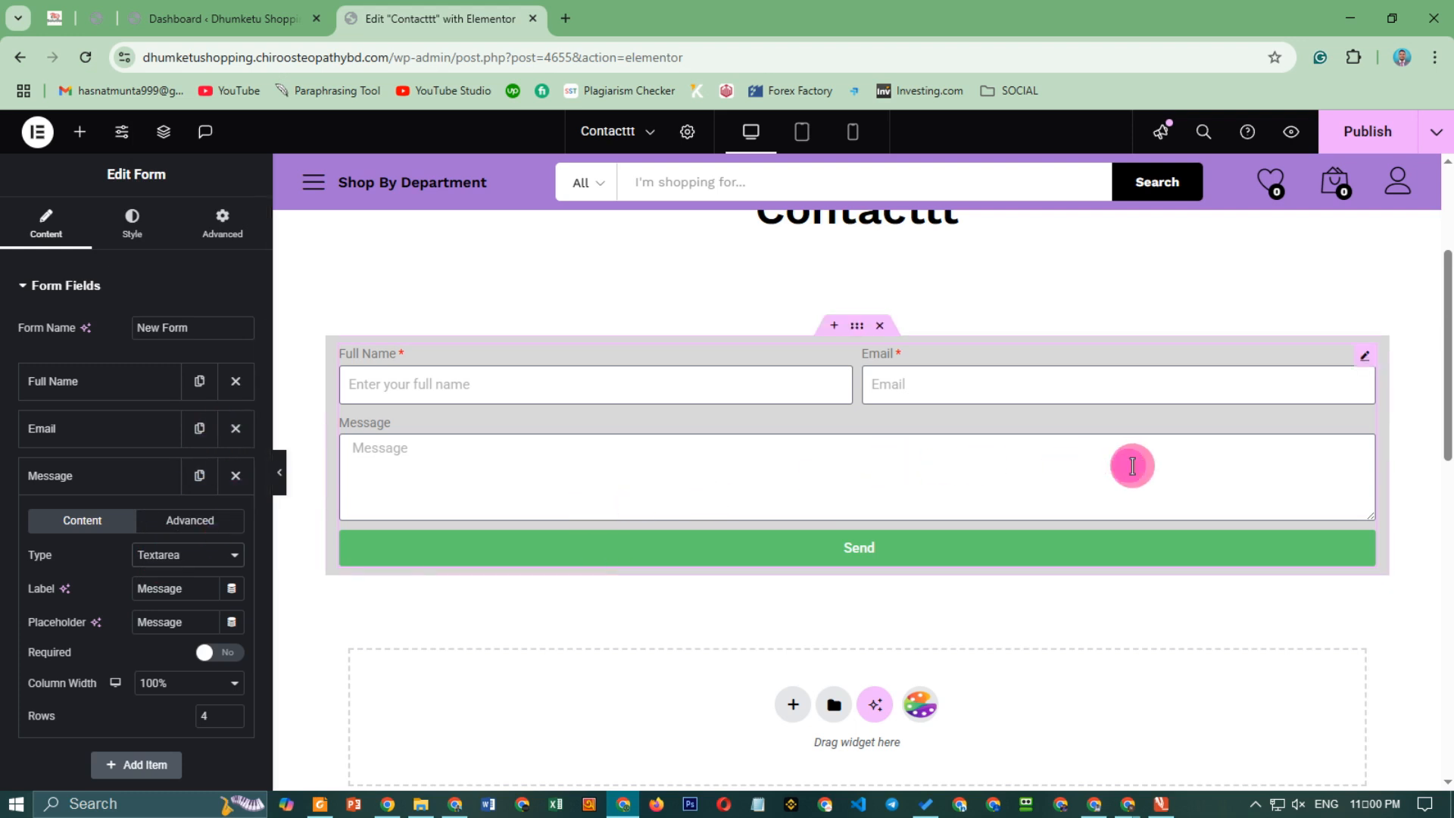
left_click(1177, 465)
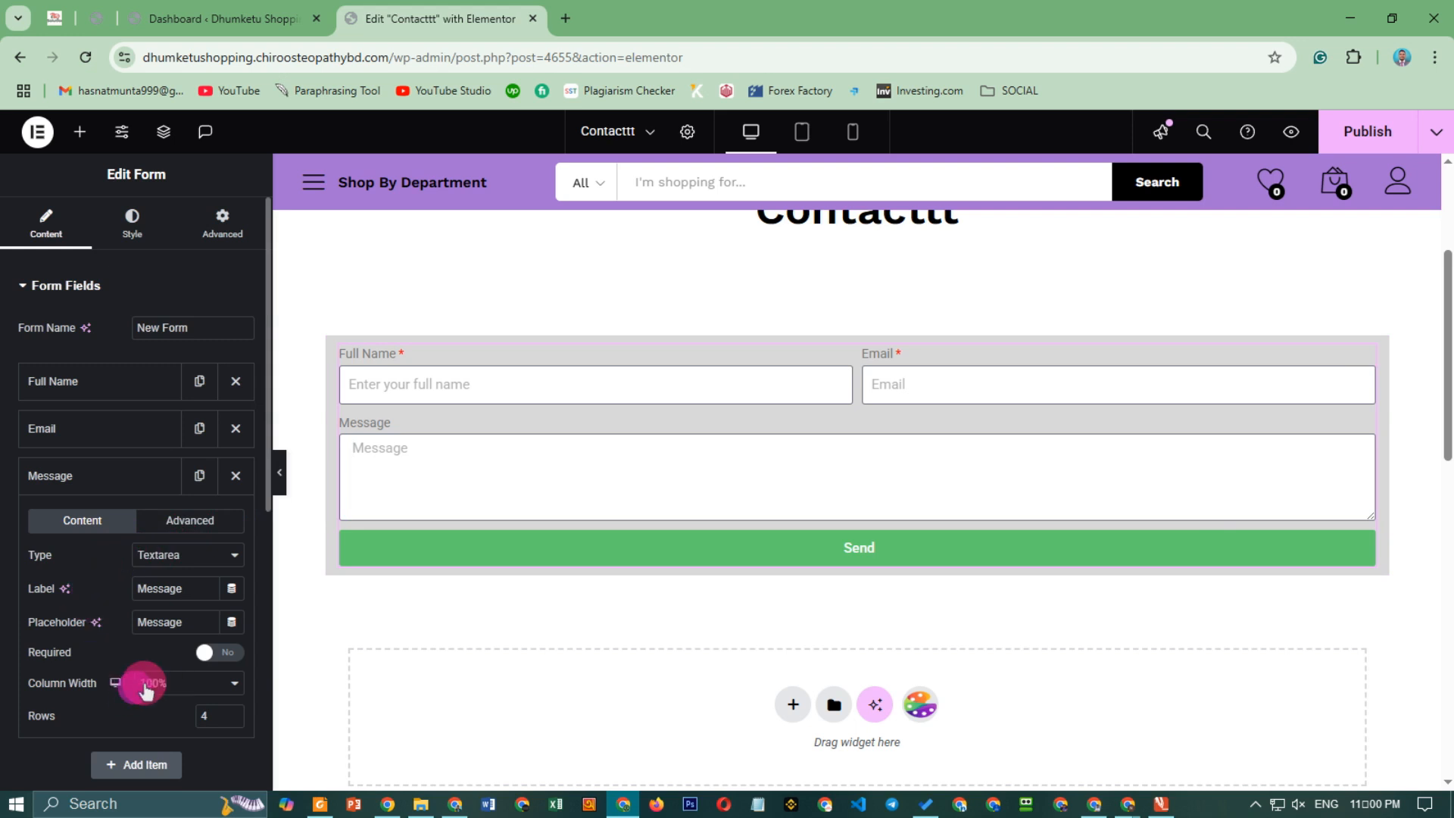
Collapse the Message field's settings and duplicate the field.
scroll(180, 653, "down", 2)
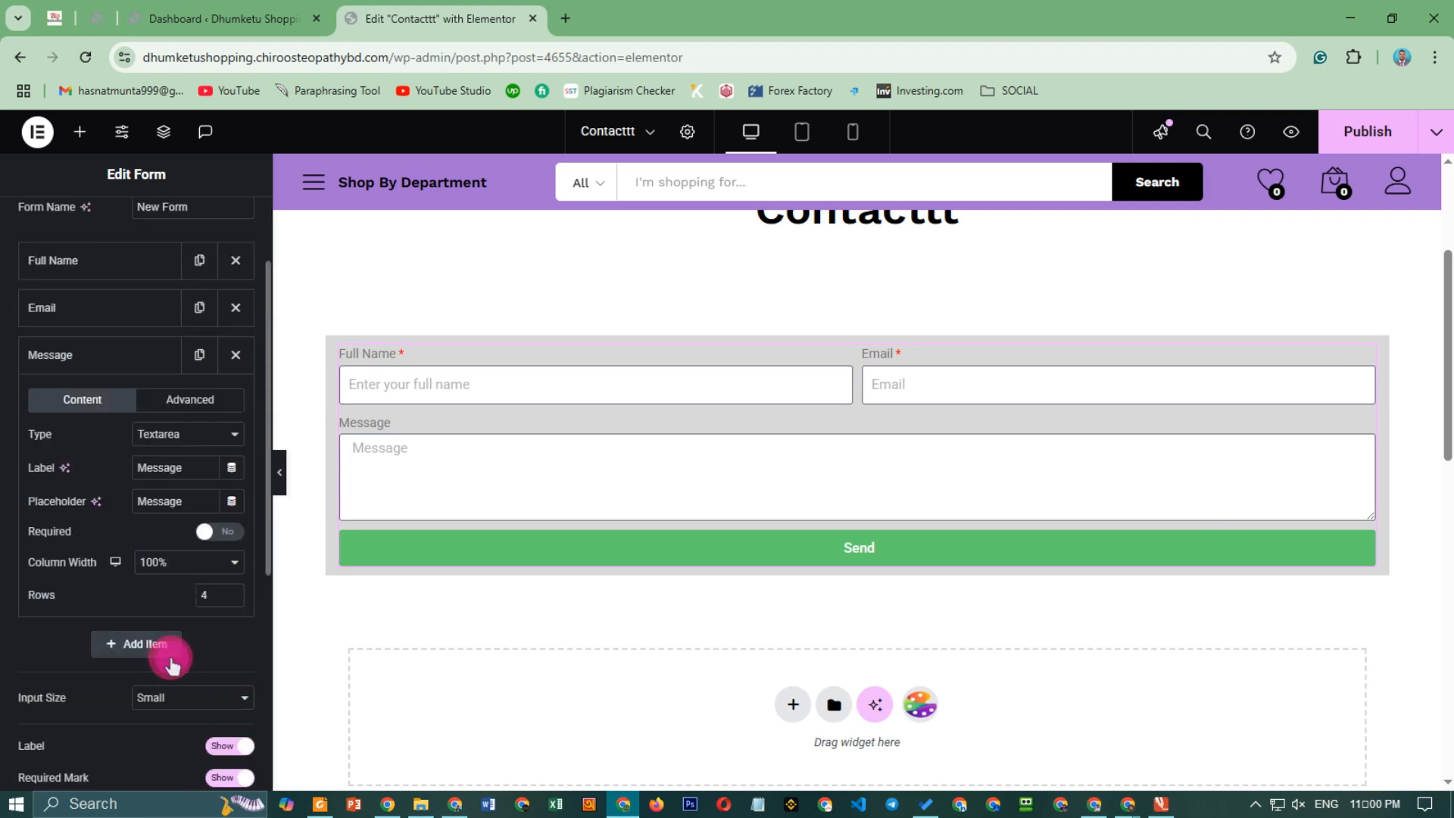
left_click(95, 362)
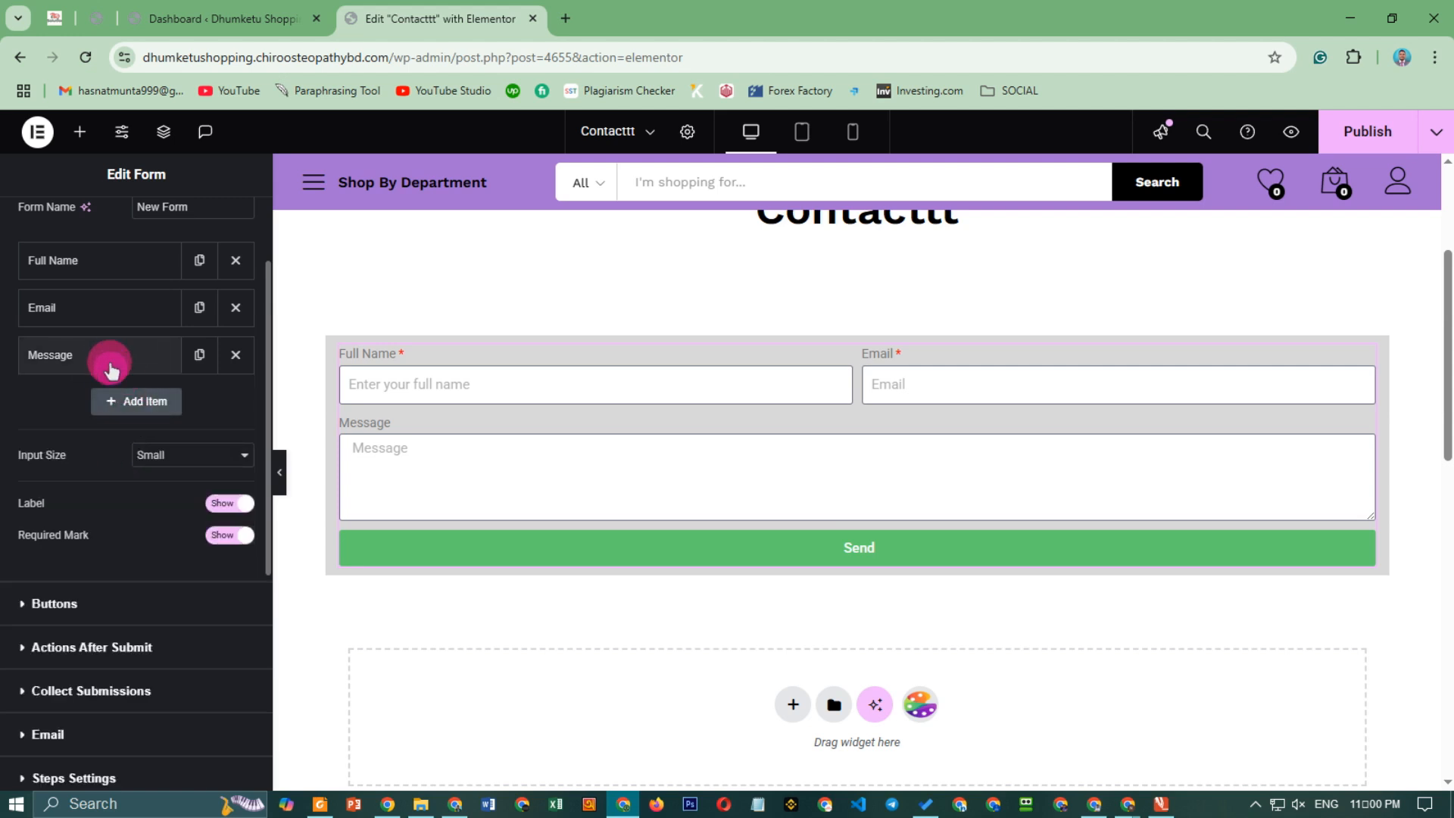
left_click(107, 363)
left_click(107, 363)
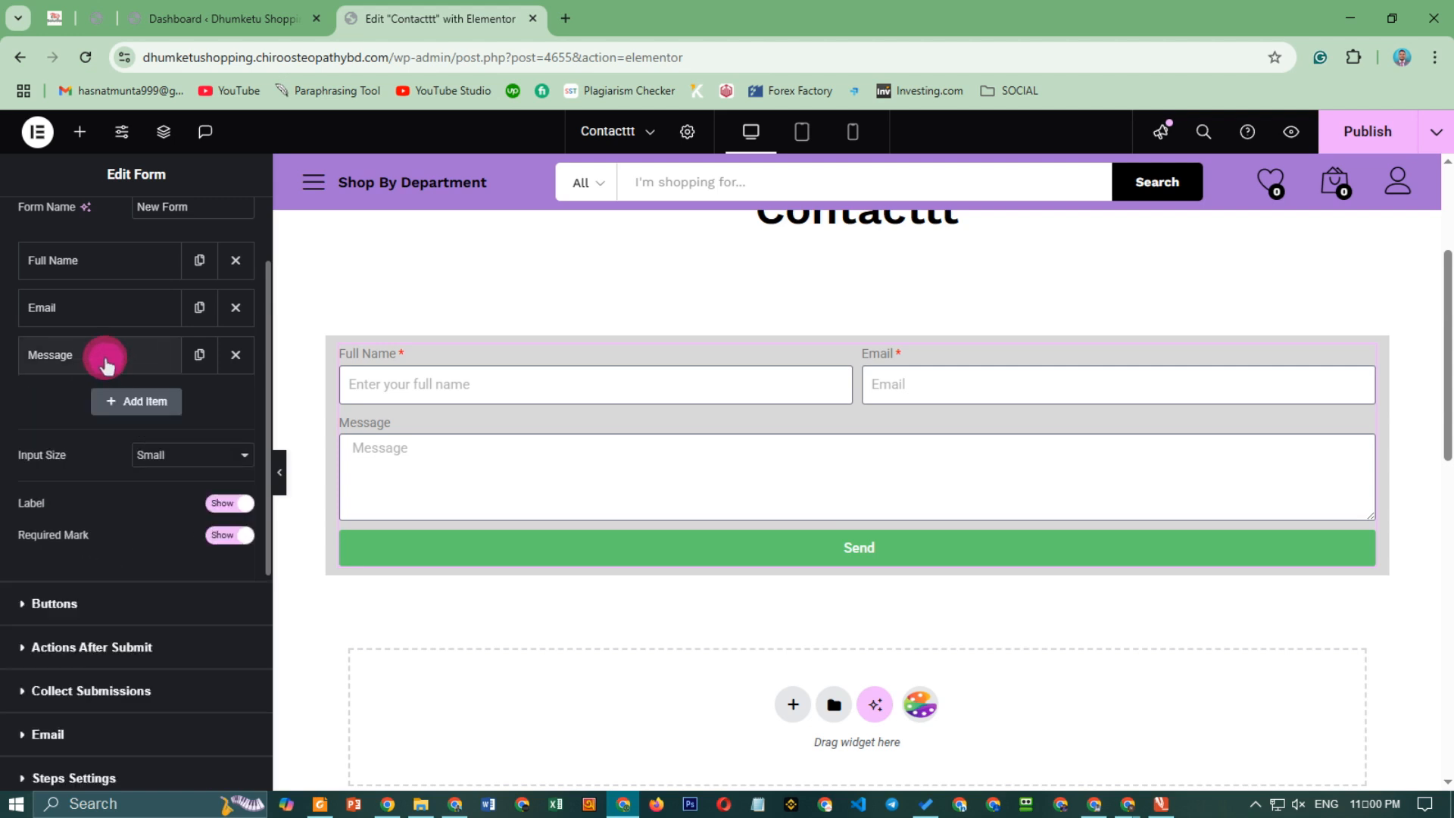
left_click(200, 355)
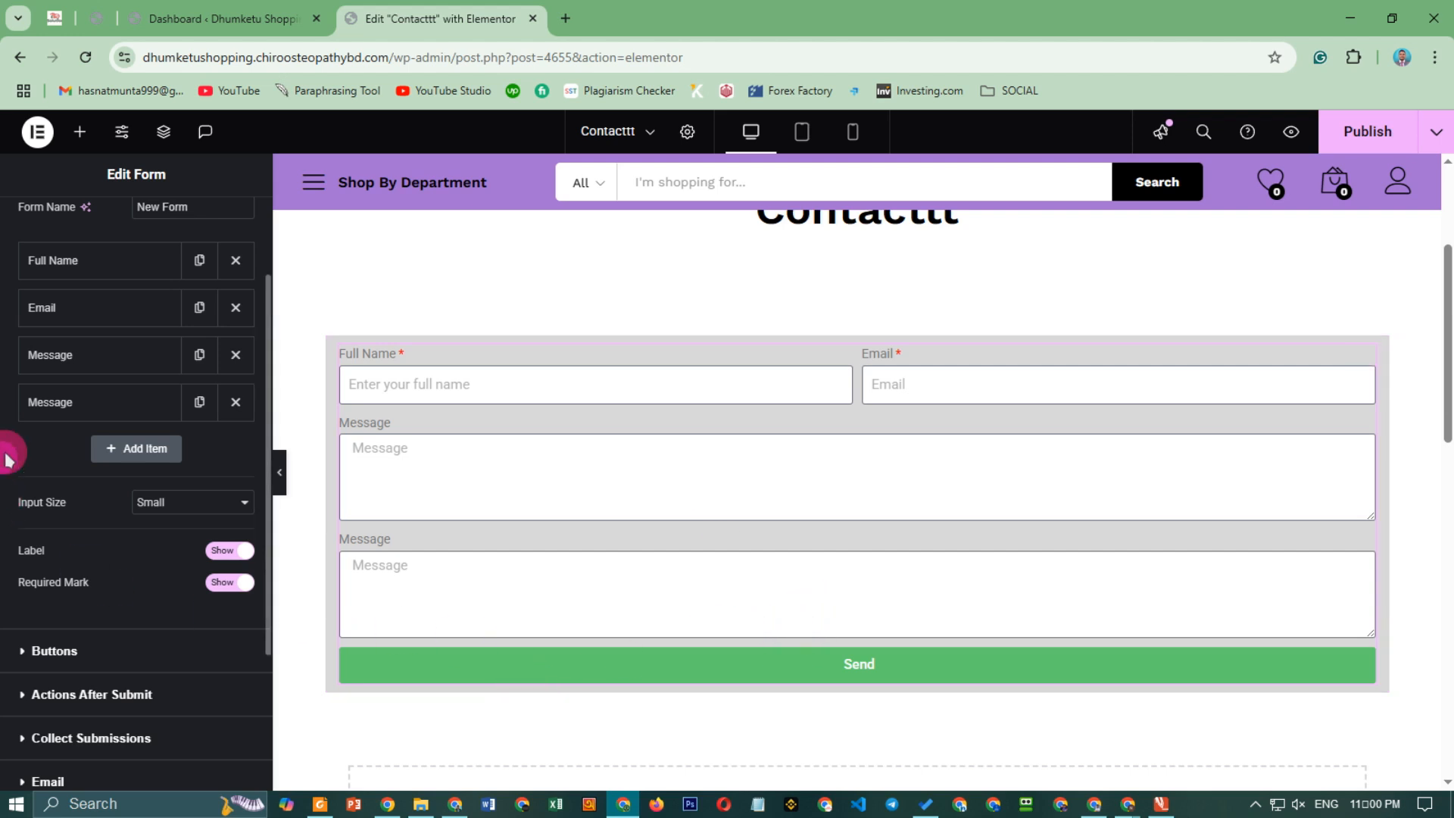
Change the duplicated Message field's type to URL and its label to "Facebook Profile".
left_click(70, 402)
left_click(167, 493)
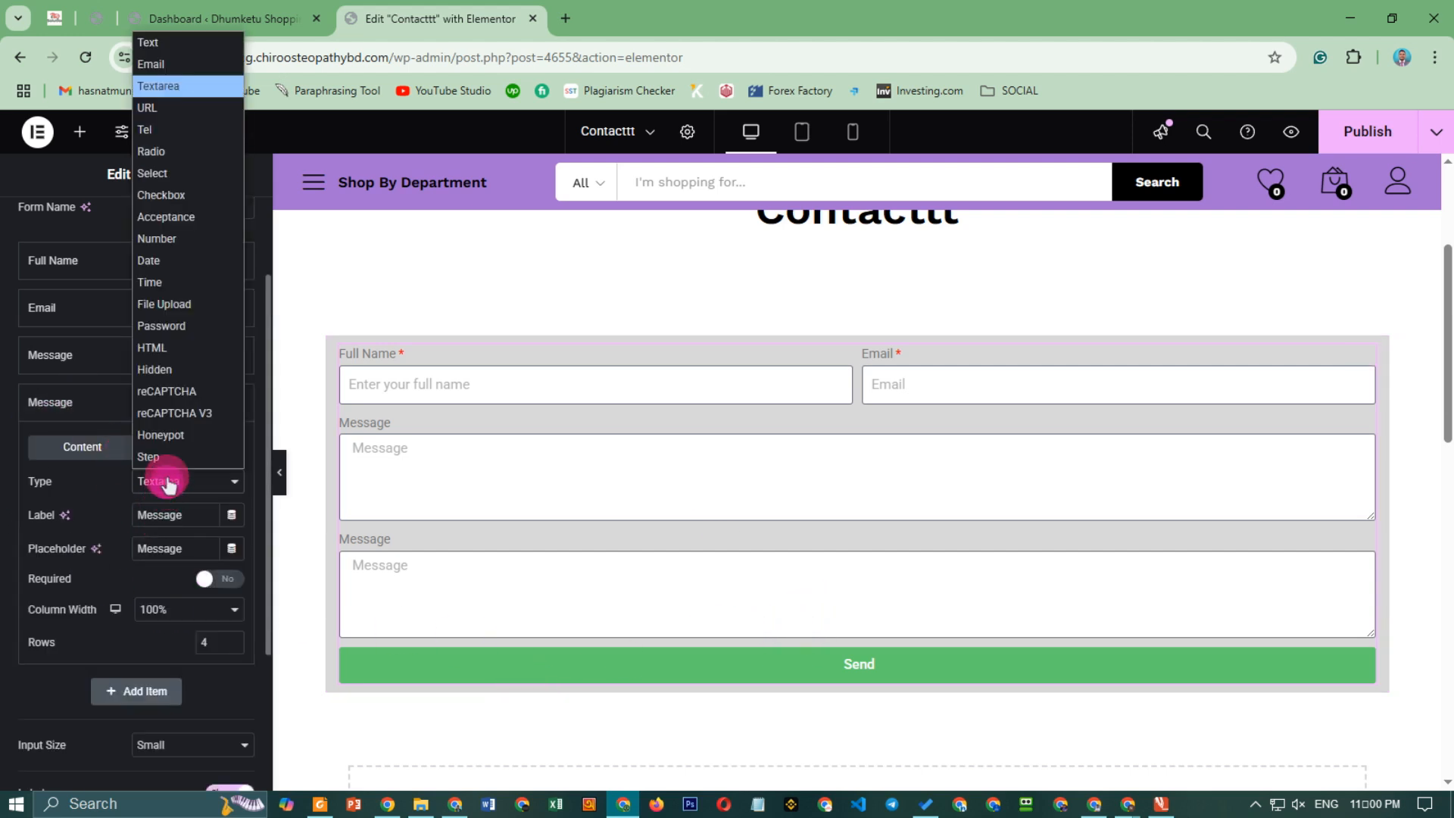
left_click(170, 108)
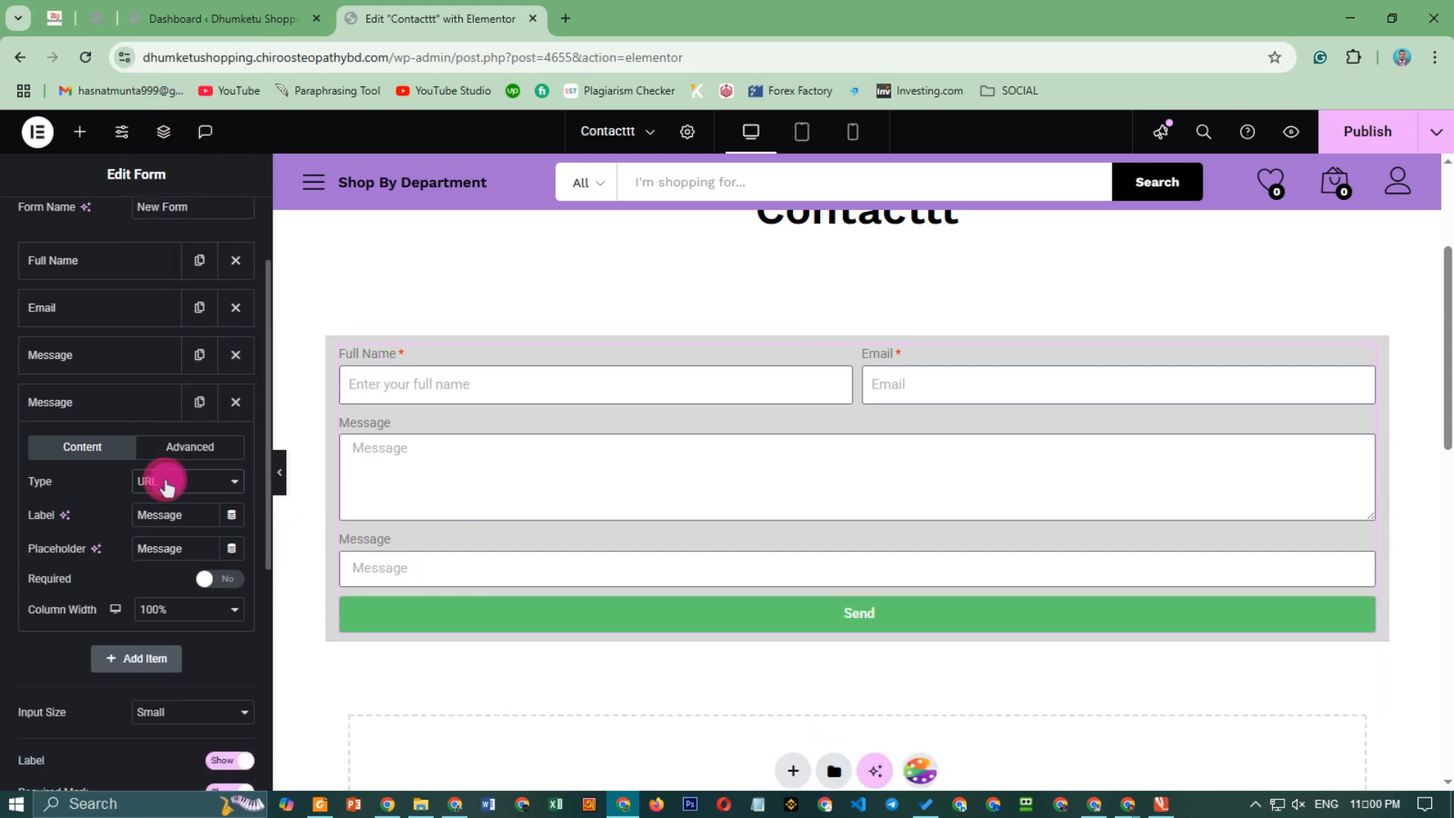
double_click(200, 514)
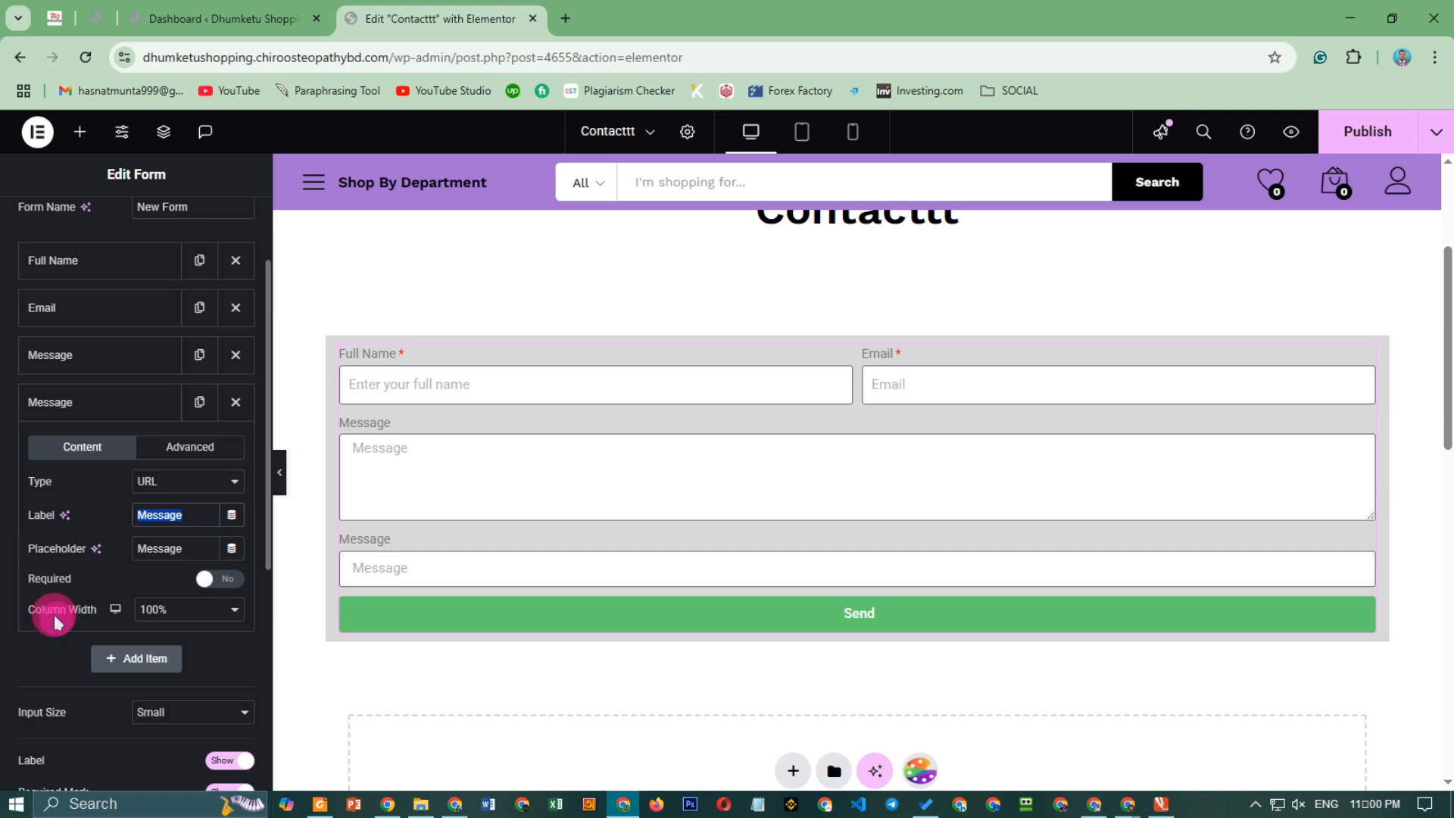
type("Face")
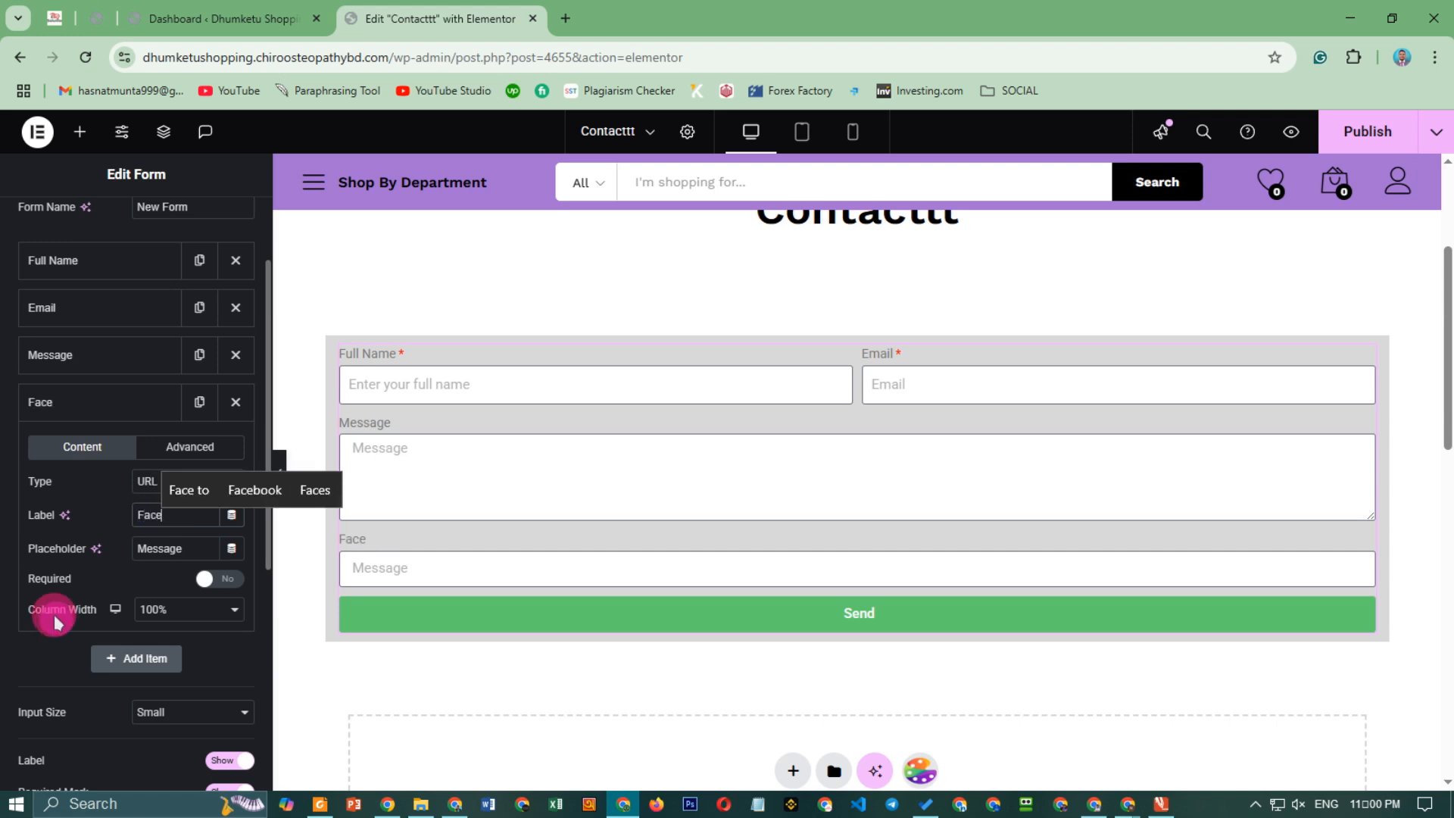
type("book")
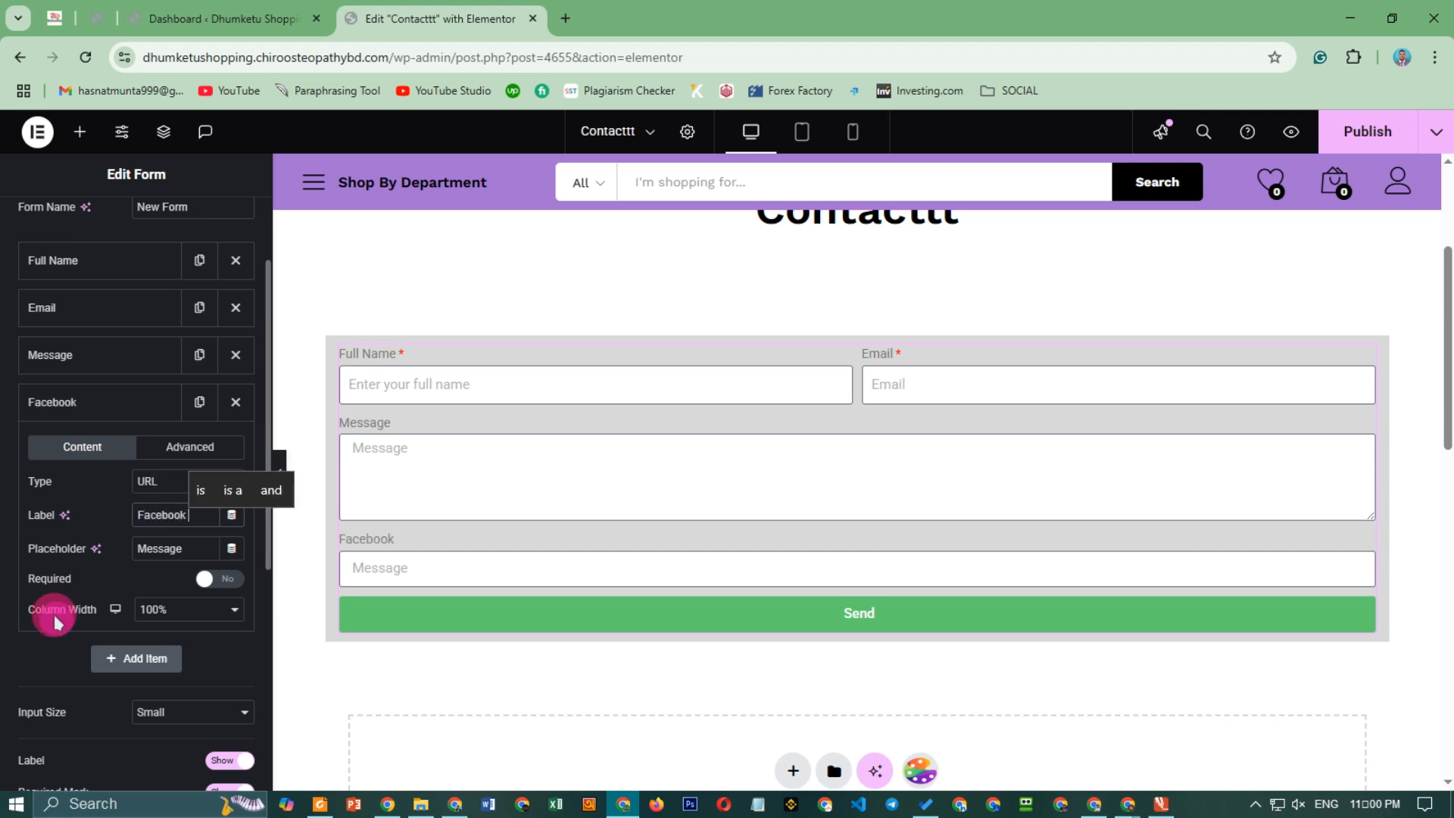
type(" Profile")
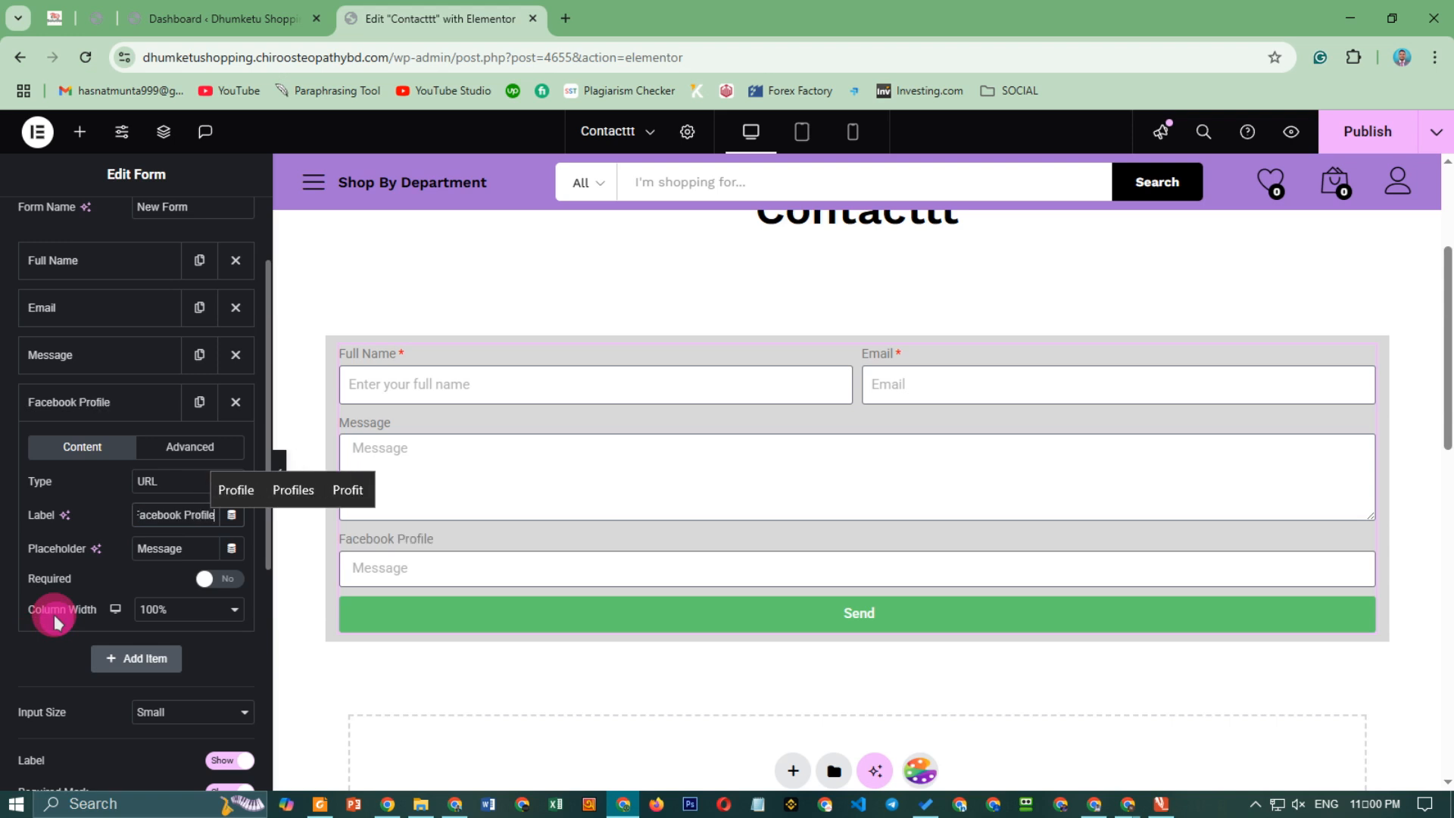
Set the Facebook Profile field's placeholder to "FB URL".
double_click(186, 548)
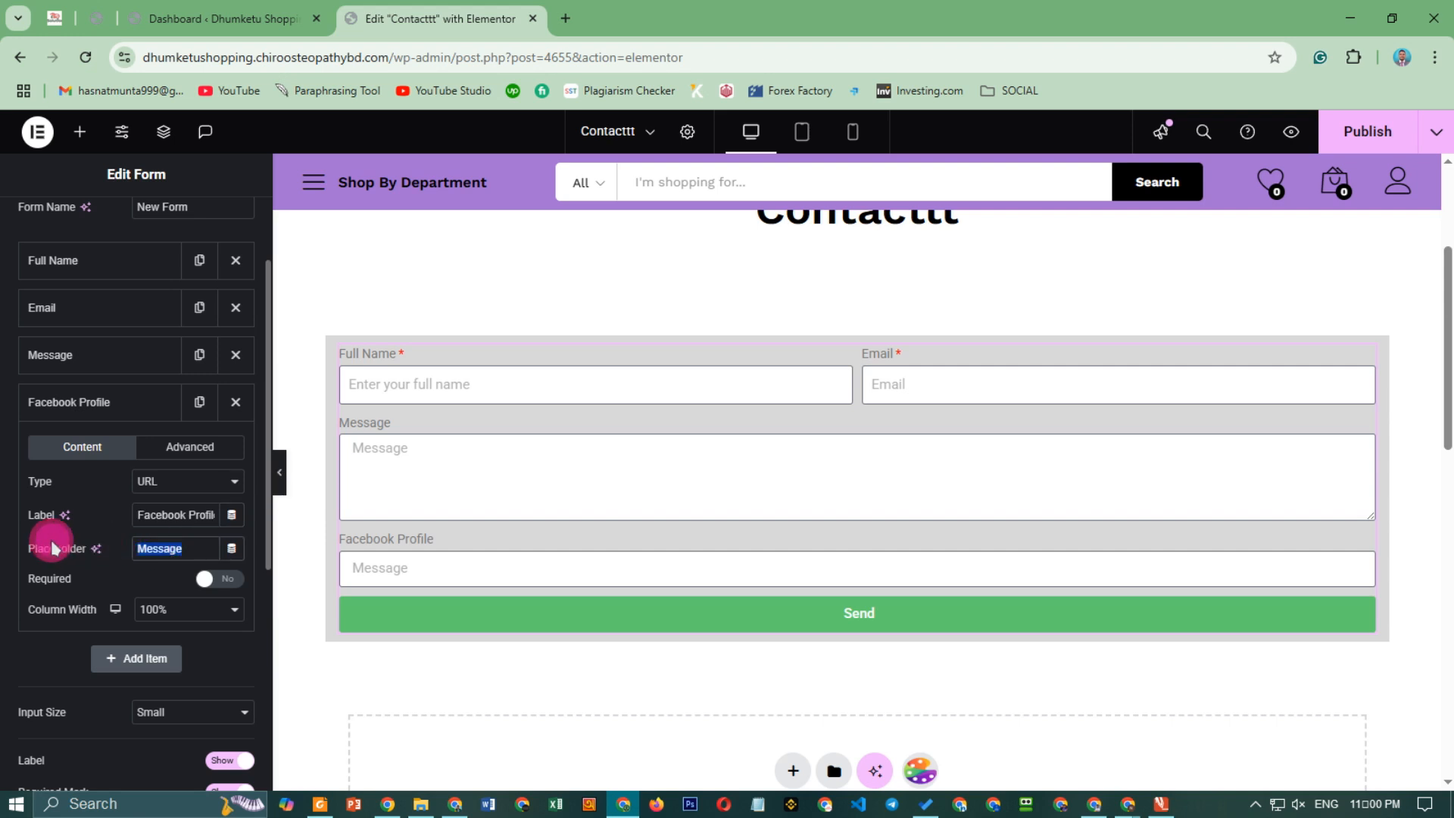
type("F")
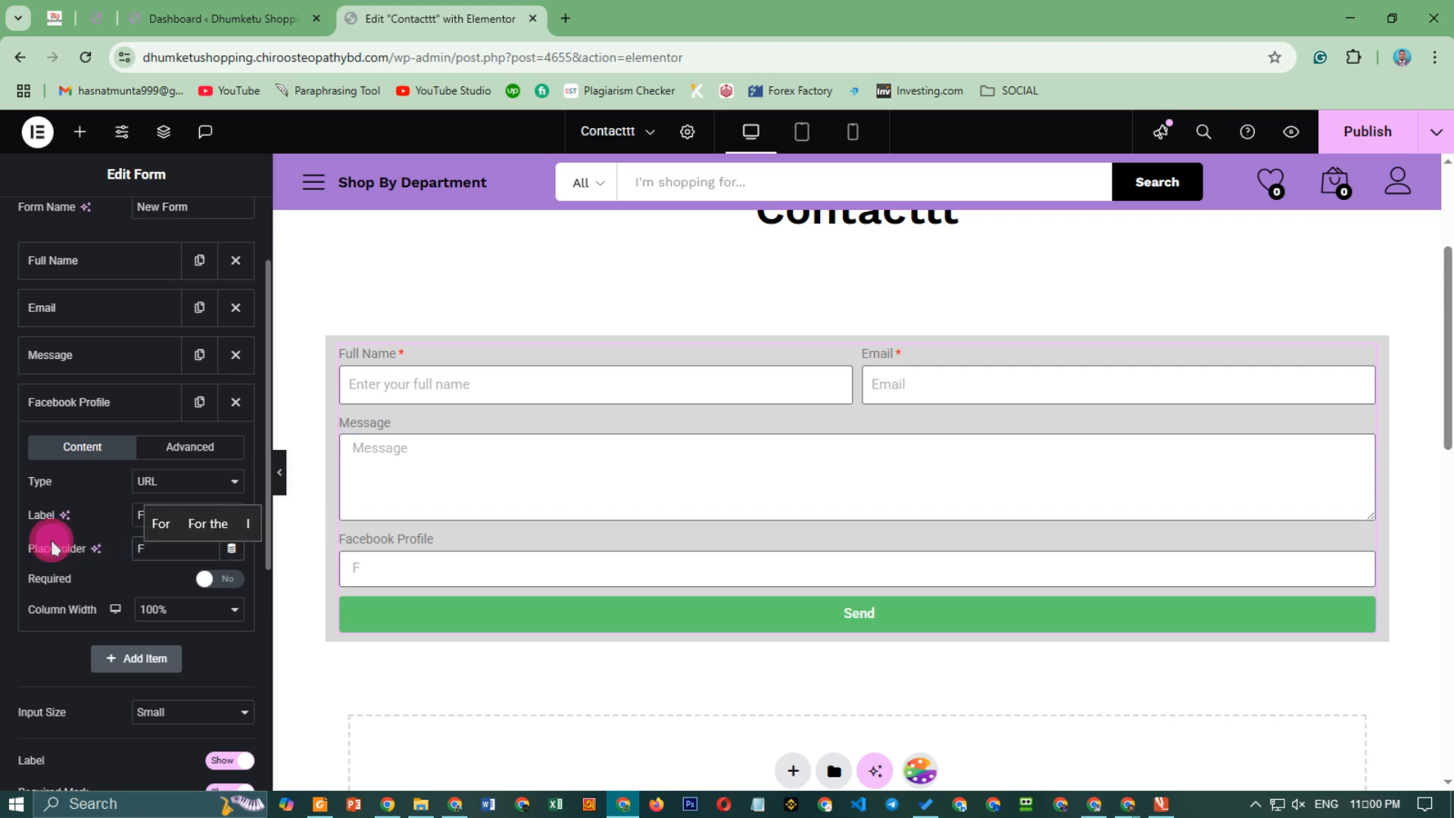
type("B U")
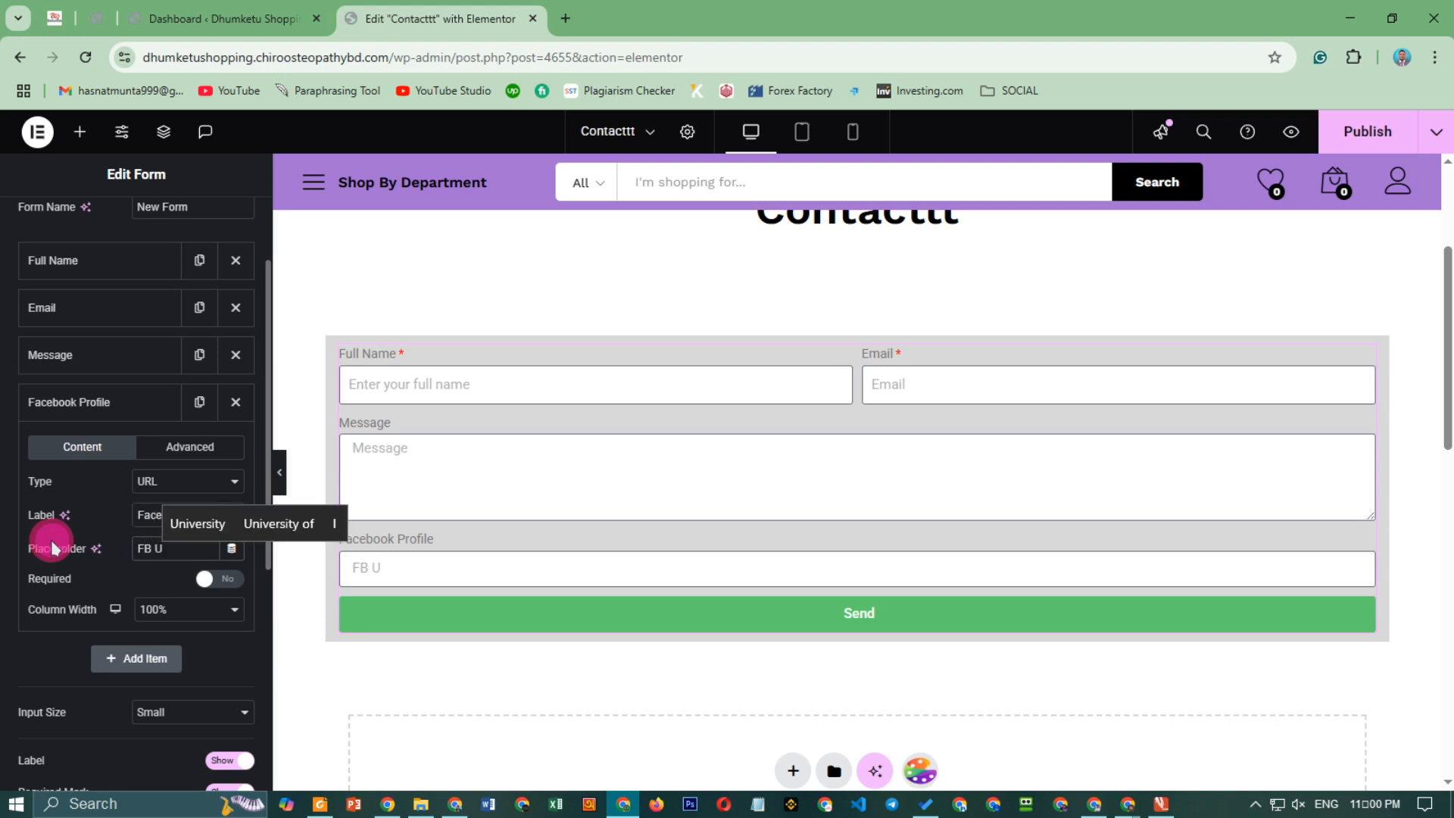
type("RL")
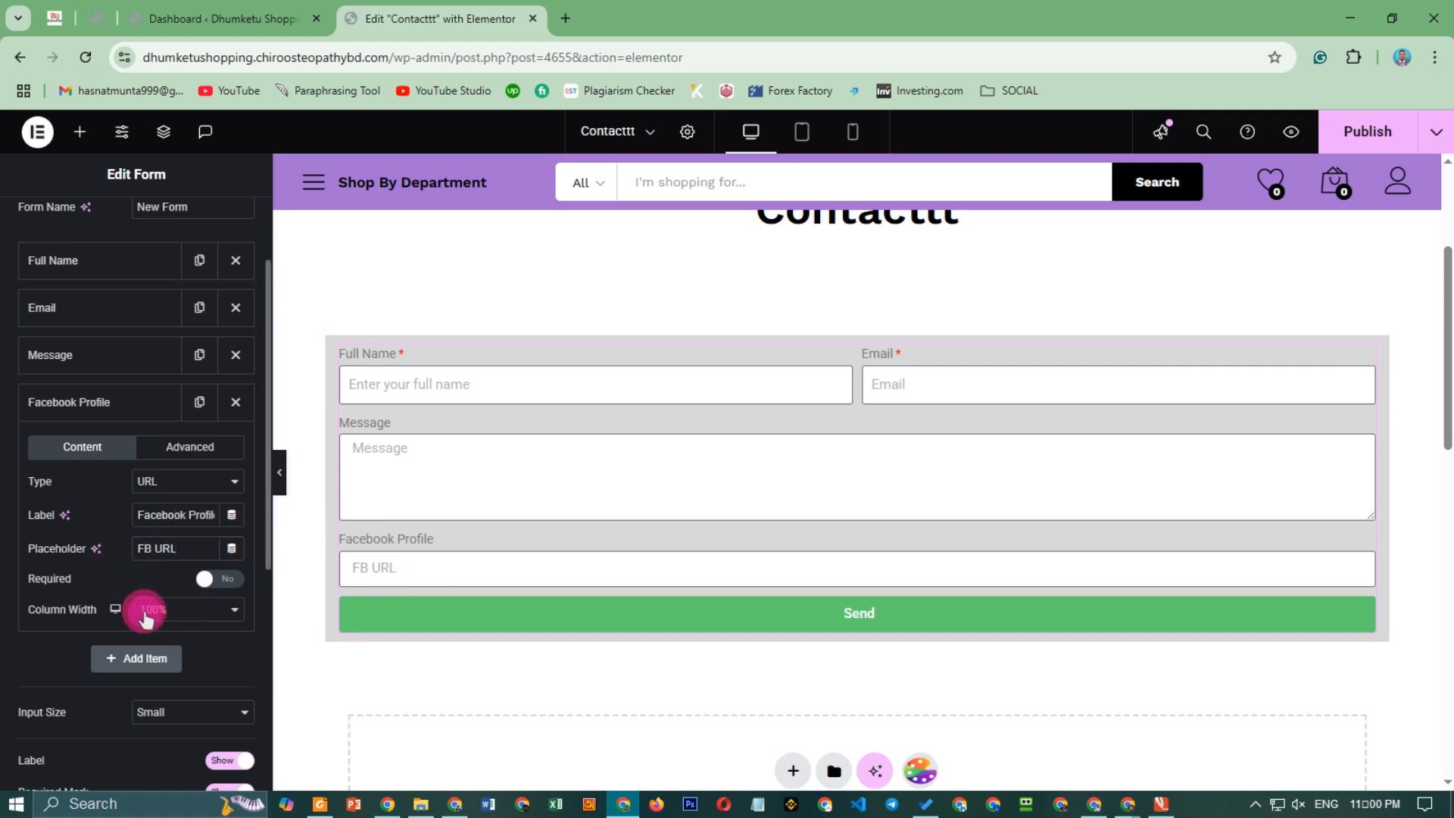
left_click(165, 483)
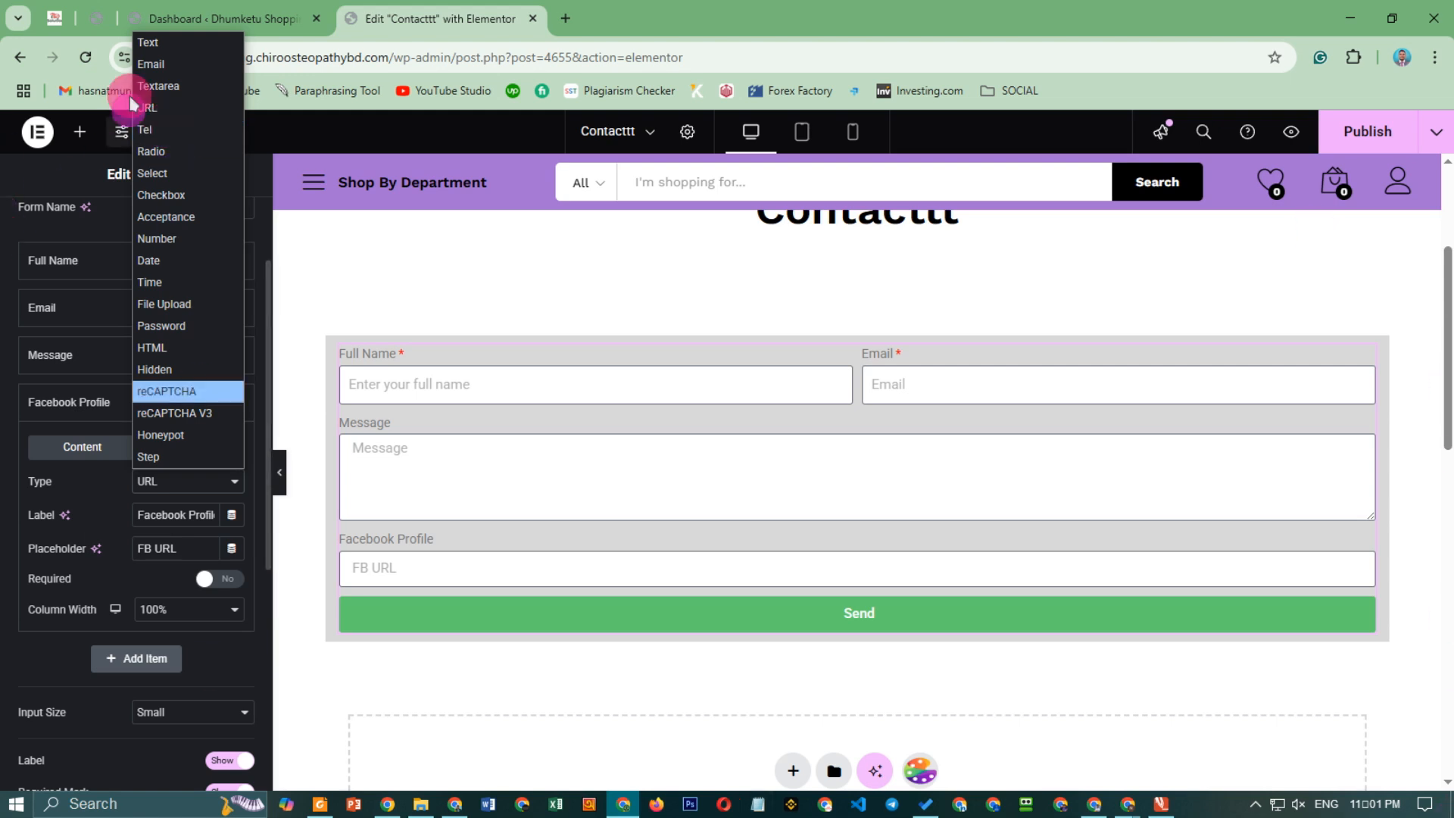
left_click(159, 130)
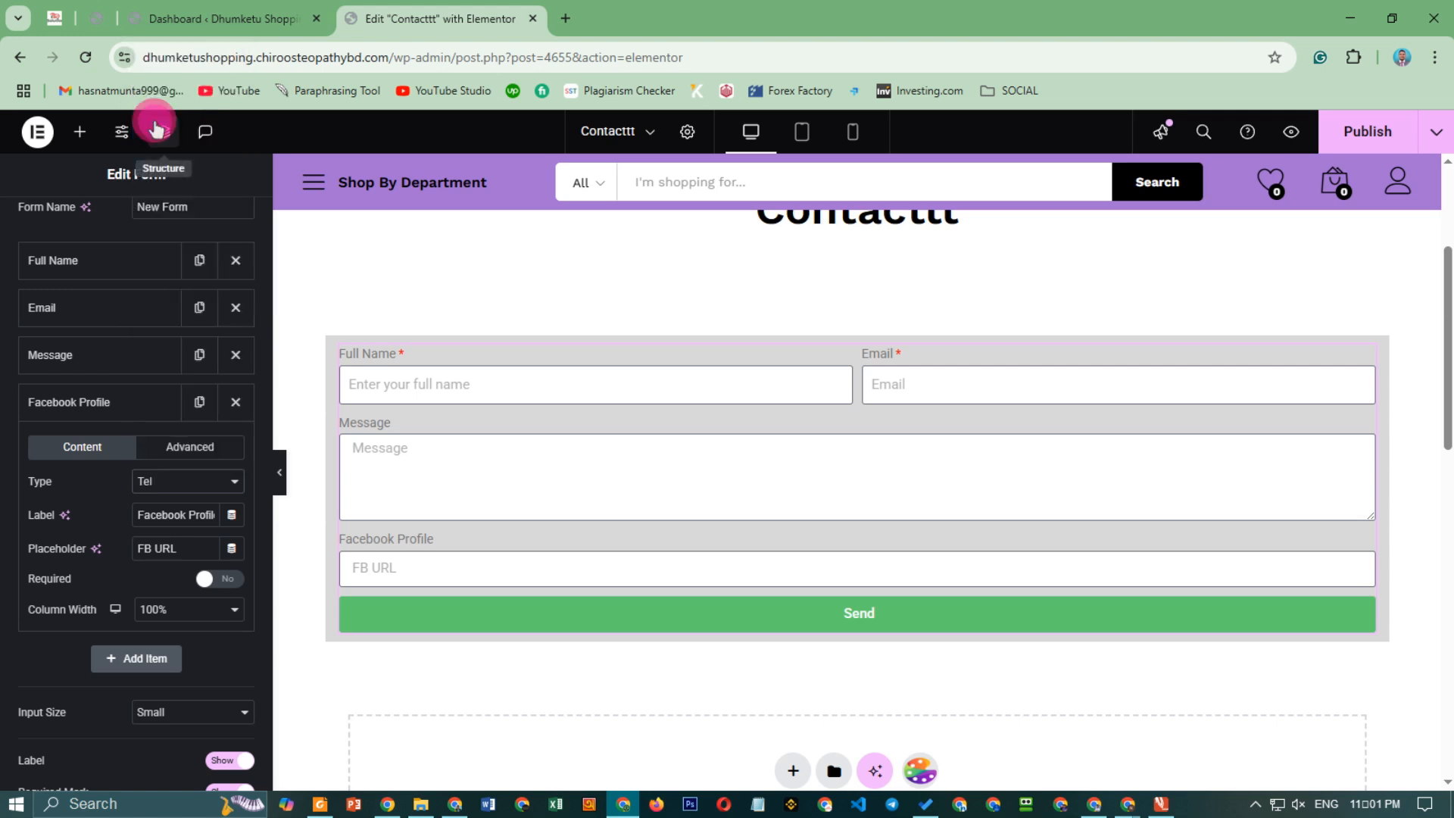
left_click(172, 491)
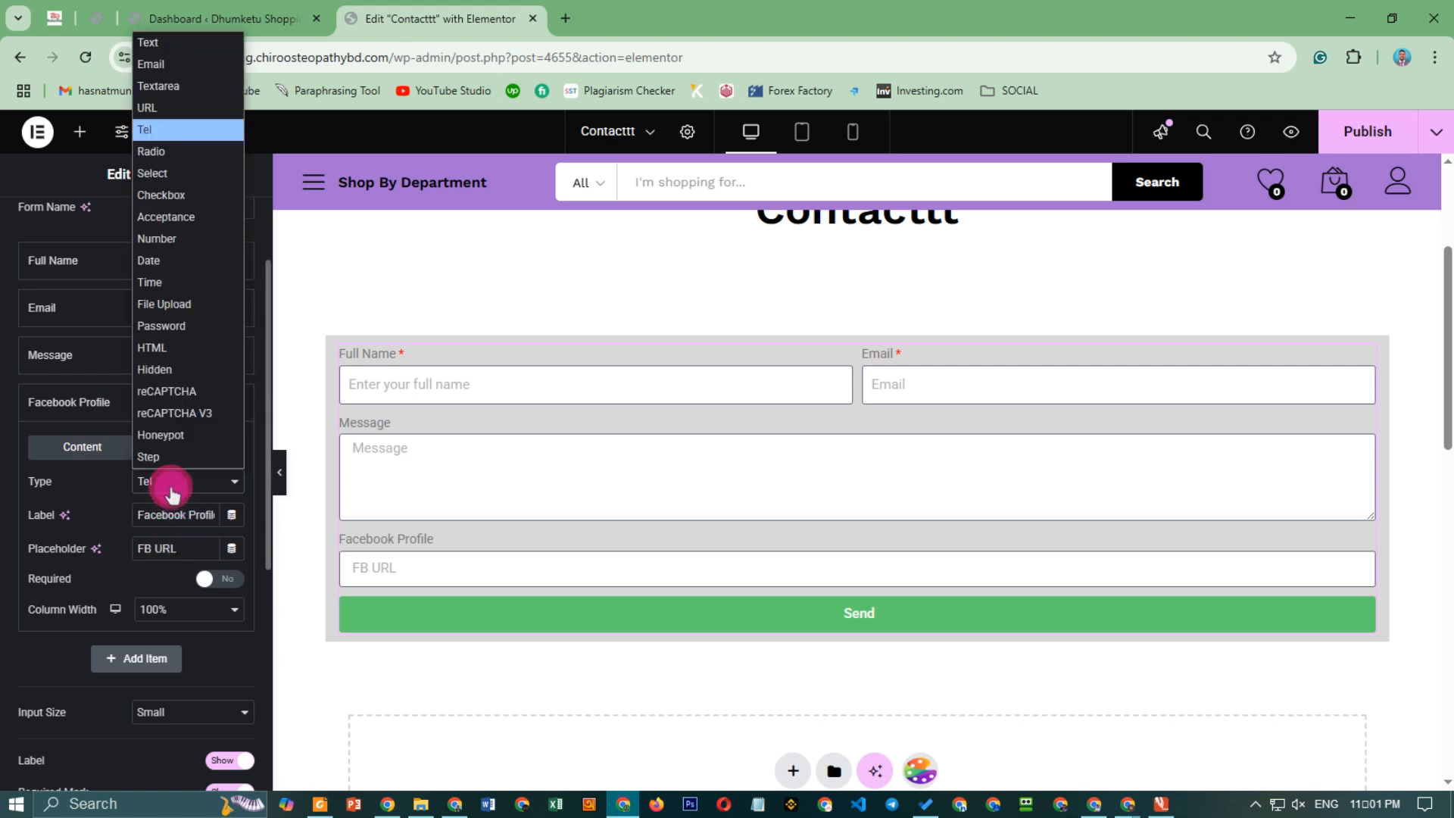
left_click(170, 482)
left_click(165, 485)
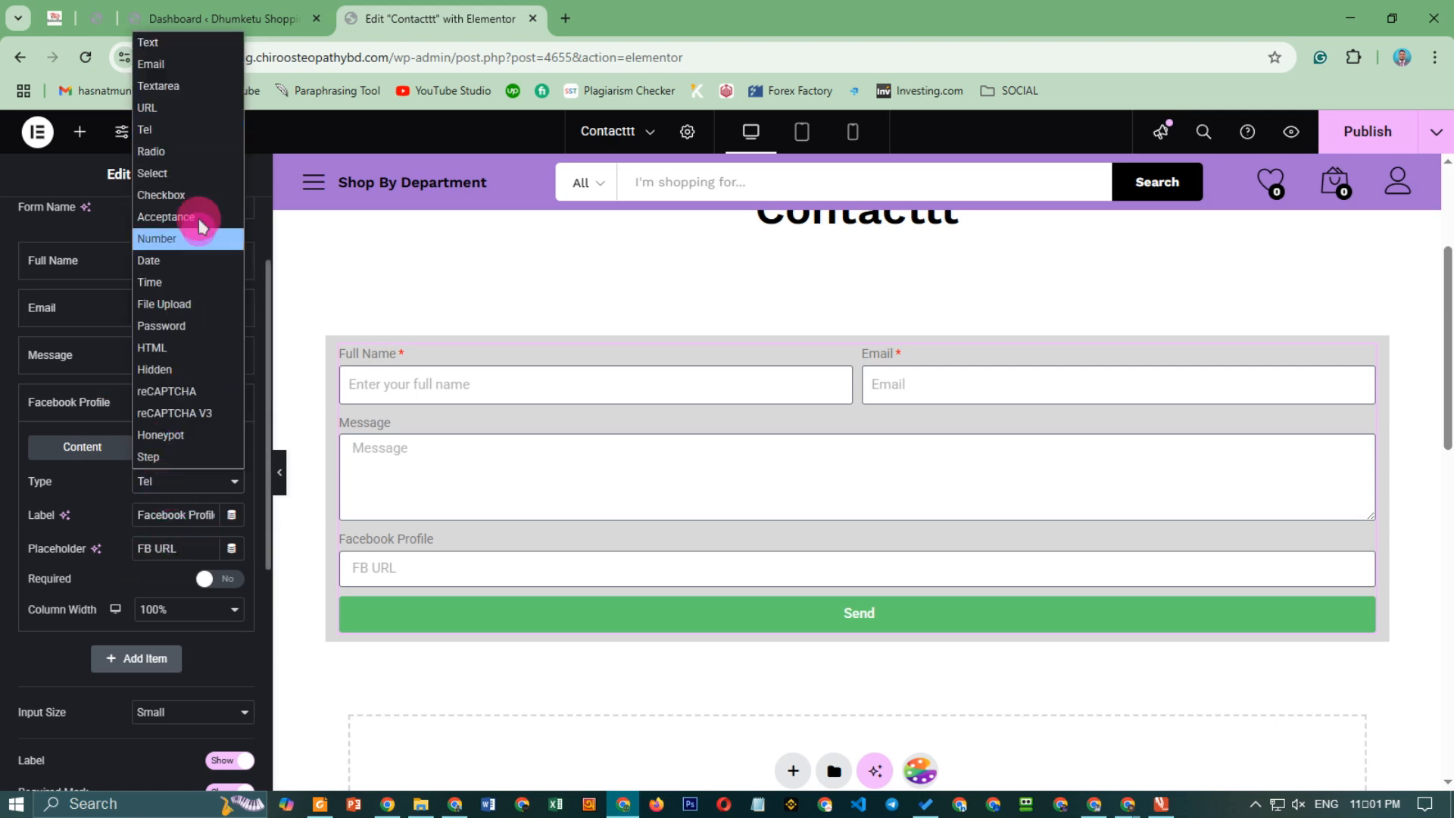
left_click(180, 108)
Duplicate the Facebook Profile field and set the copy's type to Tel.
left_click(115, 406)
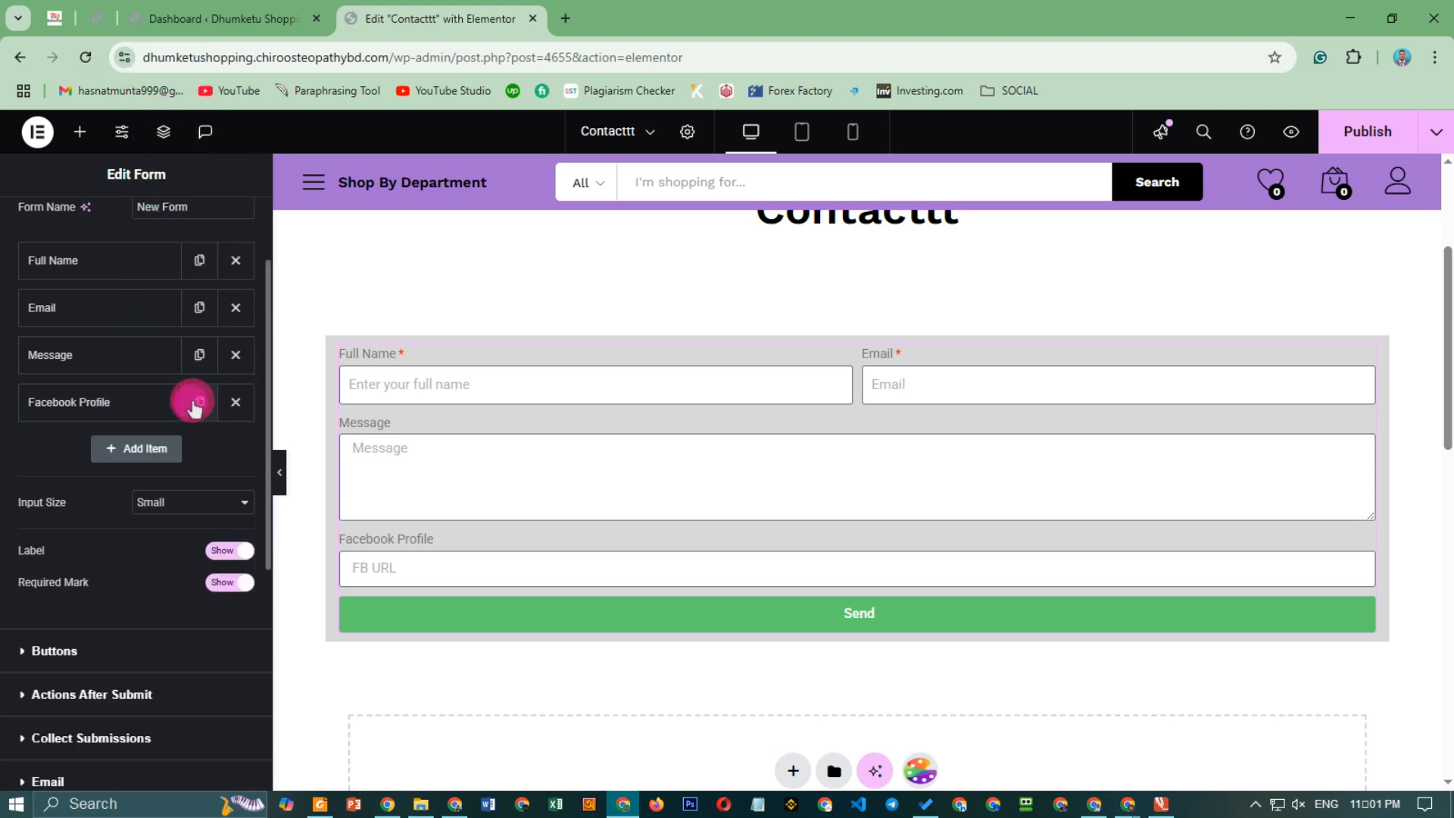
left_click(198, 402)
left_click(98, 449)
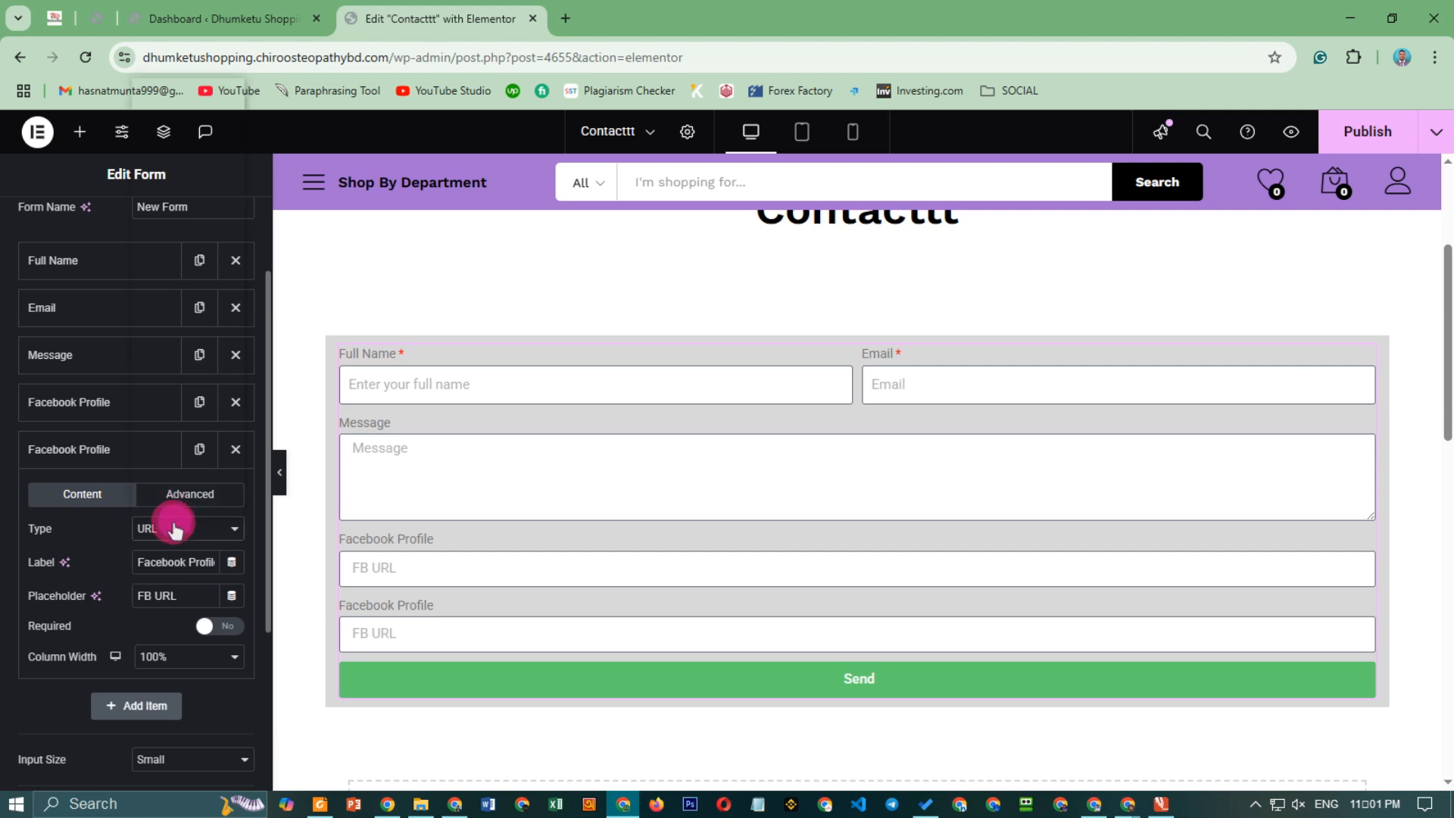
left_click(177, 523)
left_click(181, 176)
Try entering the test text "abksdbfuiwefbuqwe" into the Tel field on the page preview, and clear it again.
left_click(443, 628)
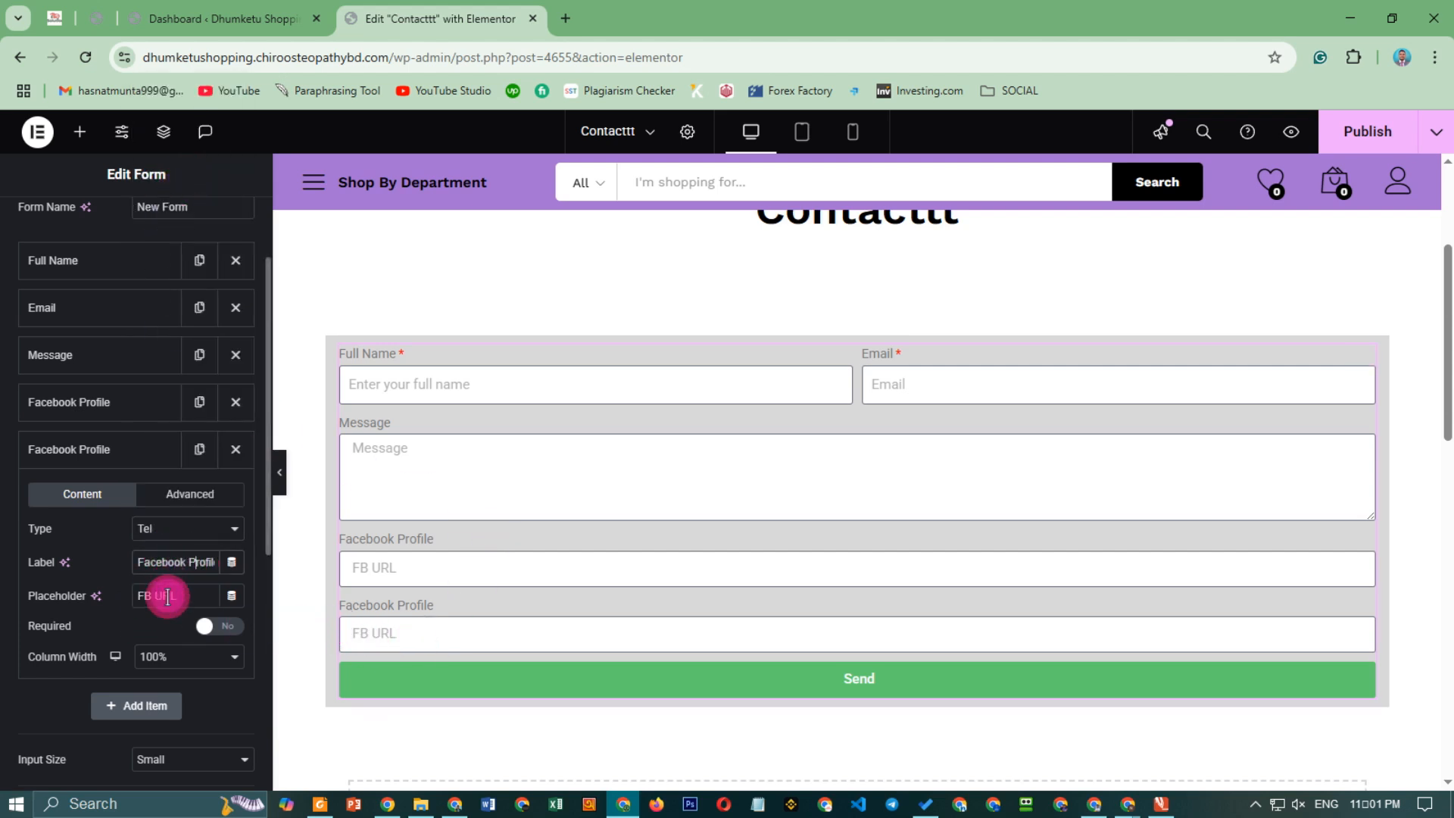
scroll(156, 621, "down", 5)
scroll(156, 520, "up", 3)
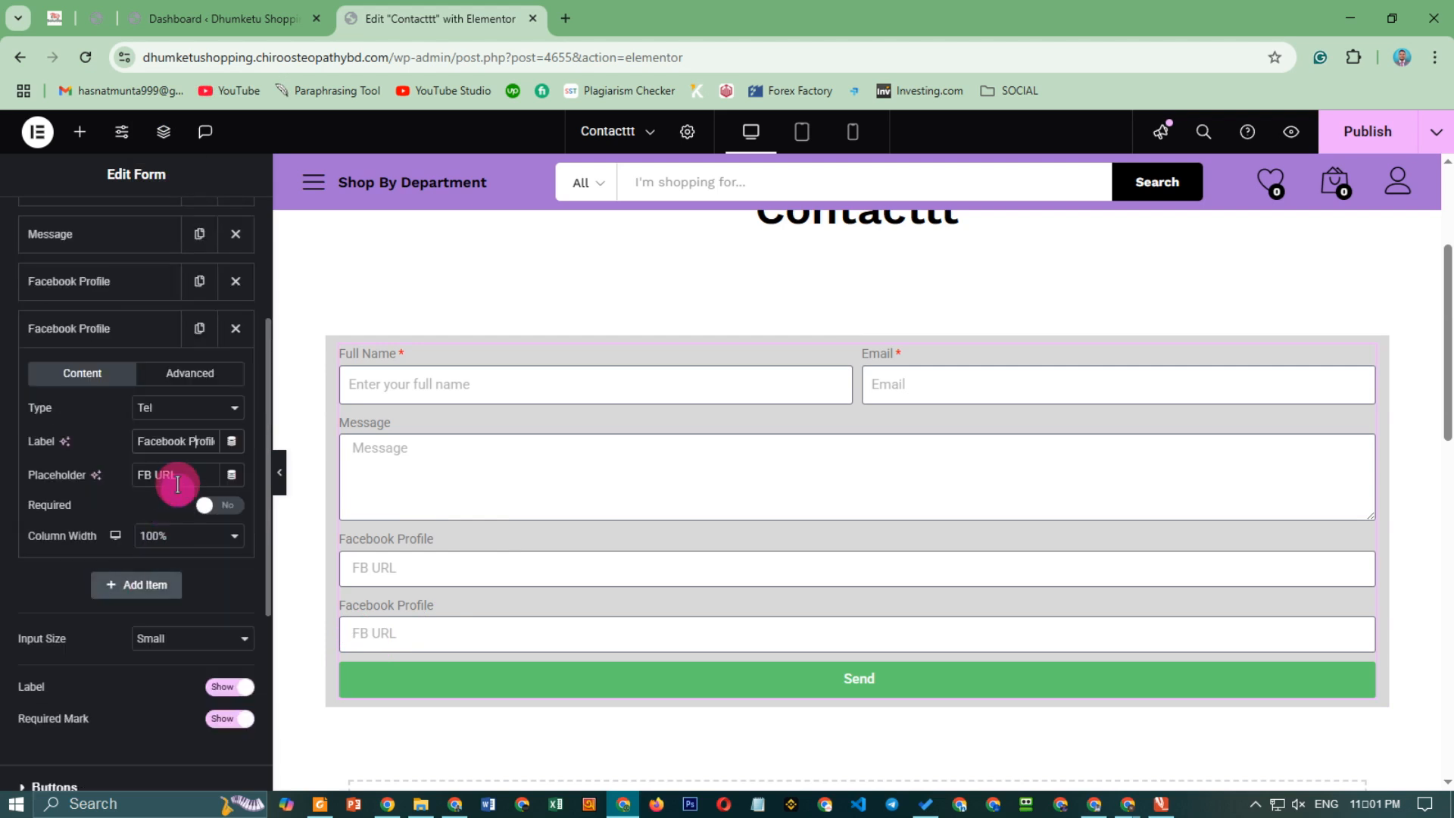
left_click(179, 410)
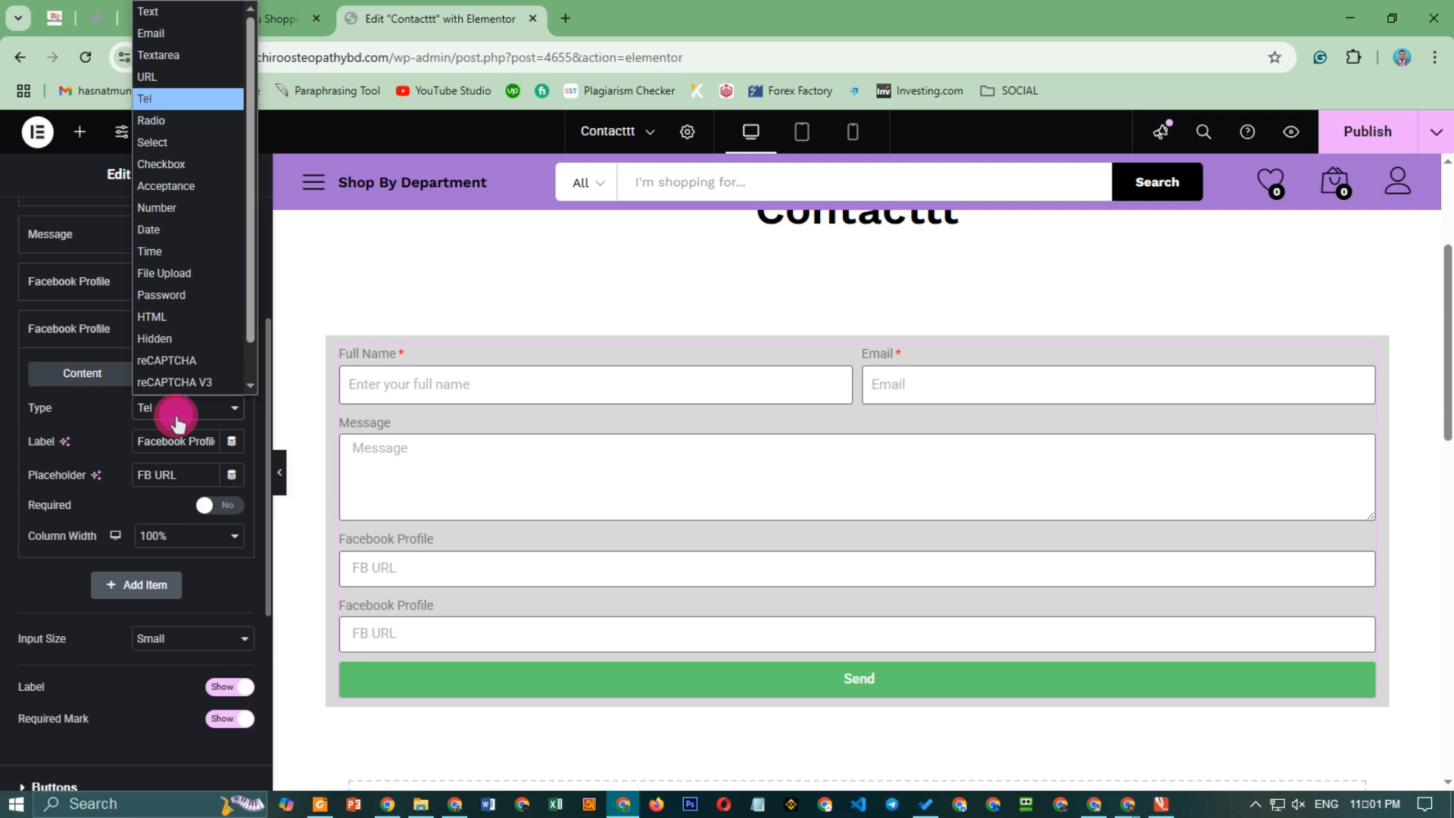
left_click(179, 421)
left_click(530, 640)
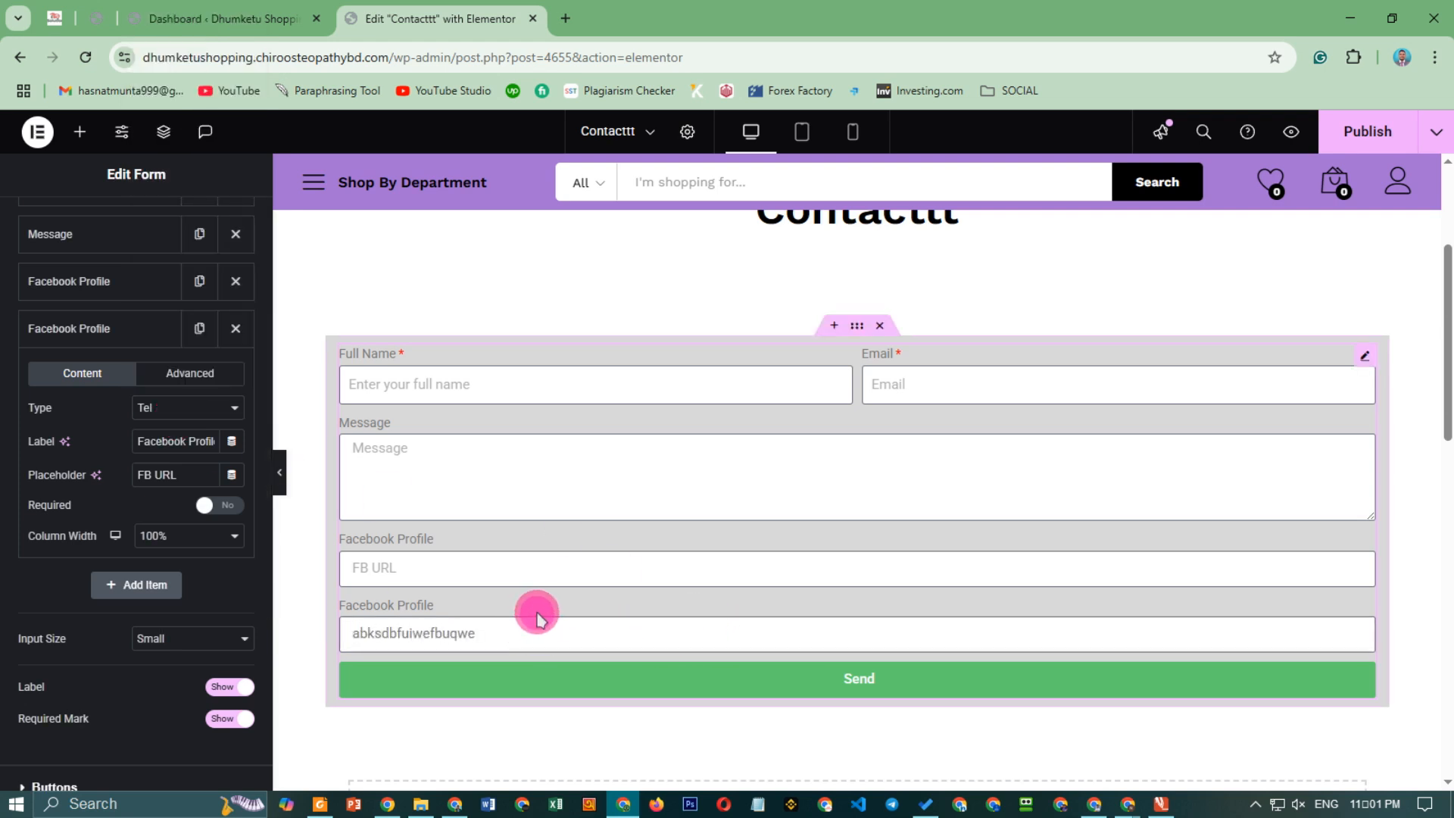
key("BackSpace")
key("BackSpace")
key("BackSpace")
key("BackSpace")
key("BackSpace")
key("BackSpace")
key("BackSpace")
key("BackSpace")
key("BackSpace")
key("BackSpace")
key("BackSpace")
key("BackSpace")
key("BackSpace")
key("BackSpace")
key("BackSpace")
key("BackSpace")
key("BackSpace")
key("BackSpace")
key("BackSpace")
key("BackSpace")
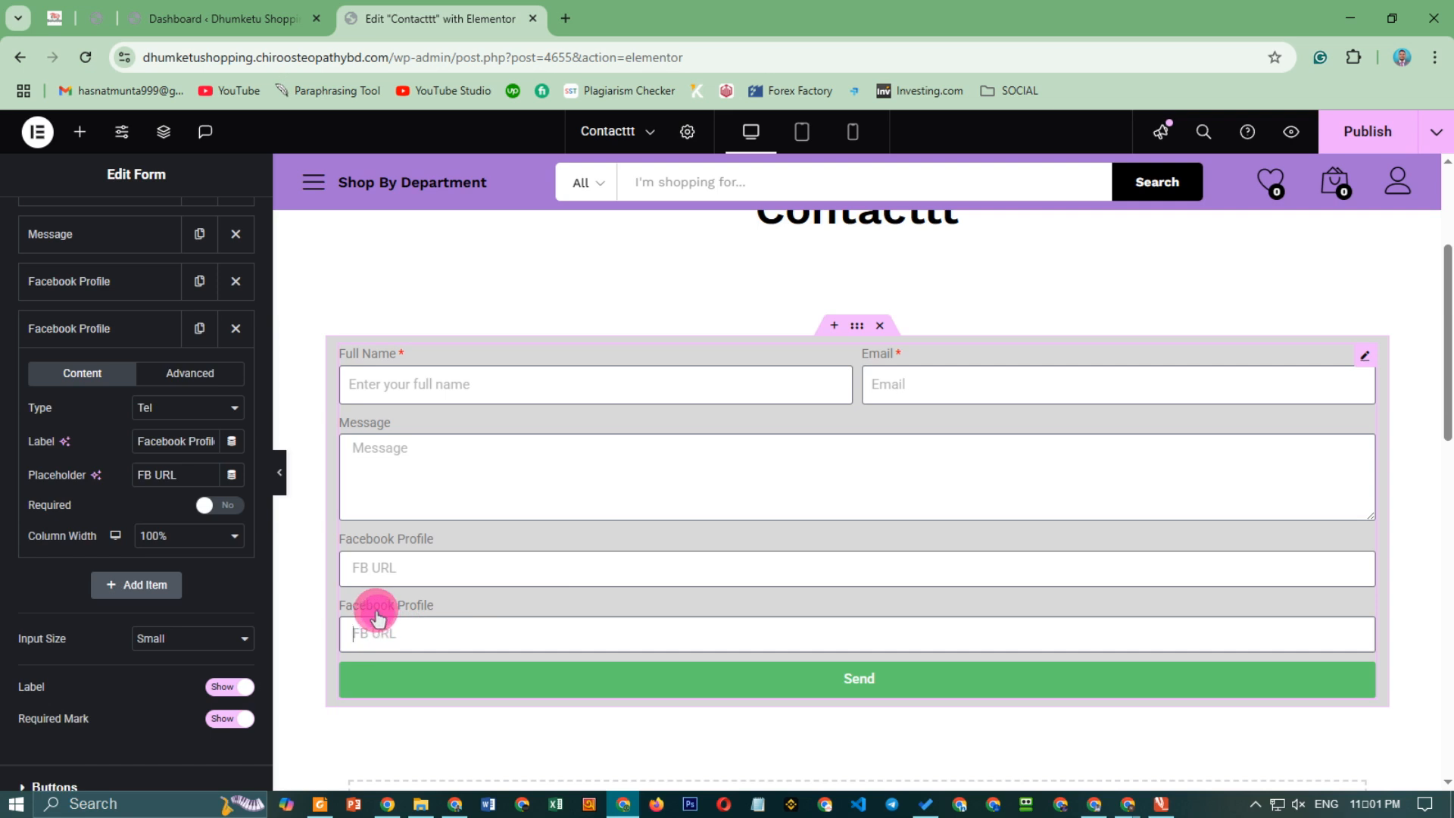
left_click(173, 411)
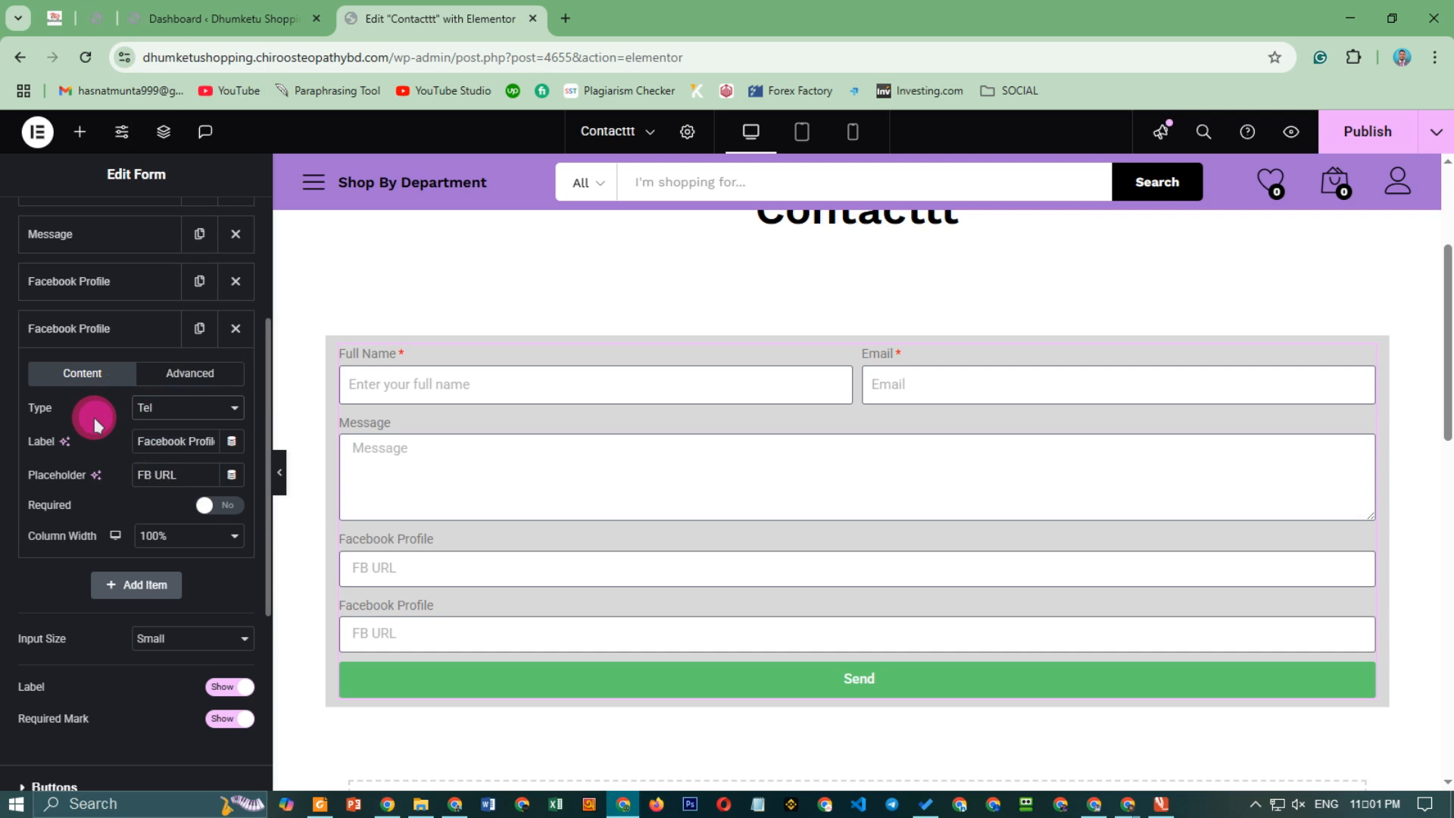
left_click(112, 331)
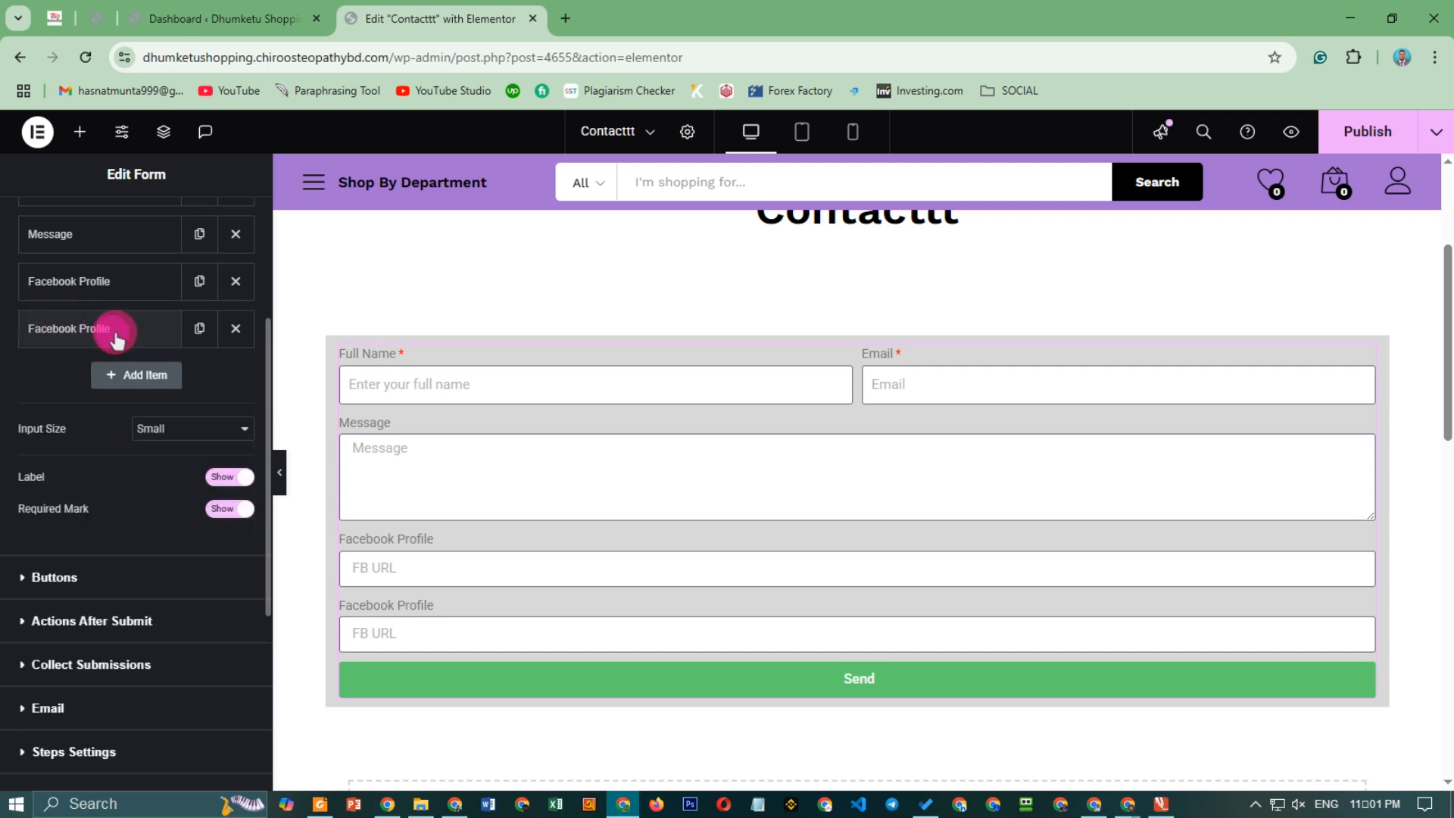
left_click(116, 334)
left_click(118, 330)
left_click(119, 331)
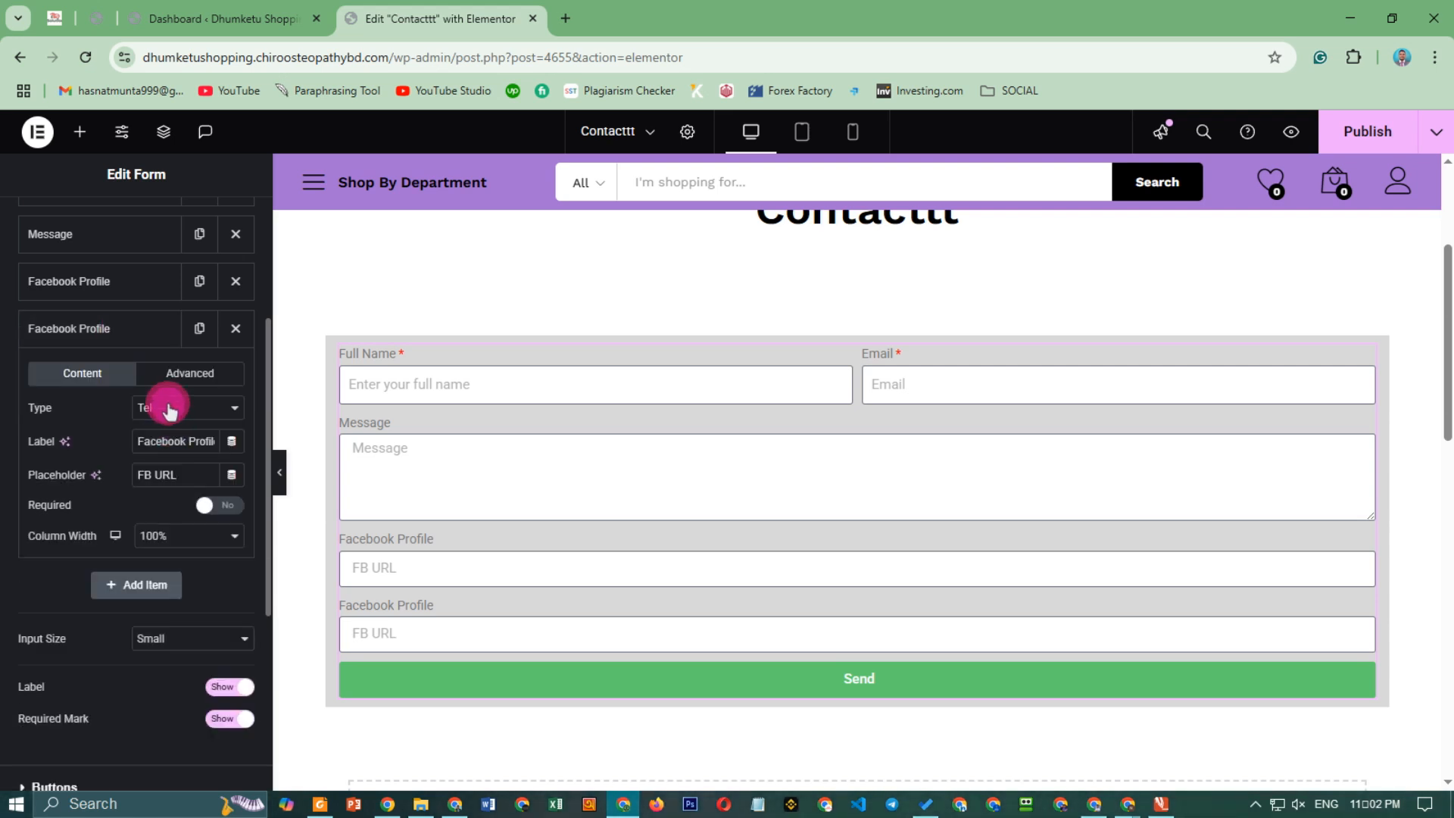
left_click(169, 410)
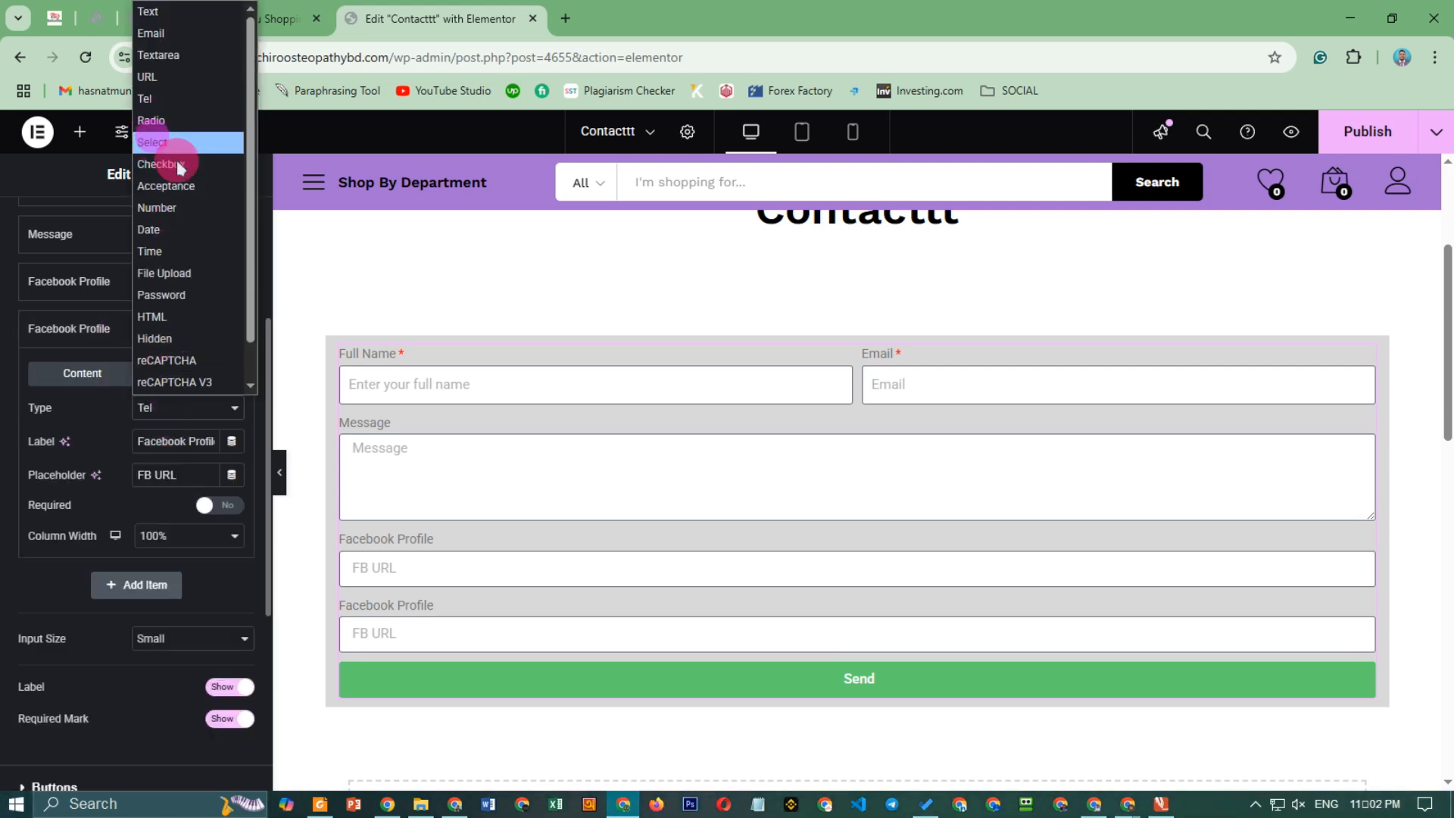
left_click(110, 436)
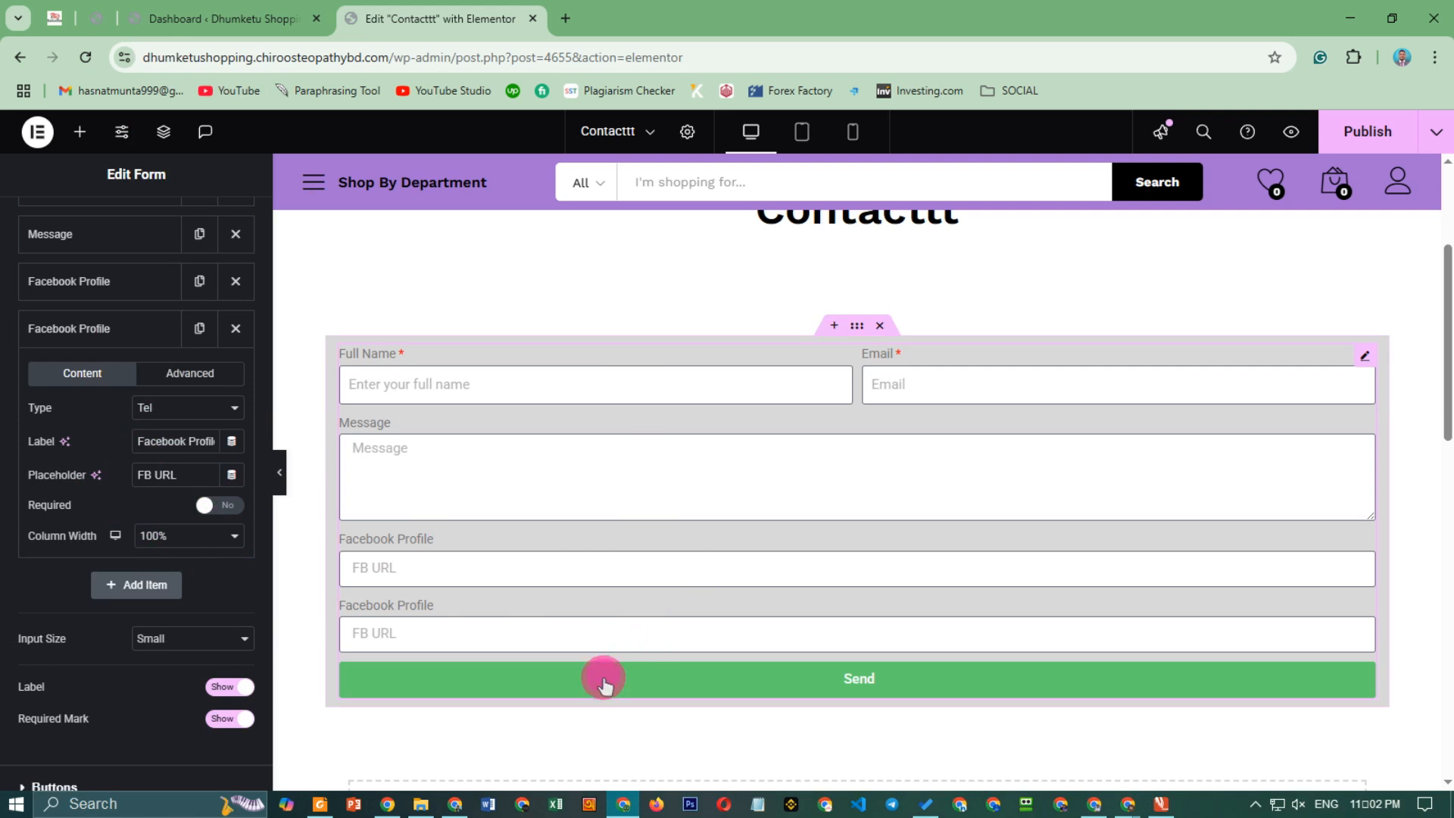
scroll(582, 666, "down", 2)
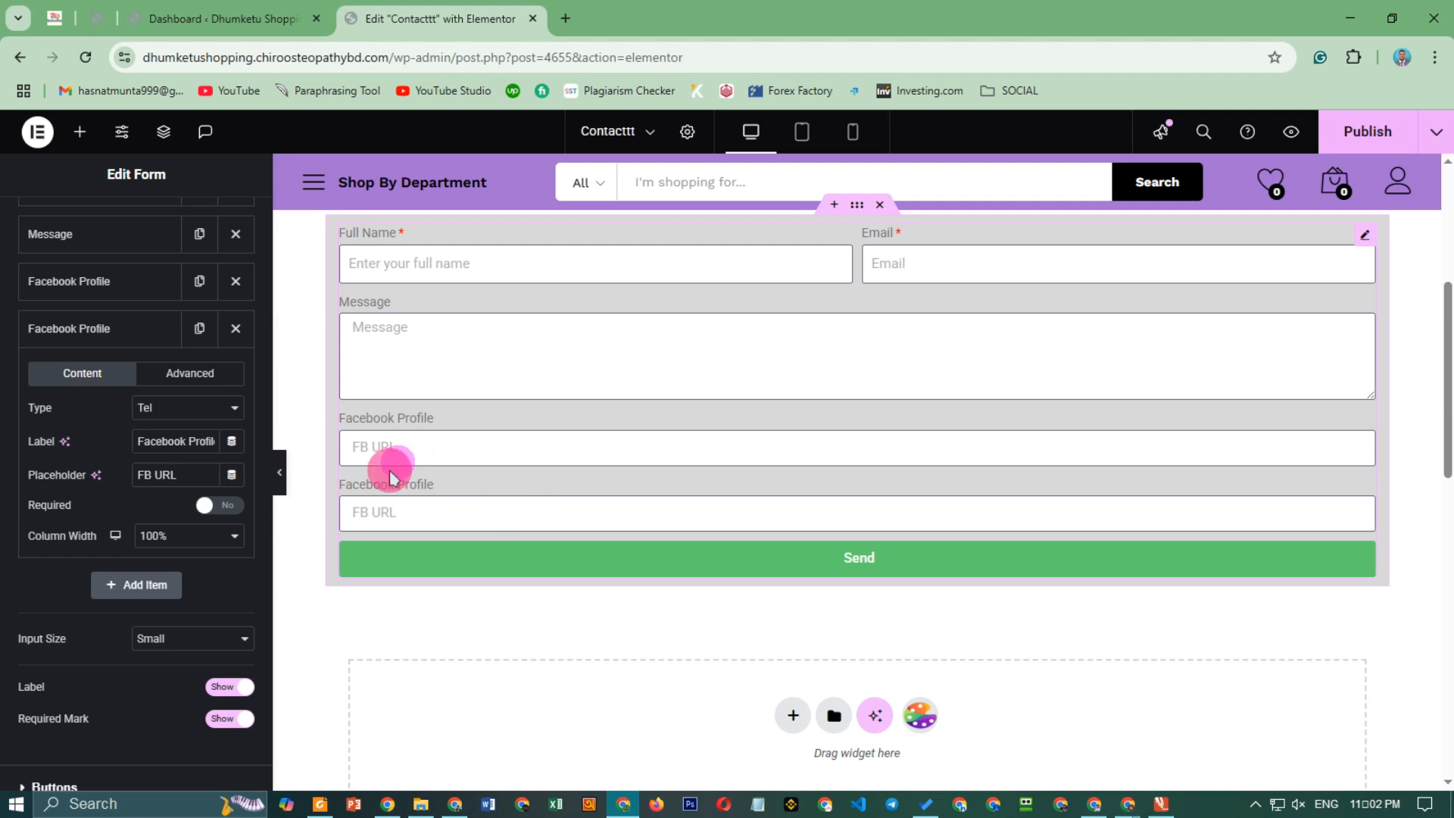
Duplicate the Tel field and set the new copy's type to Radio.
left_click(76, 330)
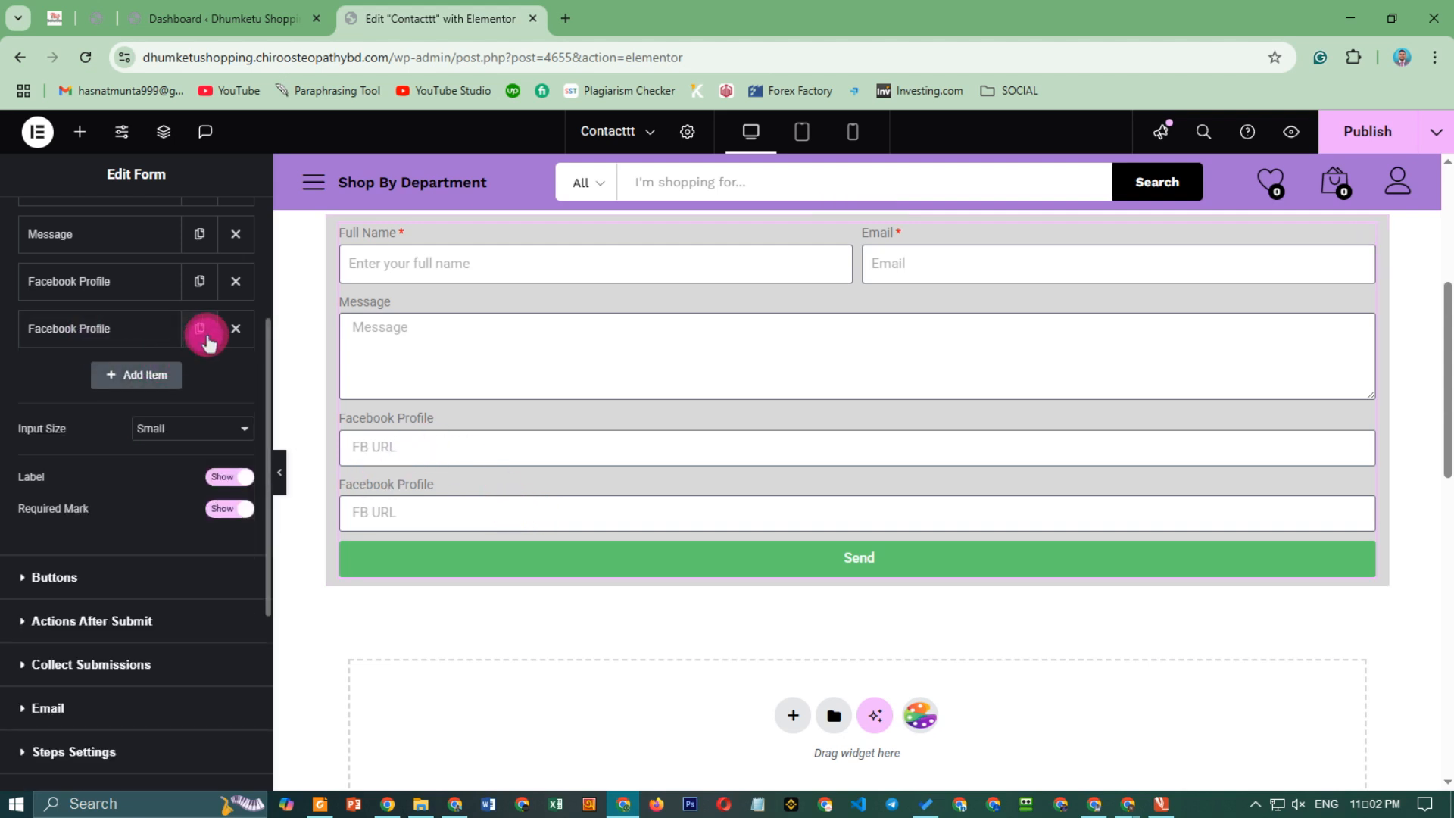
left_click(199, 327)
left_click(128, 376)
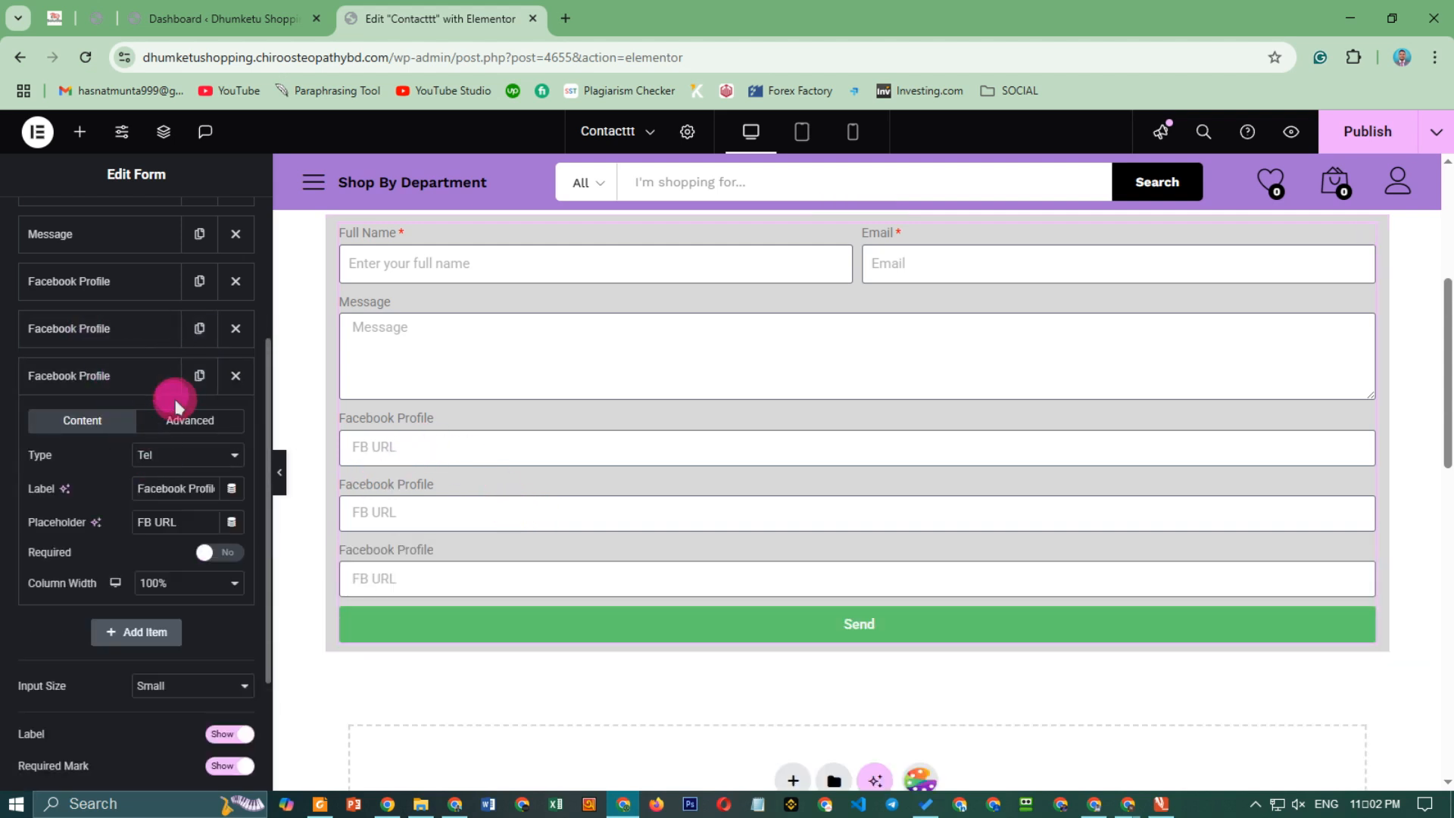
left_click(161, 456)
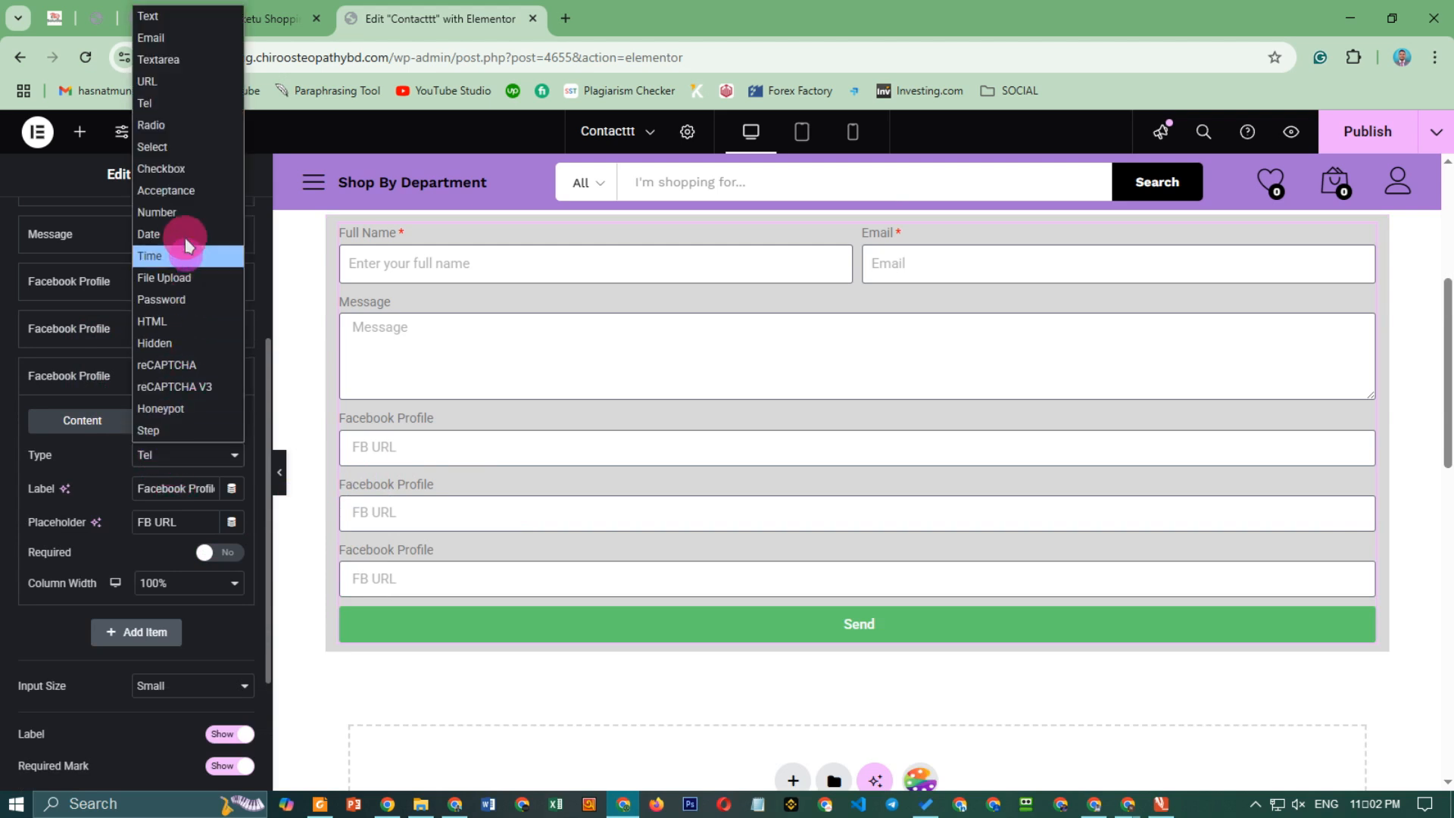
left_click(181, 122)
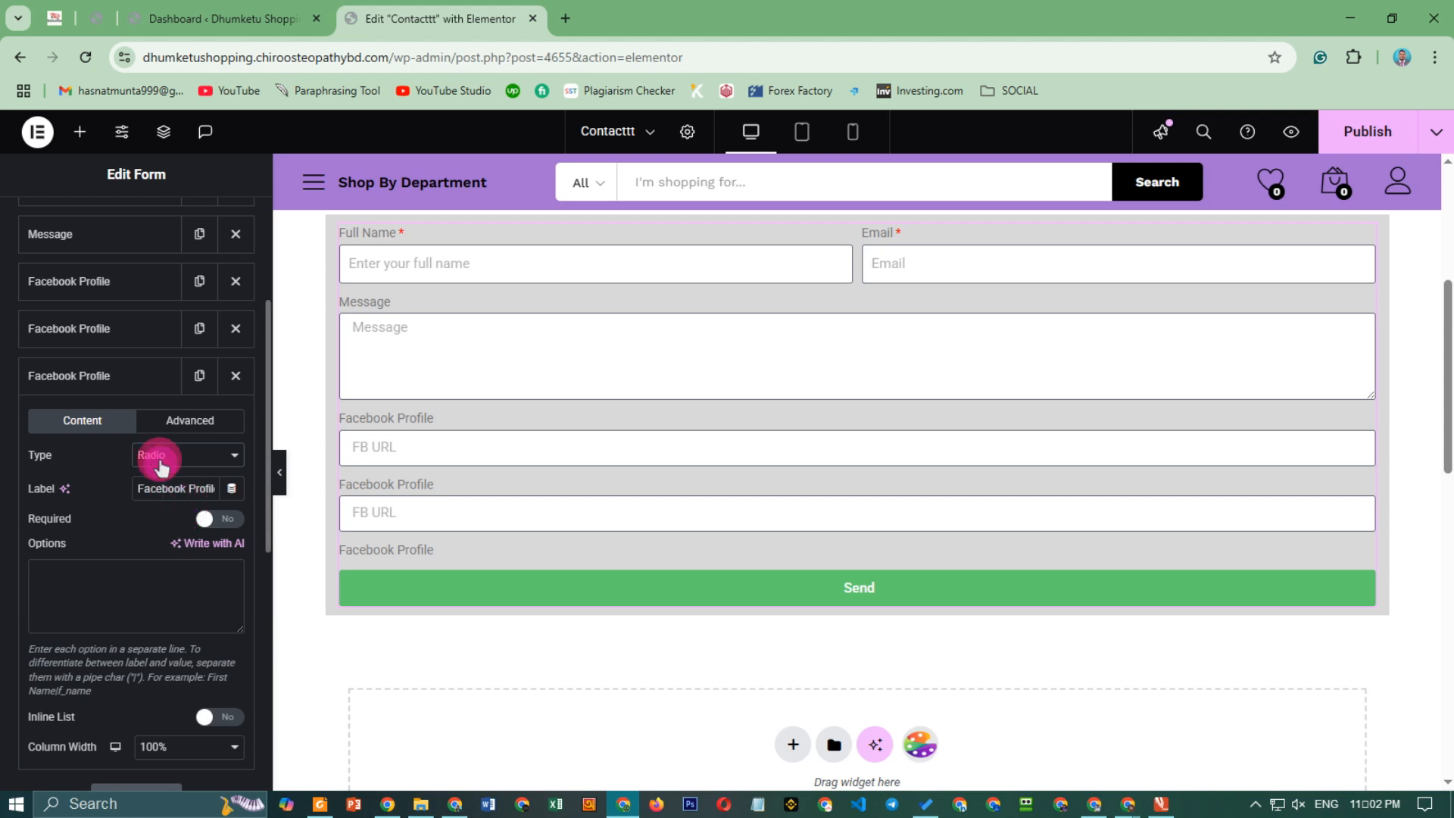
Enter Wordpress, Elementor and Astra as the Radio field's options, each on its own line.
left_click(100, 604)
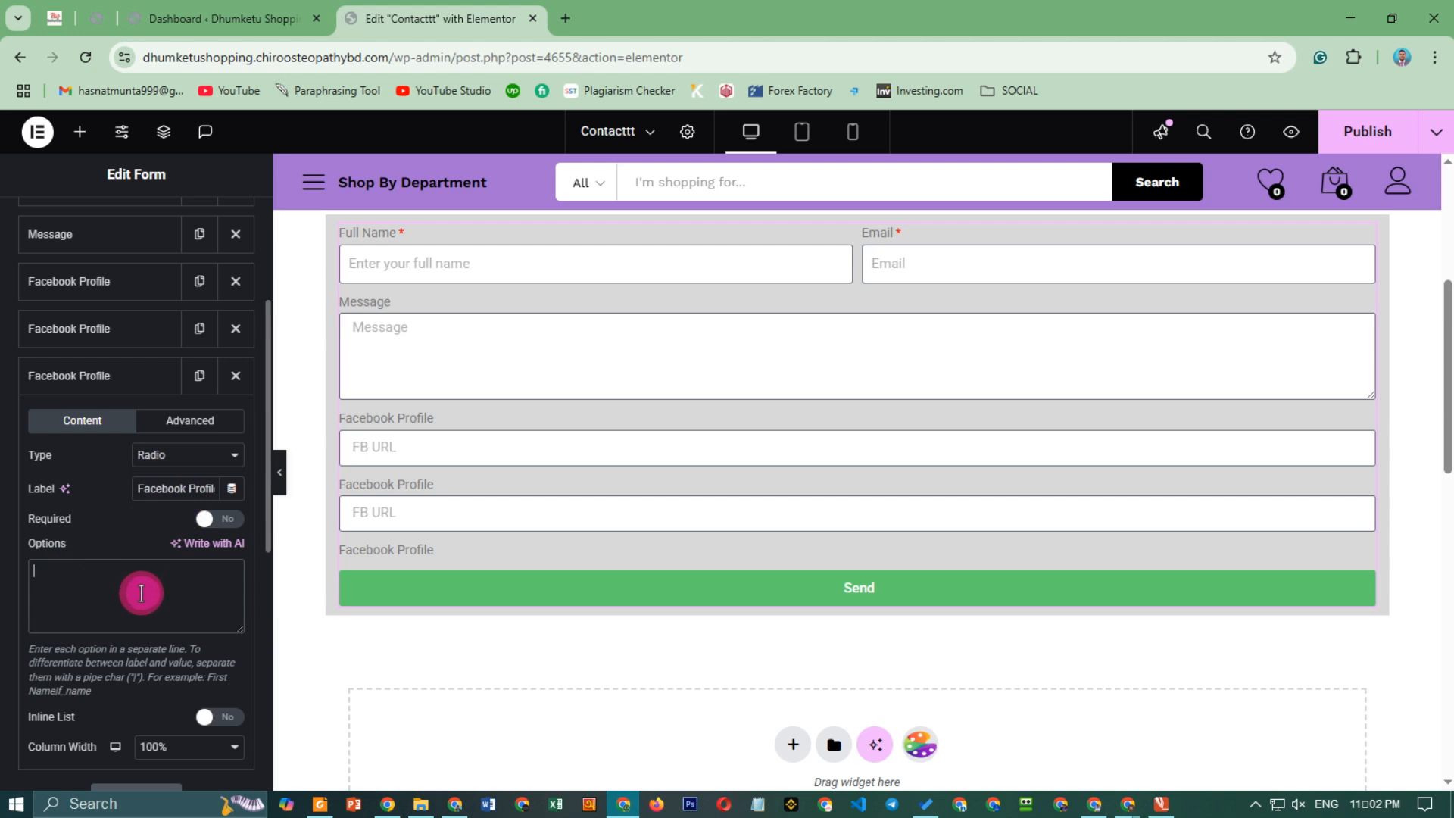
type("Wordpress")
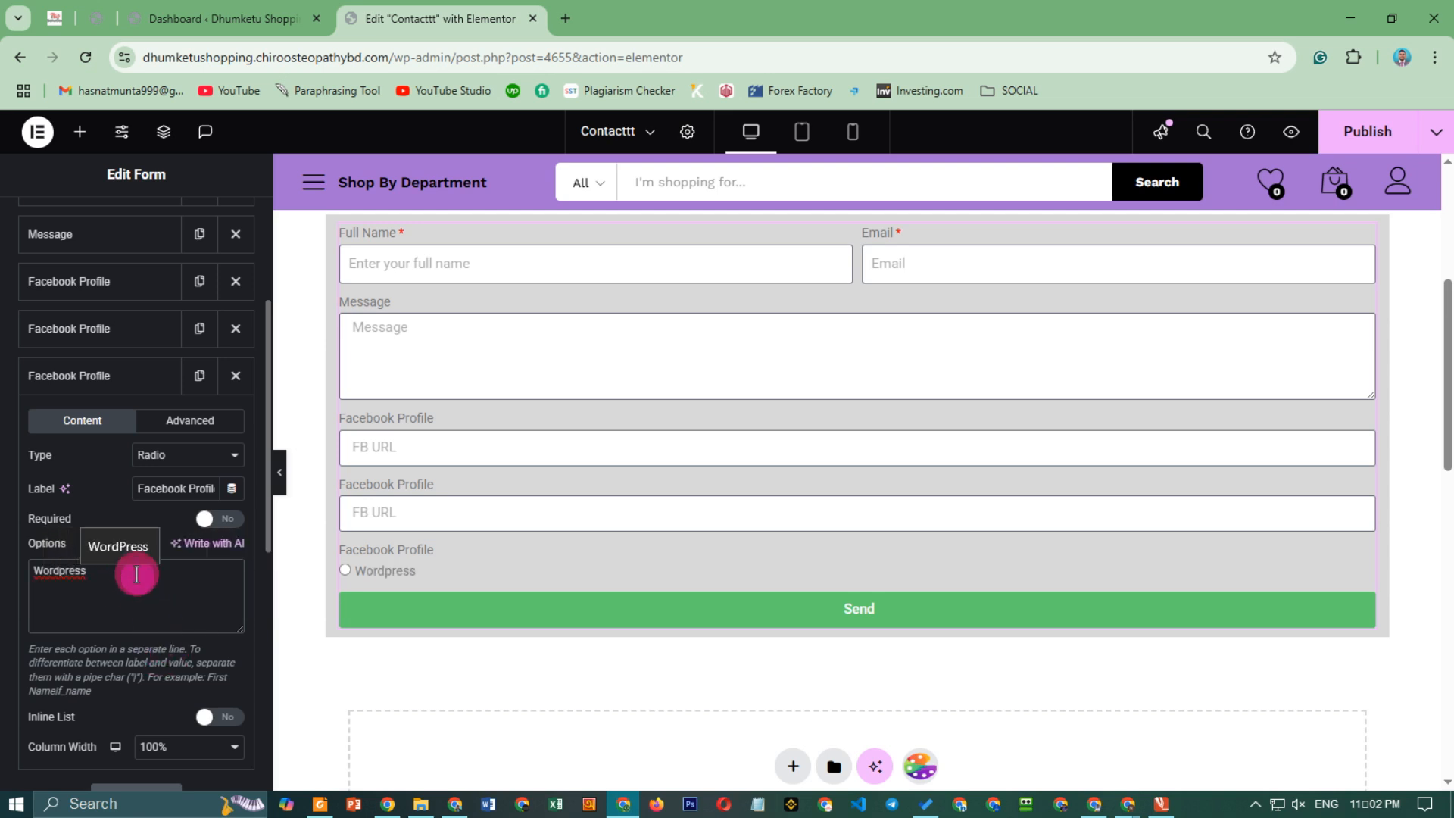
key("Return")
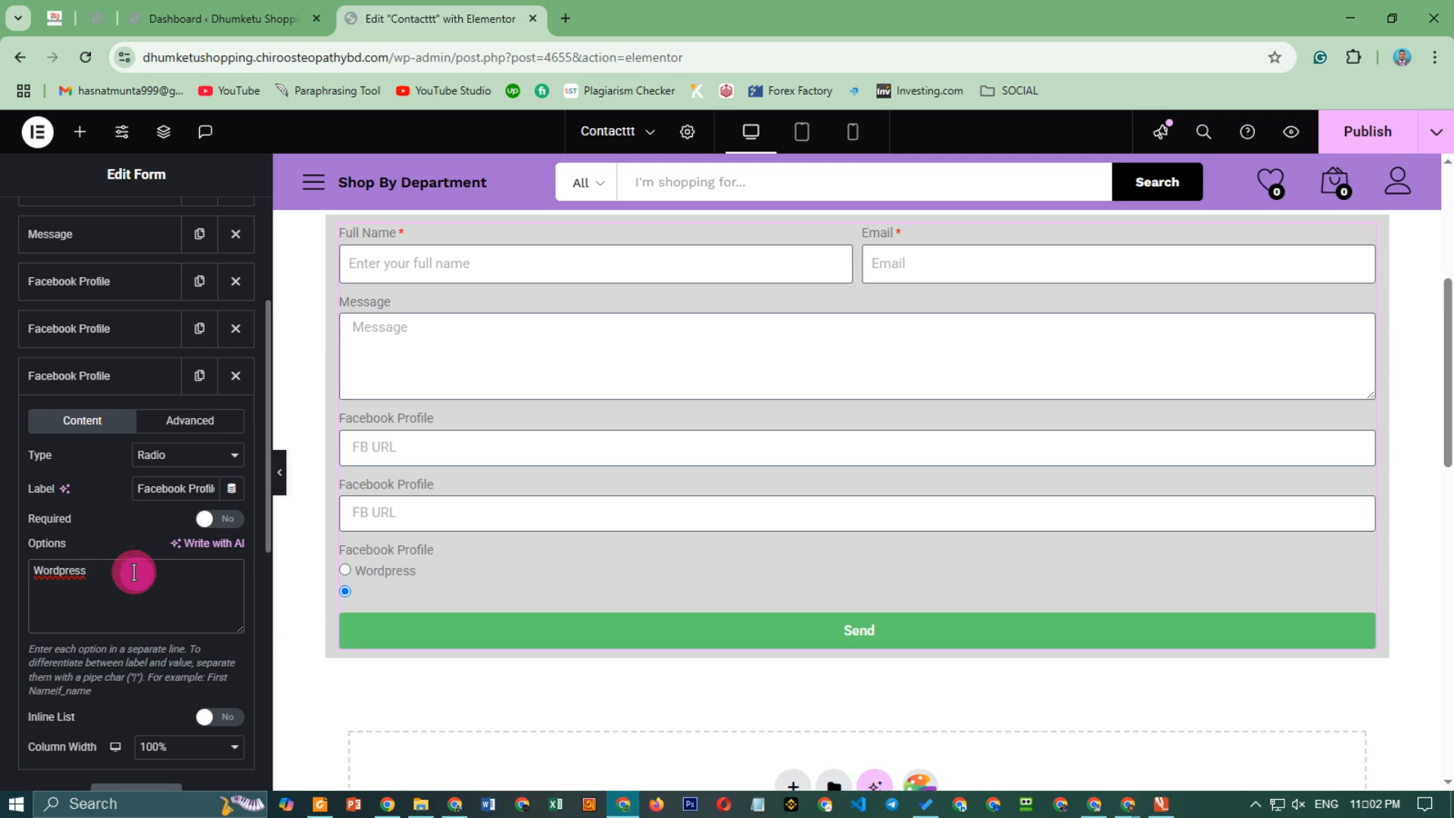
type("E")
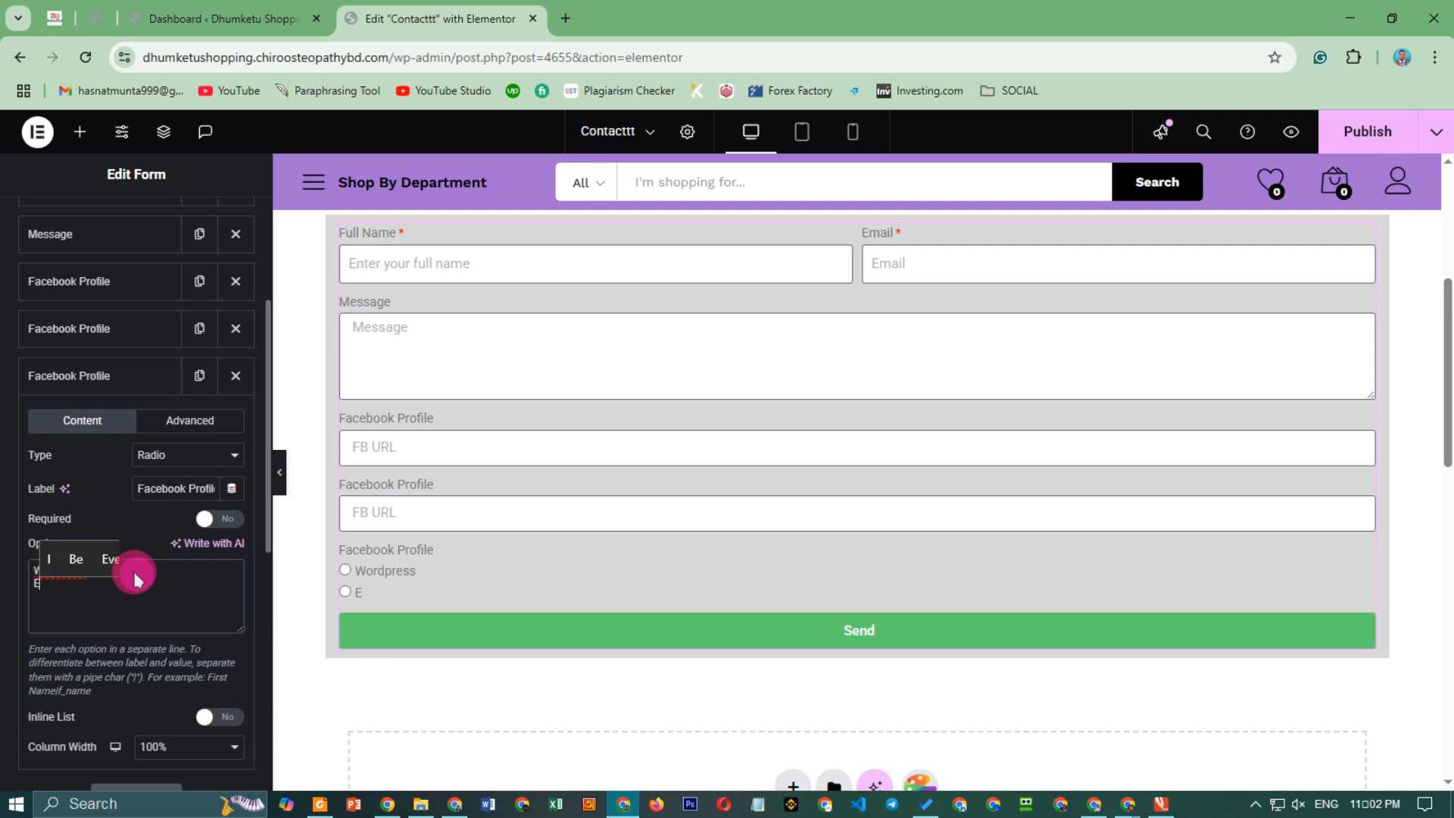
type("lementor")
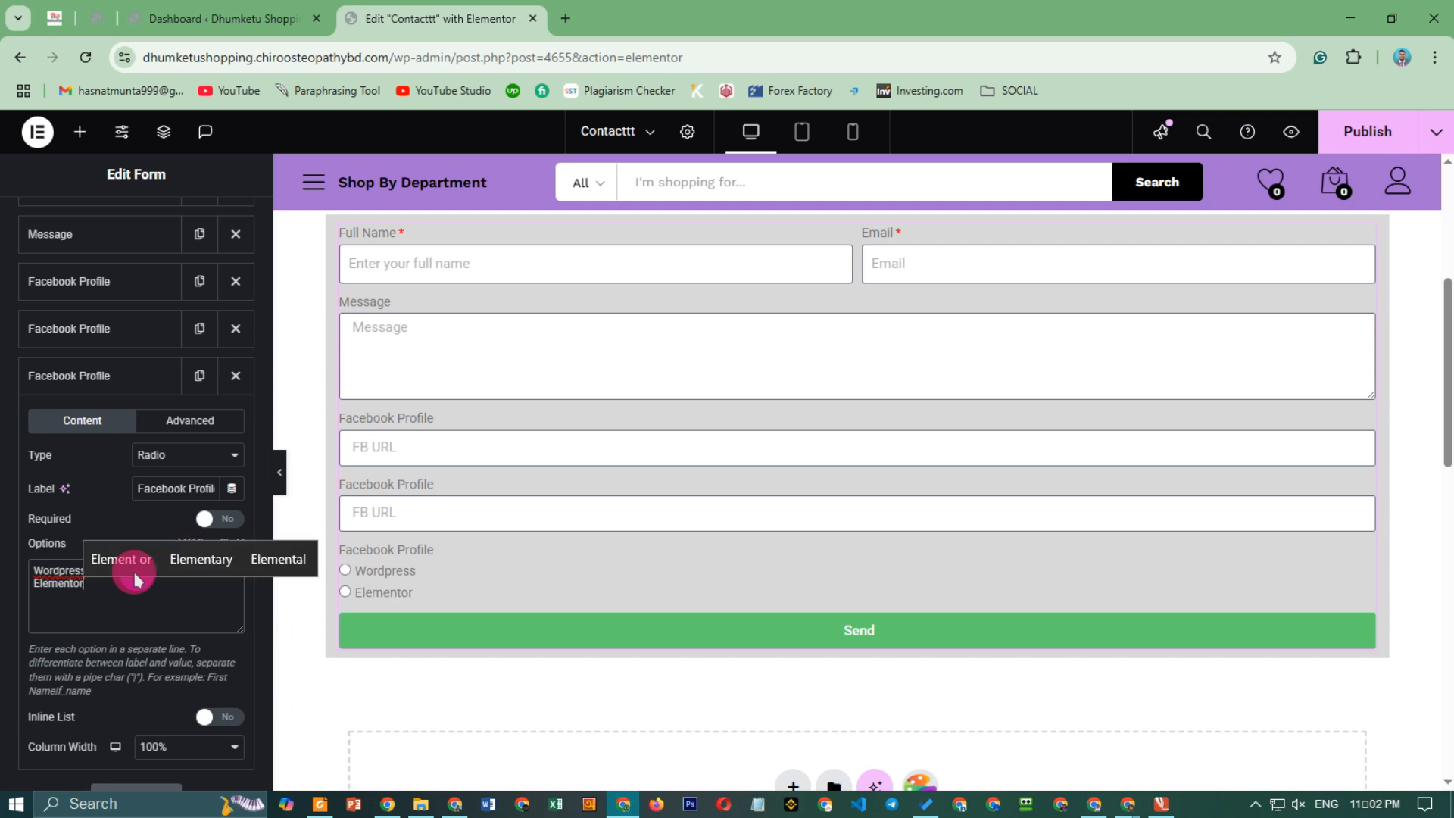
key("Return")
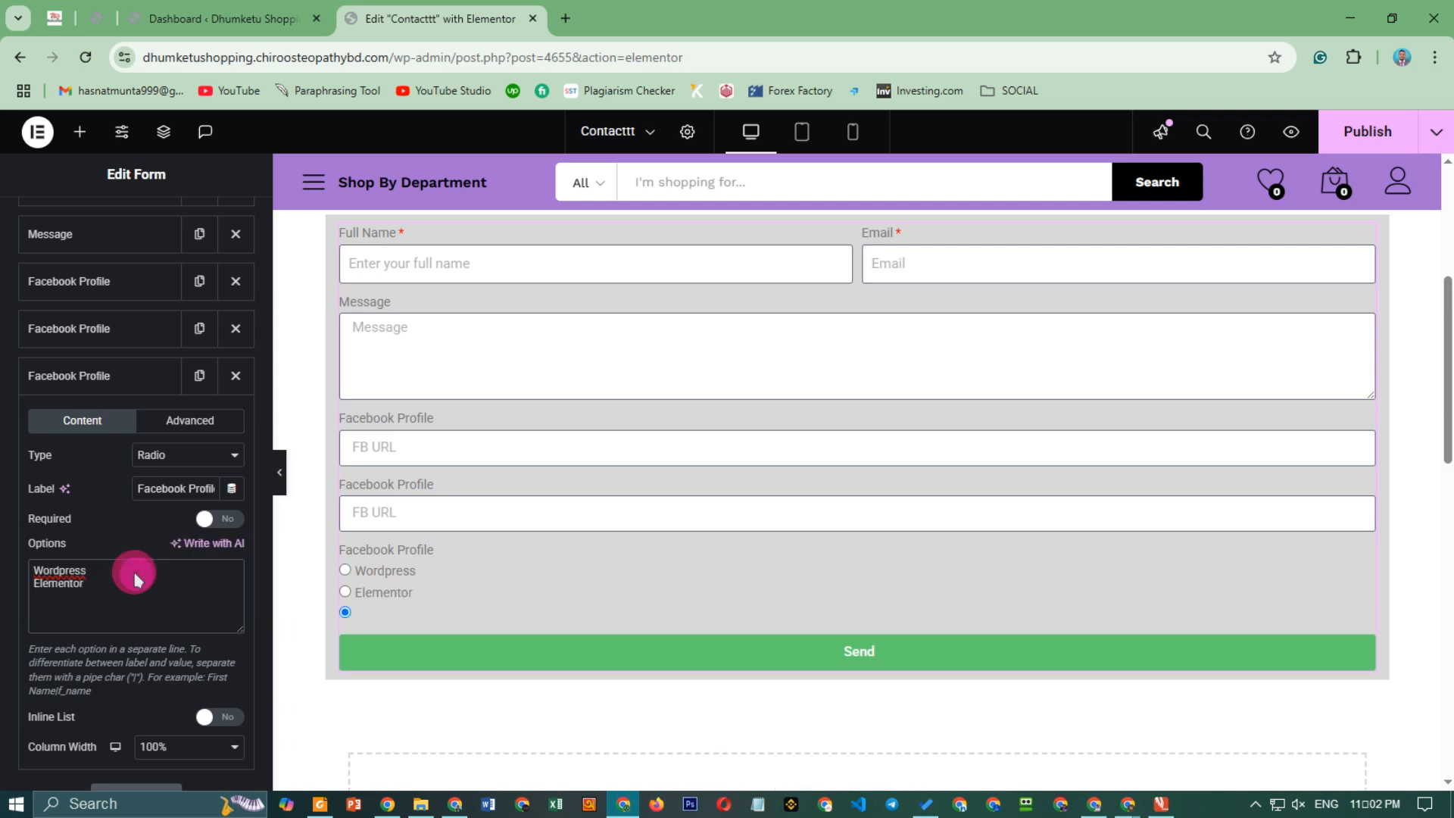
type("Astra")
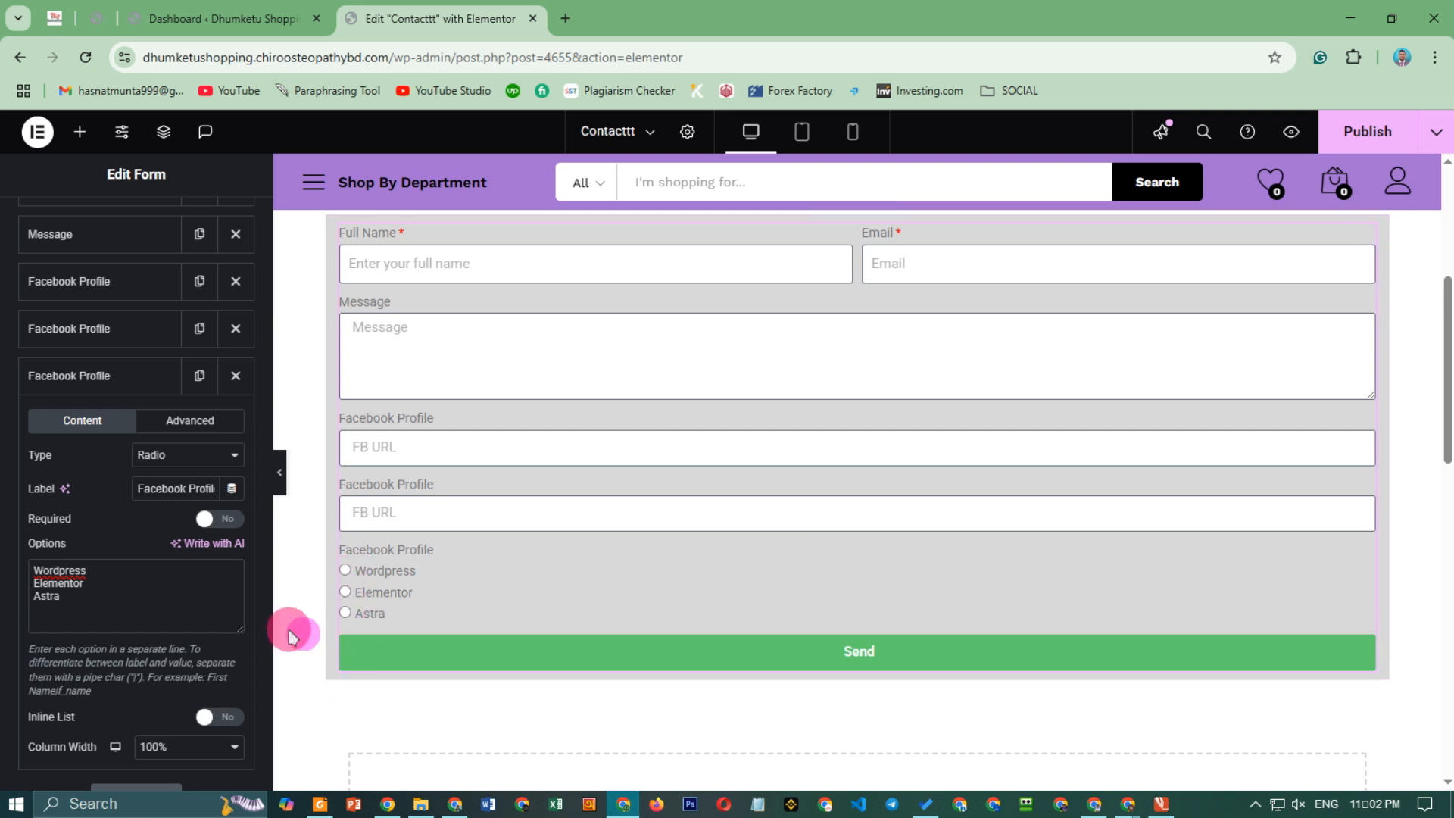
Replace the Radio field's label with "Choose Your Best Theme".
left_click_drag(186, 496, 217, 500)
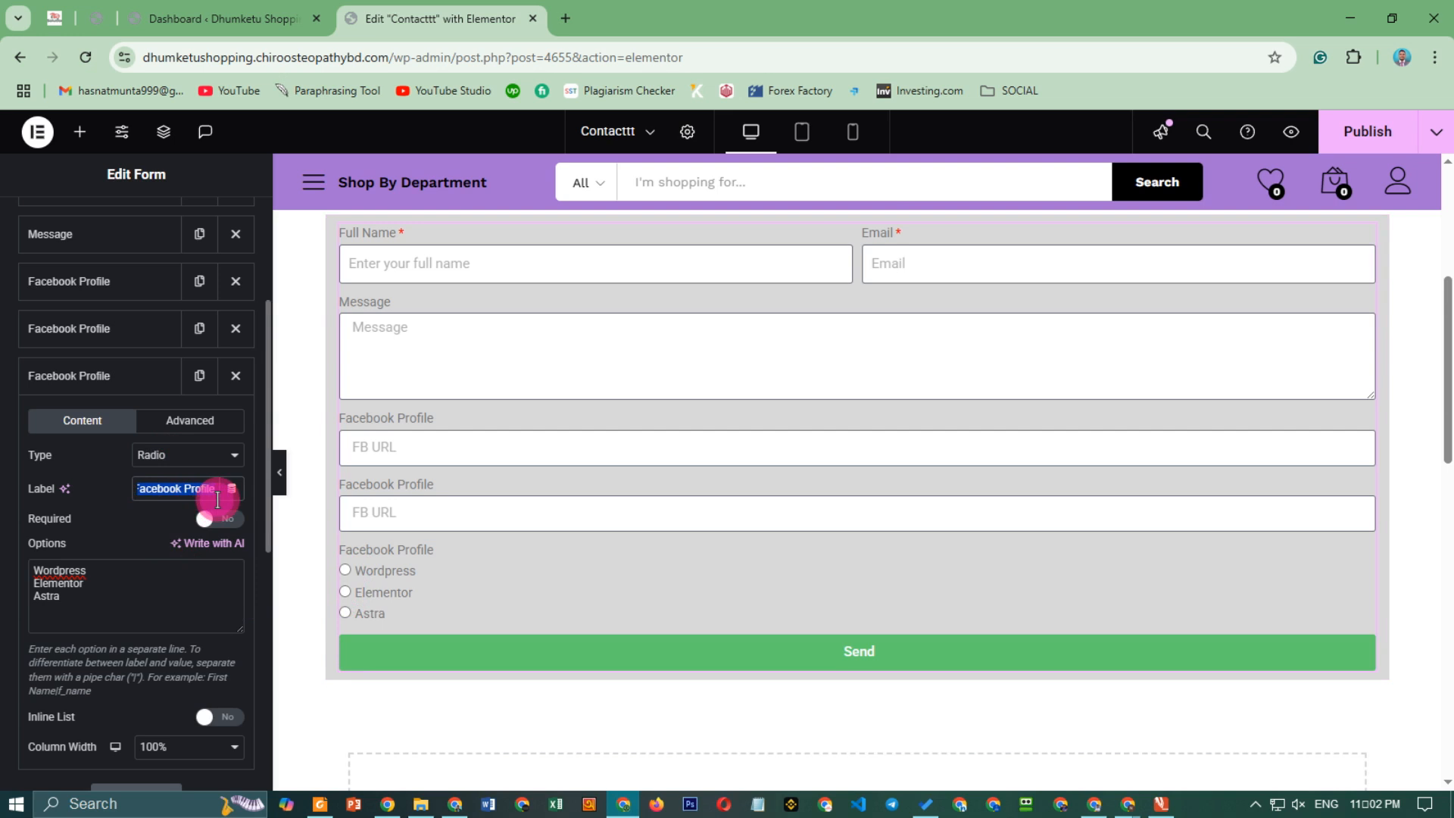
key("BackSpace")
type("Cho")
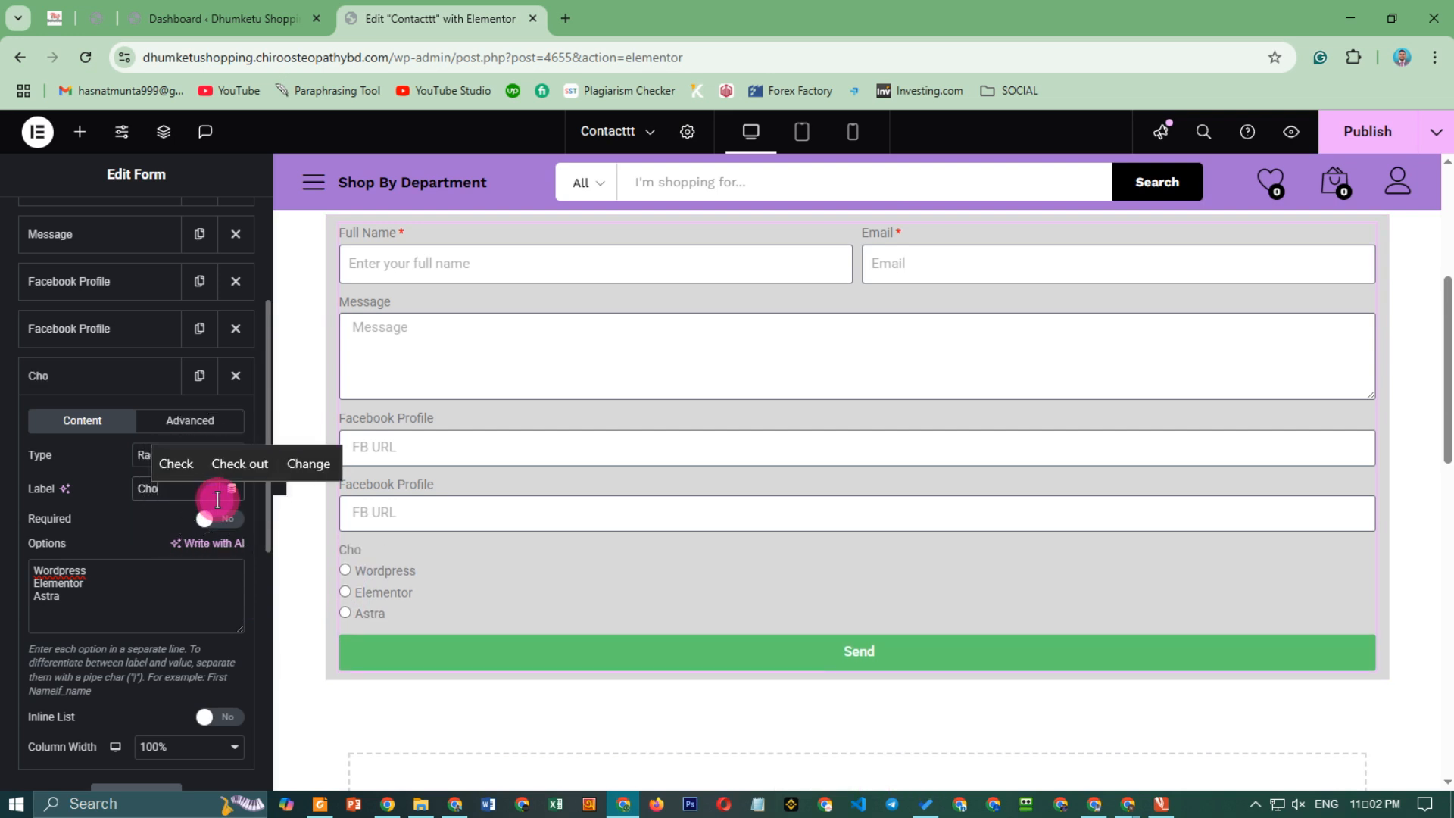
type("ose Y")
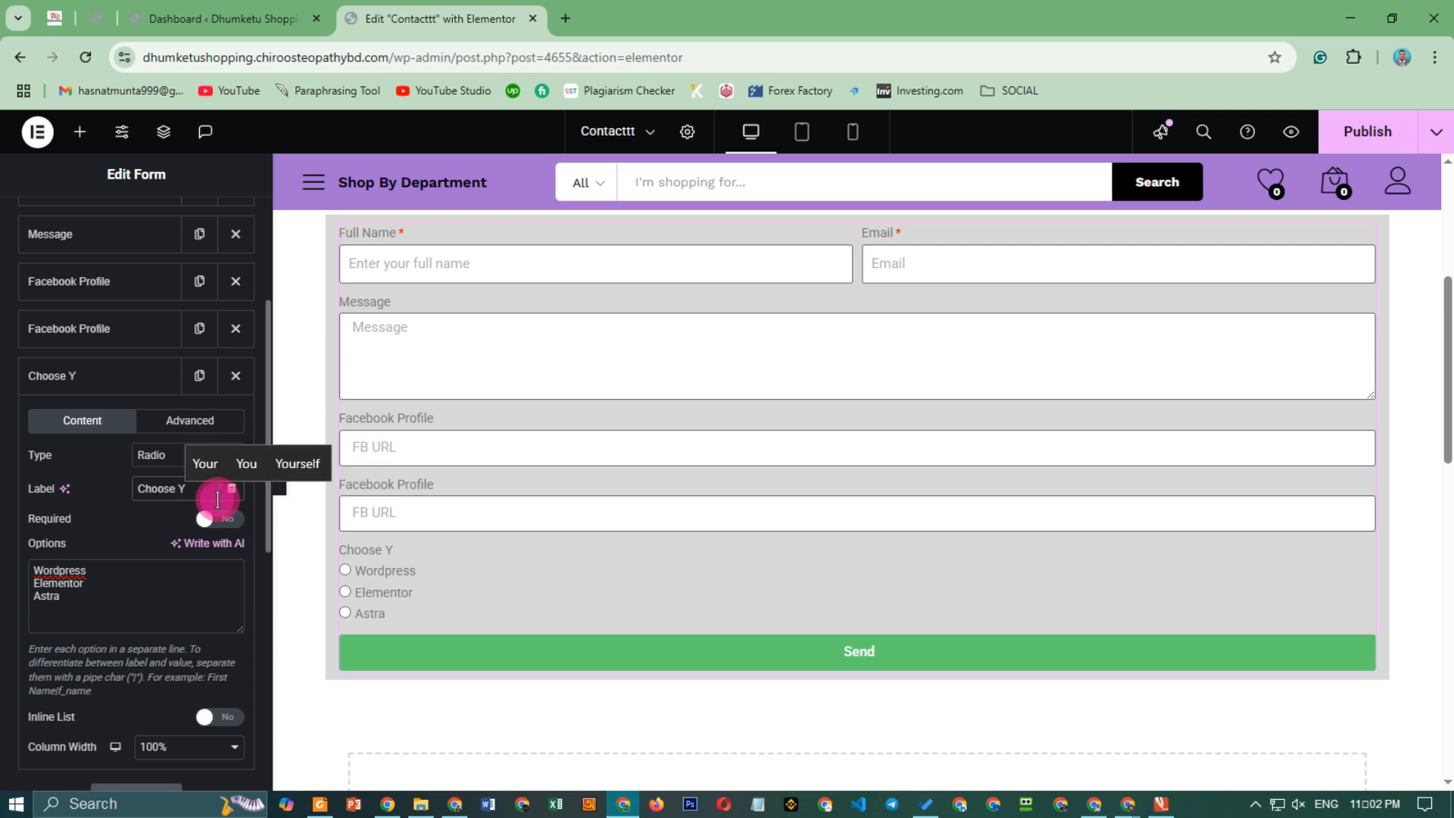
type("our BEst")
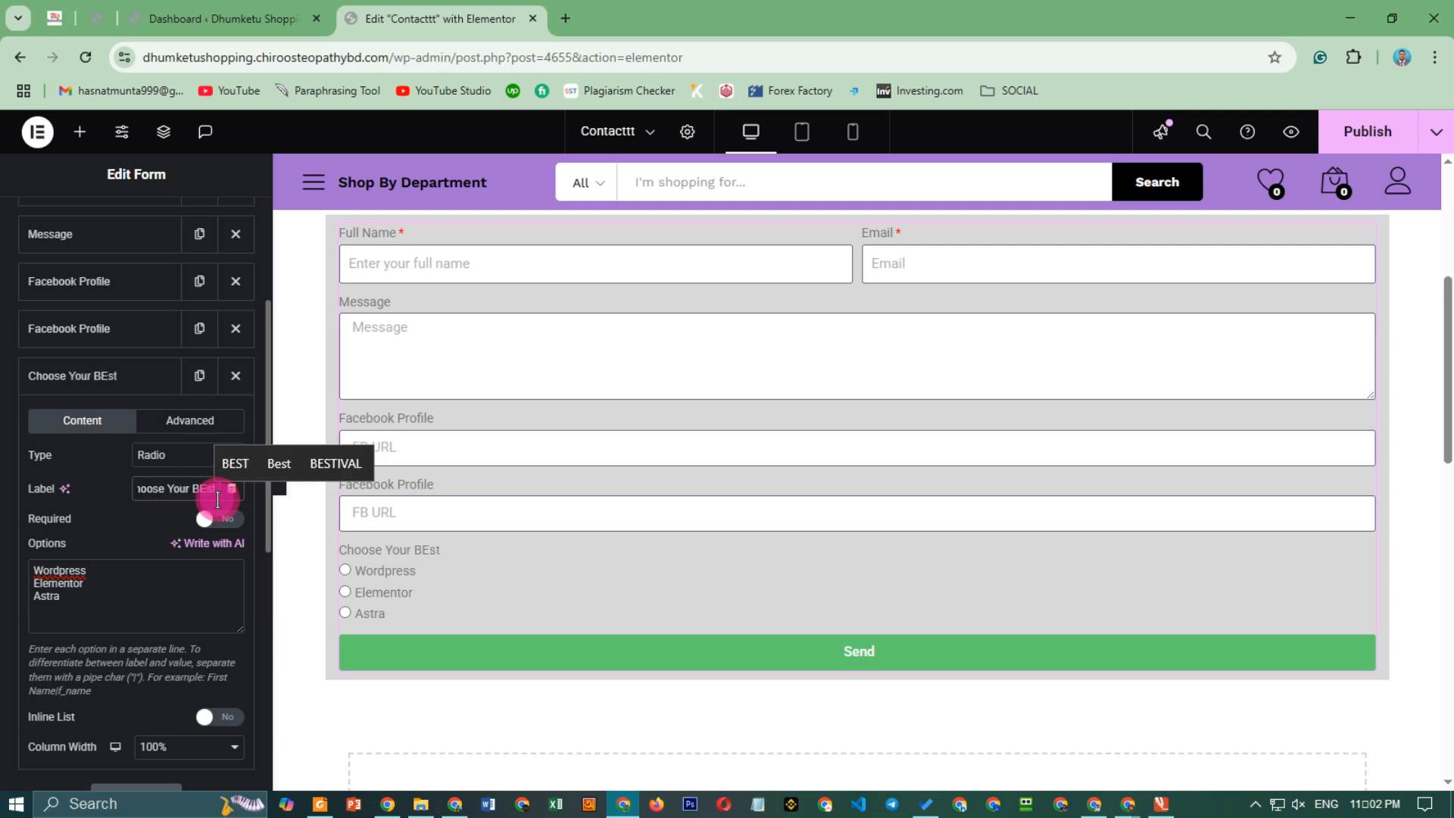
key("BackSpace")
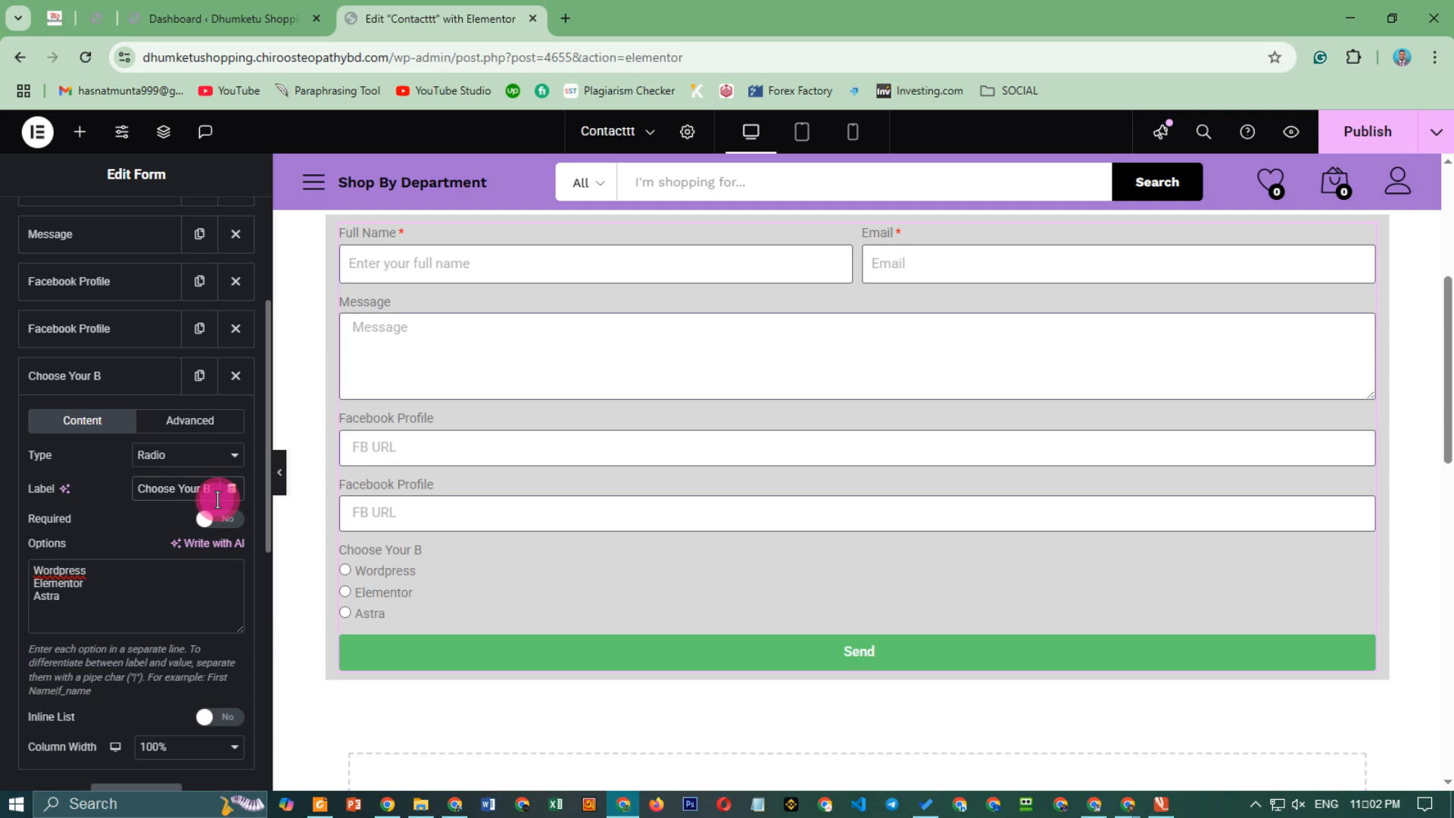
type("st Theme")
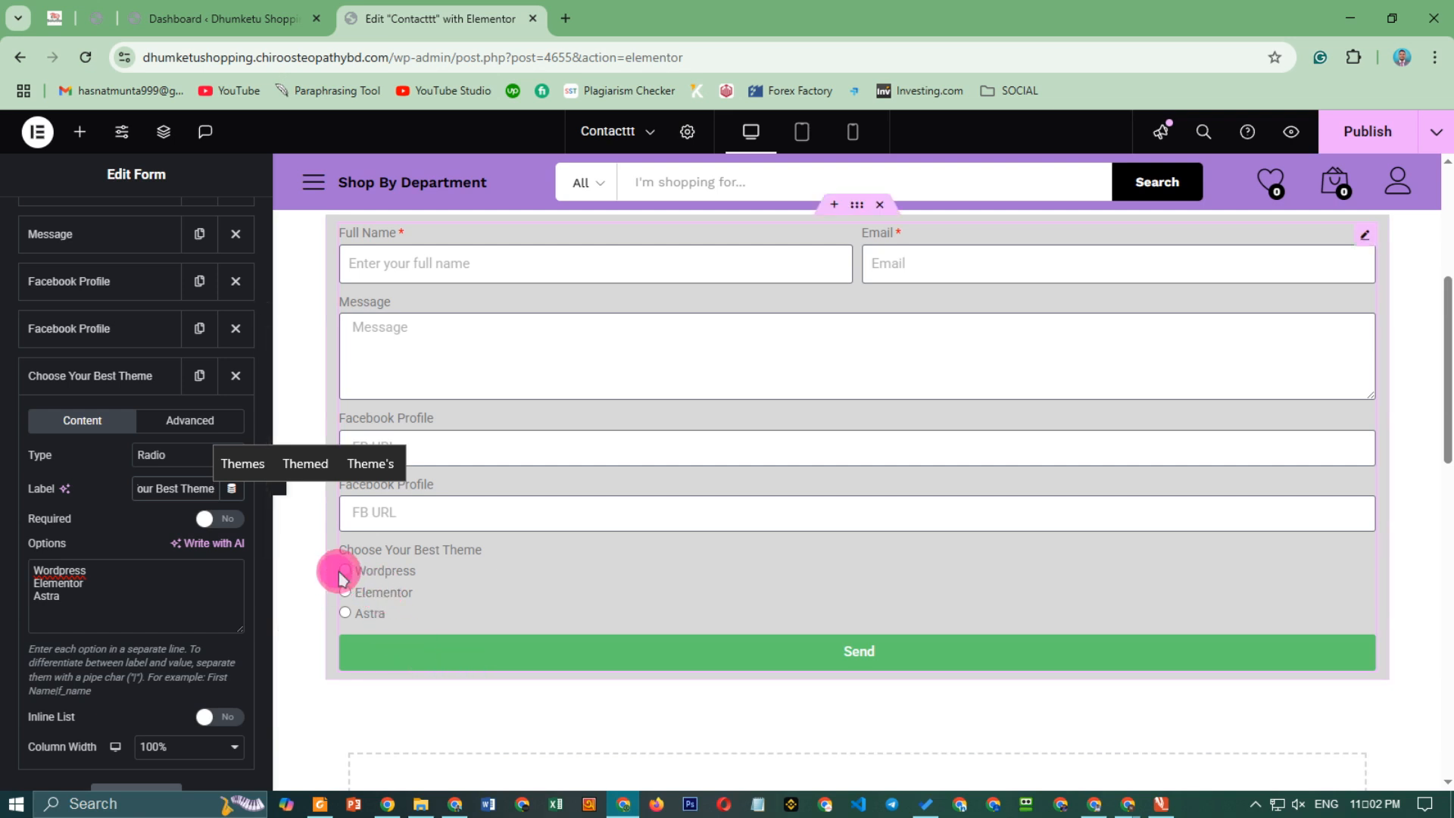
Try the Select type on the Choose Your Best Theme field, and return it to Radio.
left_click(165, 456)
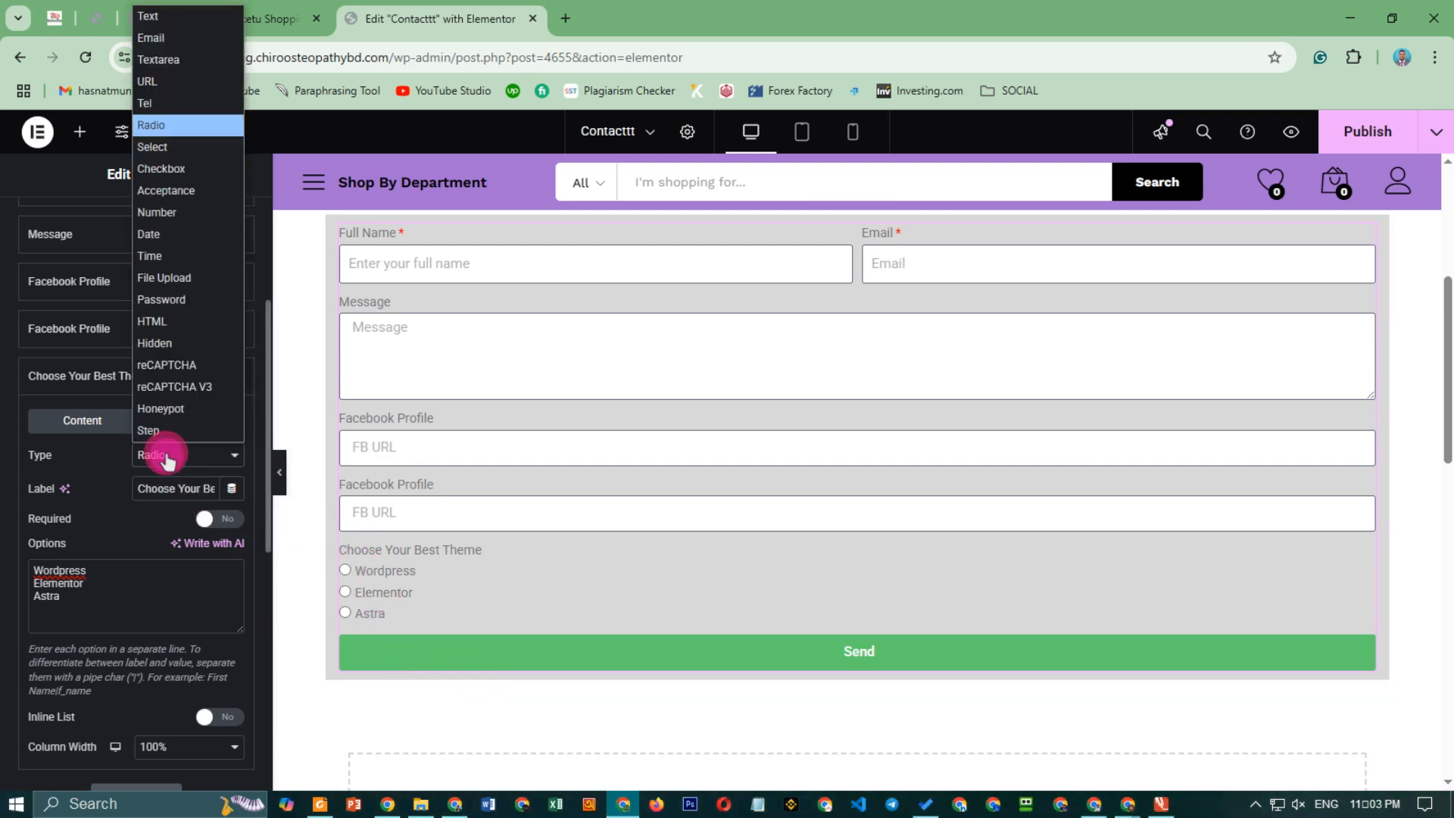
left_click(176, 152)
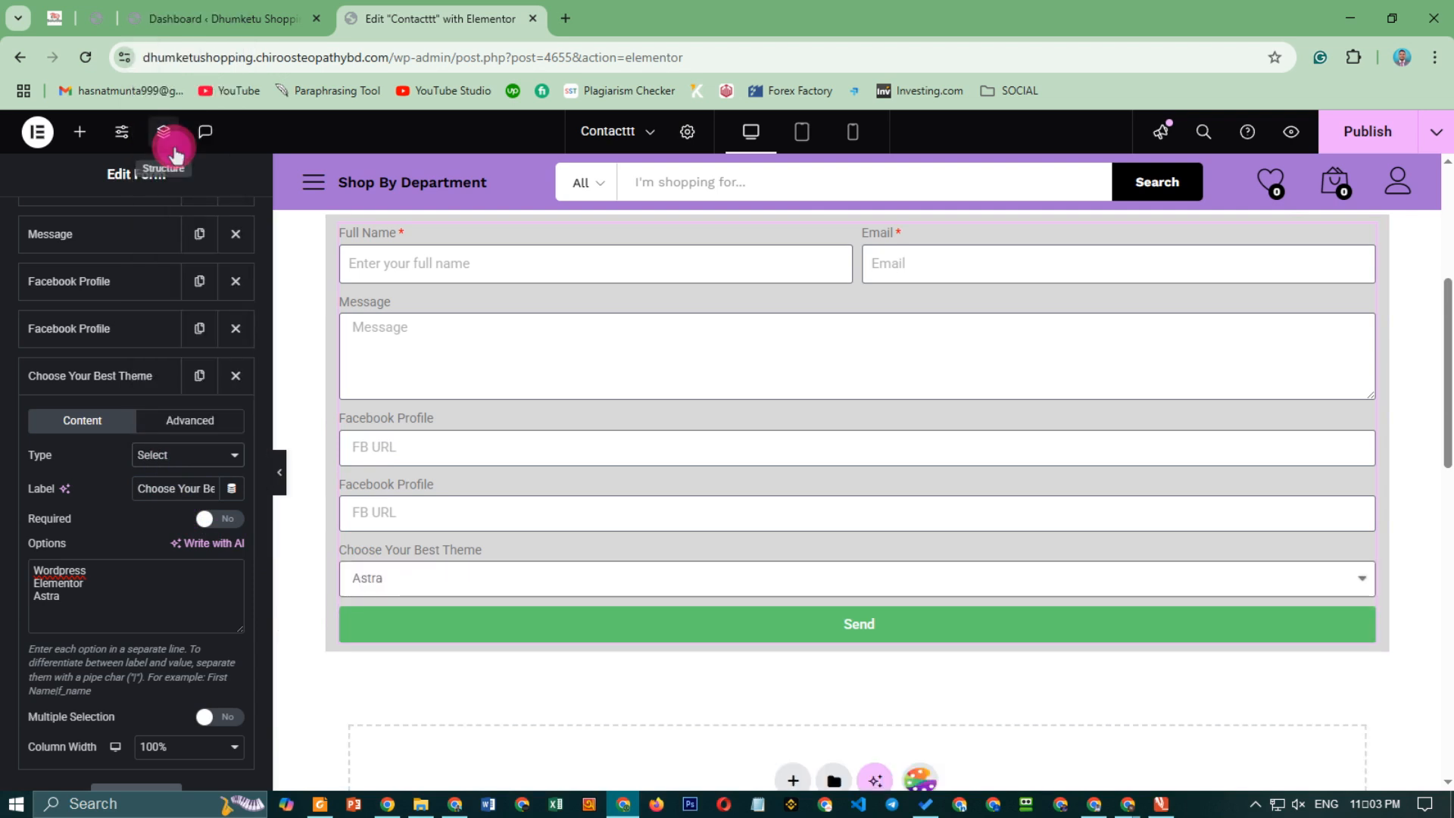
left_click(165, 454)
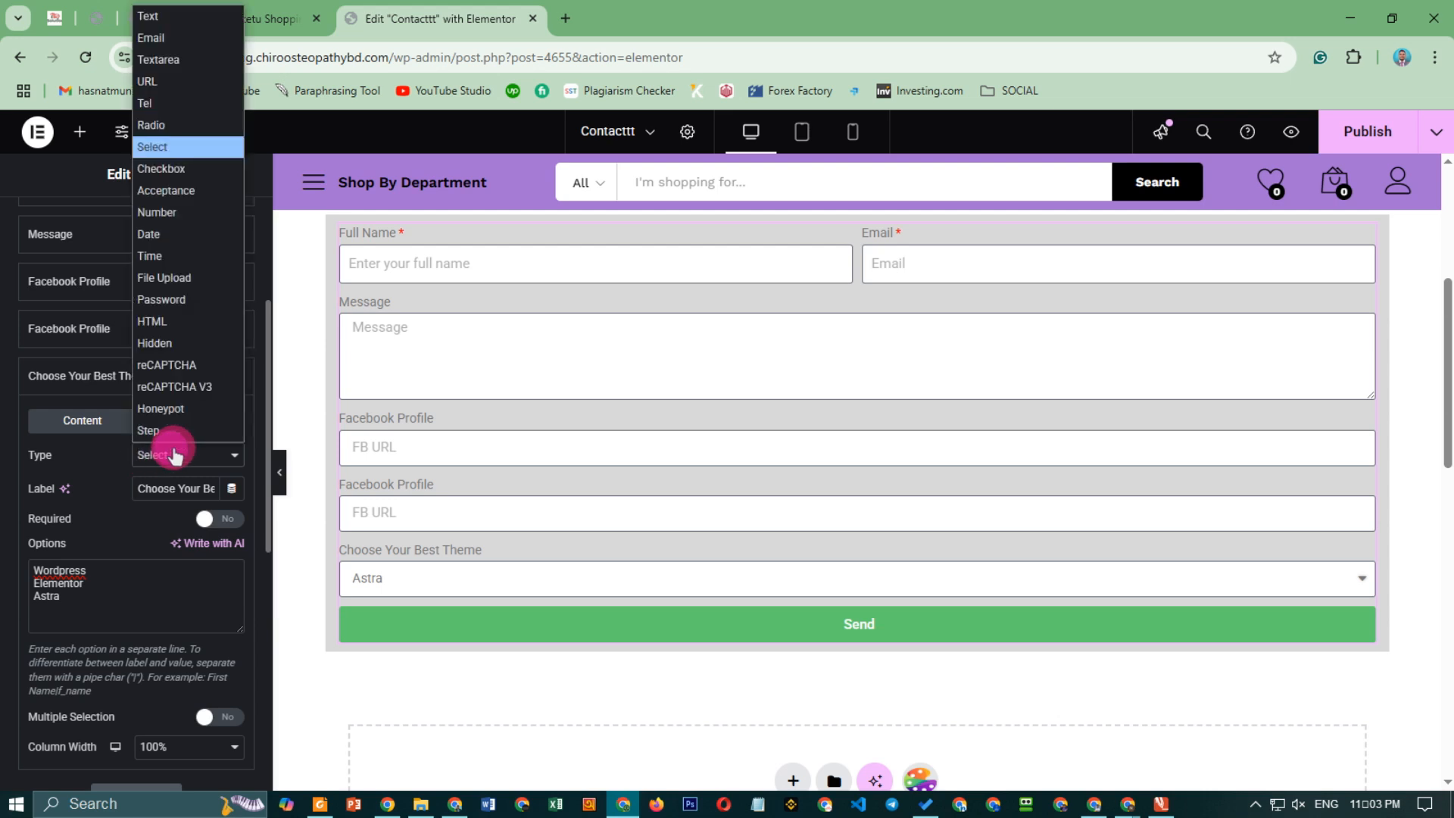
left_click(160, 128)
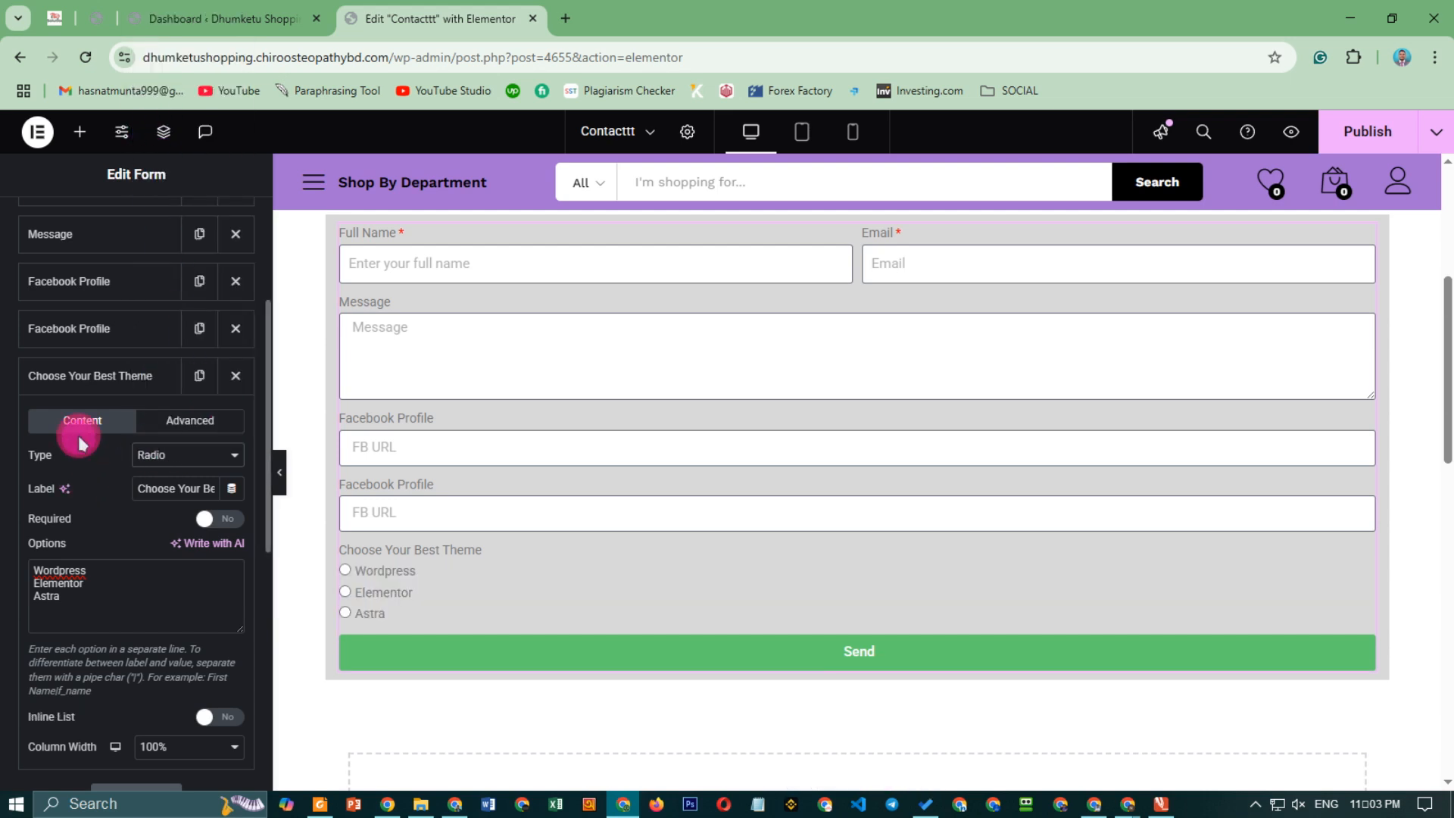
Duplicate the Choose Your Best Theme radio field as a Select field and check the copy's option list on the page preview.
left_click(96, 377)
left_click(199, 378)
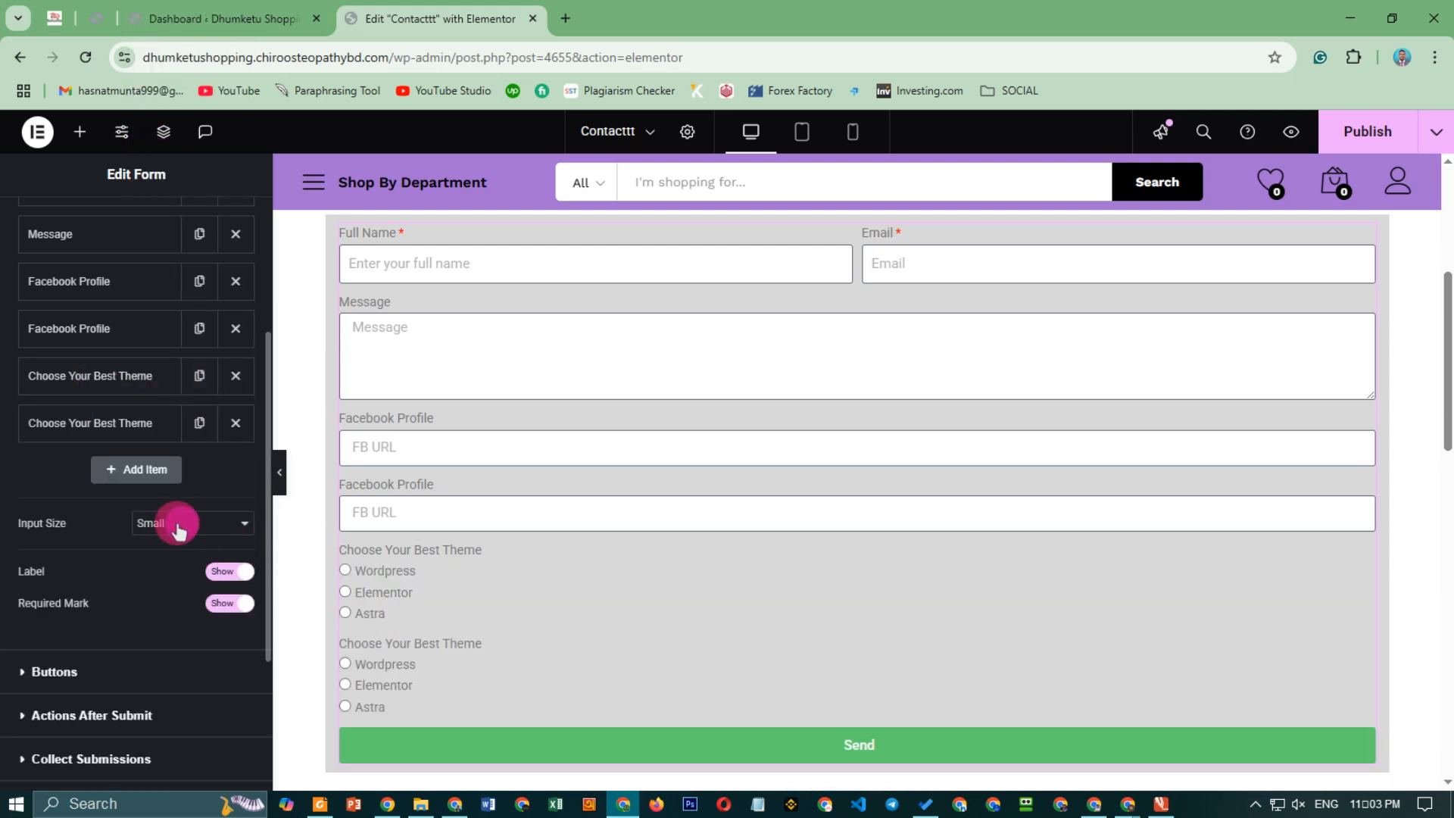
left_click(174, 424)
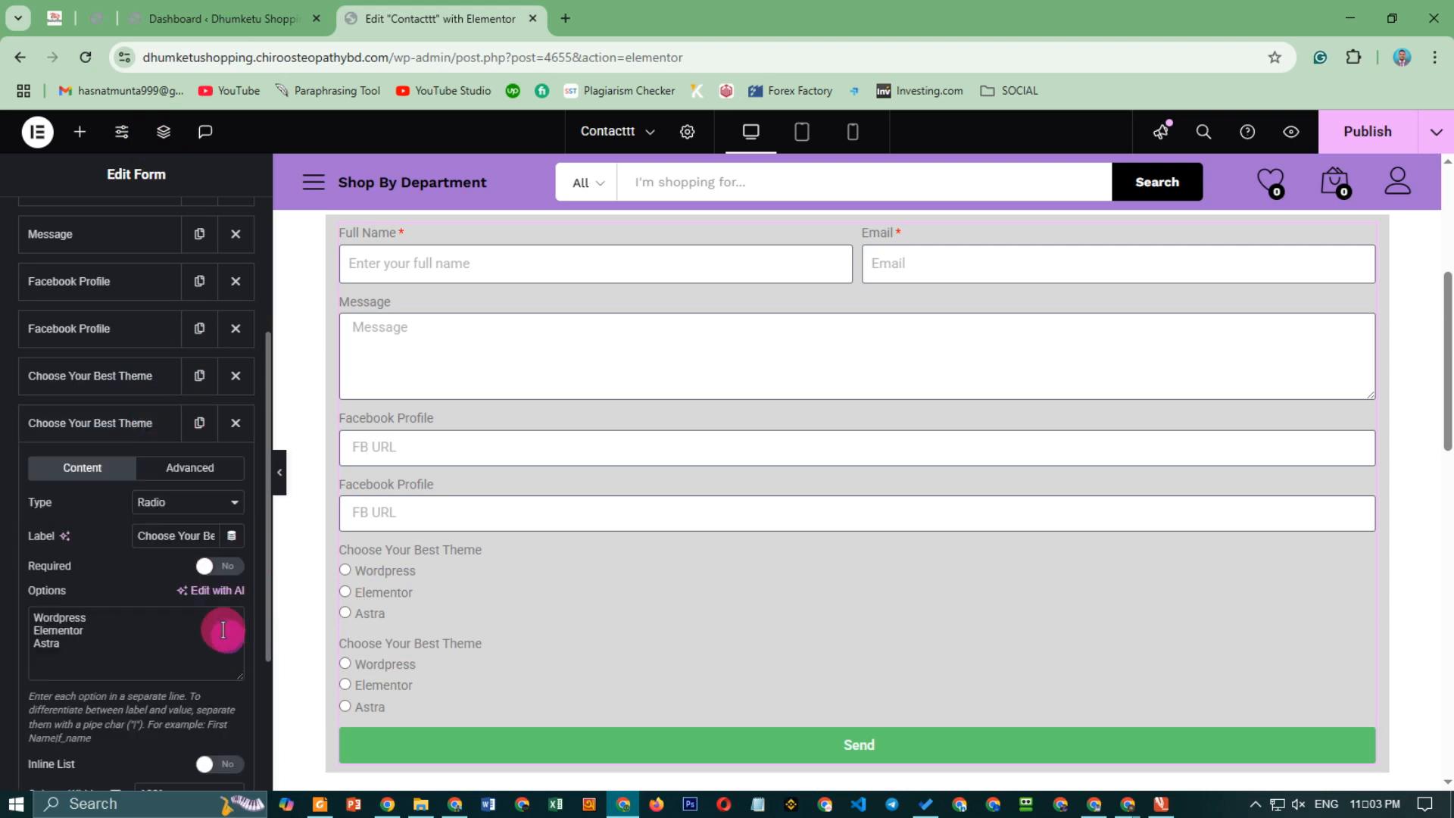
left_click(171, 500)
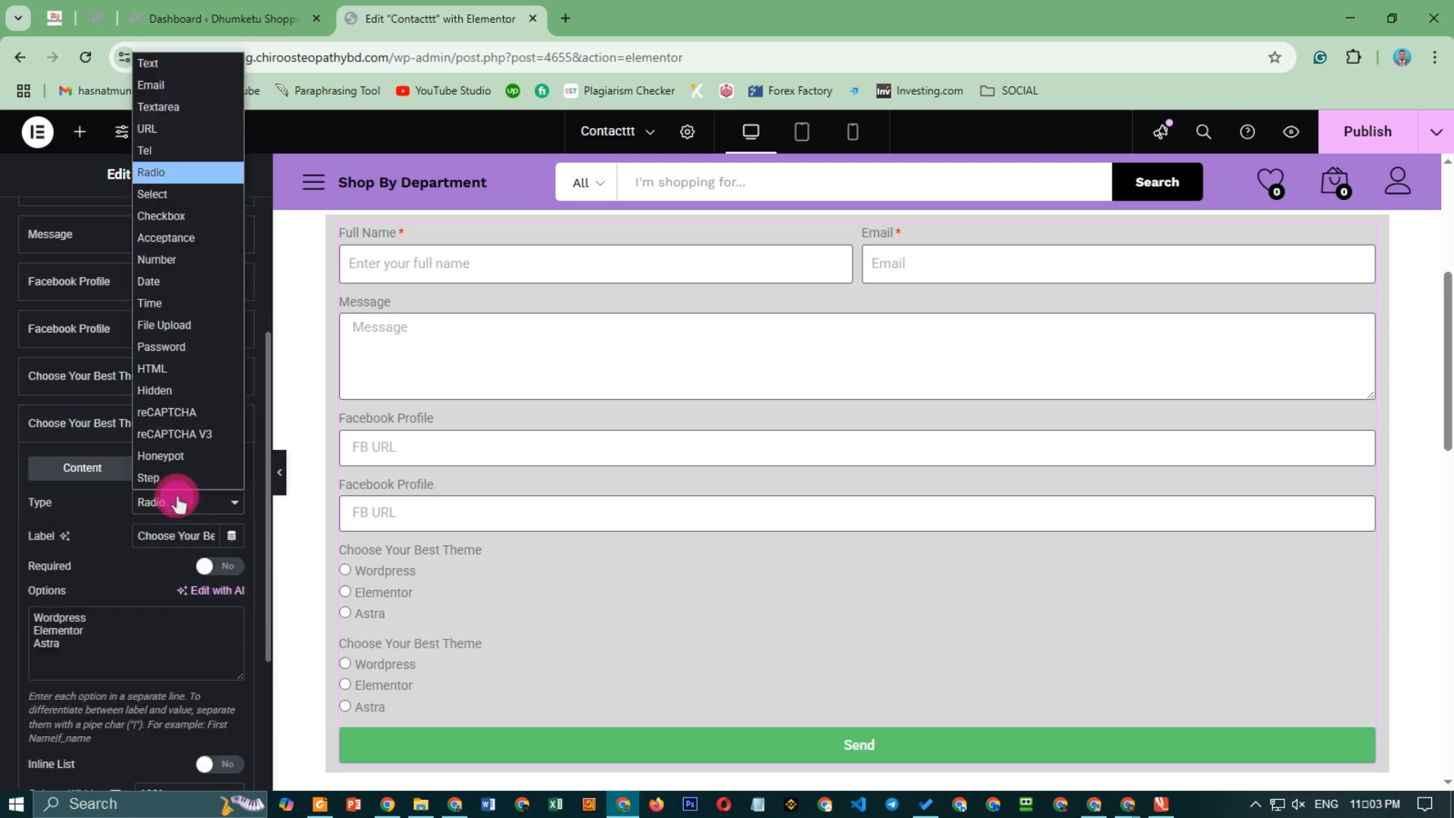
left_click(153, 195)
scroll(503, 529, "down", 4)
scroll(430, 535, "up", 2)
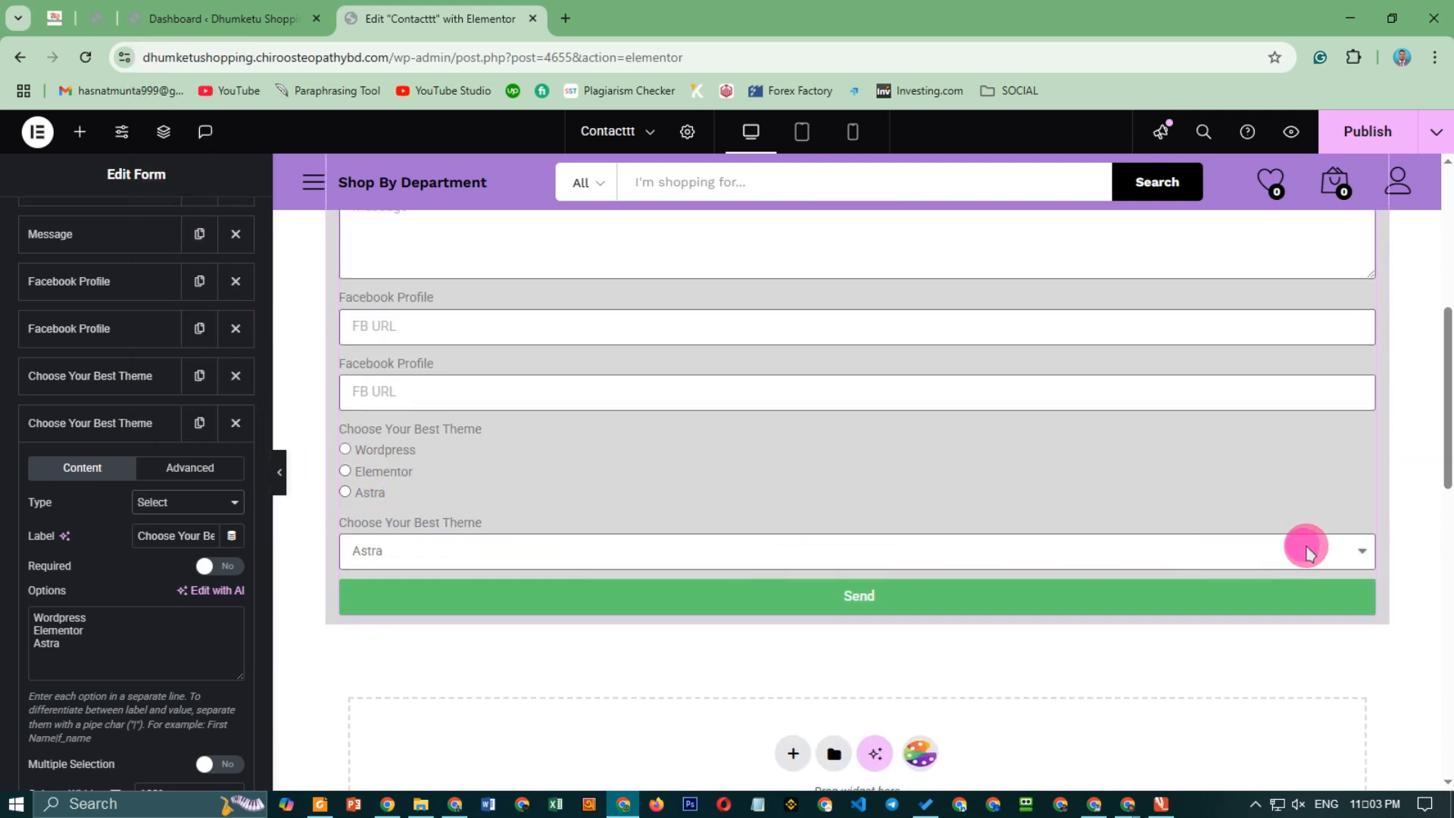
left_click(1356, 551)
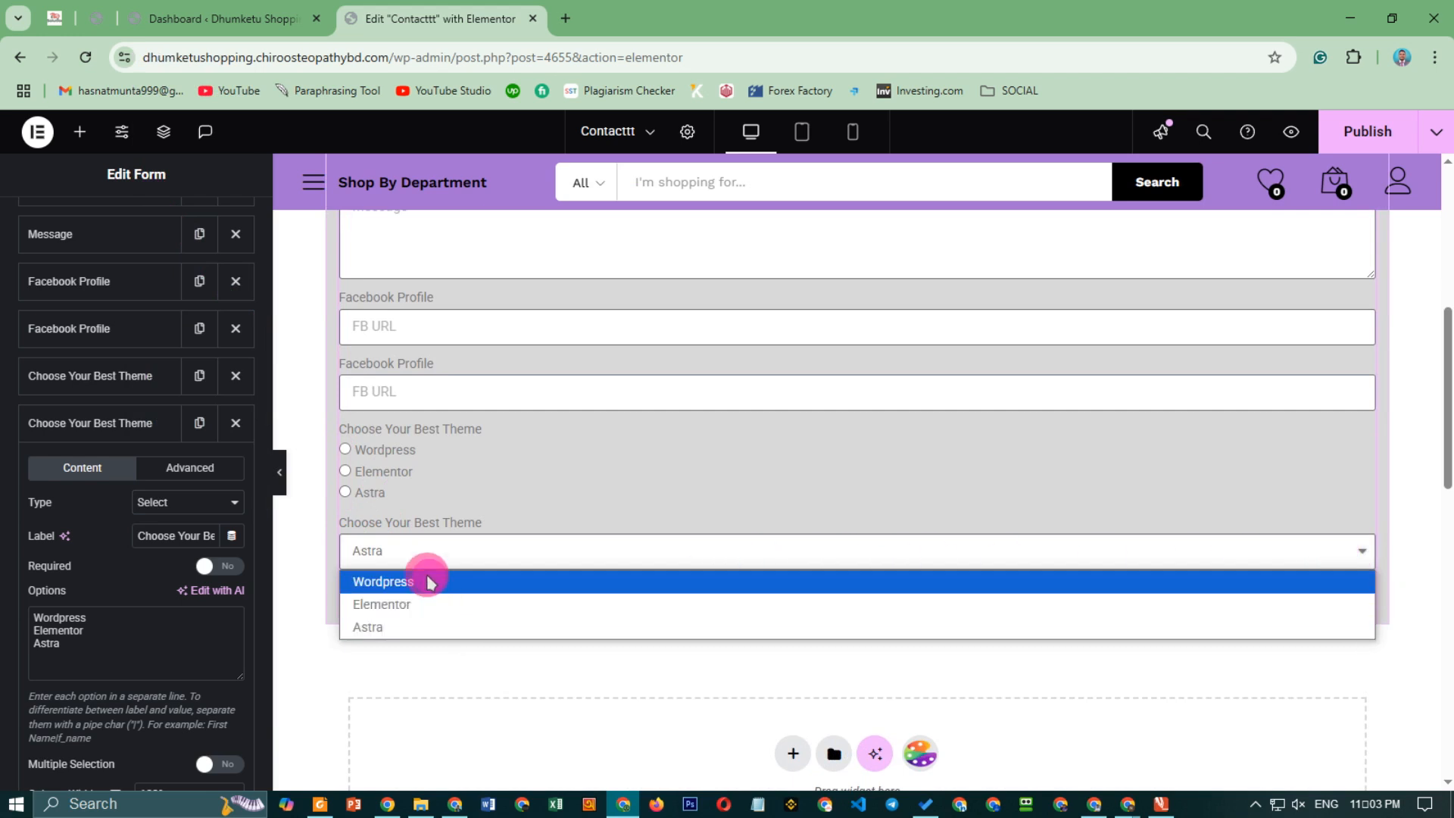
left_click(1353, 557)
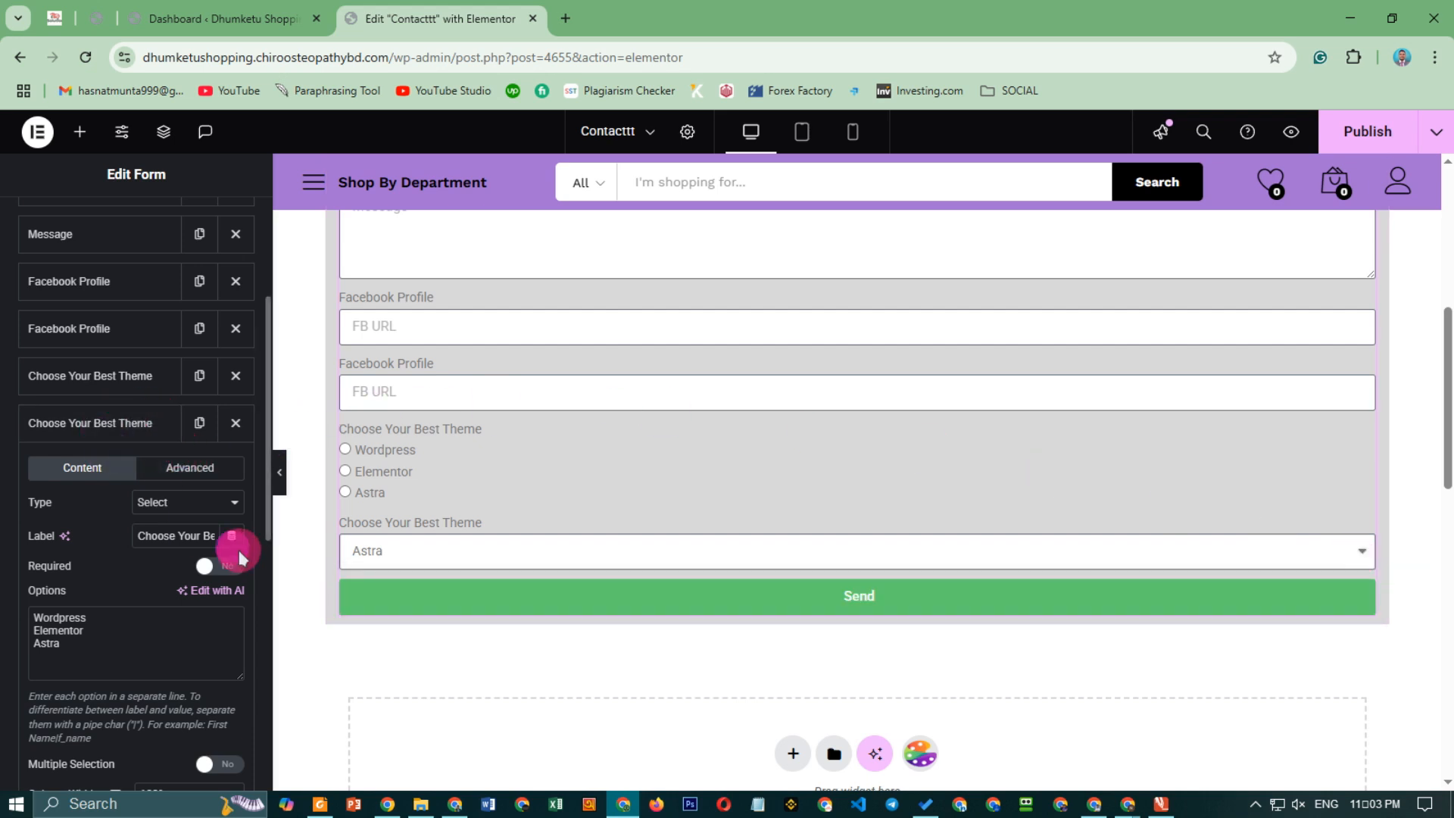
Duplicate the Choose Your Best Theme Select field and set the copy's type to Checkbox.
left_click(90, 425)
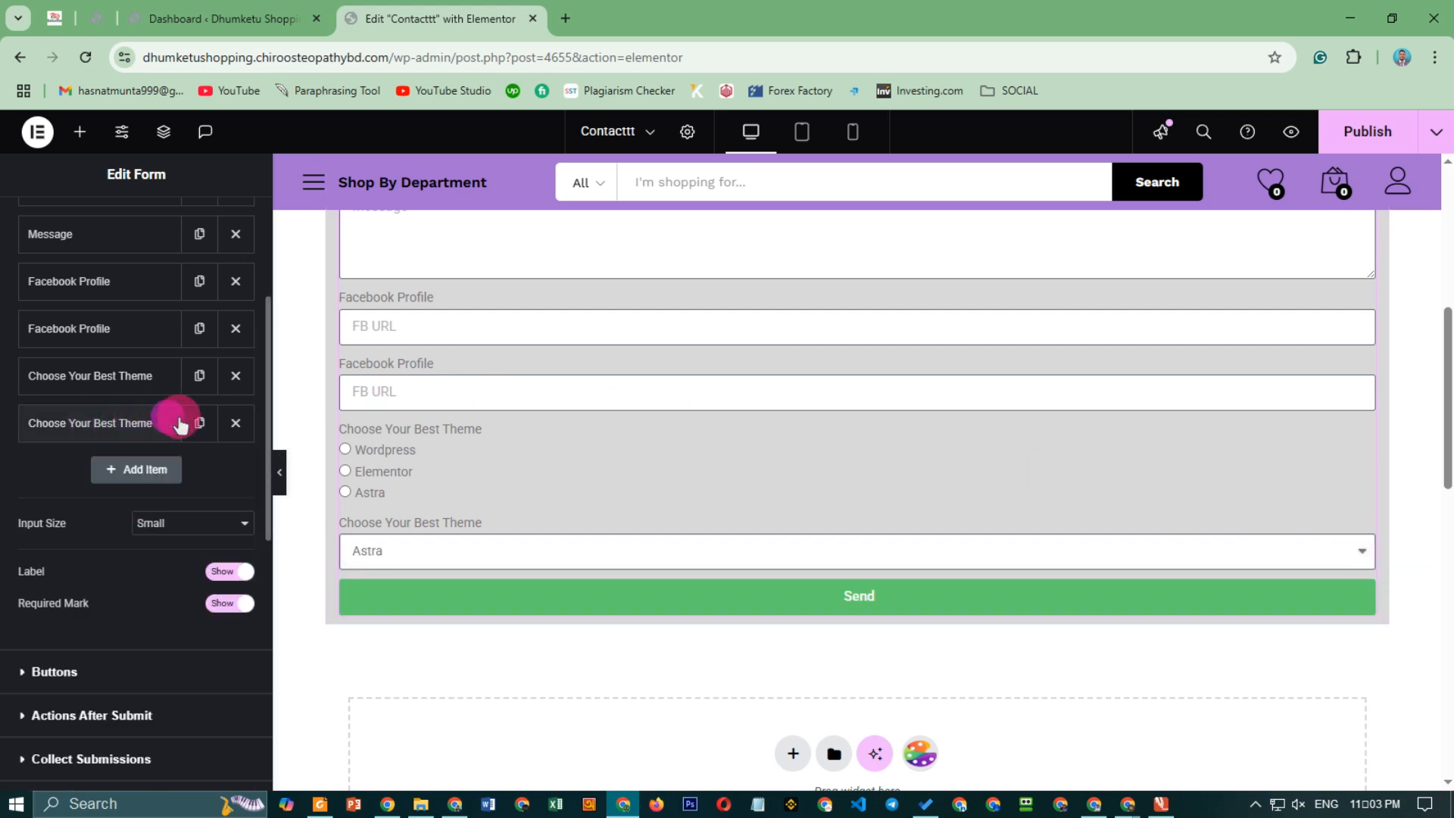
left_click(199, 422)
left_click(107, 458)
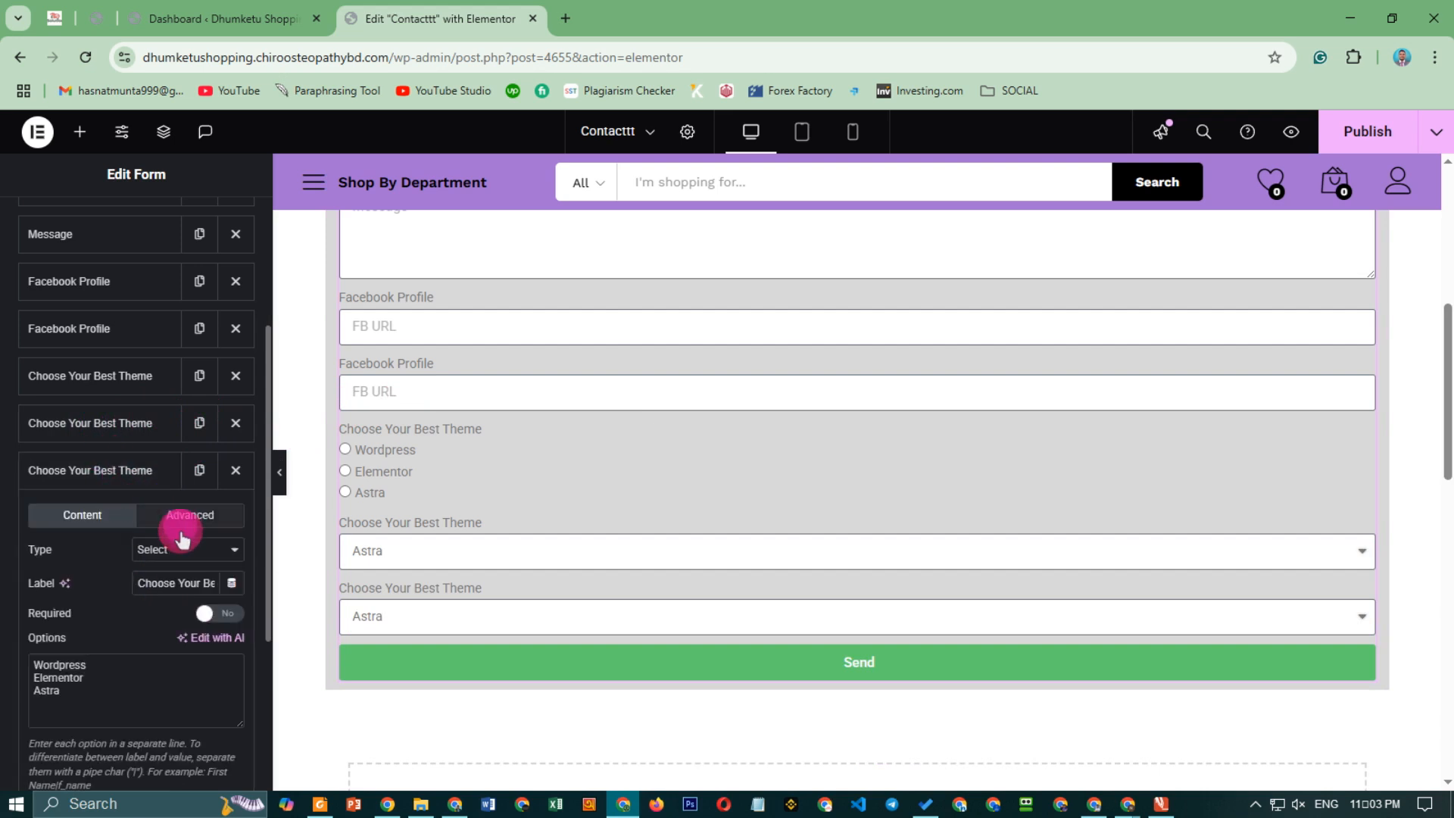
left_click(185, 550)
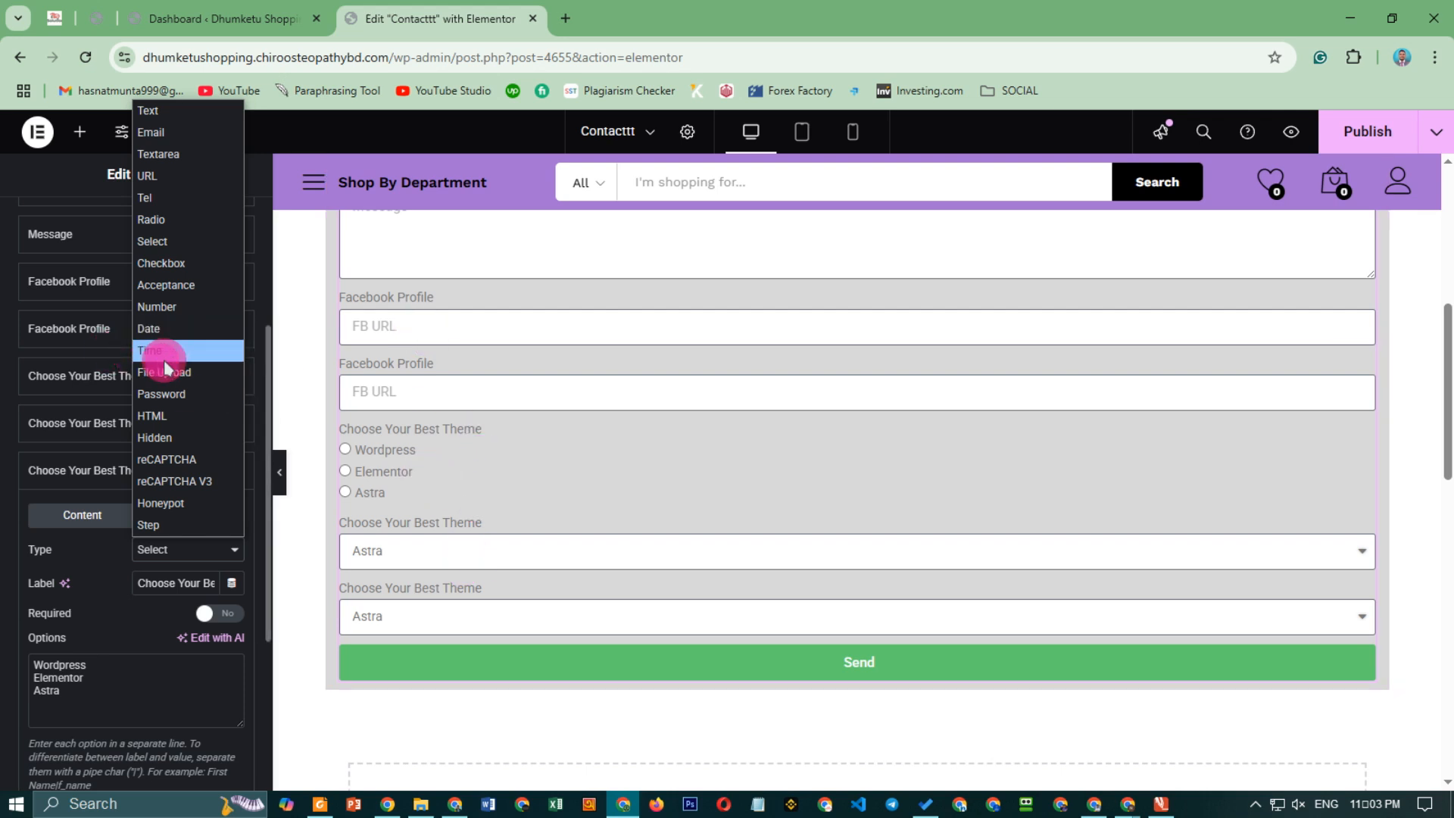
left_click(168, 271)
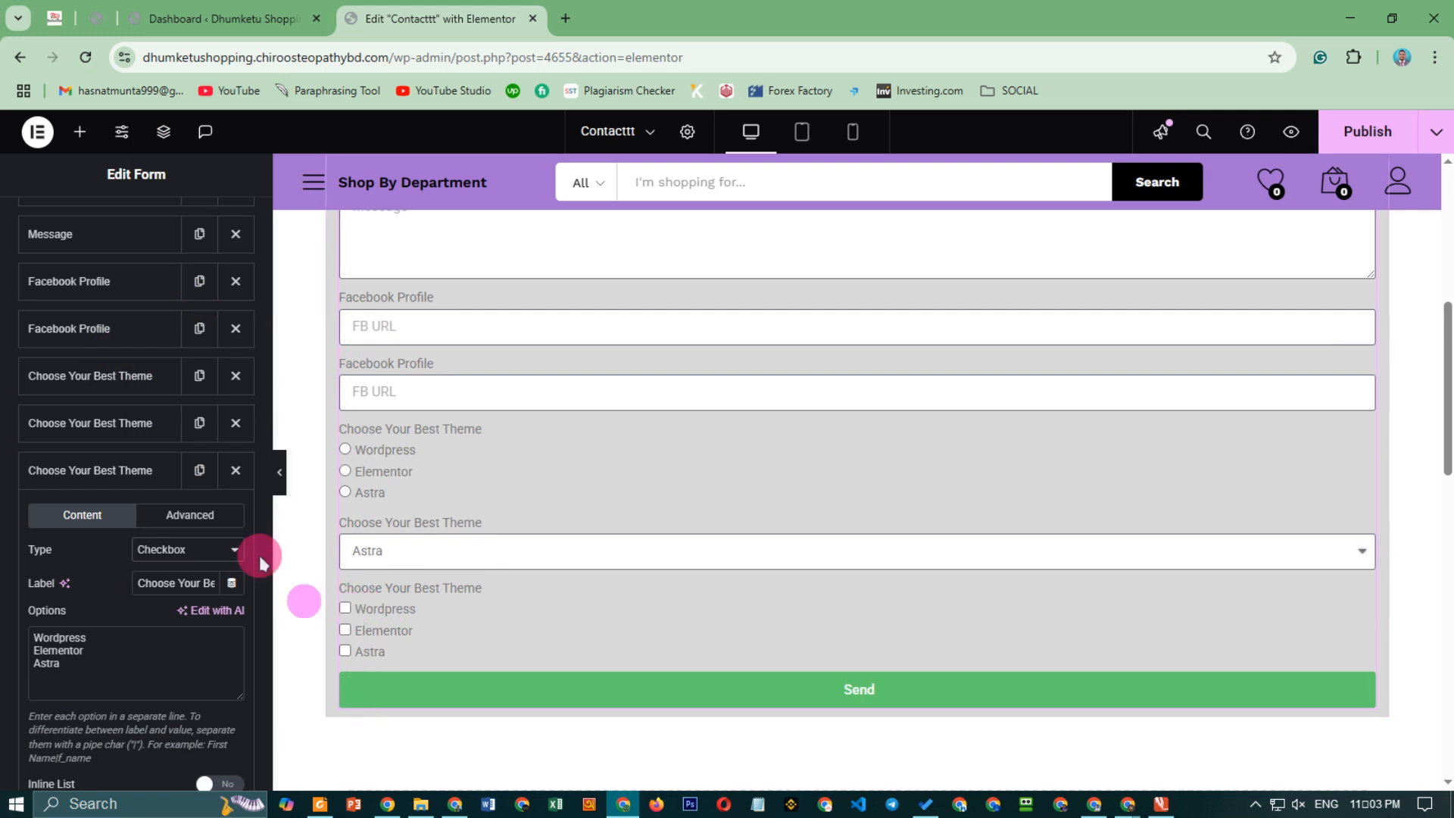
Try a duplicate of the Checkbox field with the Acceptance type, and delete that copy again.
left_click(121, 464)
left_click(197, 471)
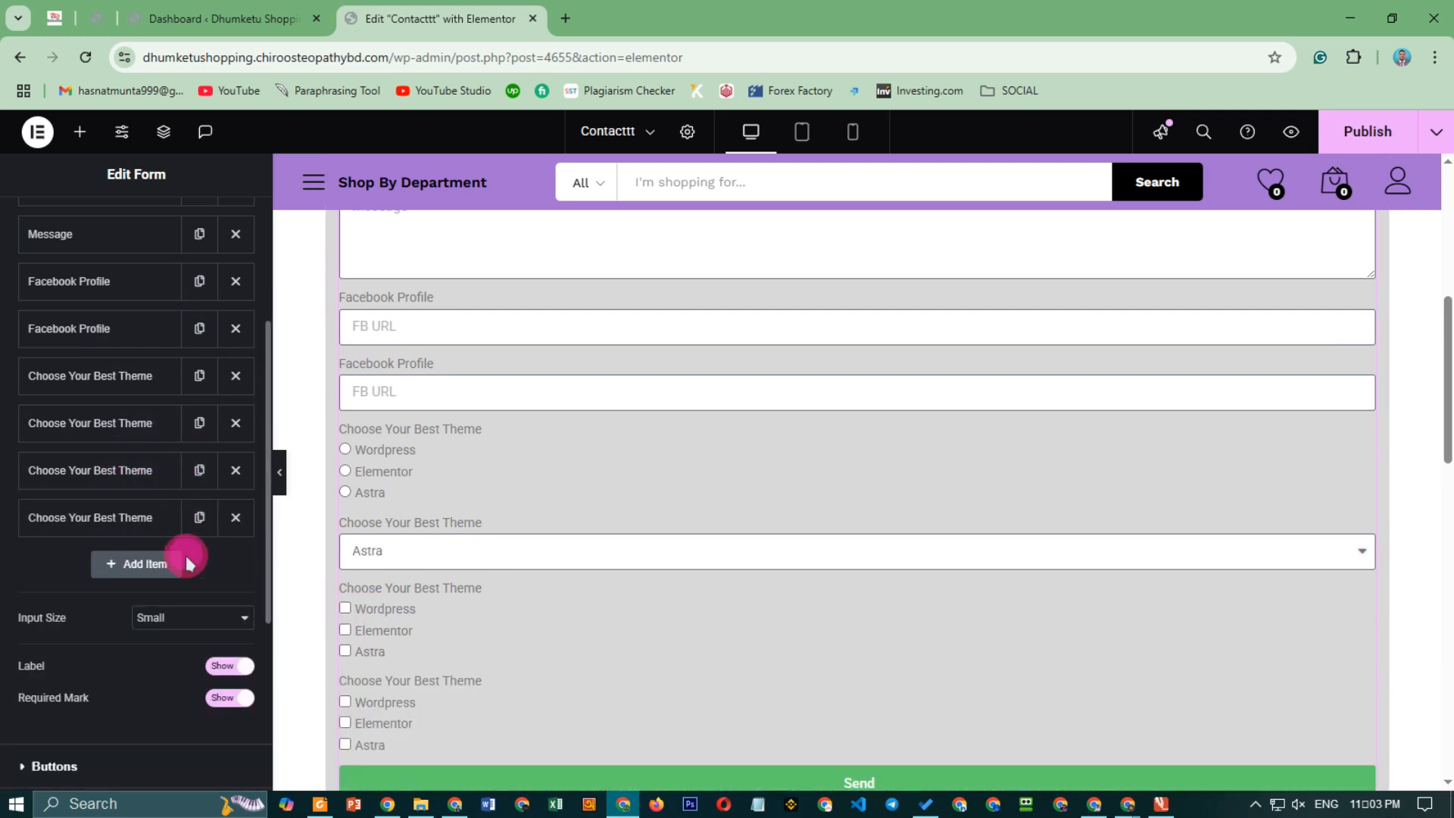
left_click(127, 535)
left_click(190, 597)
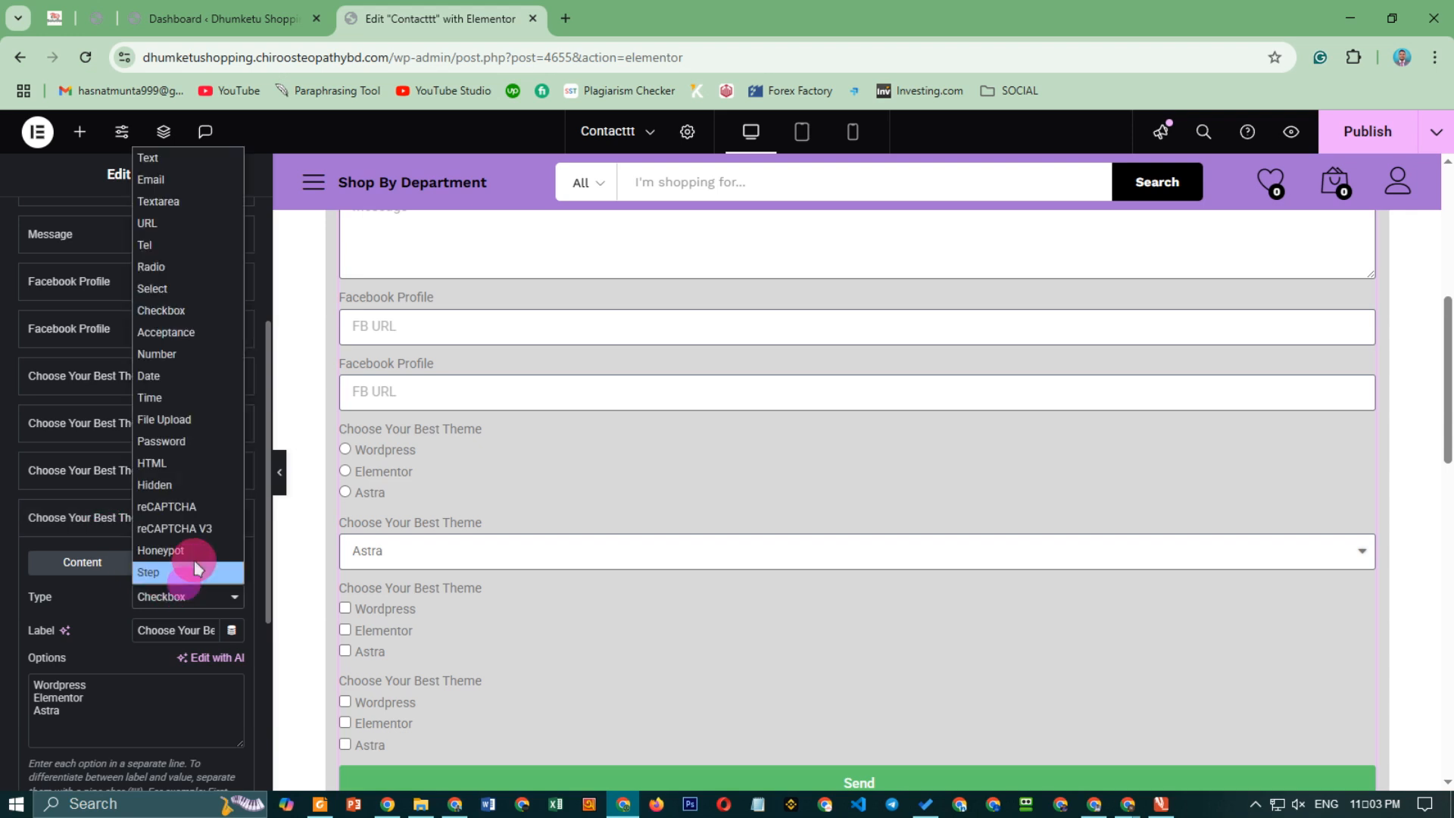
left_click(181, 331)
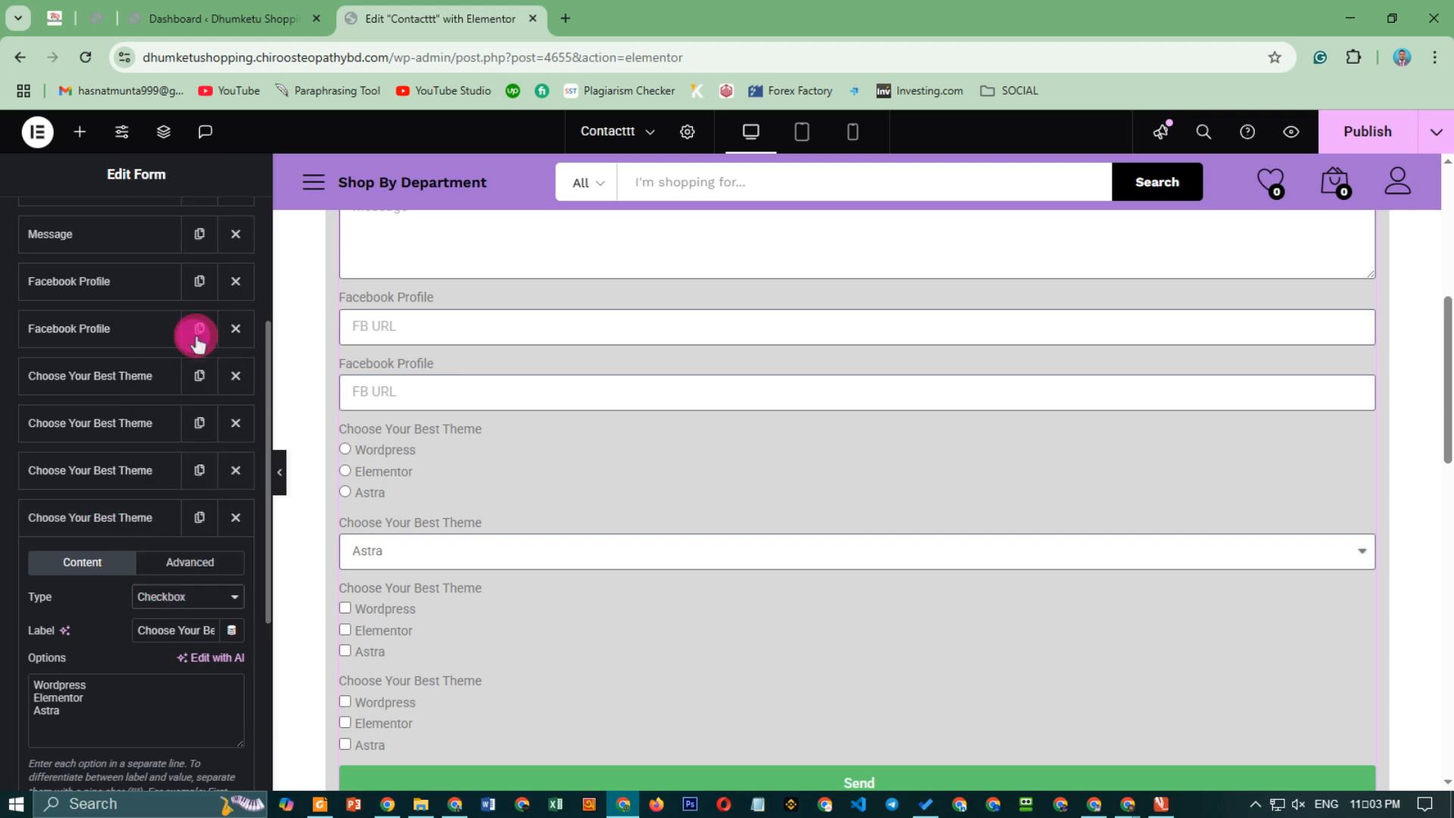
scroll(409, 500, "down", 5)
scroll(387, 455, "up", 2)
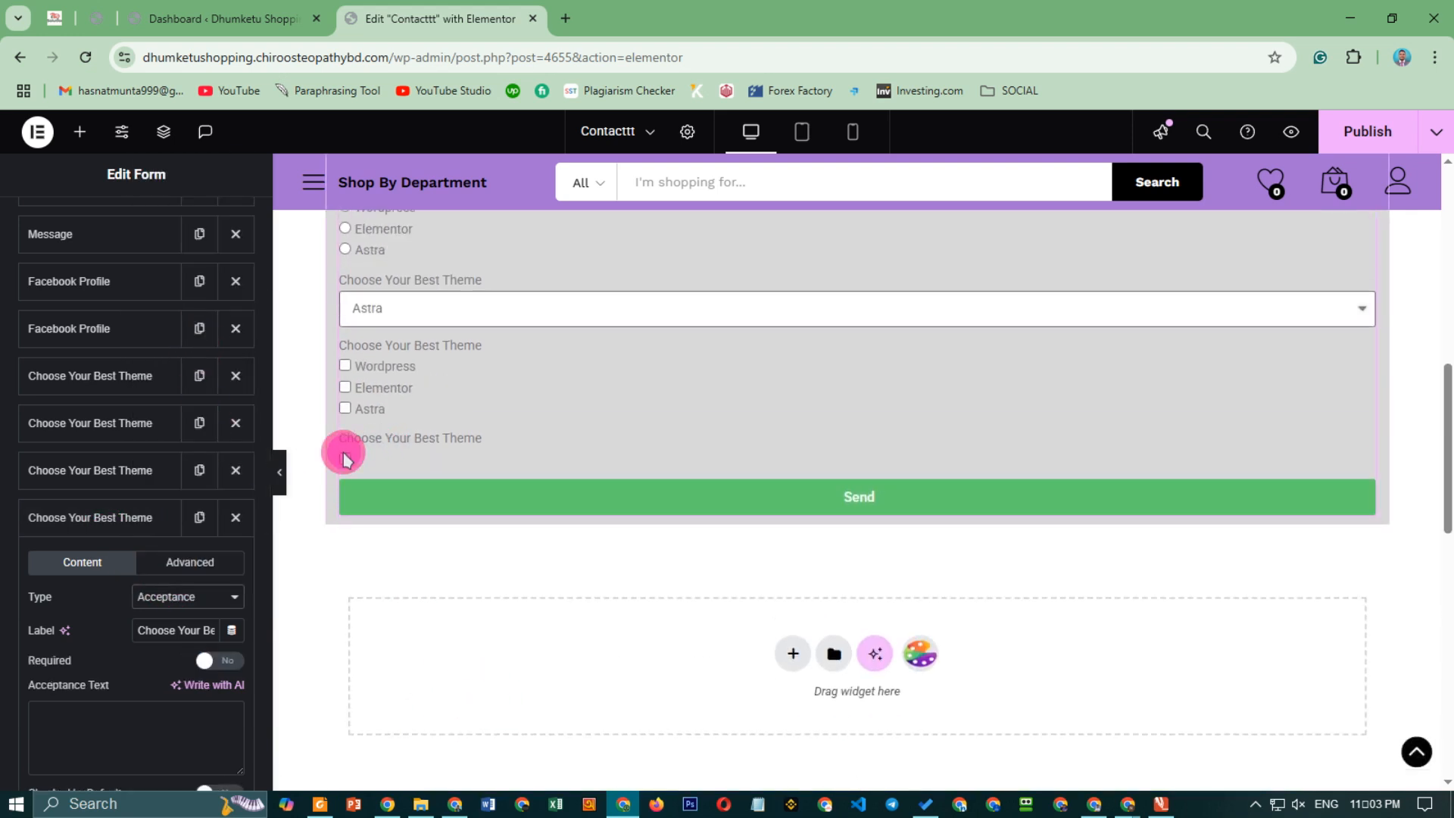
left_click(105, 518)
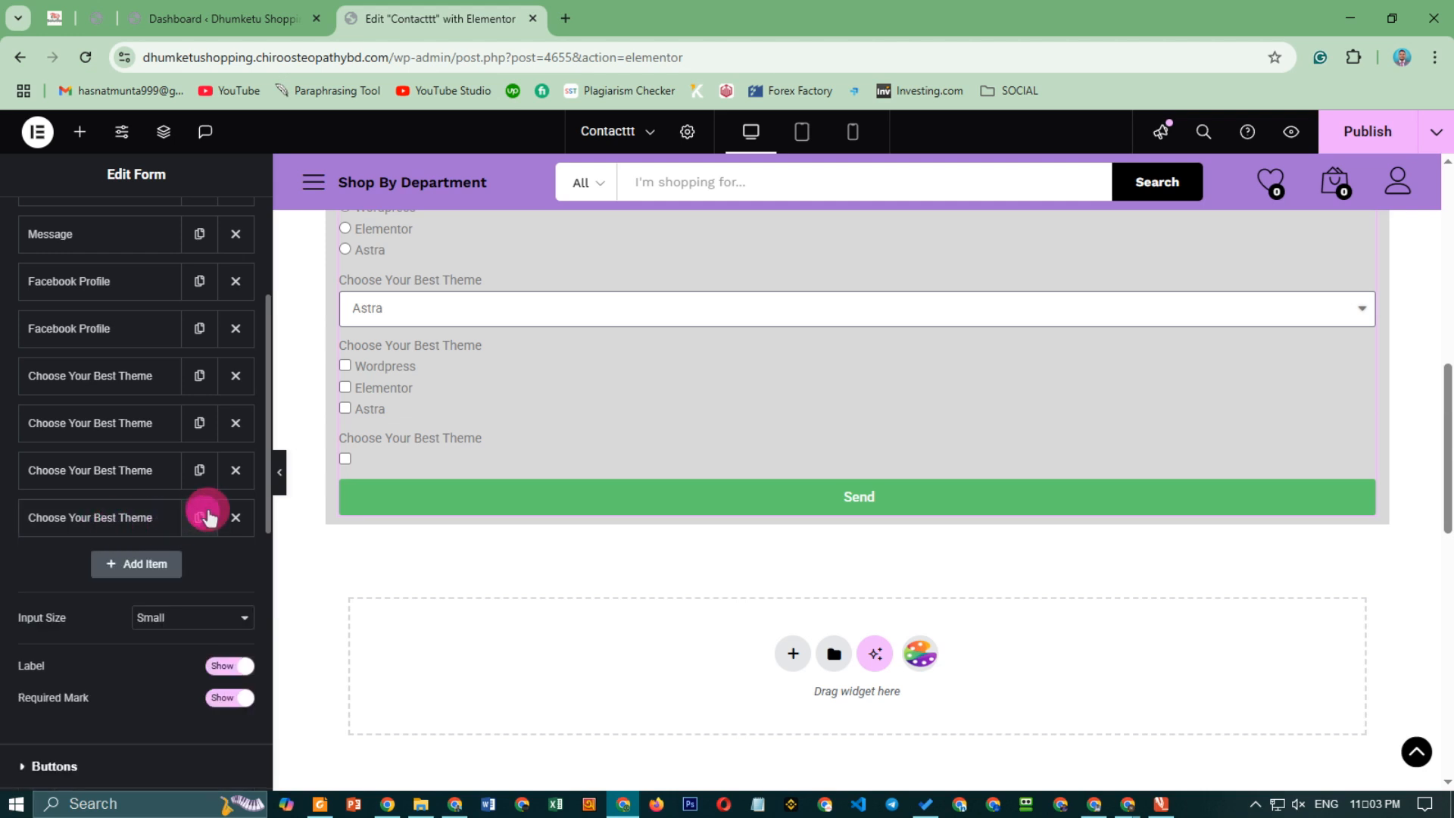
left_click(235, 520)
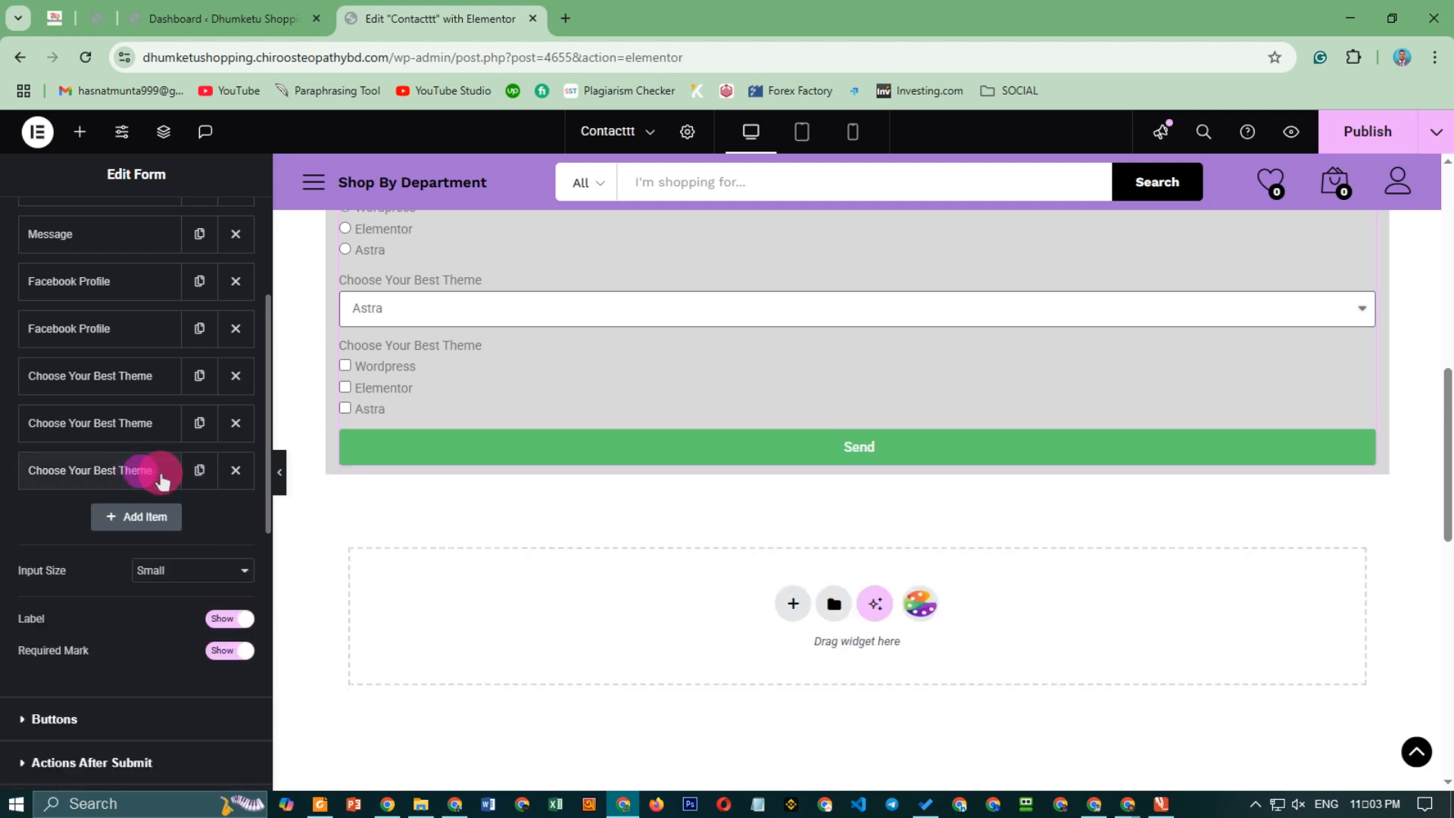
Duplicate the Choose Your Best Theme Checkbox field and set the copy's type to Number.
left_click(200, 470)
left_click(117, 516)
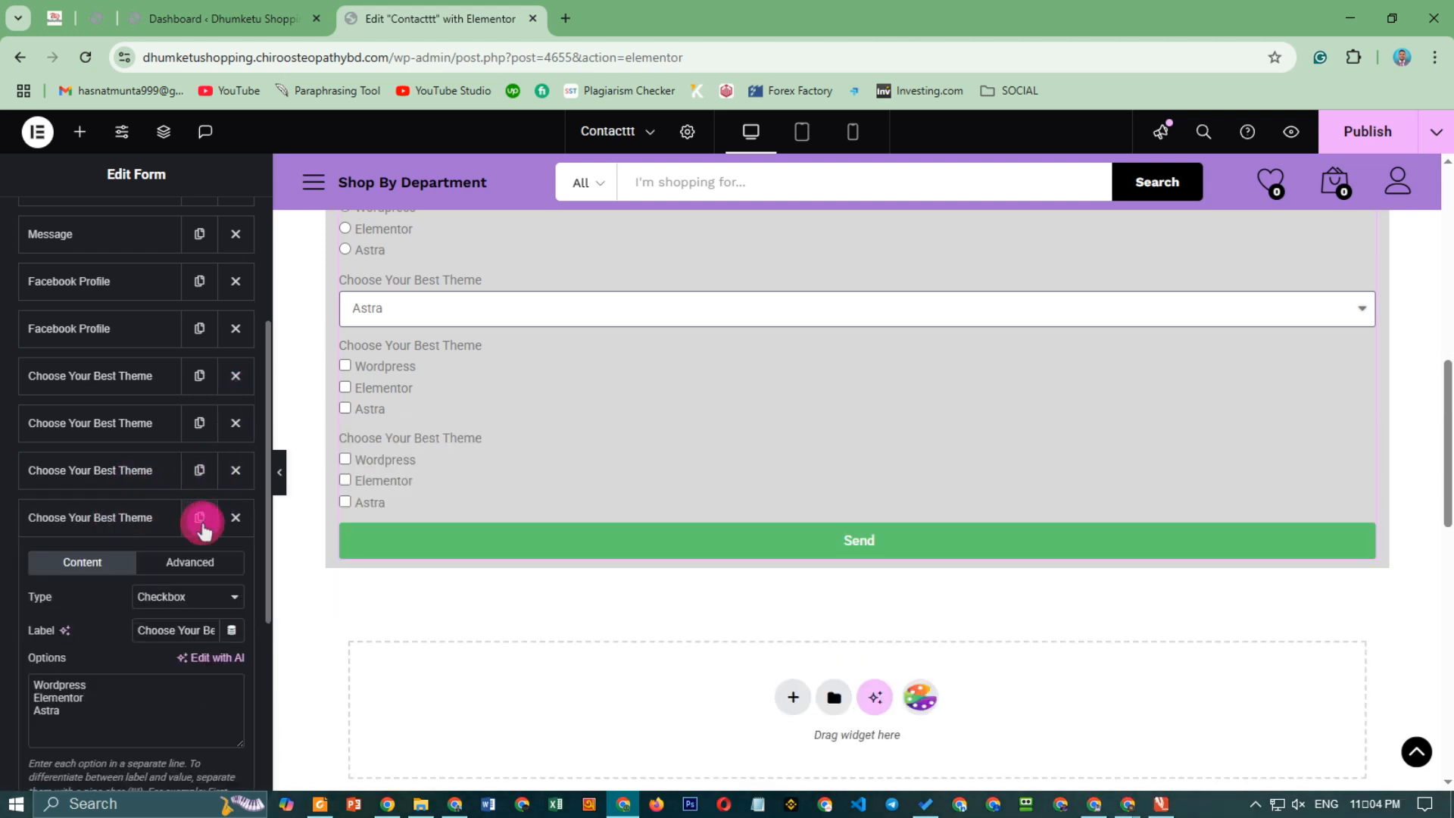
left_click(160, 602)
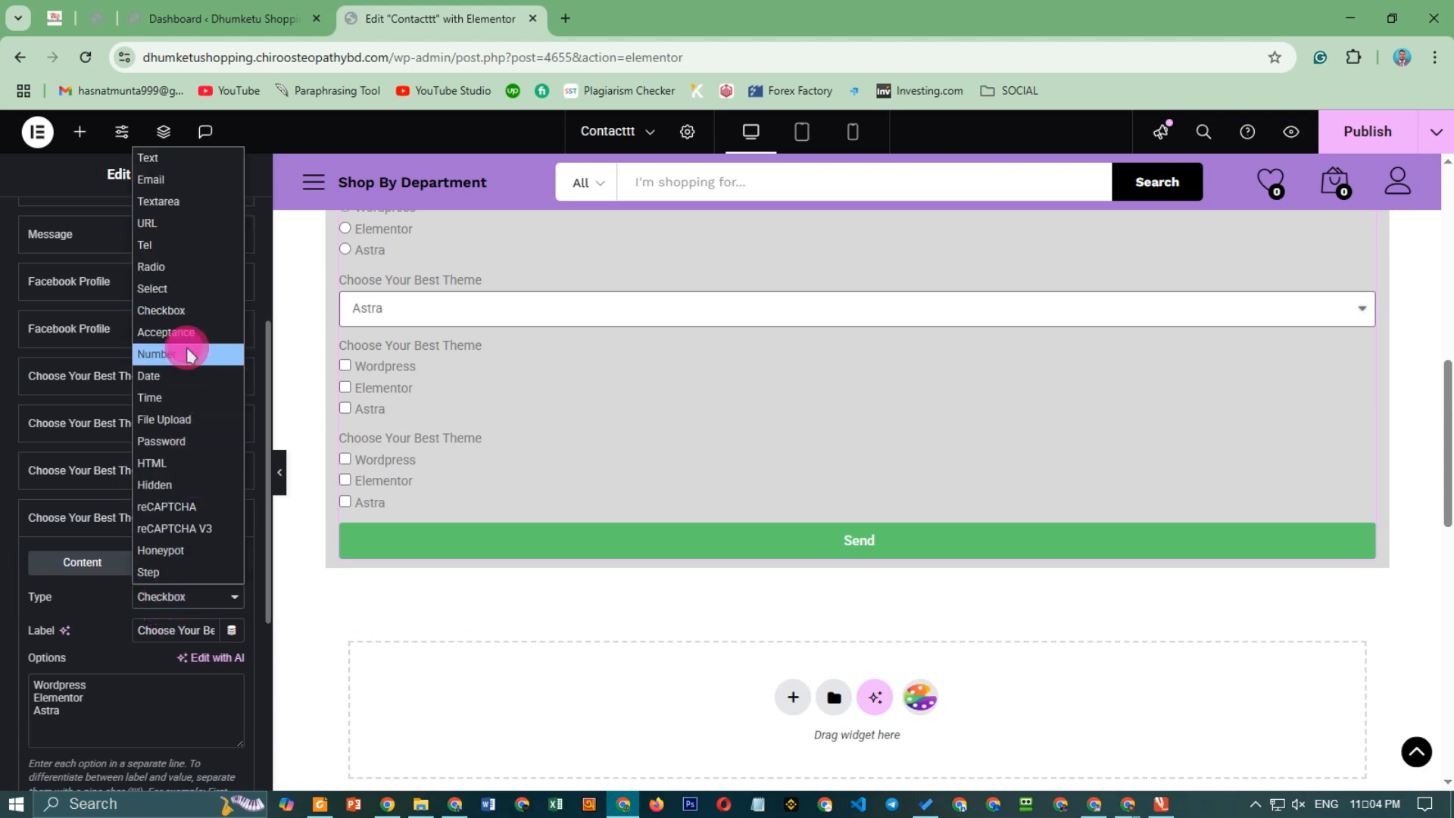
left_click(188, 356)
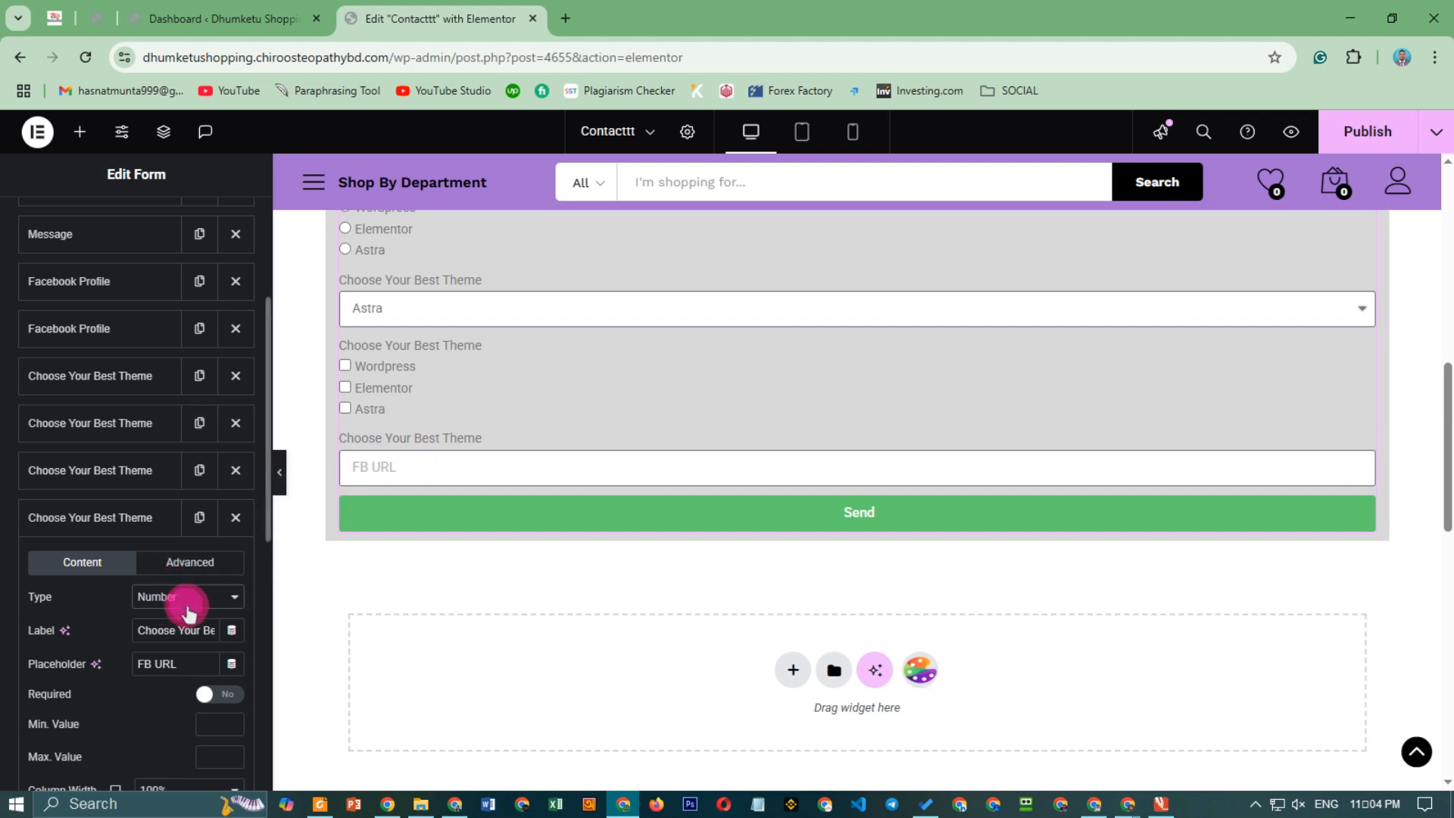
Limit the Number field to a minimum value of 1200 and a maximum value of 1500.
scroll(178, 652, "down", 3)
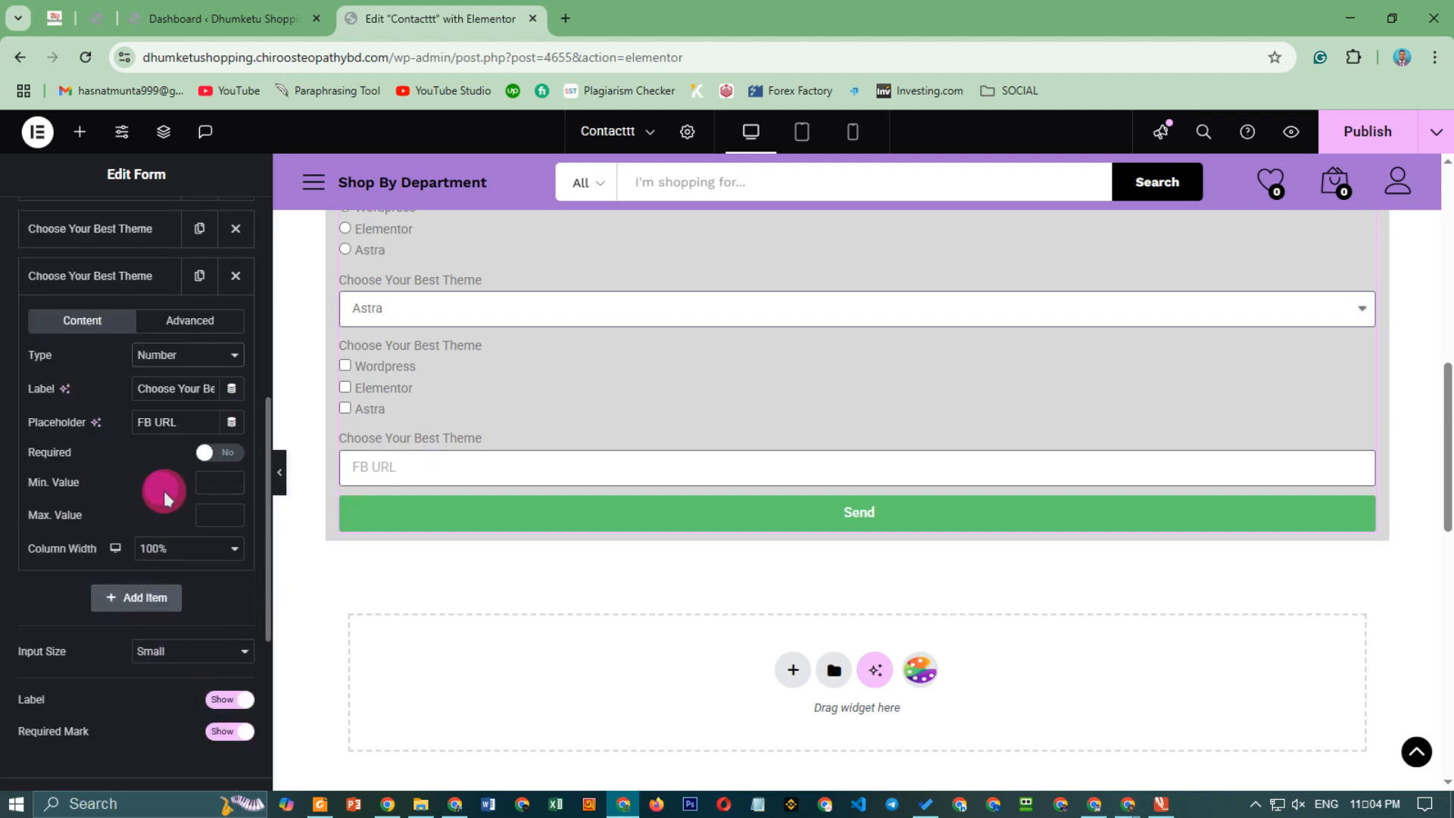
left_click(205, 514)
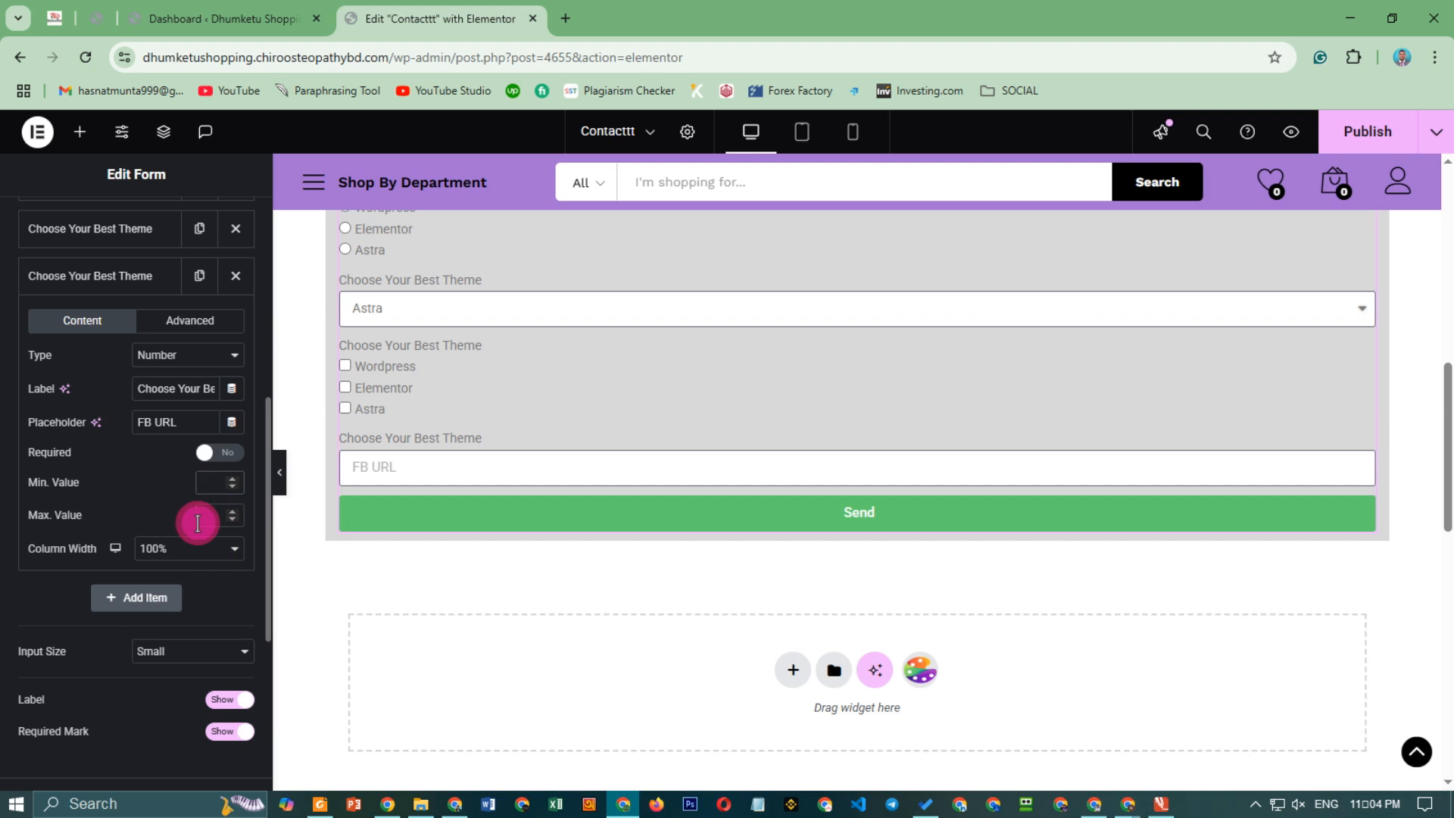
left_click(209, 518)
double_click(215, 515)
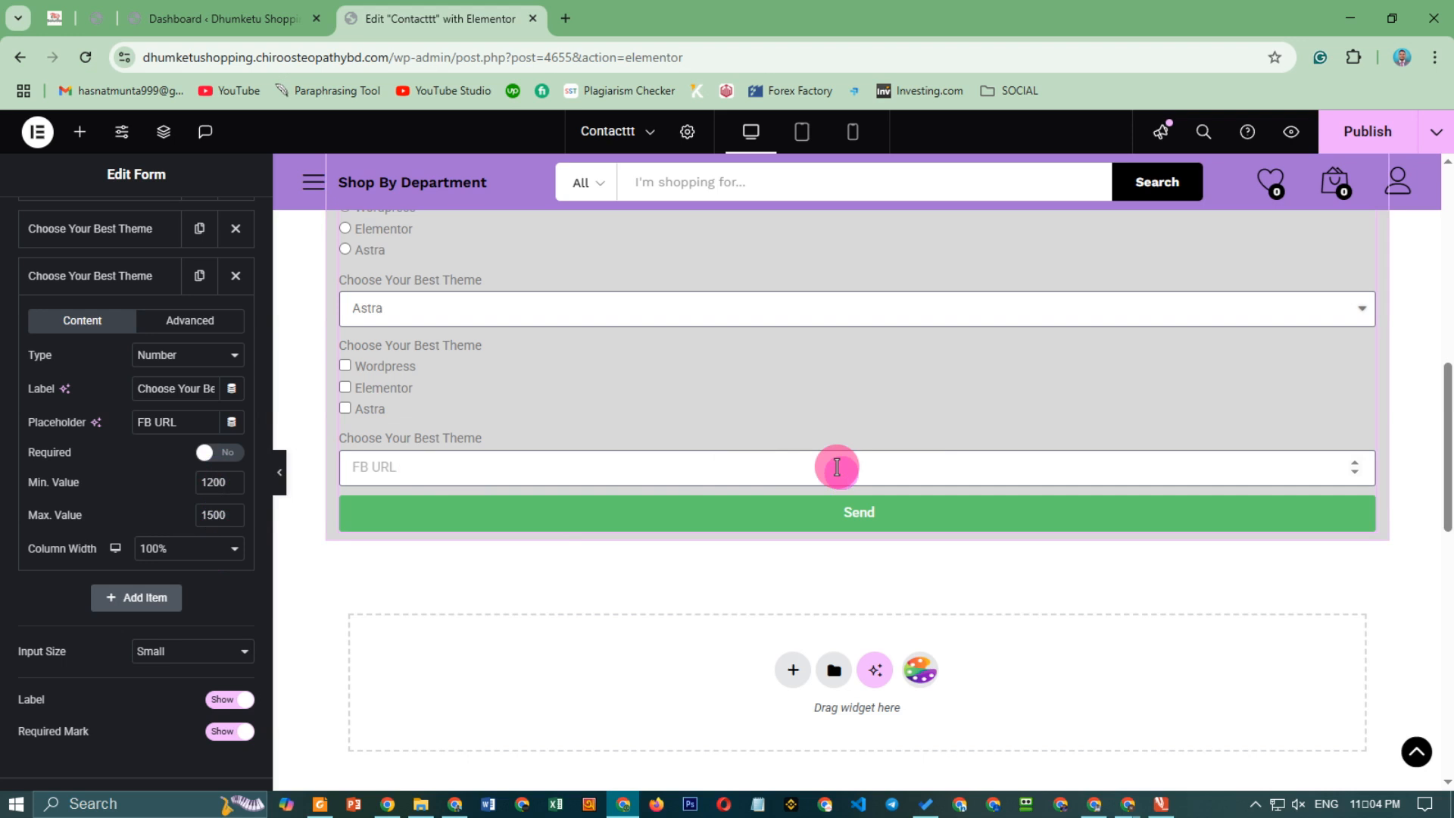
left_click(165, 358)
scroll(167, 590, "down", 1)
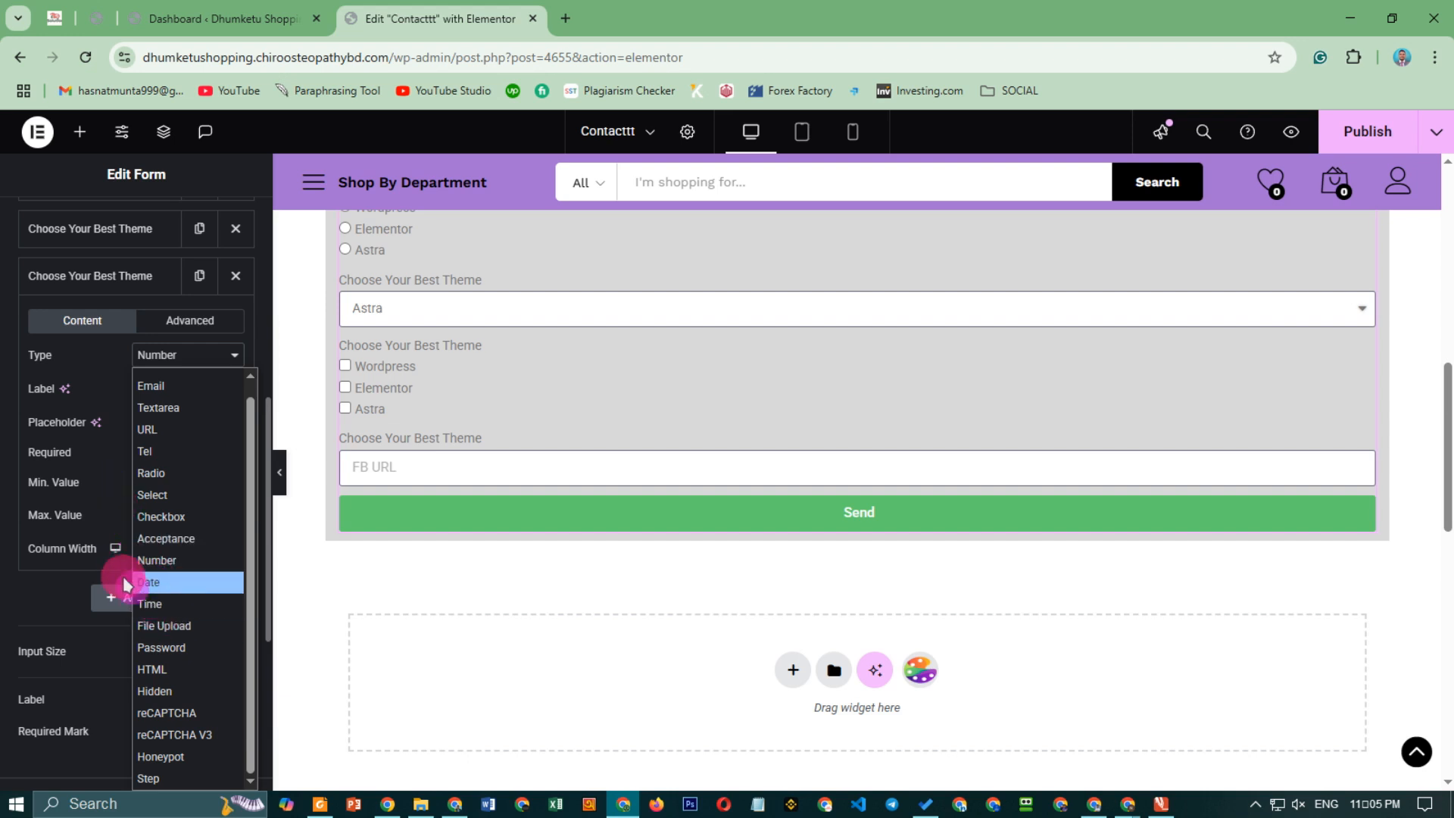
left_click(99, 509)
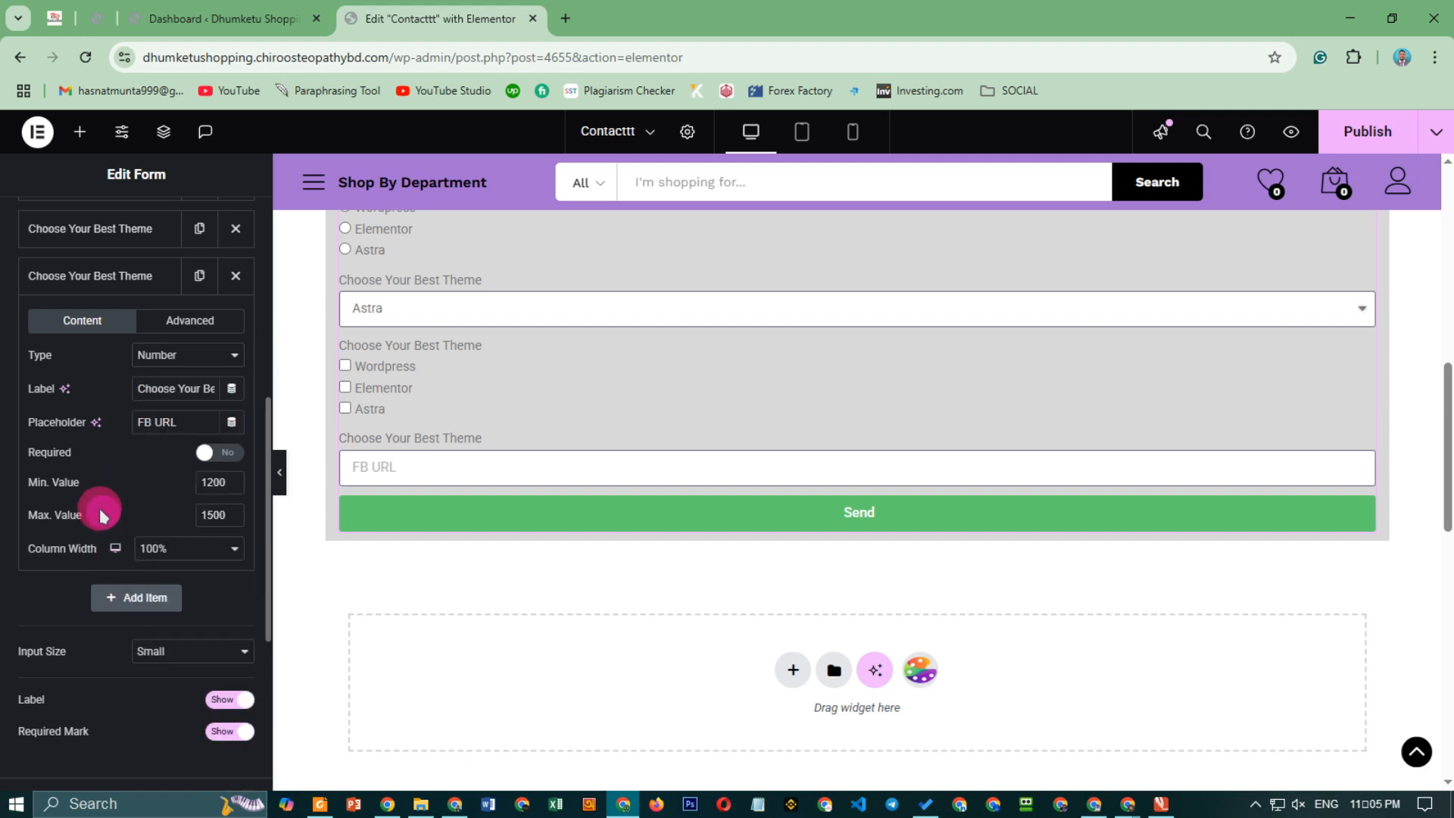
Duplicate the Choose Your Best Theme Number field and set the copy's type to File Upload.
left_click(195, 281)
left_click(146, 289)
left_click(135, 333)
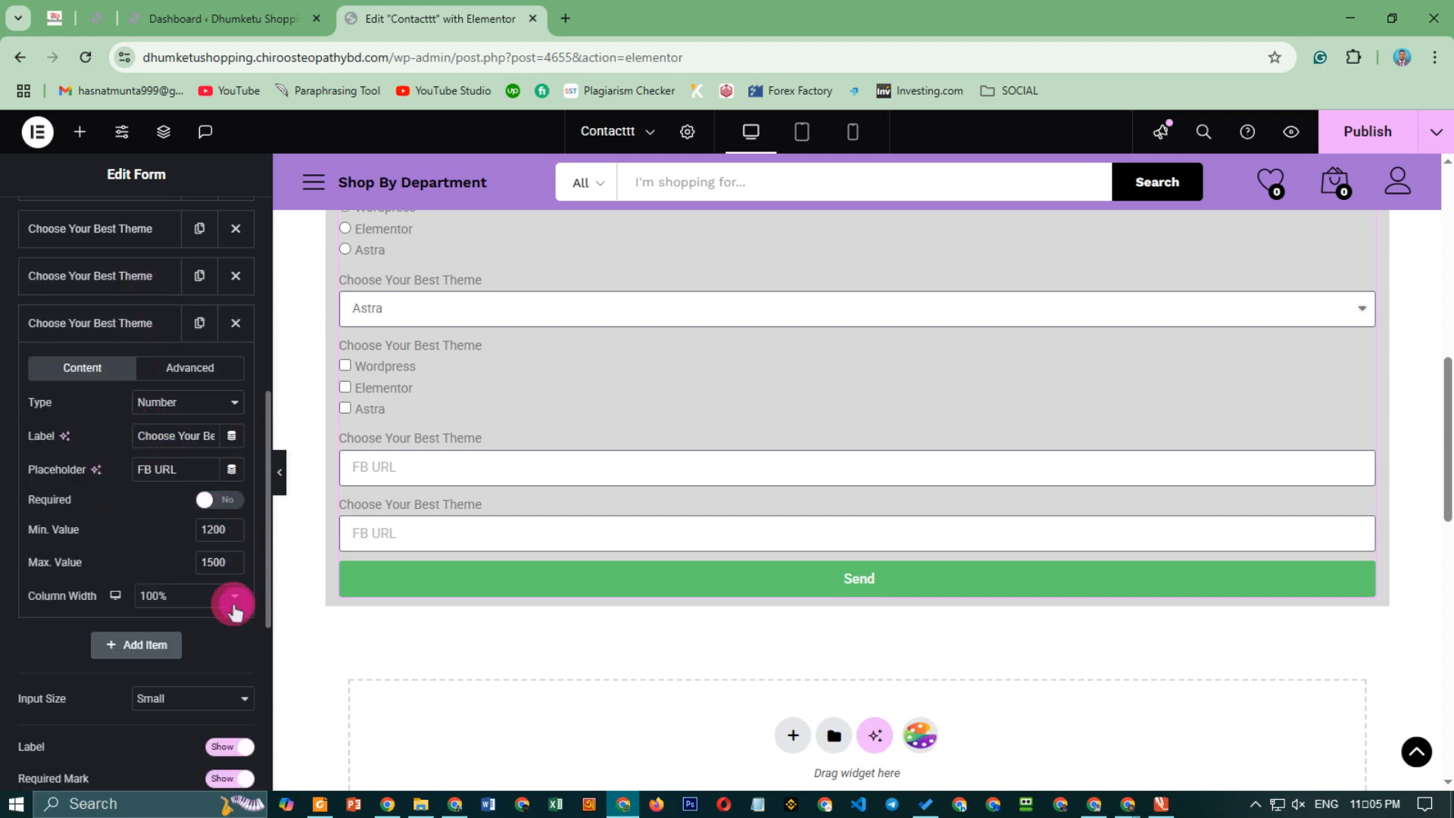
scroll(993, 393, "up", 4)
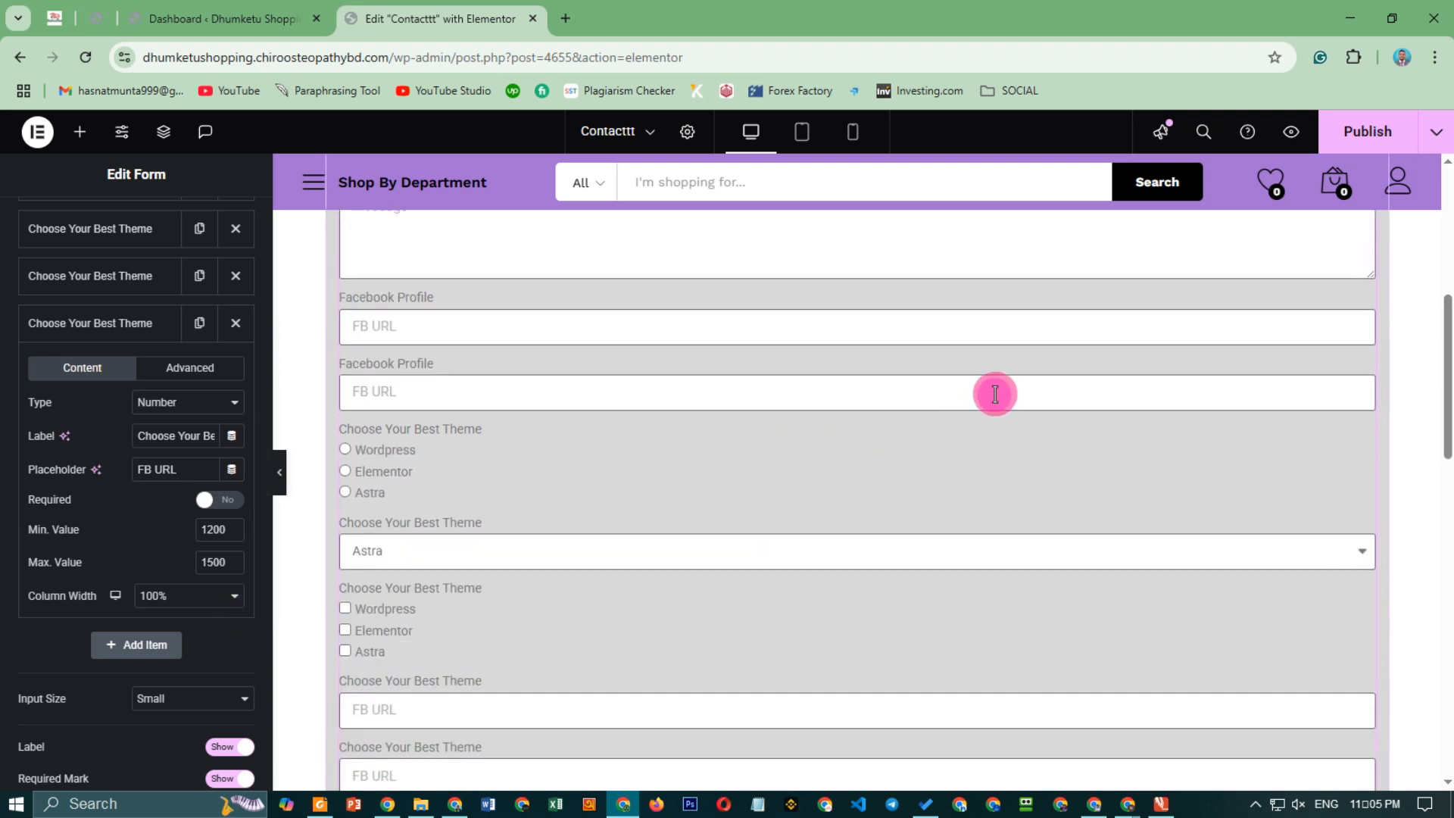
scroll(795, 445, "down", 12)
scroll(770, 476, "up", 5)
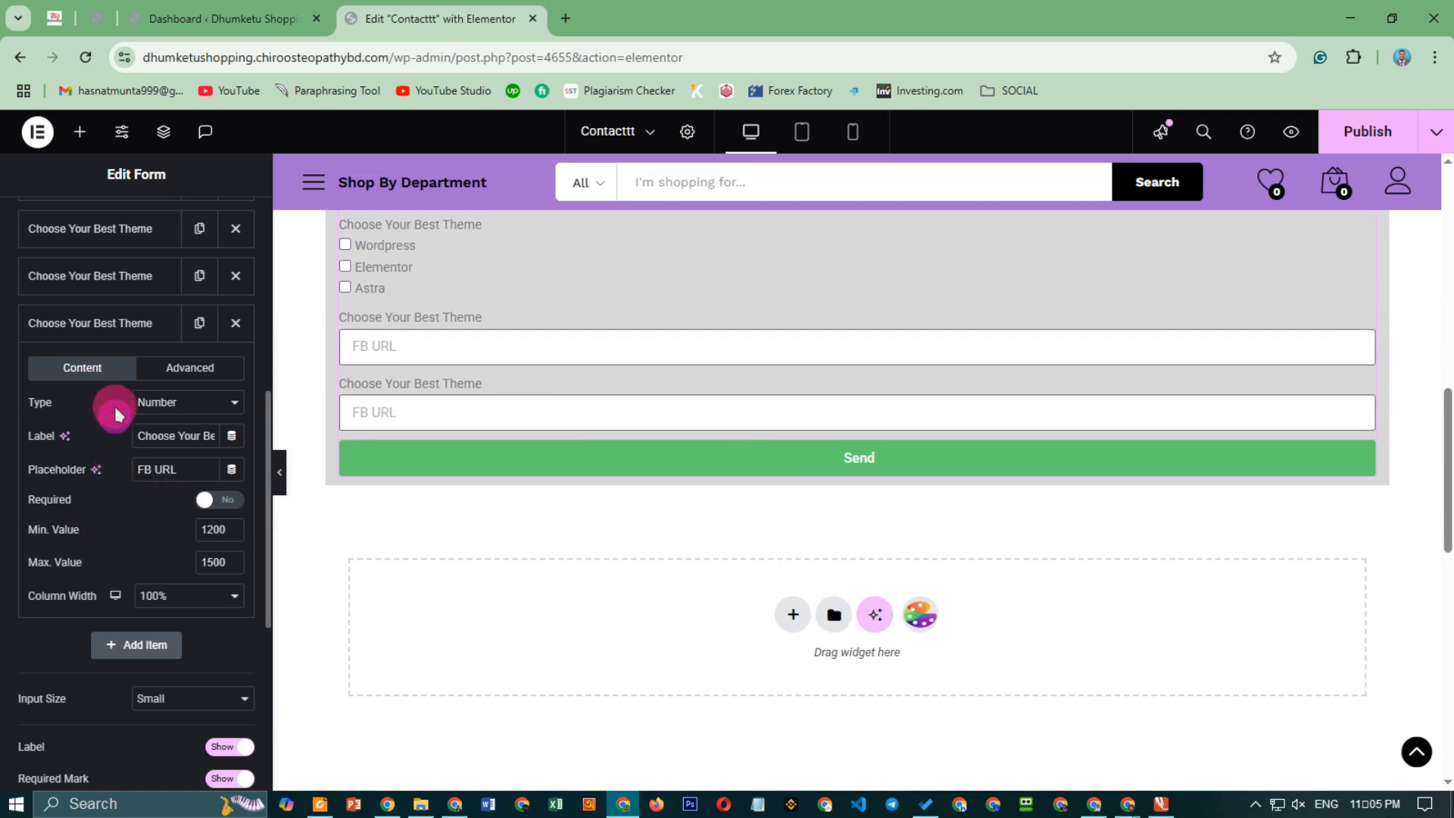
left_click(166, 418)
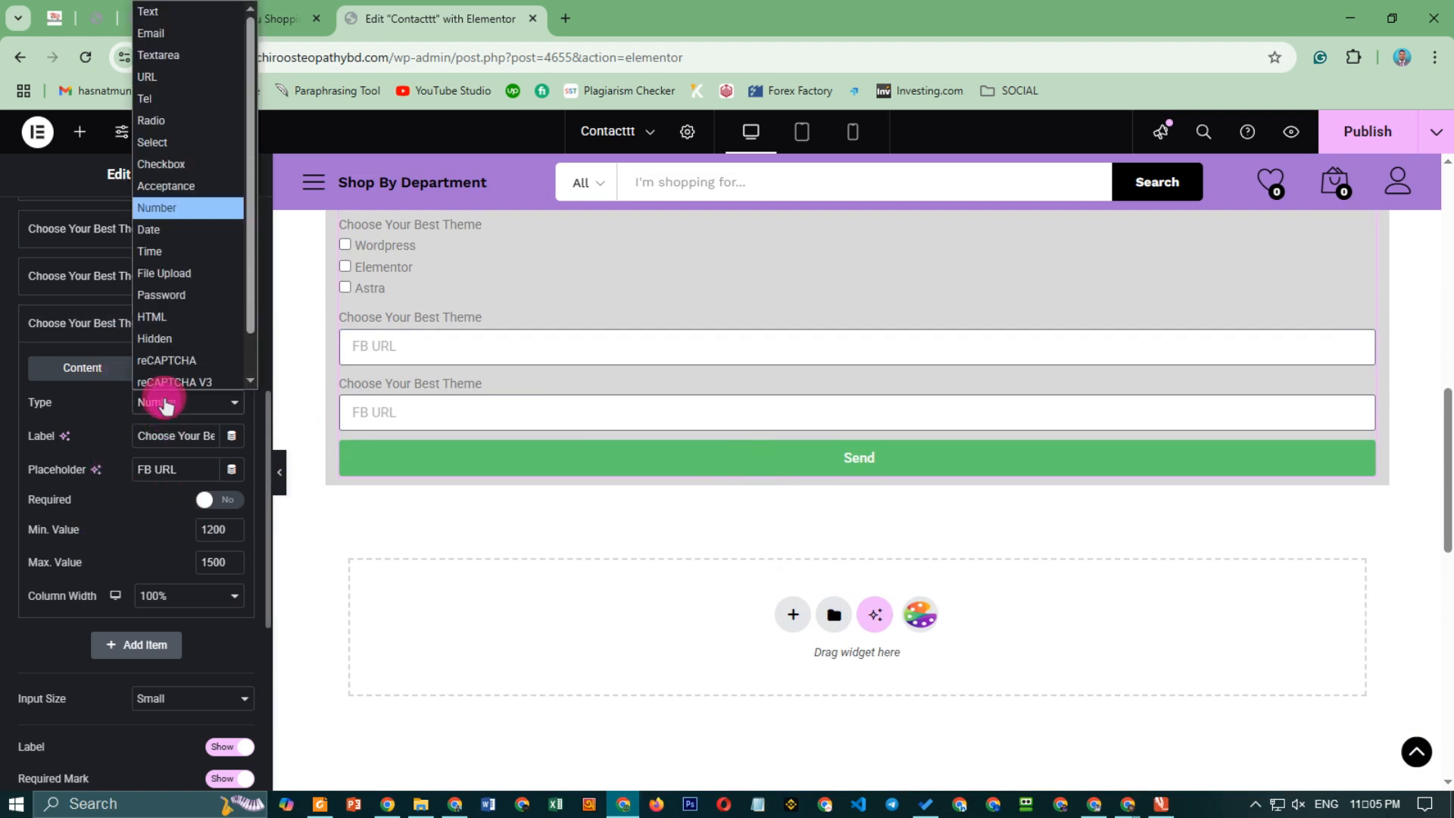
left_click(182, 269)
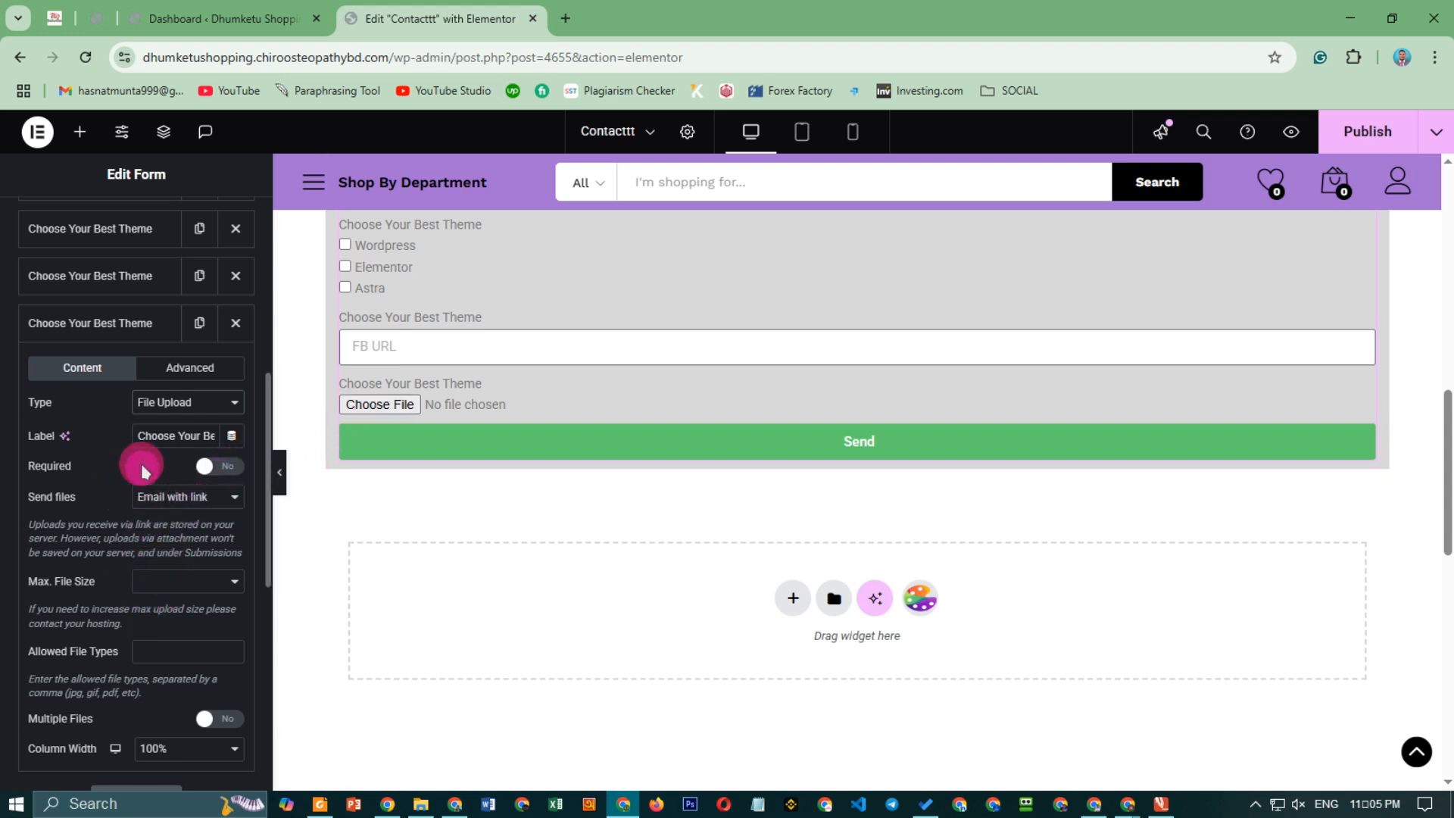
Set the File Upload field's maximum file size to 10MB.
left_click(176, 583)
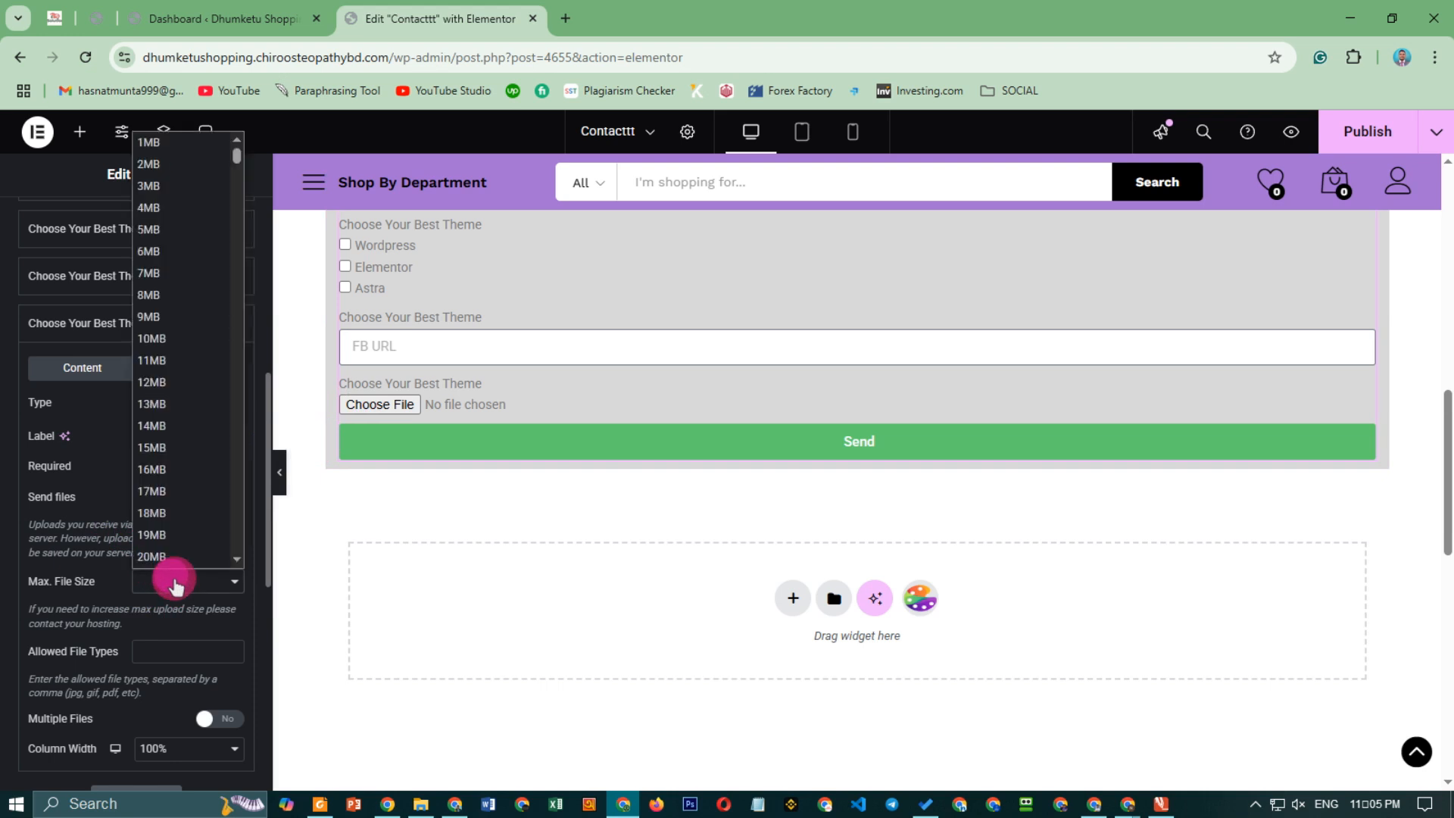
scroll(176, 459, "down", 15)
scroll(179, 455, "up", 15)
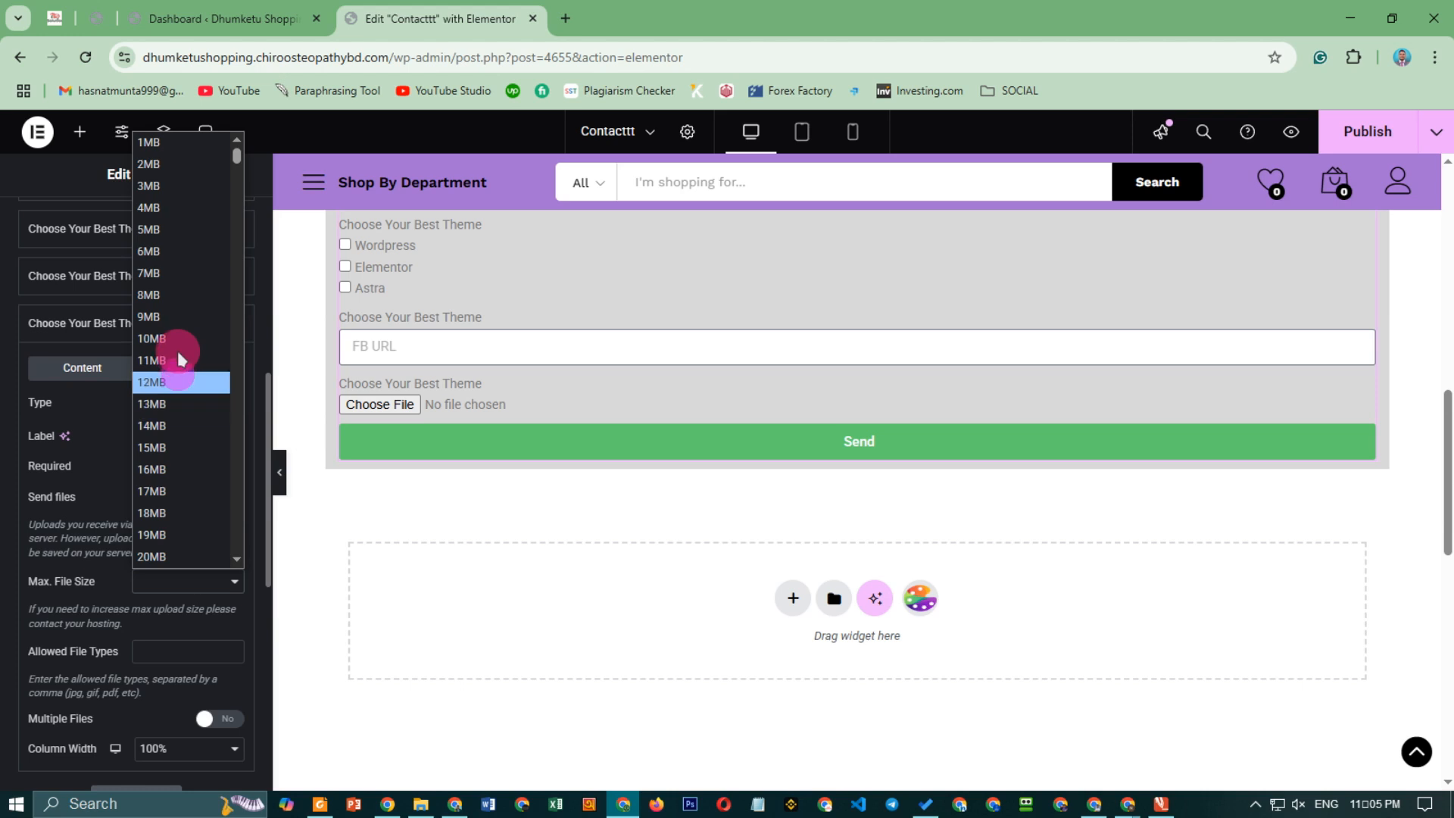
left_click(171, 340)
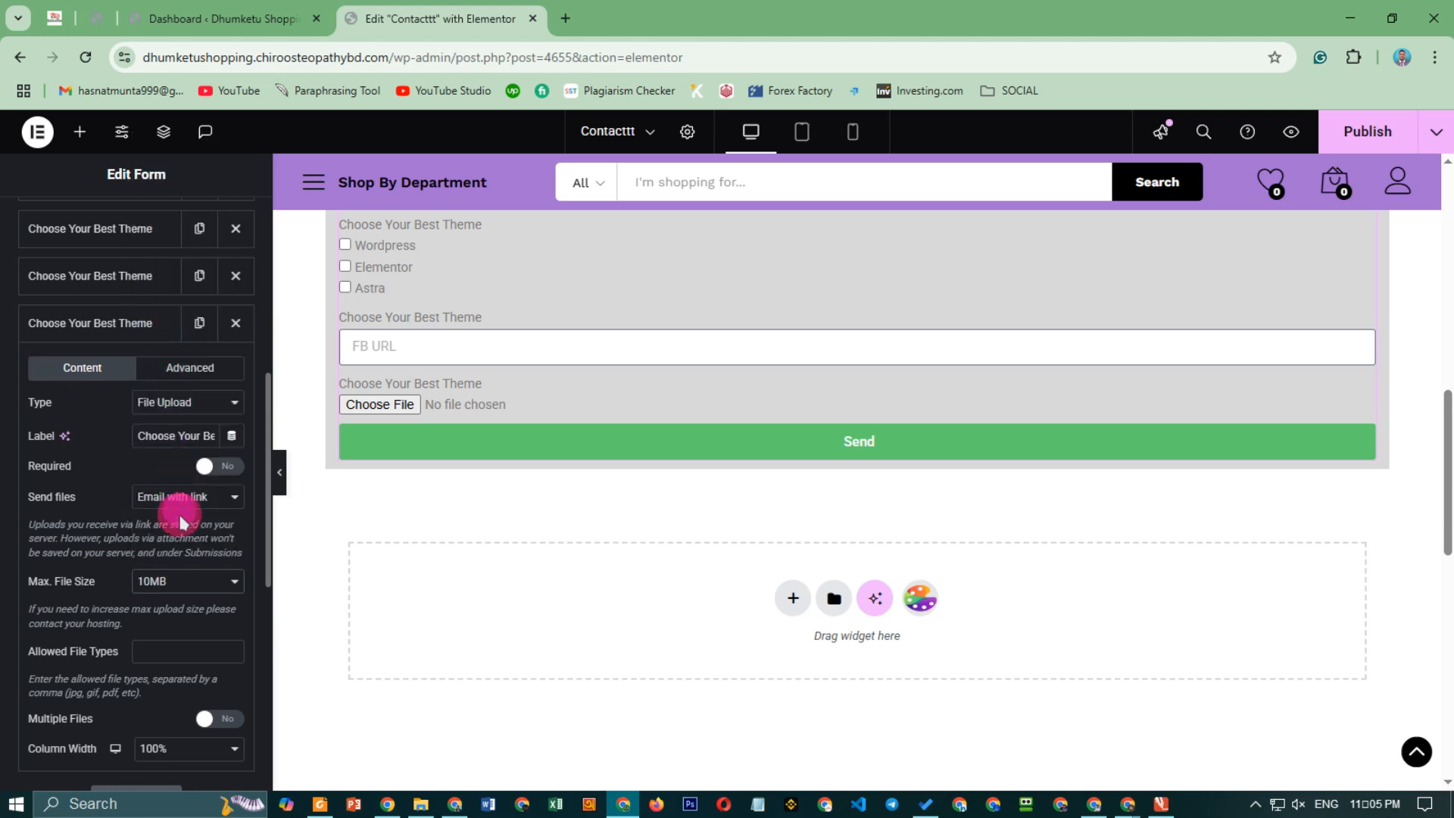
Try pdf as the File Upload field's allowed file type.
scroll(175, 522, "down", 3)
left_click(173, 412)
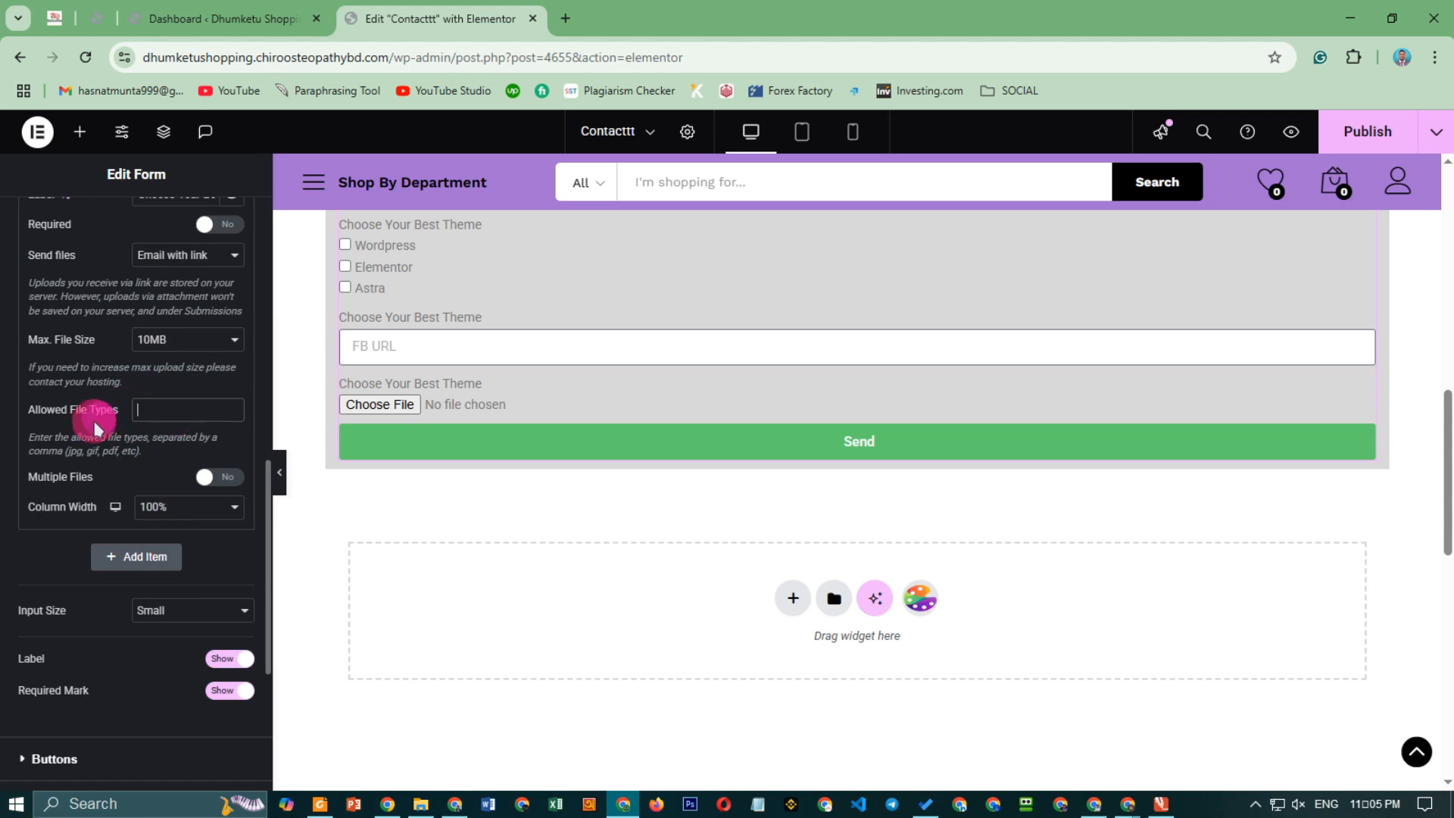
left_click_drag(68, 455, 138, 449)
left_click(155, 415)
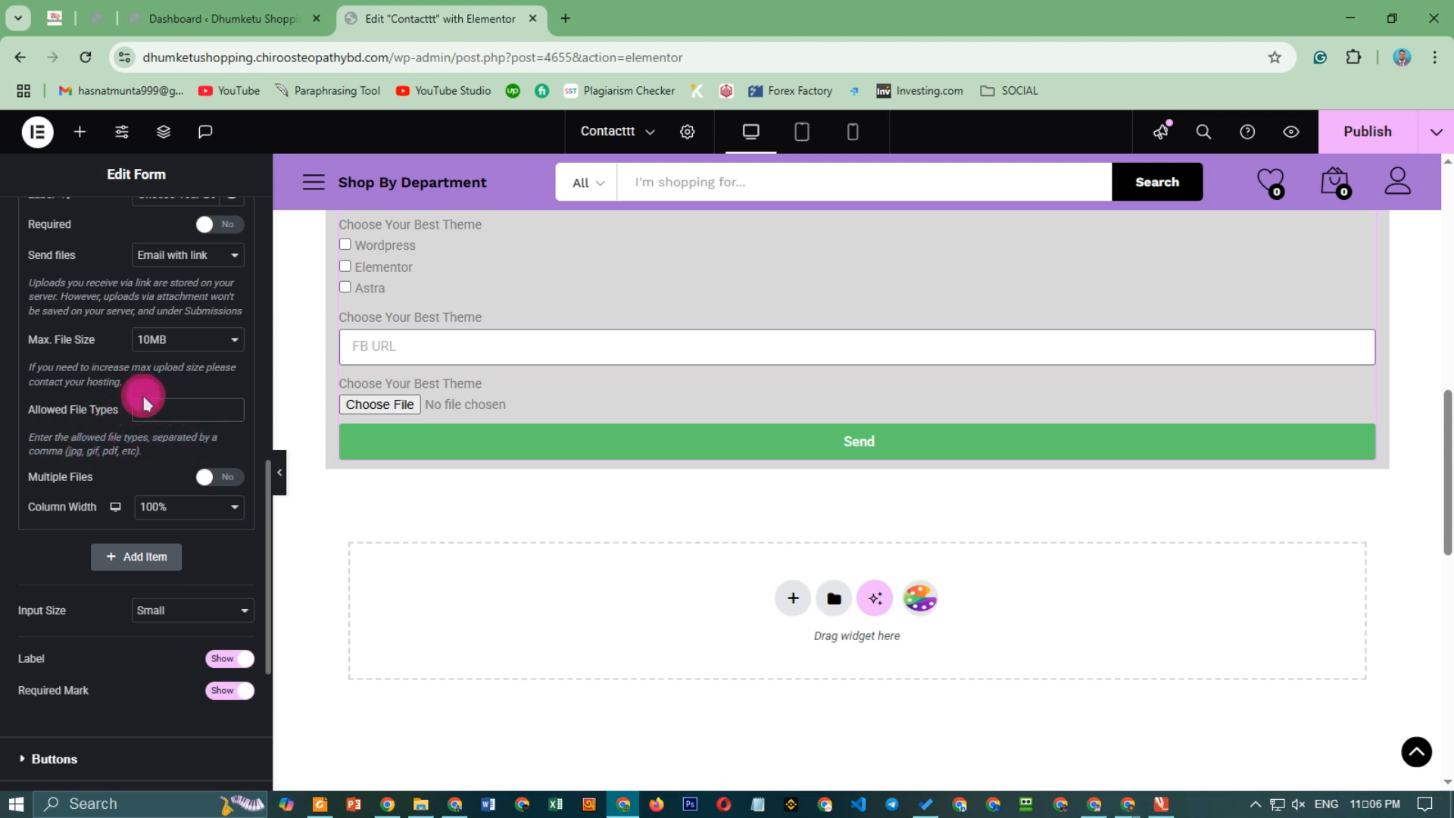
type("p")
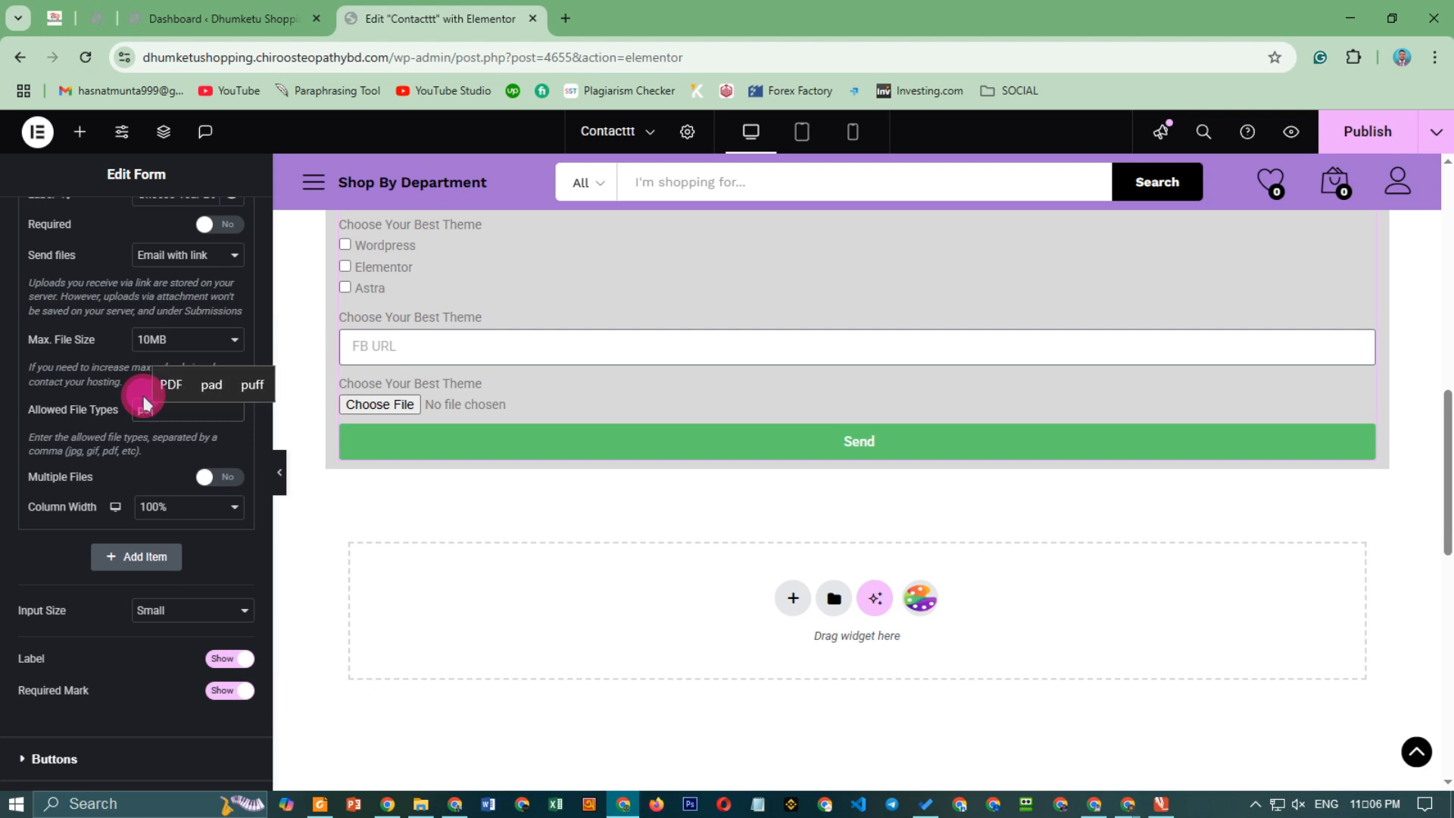
type("df")
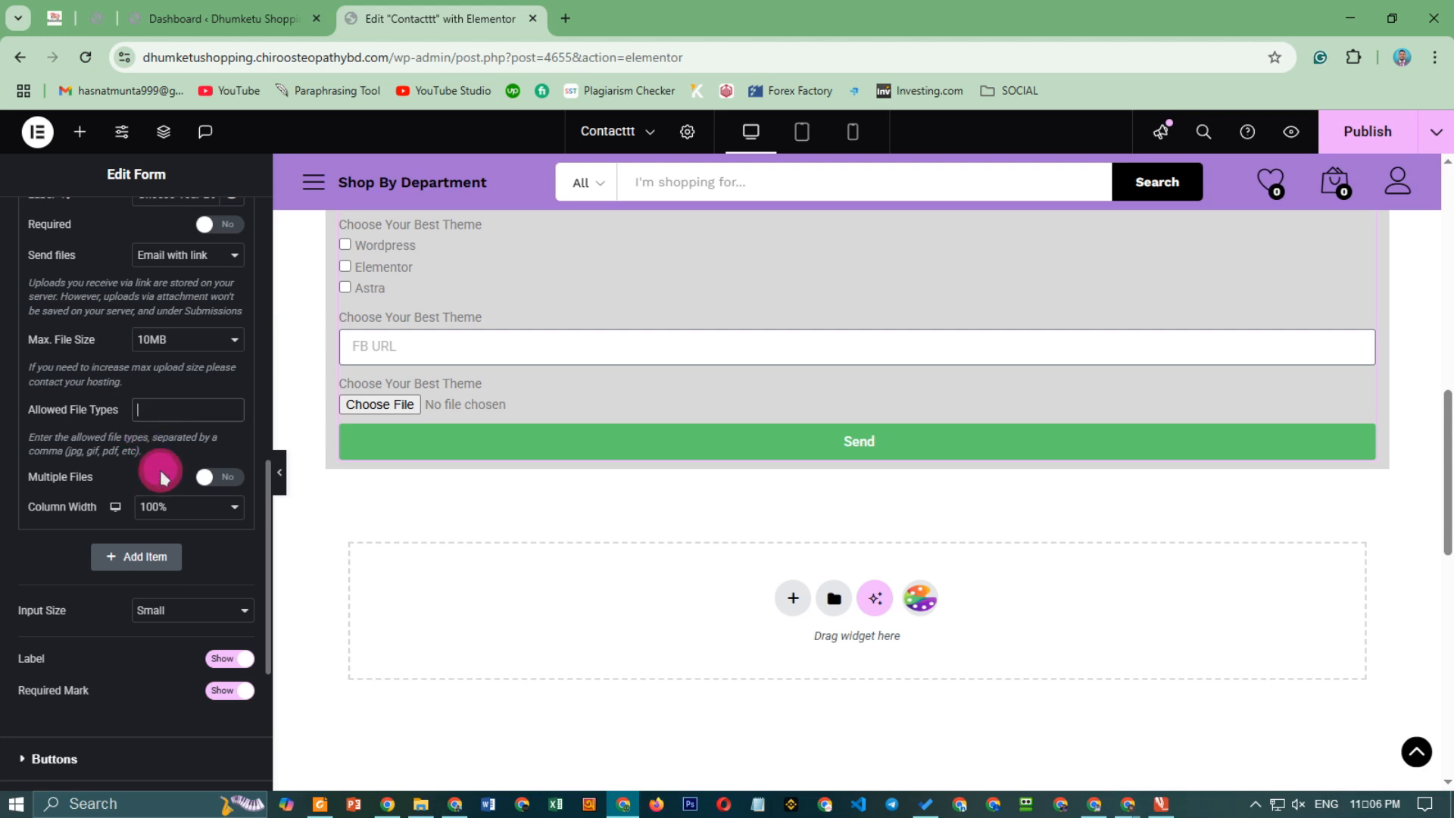
Allow multiple files in the File Upload field, with a maximum of 3 files.
left_click(220, 477)
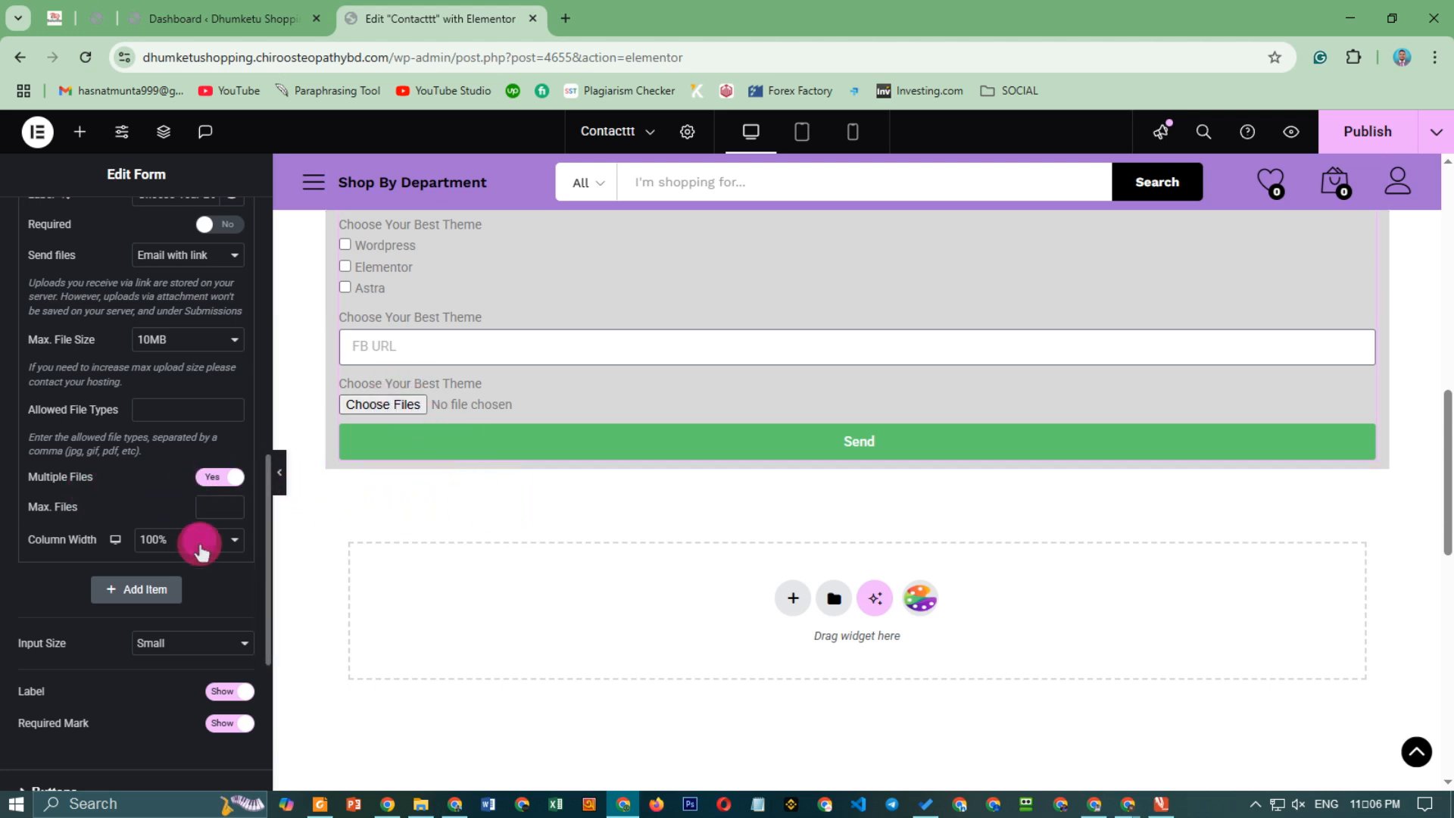
left_click(209, 502)
type("3")
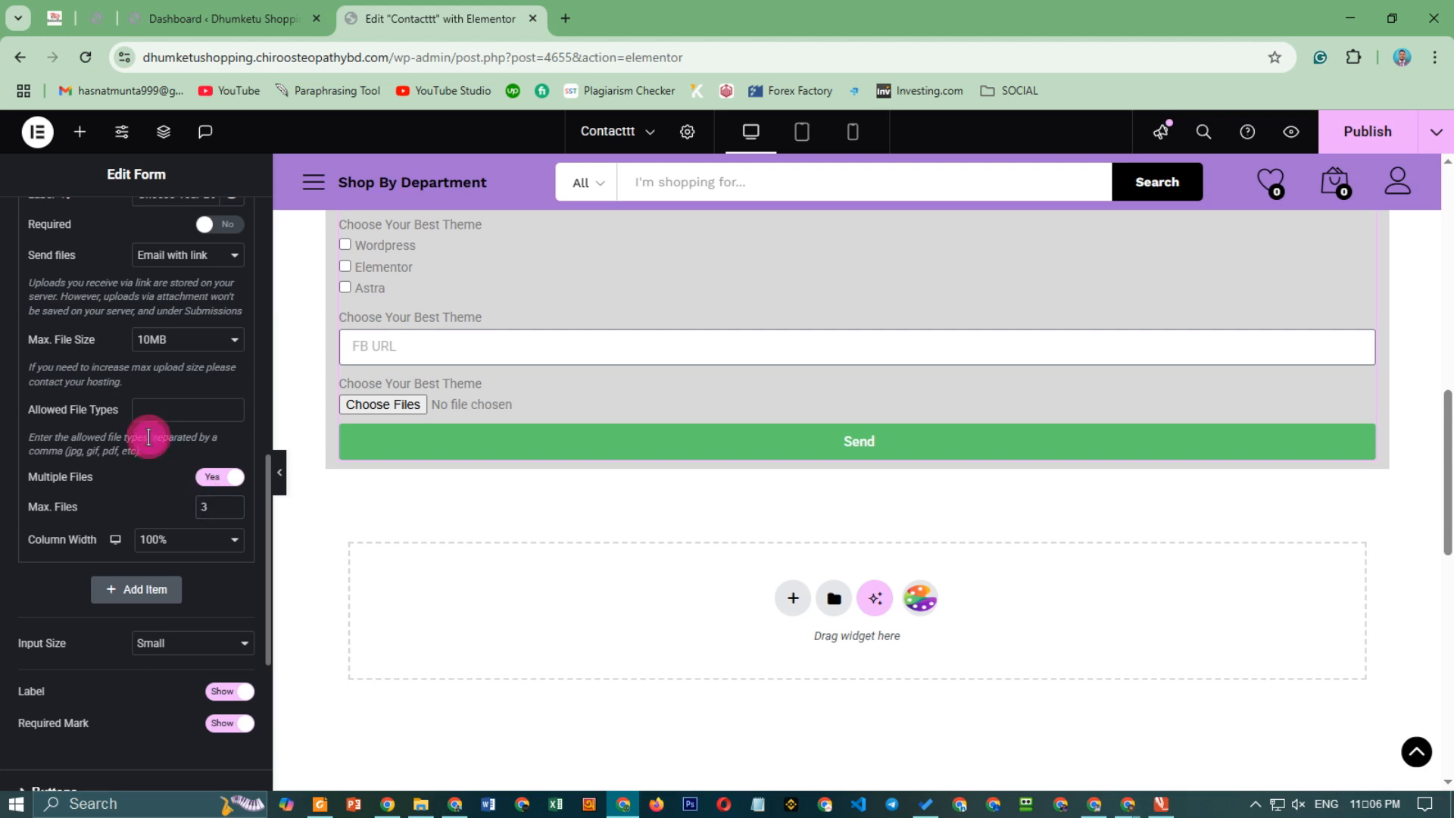
scroll(176, 468, "down", 5)
scroll(173, 507, "up", 10)
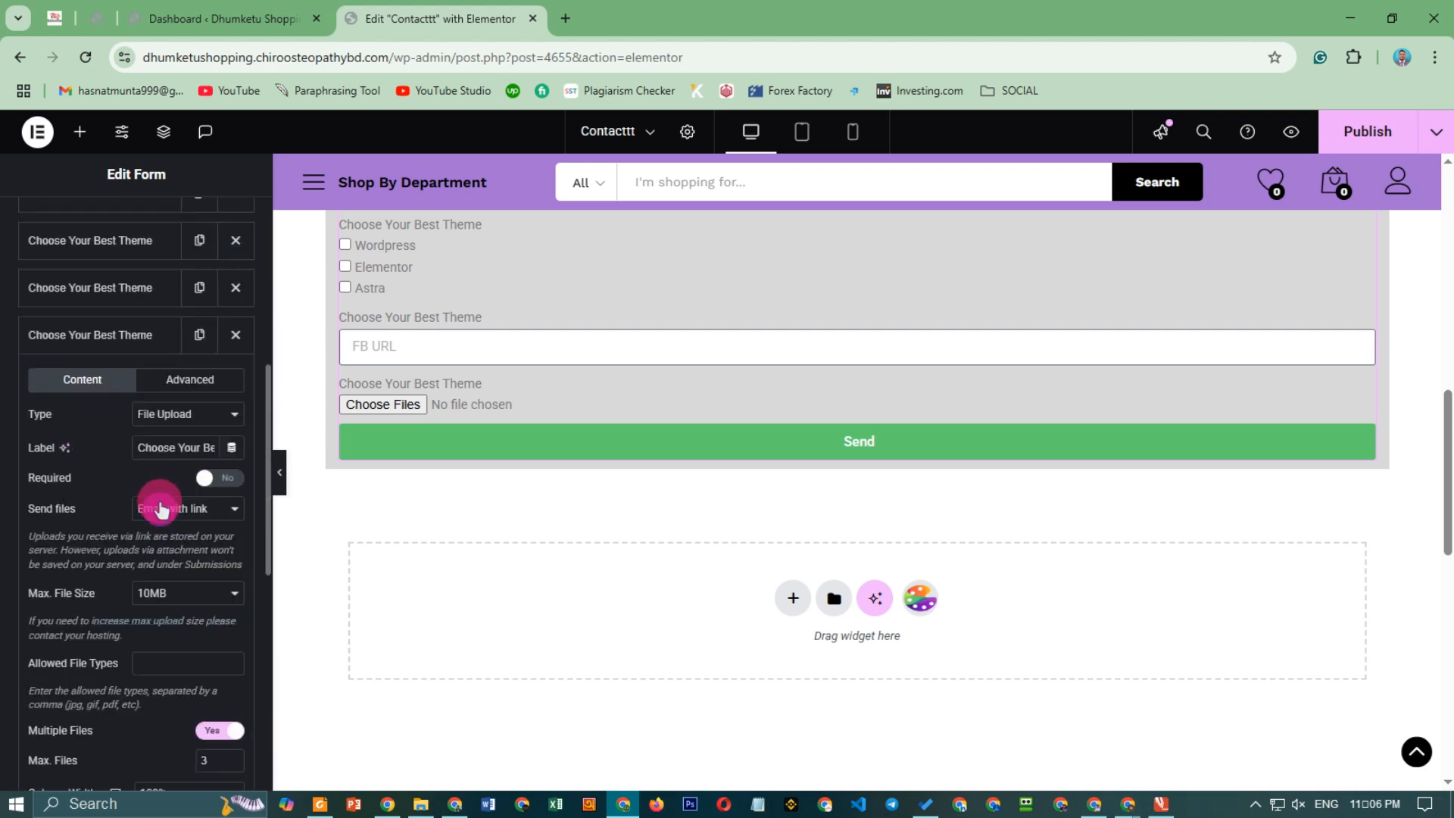
scroll(122, 394, "down", 5)
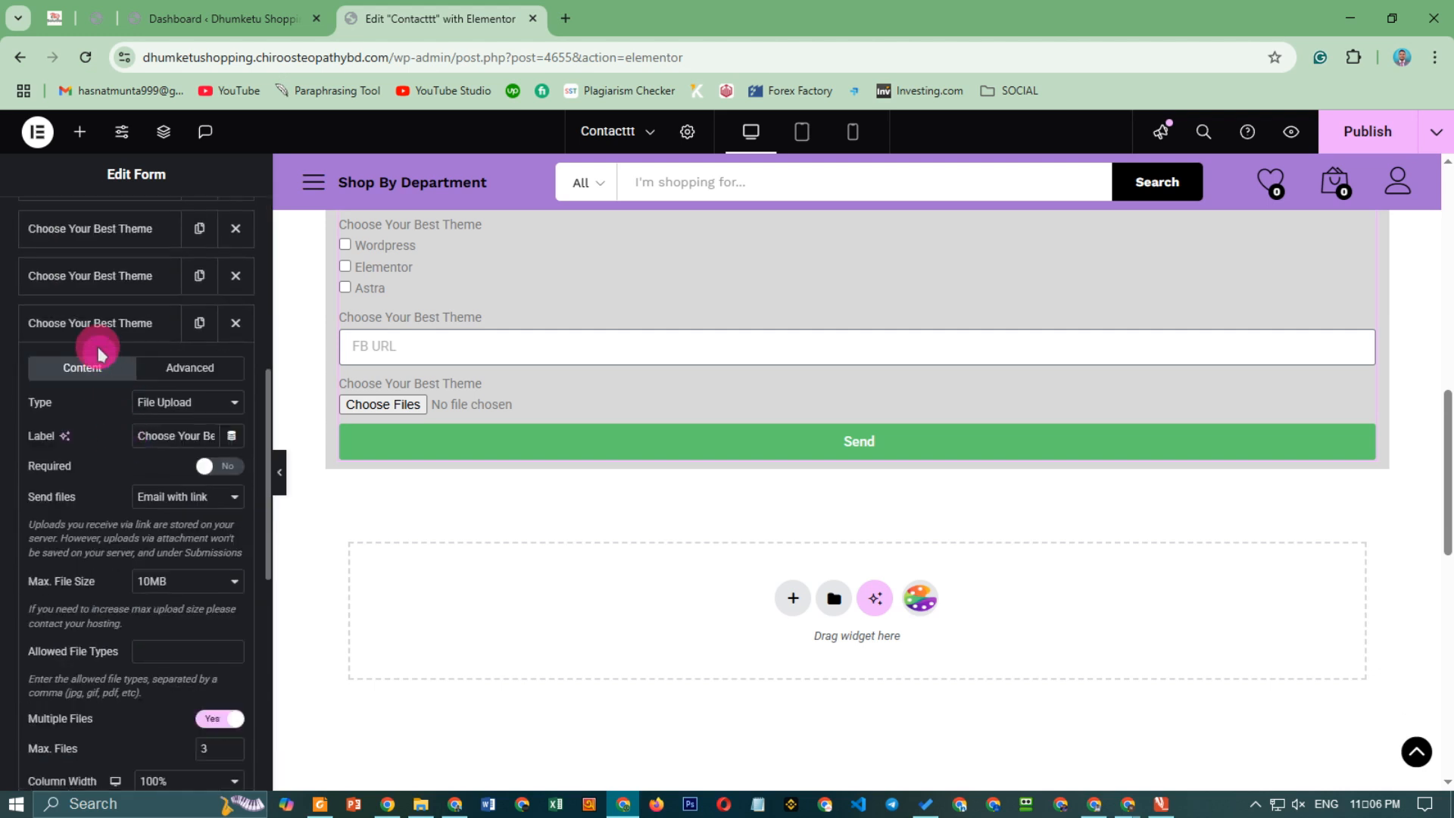
Duplicate the Choose Your Best Theme File Upload field and set the copy's type to Password.
left_click(97, 324)
left_click(195, 324)
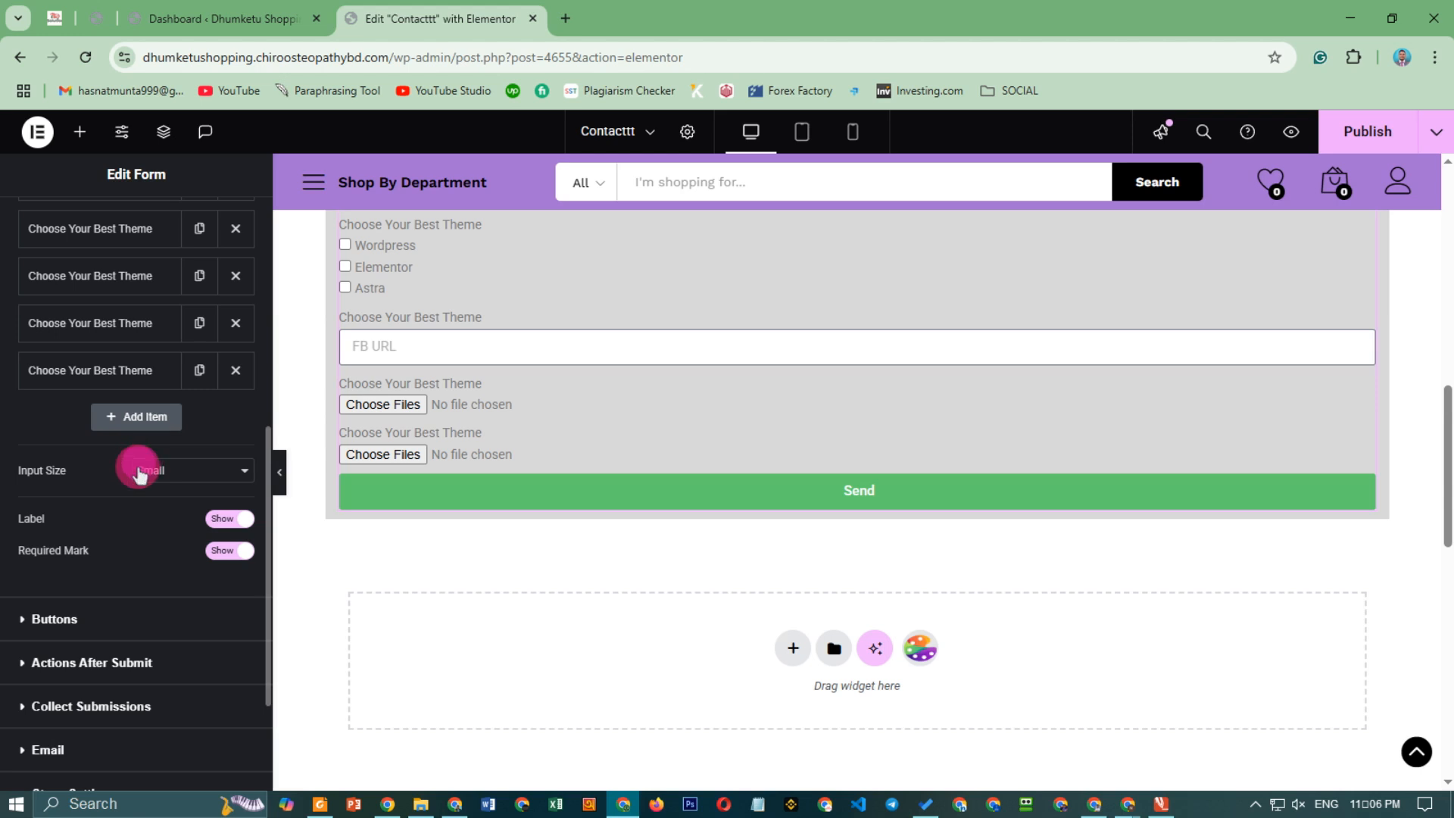
left_click(116, 370)
left_click(182, 450)
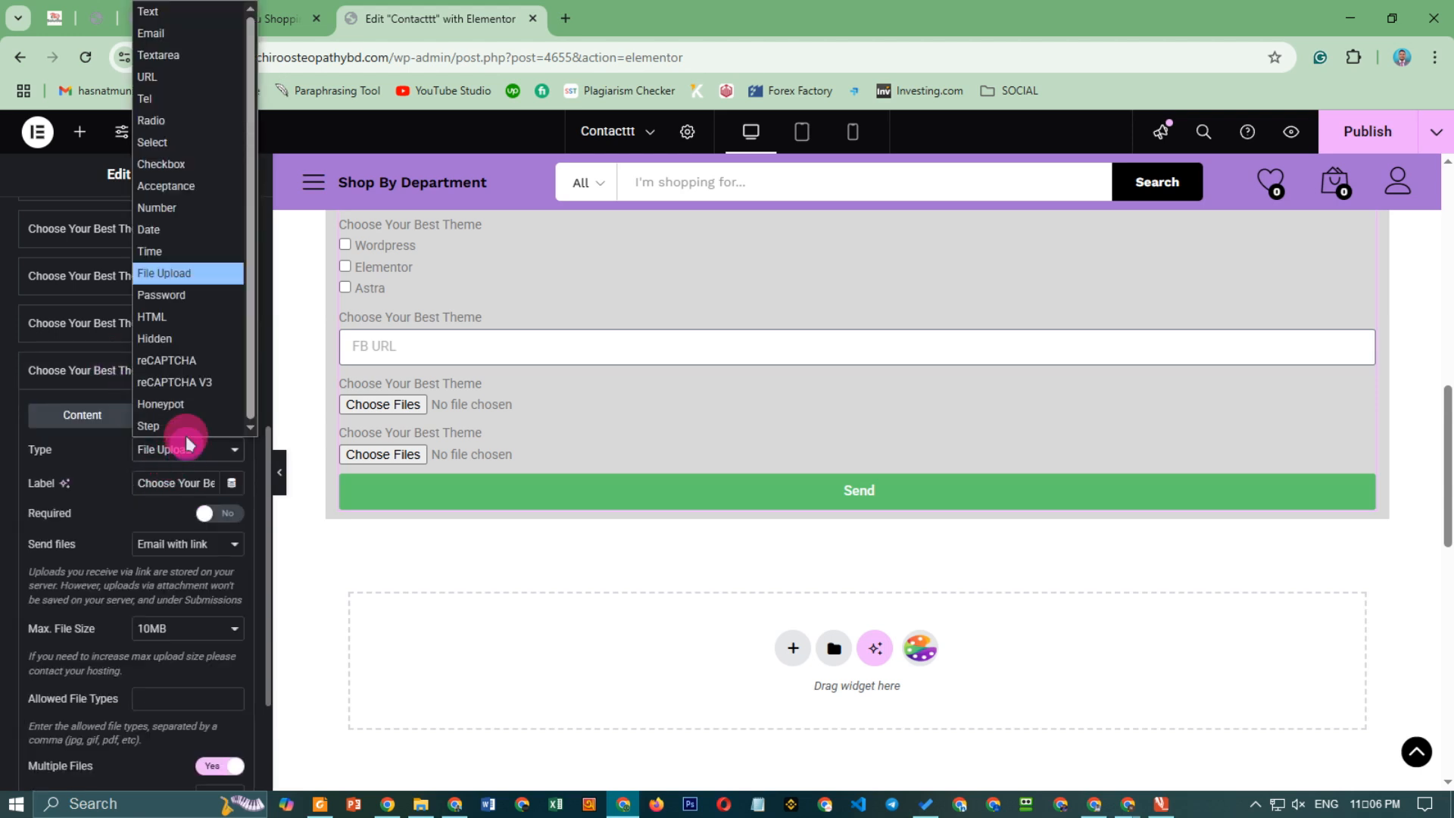
left_click(180, 301)
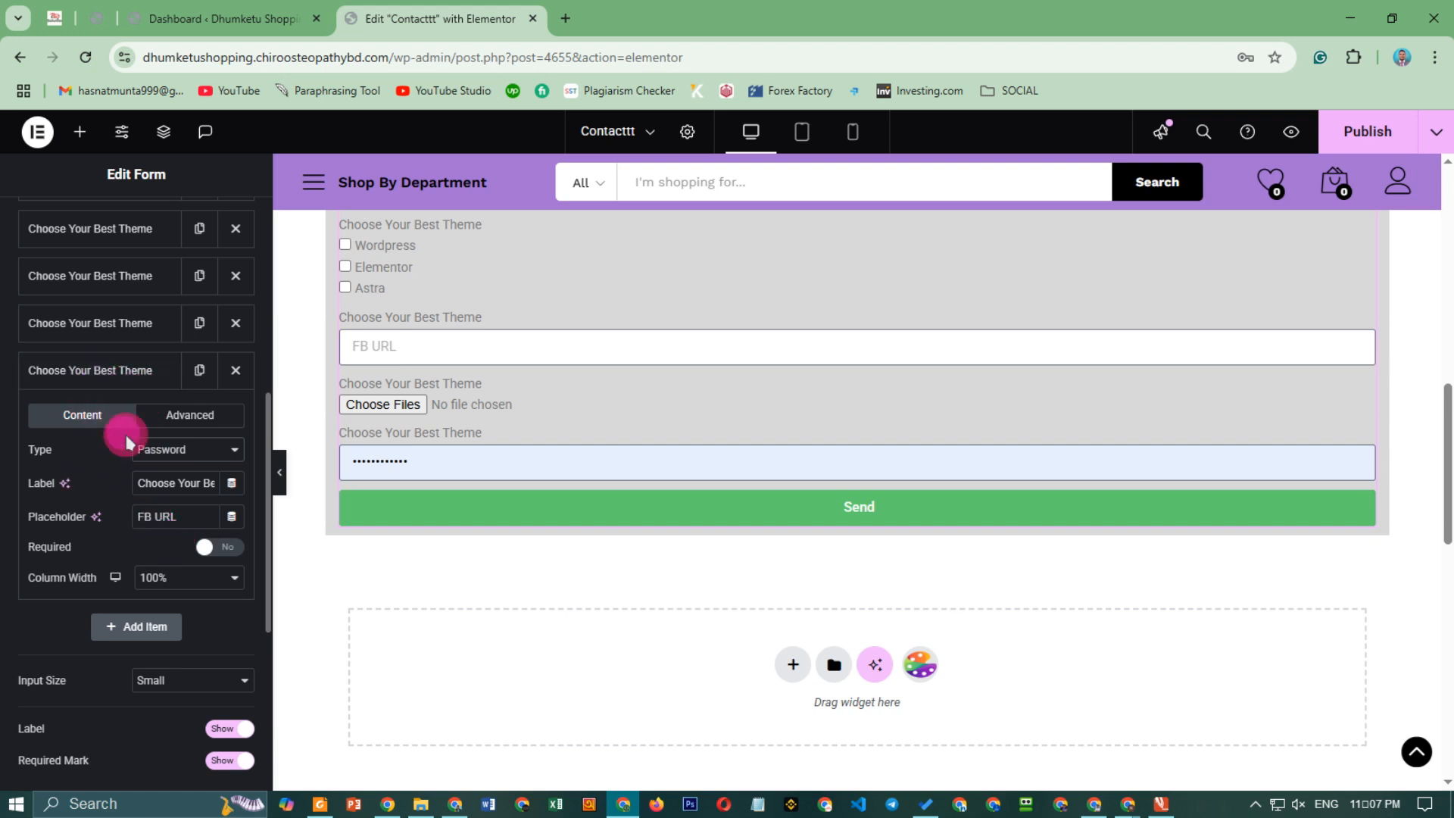
Duplicate the Choose Your Best Theme Password field and try the HTML type on the copy.
left_click(117, 375)
left_click(188, 385)
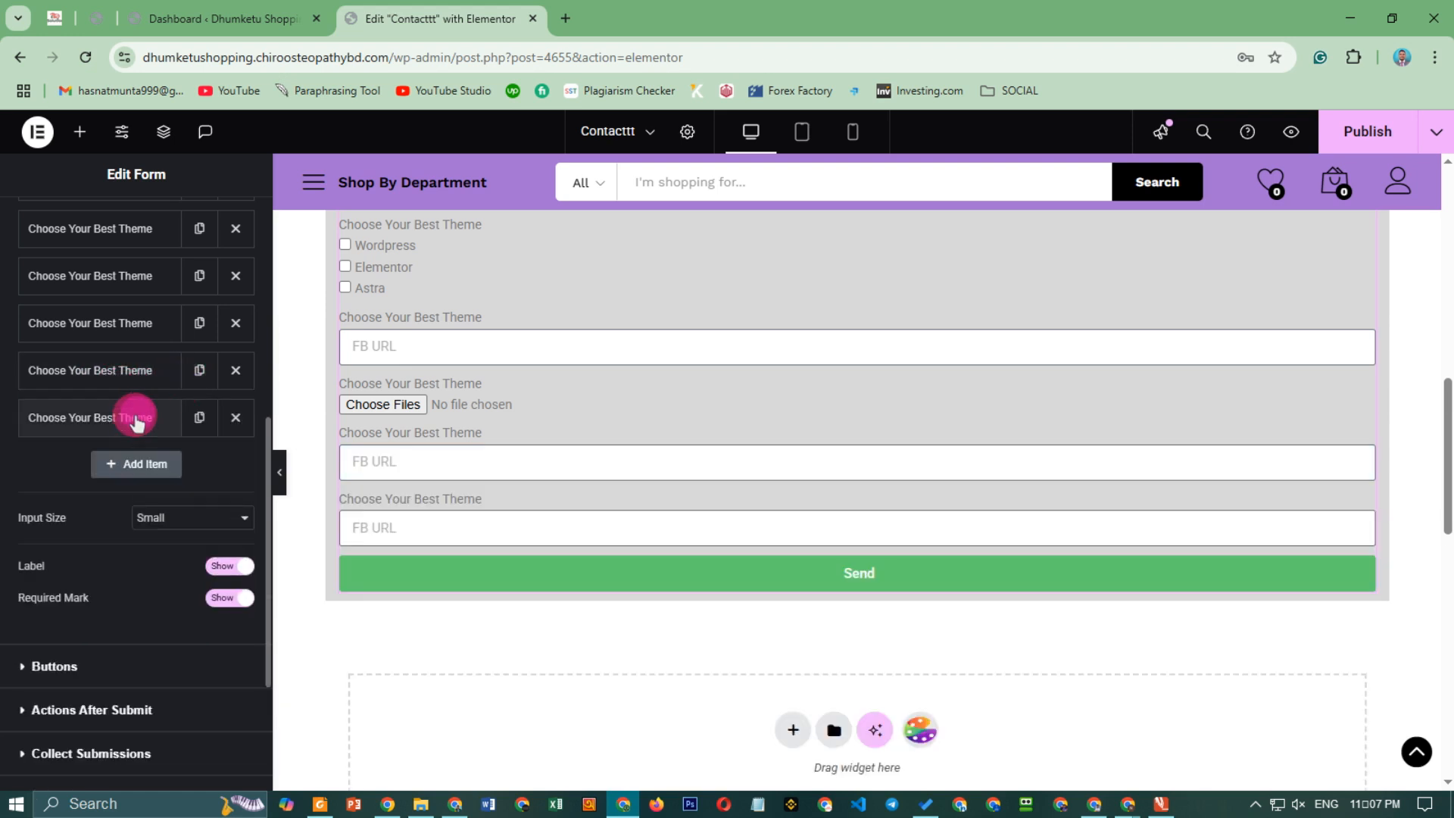
left_click(133, 418)
left_click(189, 499)
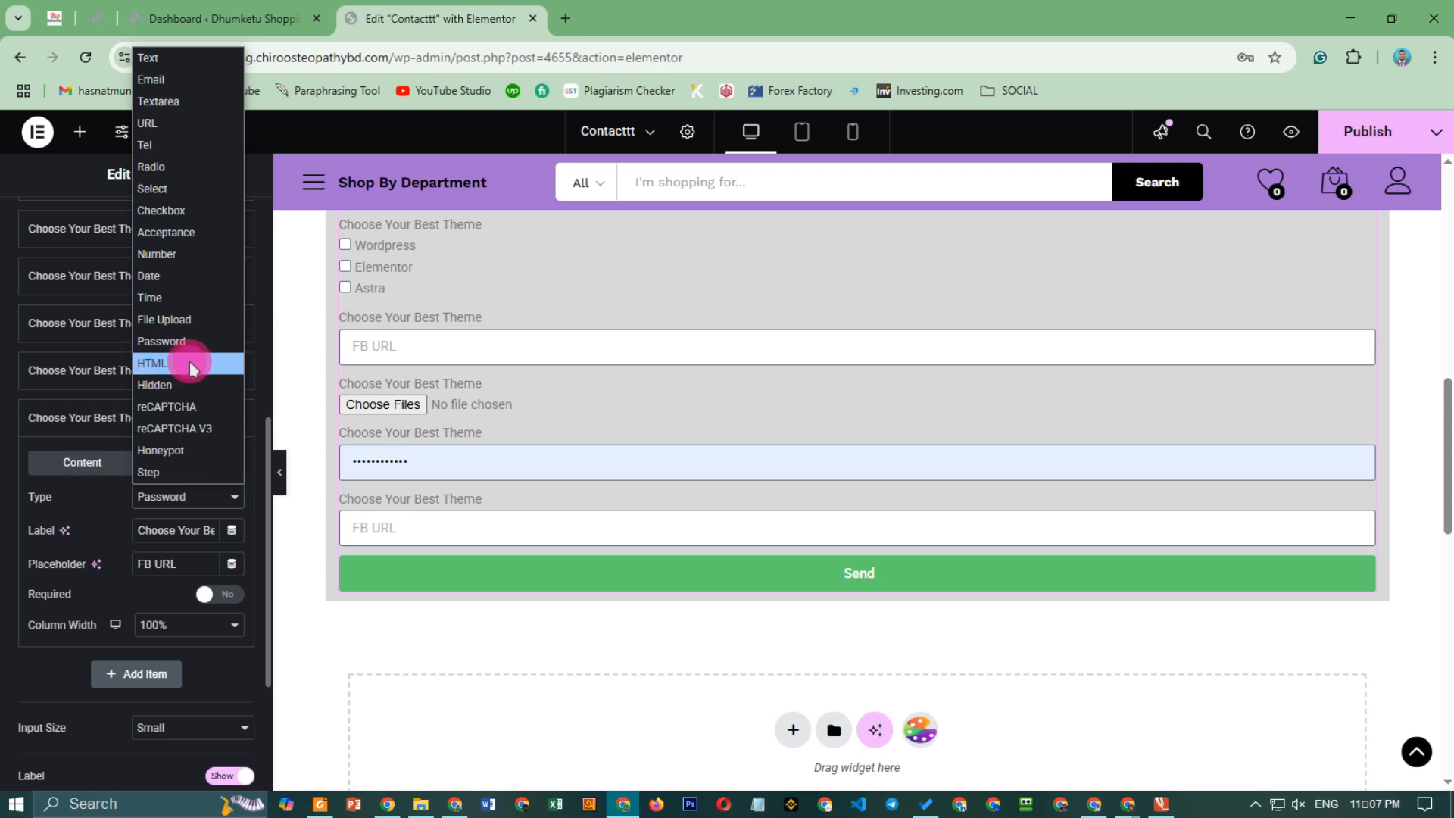
left_click(189, 364)
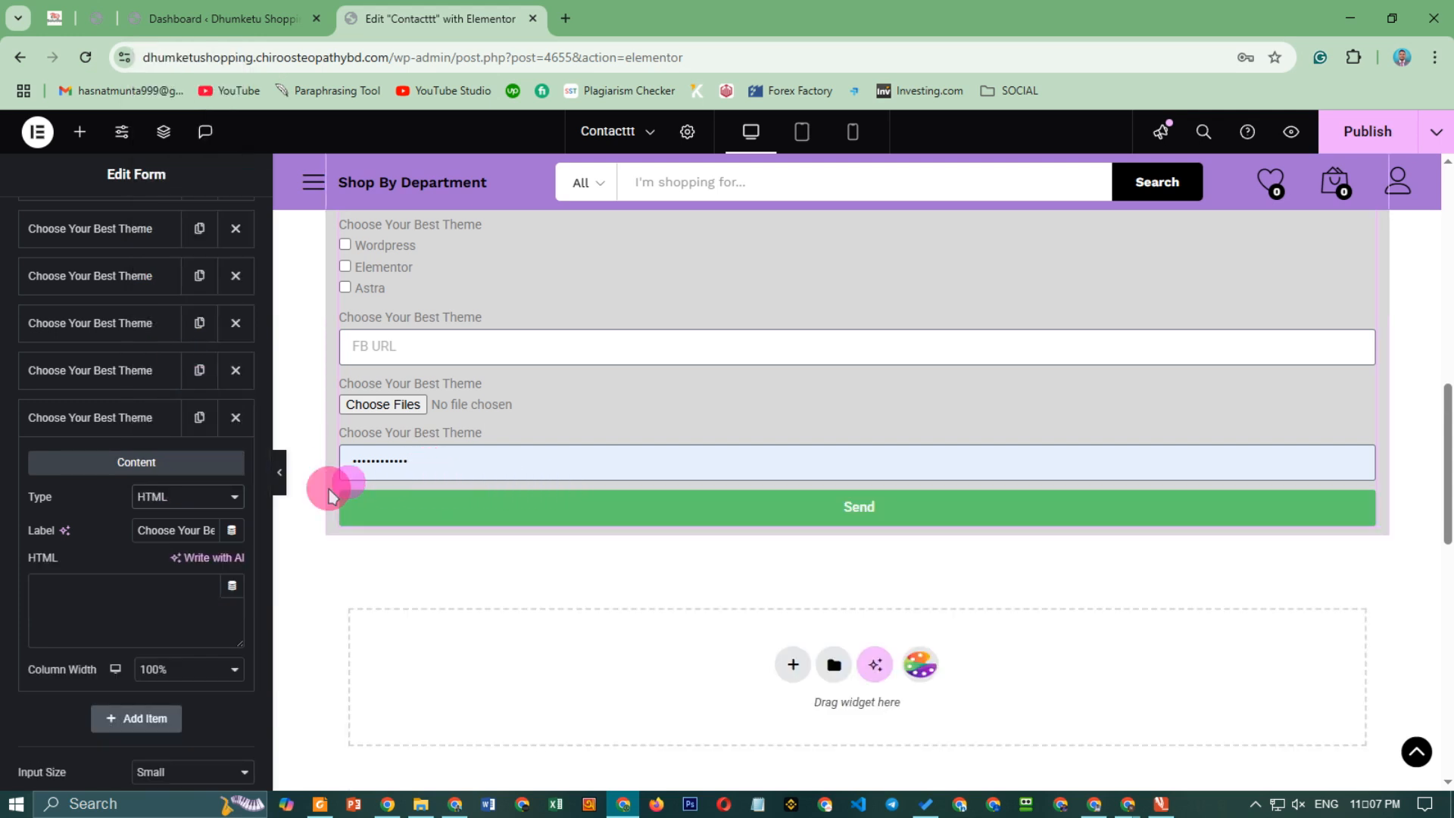
left_click(119, 605)
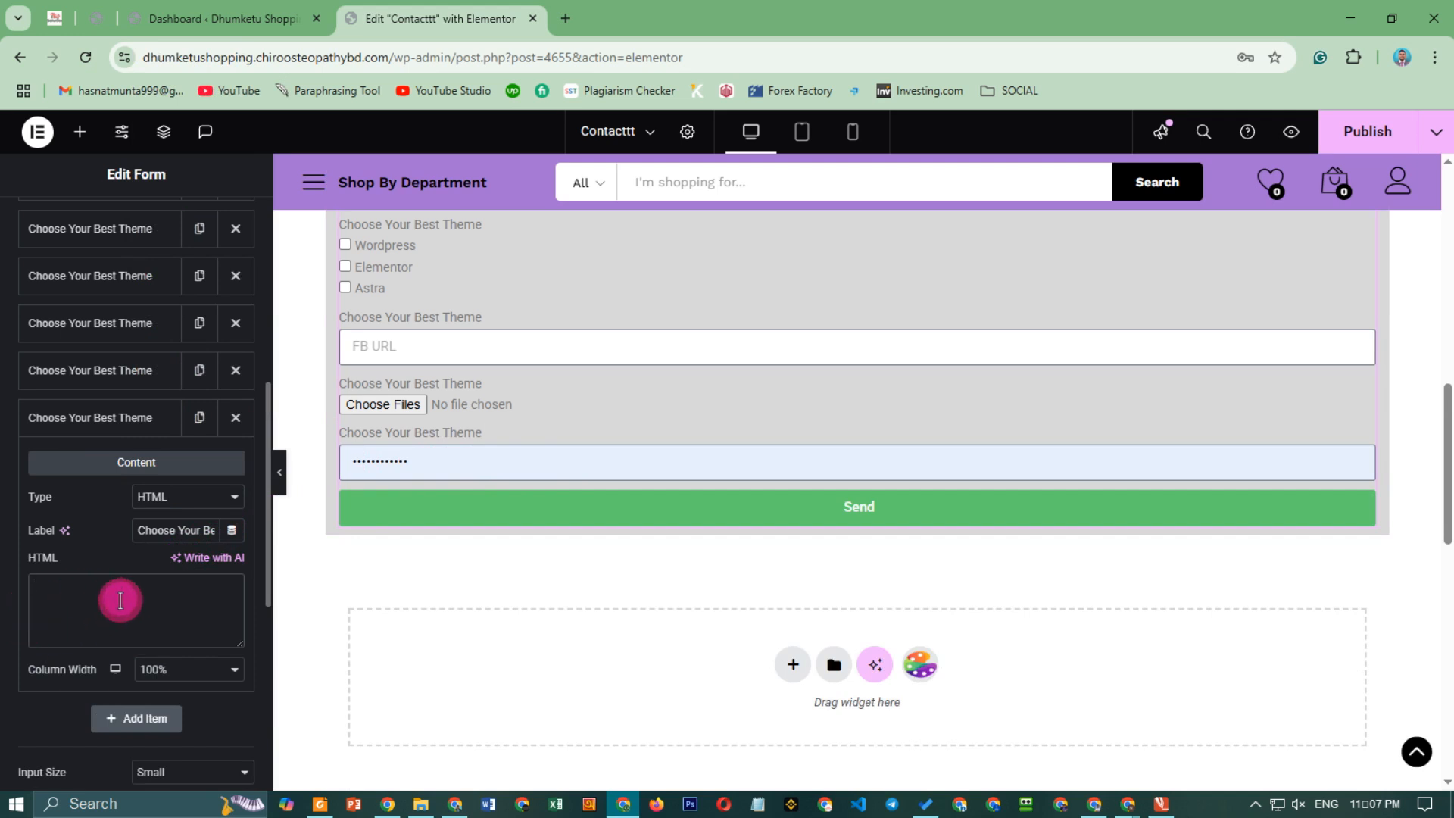
Set the last Choose Your Best Theme field's type to Hidden and check its Advanced settings and the page preview.
left_click(189, 500)
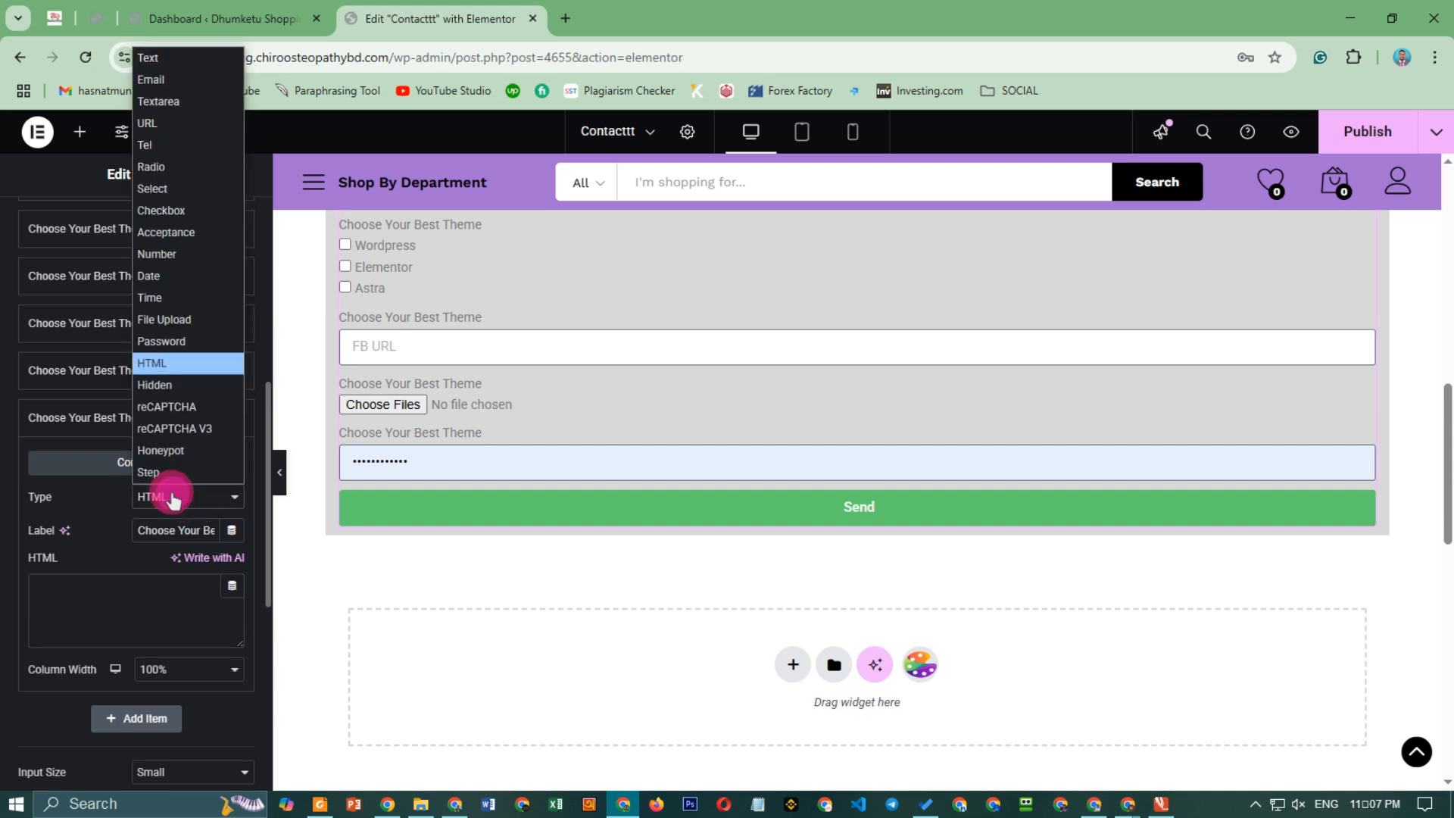
left_click(186, 386)
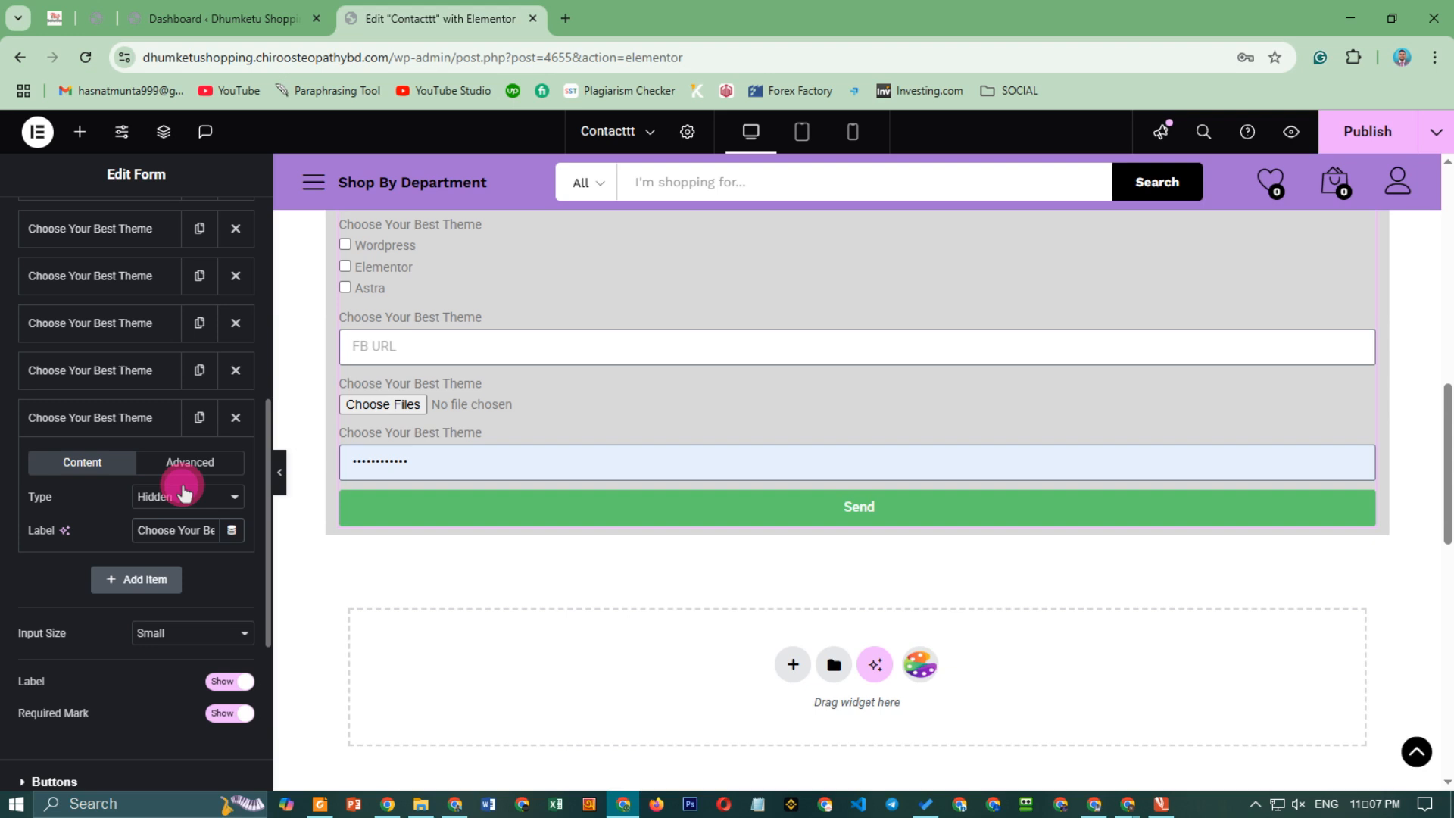
left_click(182, 461)
left_click(99, 471)
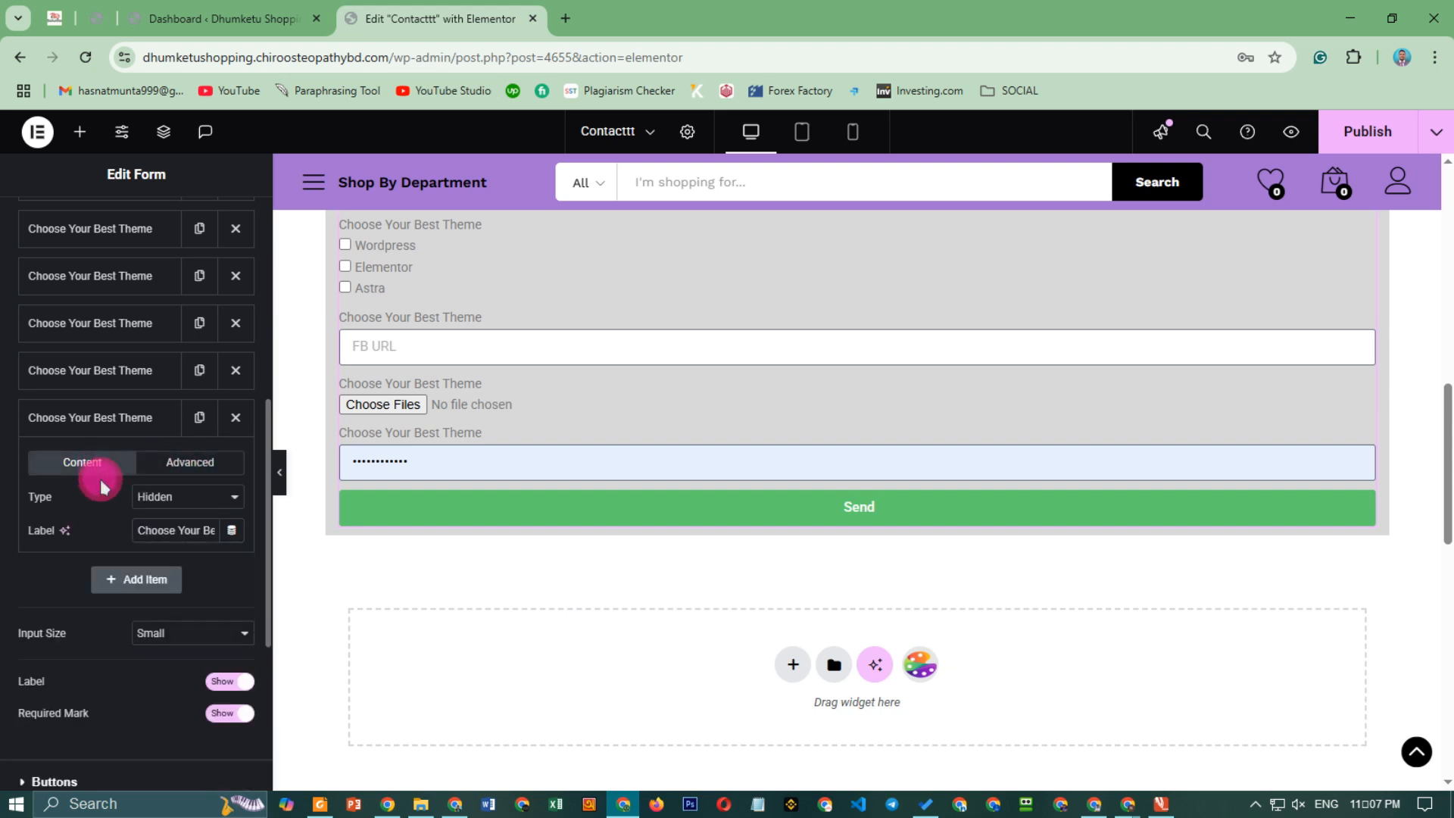
left_click(488, 460)
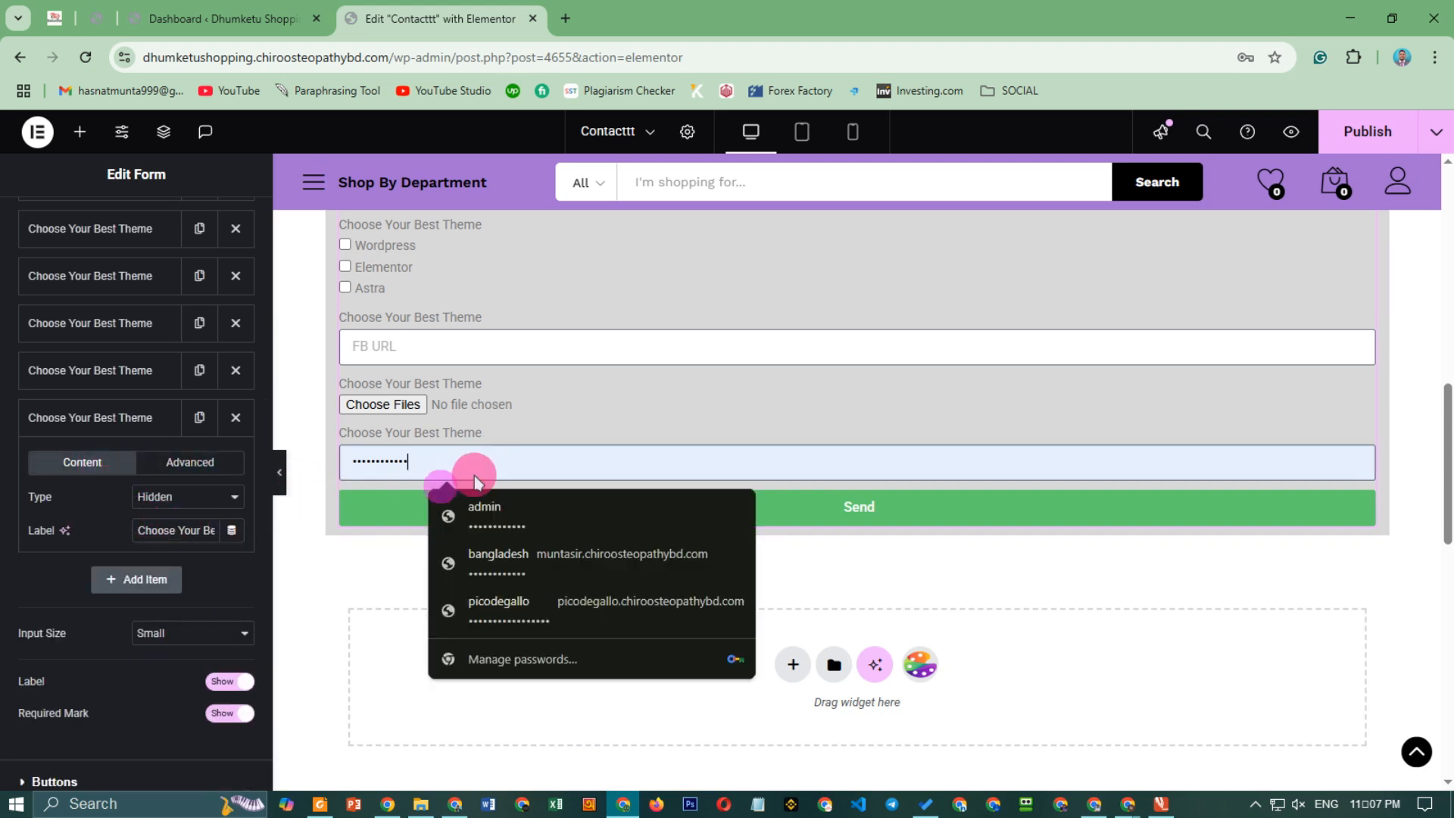
Compare the Content and Advanced settings of the Hidden Choose Your Best Theme field and collapse it.
left_click(133, 483)
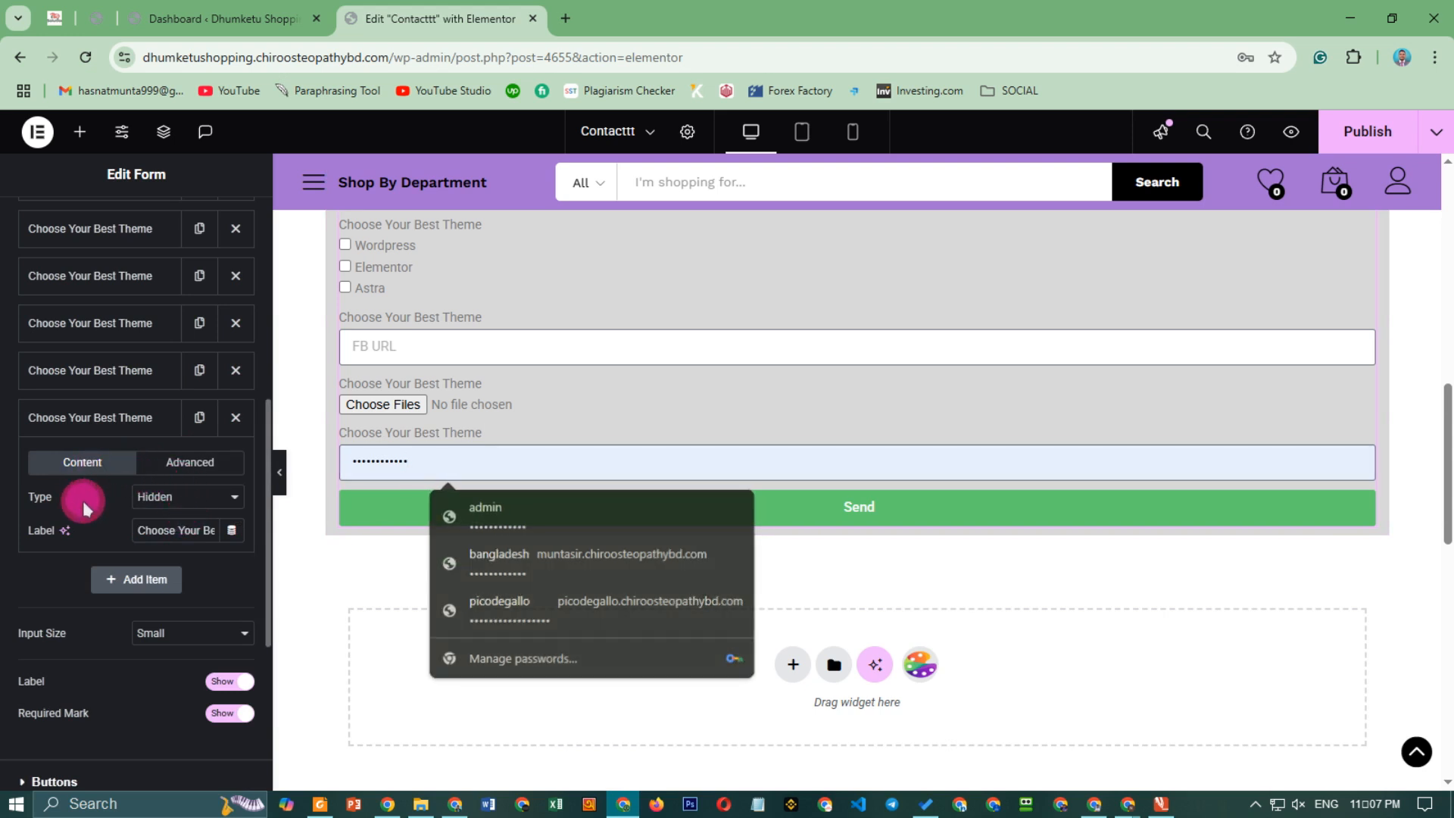
left_click(173, 460)
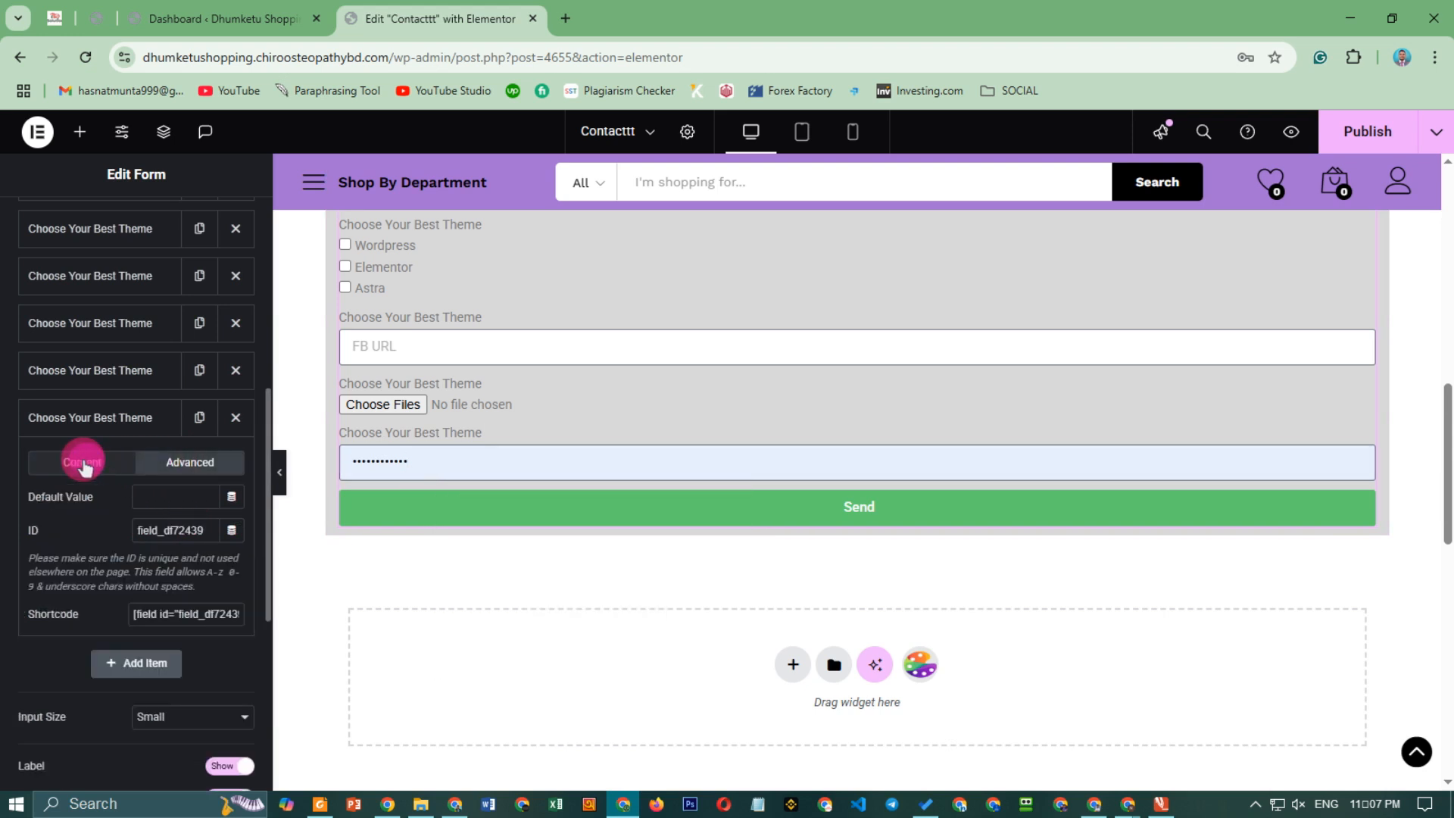
left_click(84, 460)
left_click(206, 464)
left_click(81, 465)
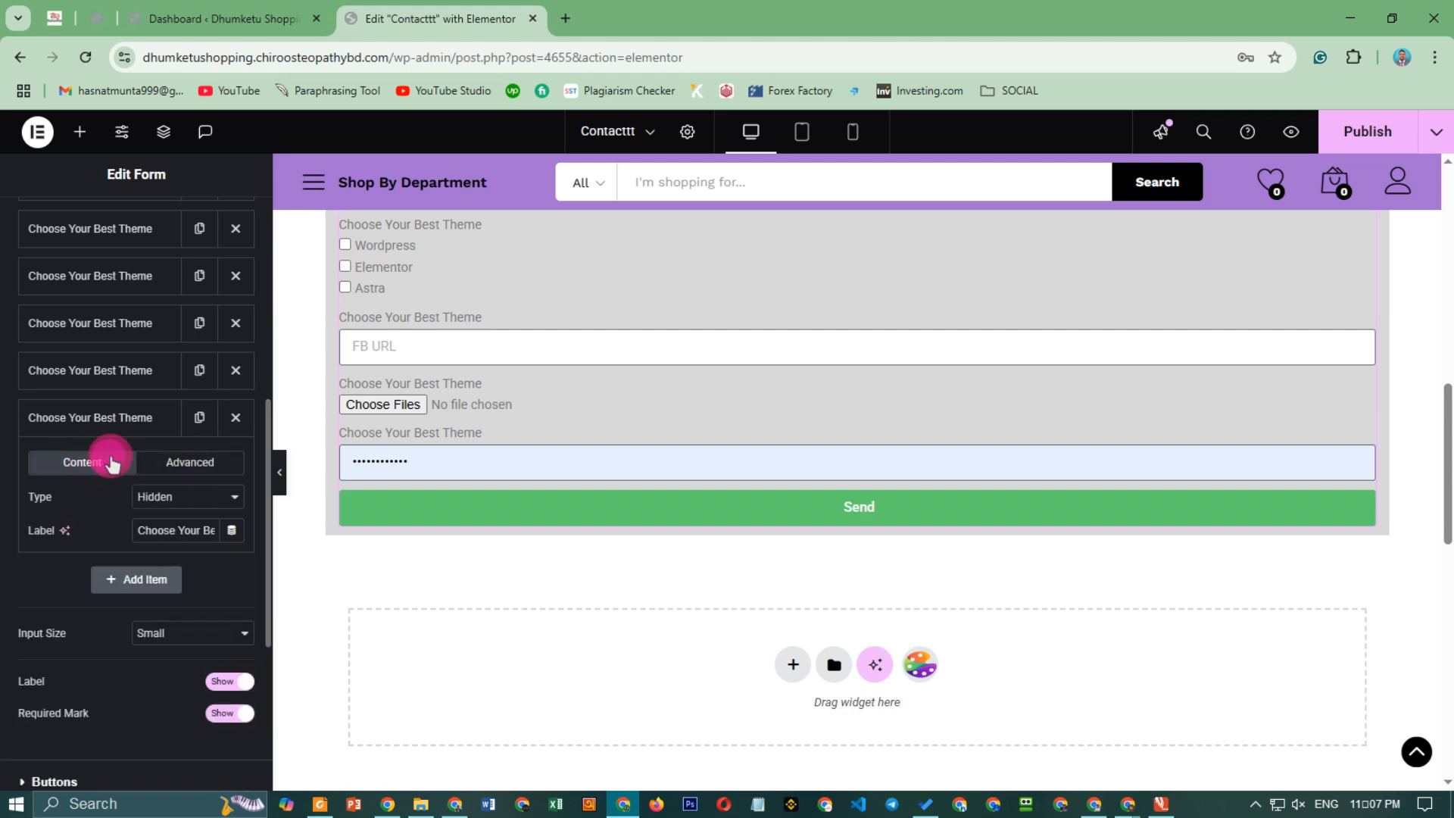
left_click(130, 423)
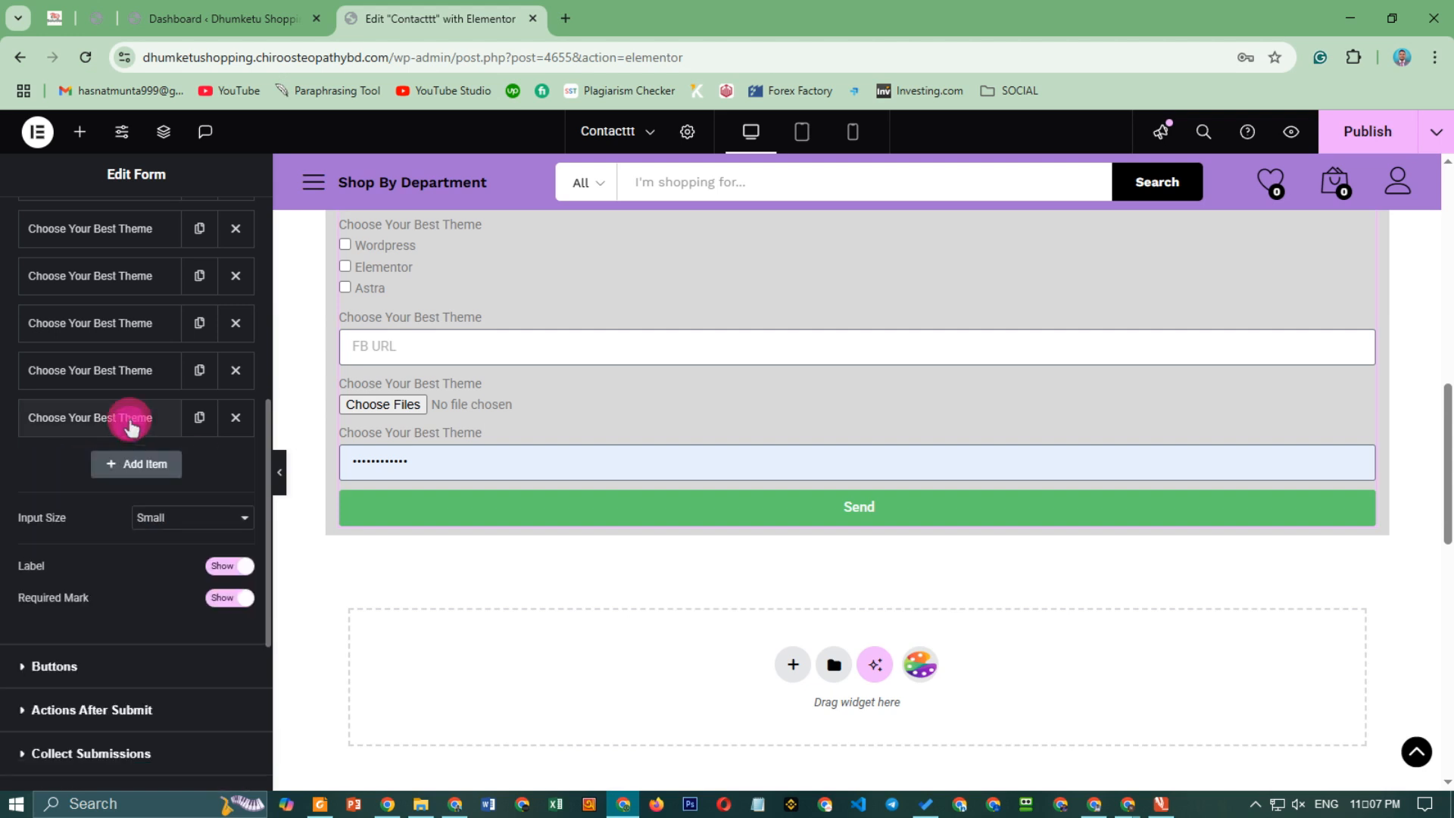
Duplicate the Hidden Choose Your Best Theme field and set the copy's type to reCAPTCHA.
left_click(195, 418)
left_click(133, 465)
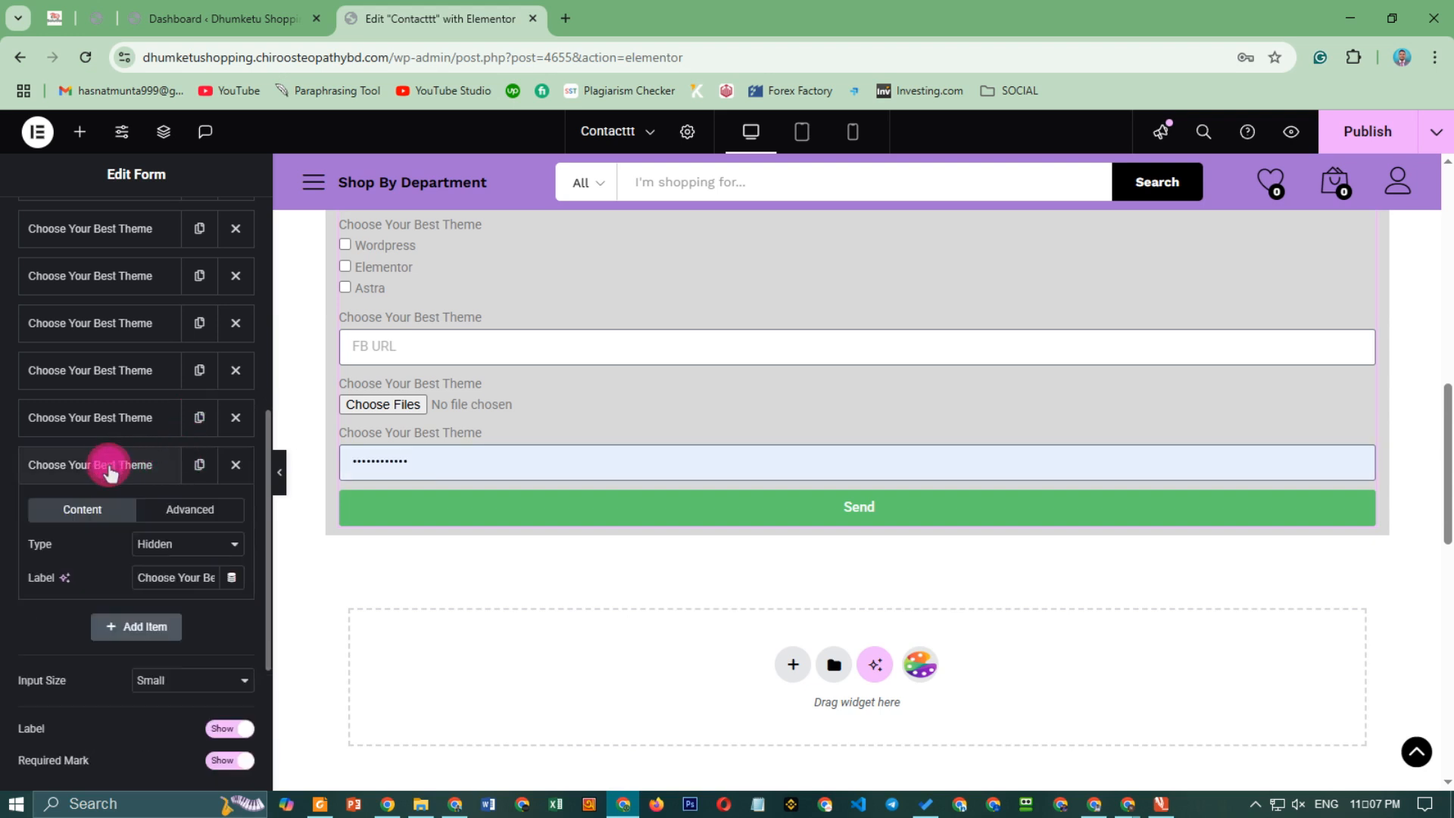
left_click(182, 544)
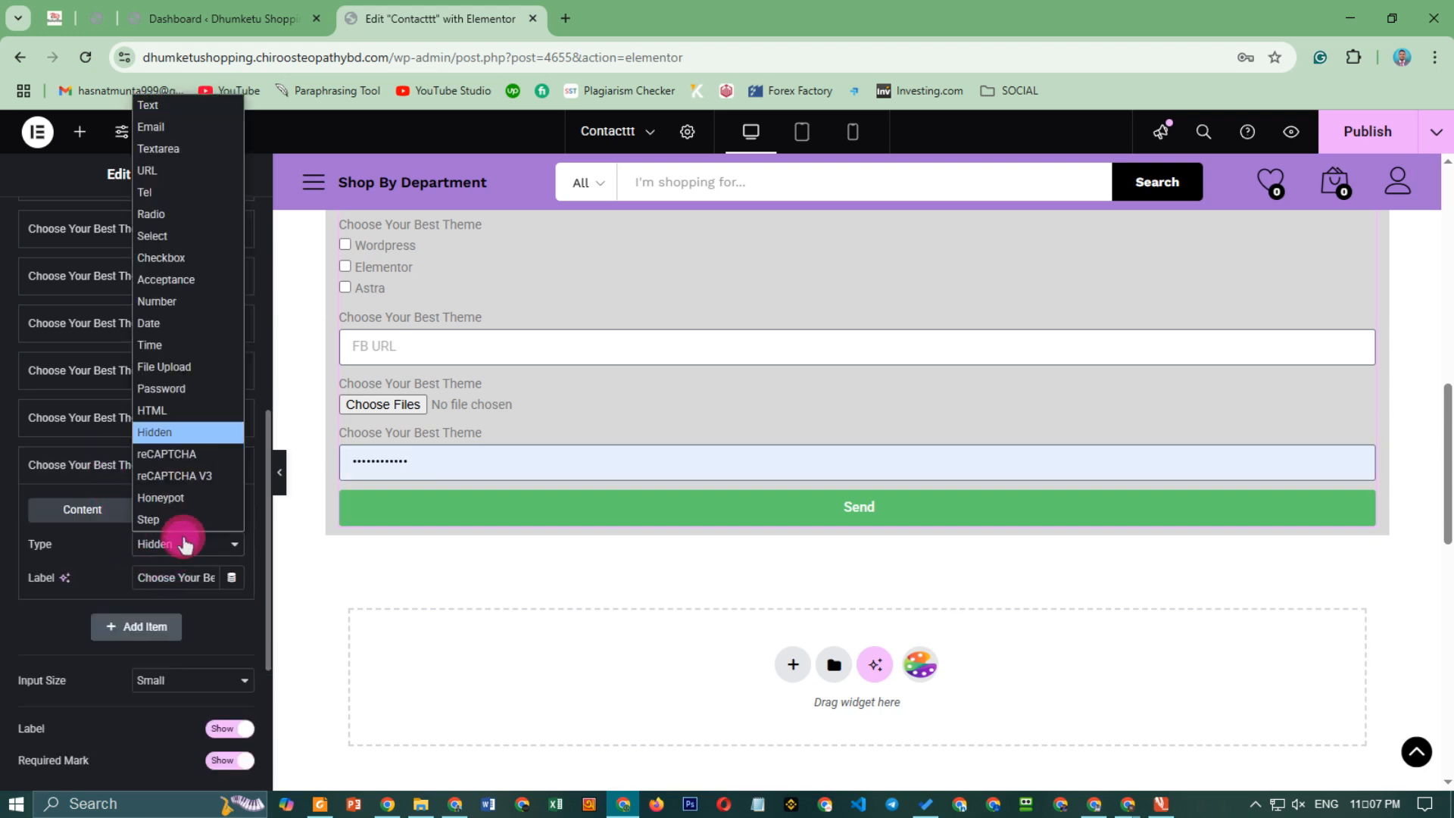
left_click(172, 461)
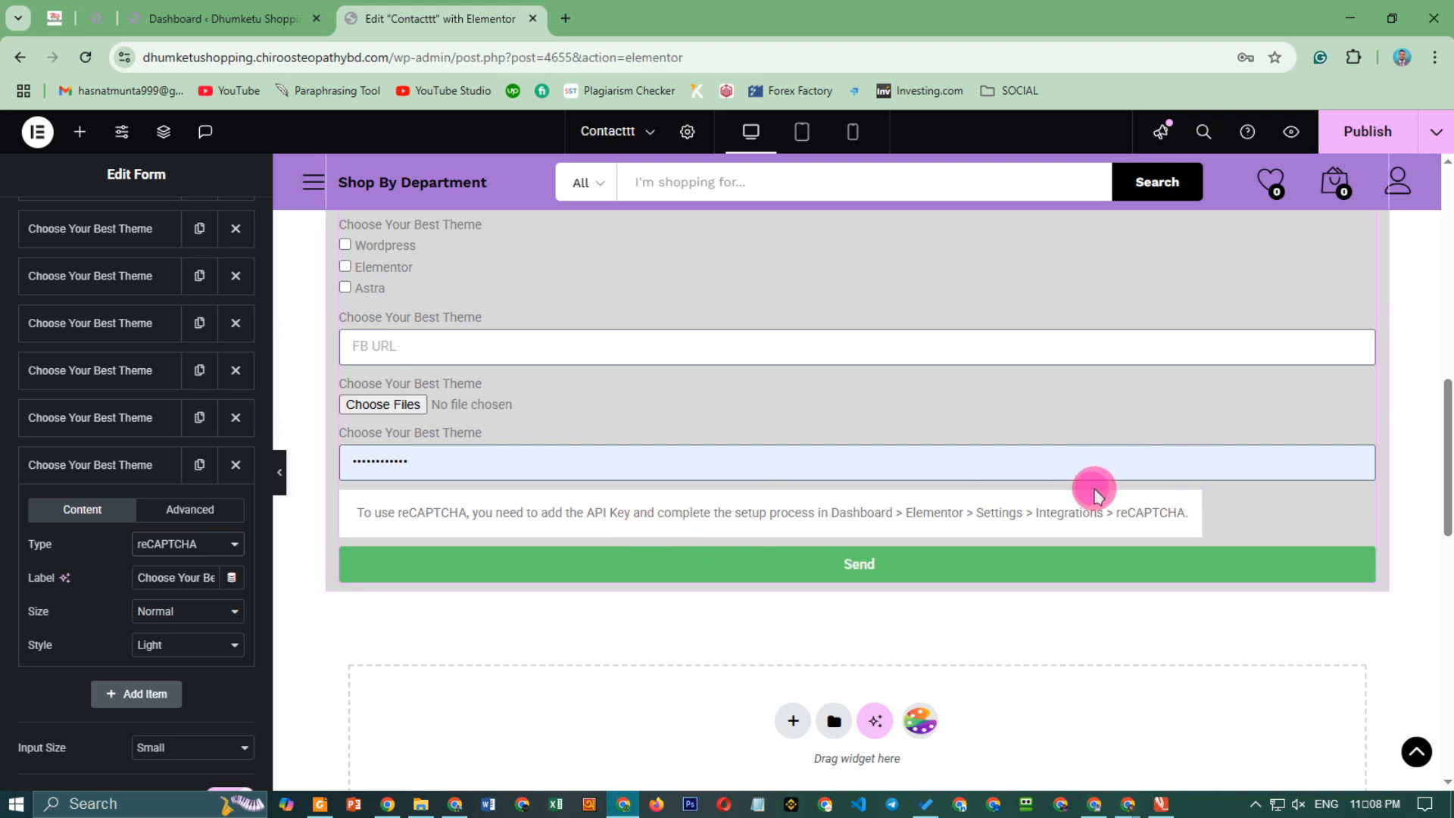
left_click_drag(615, 512, 758, 559)
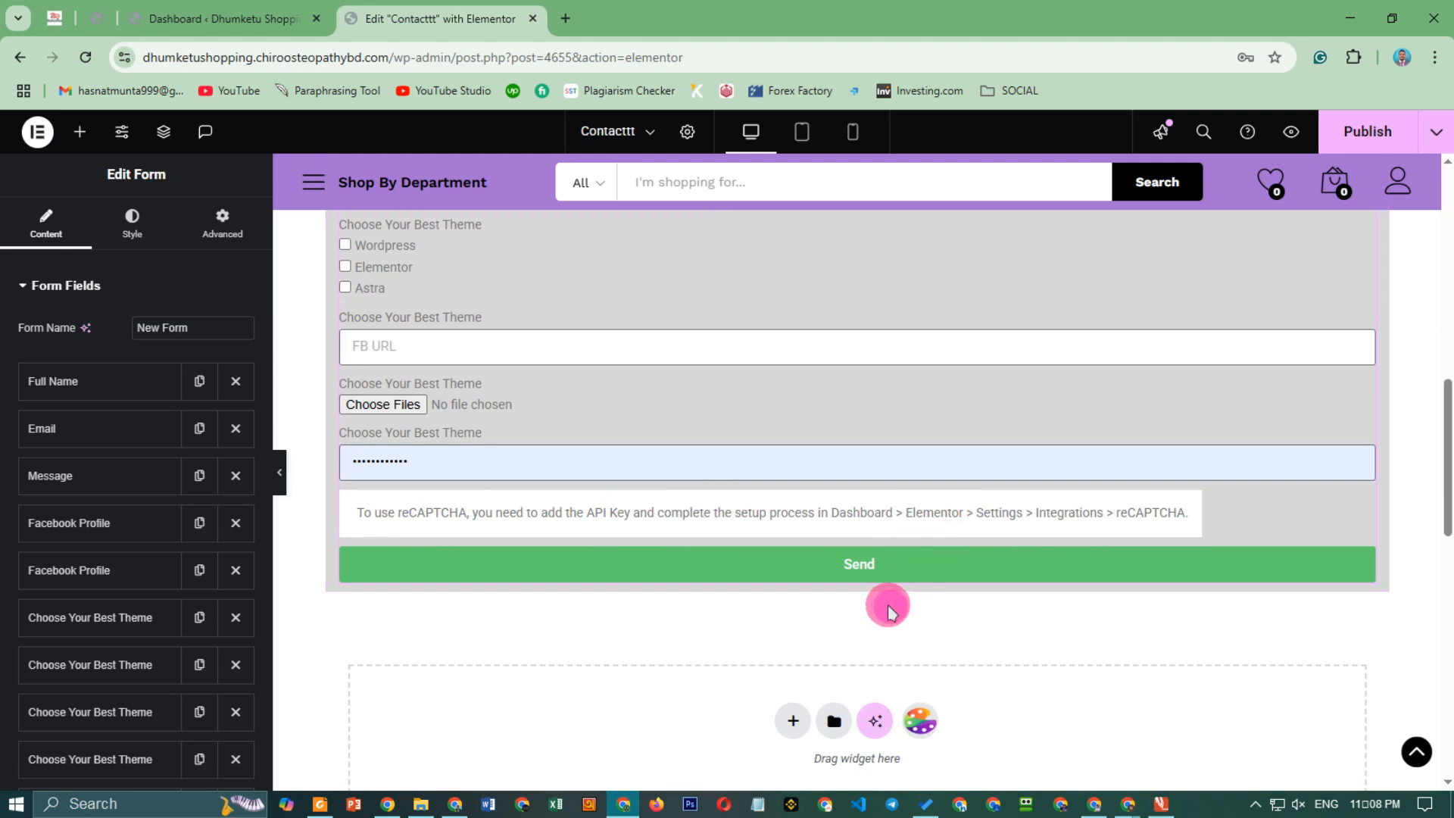
Change the last Choose Your Best Theme field's type to reCAPTCHA V3 and collapse its settings.
scroll(121, 568, "down", 5)
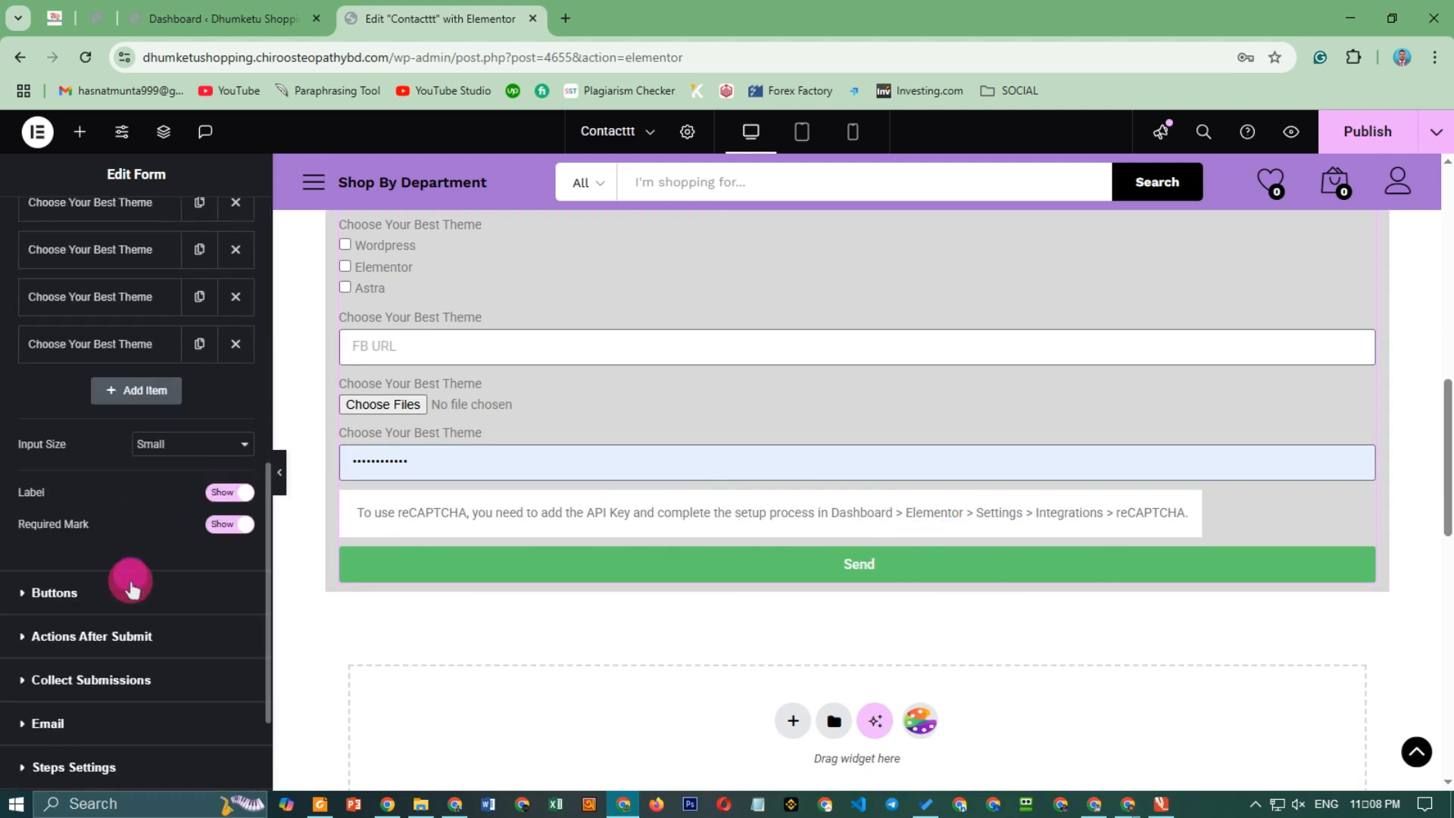
left_click(105, 350)
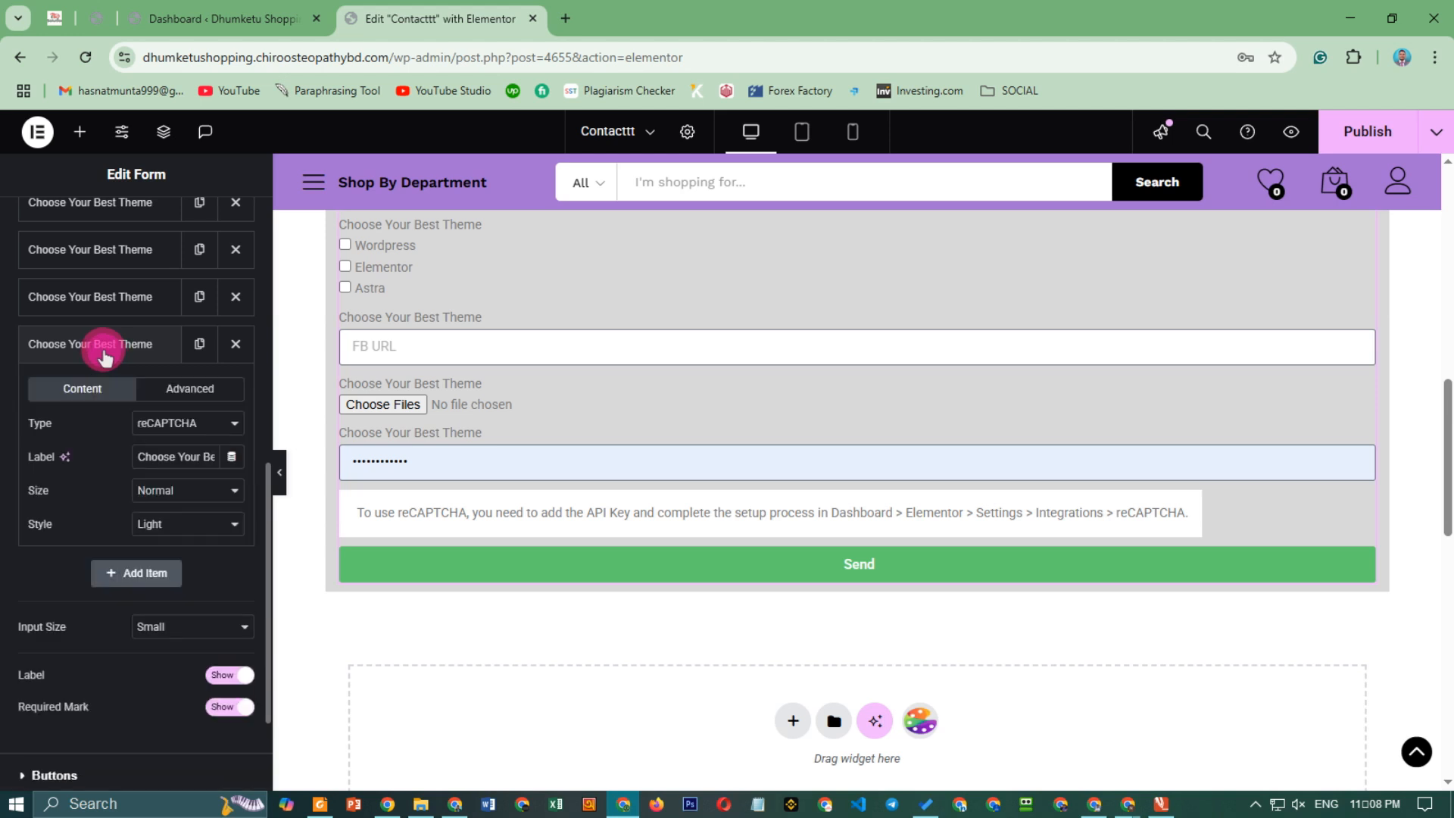
left_click(169, 429)
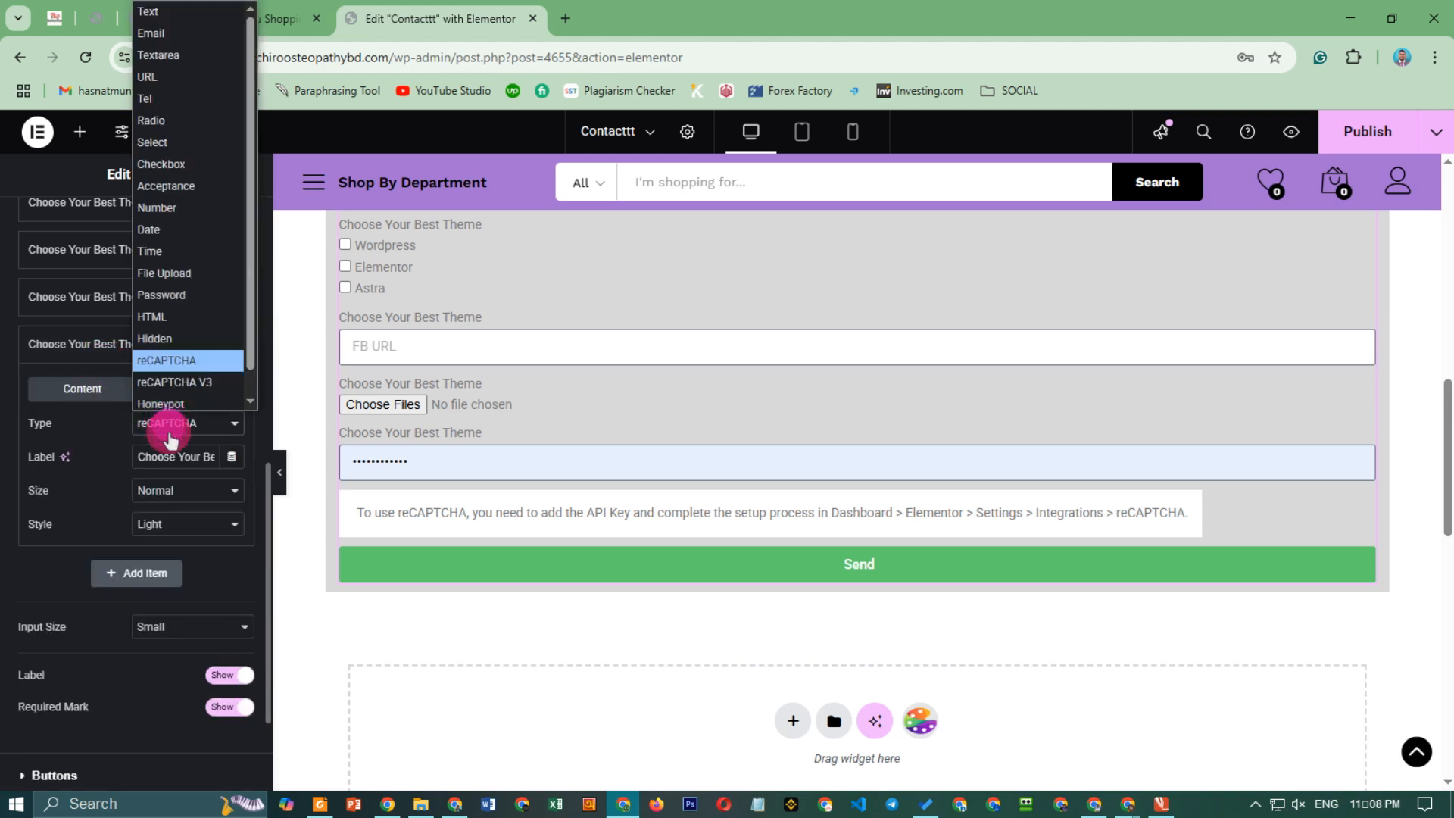
left_click(168, 377)
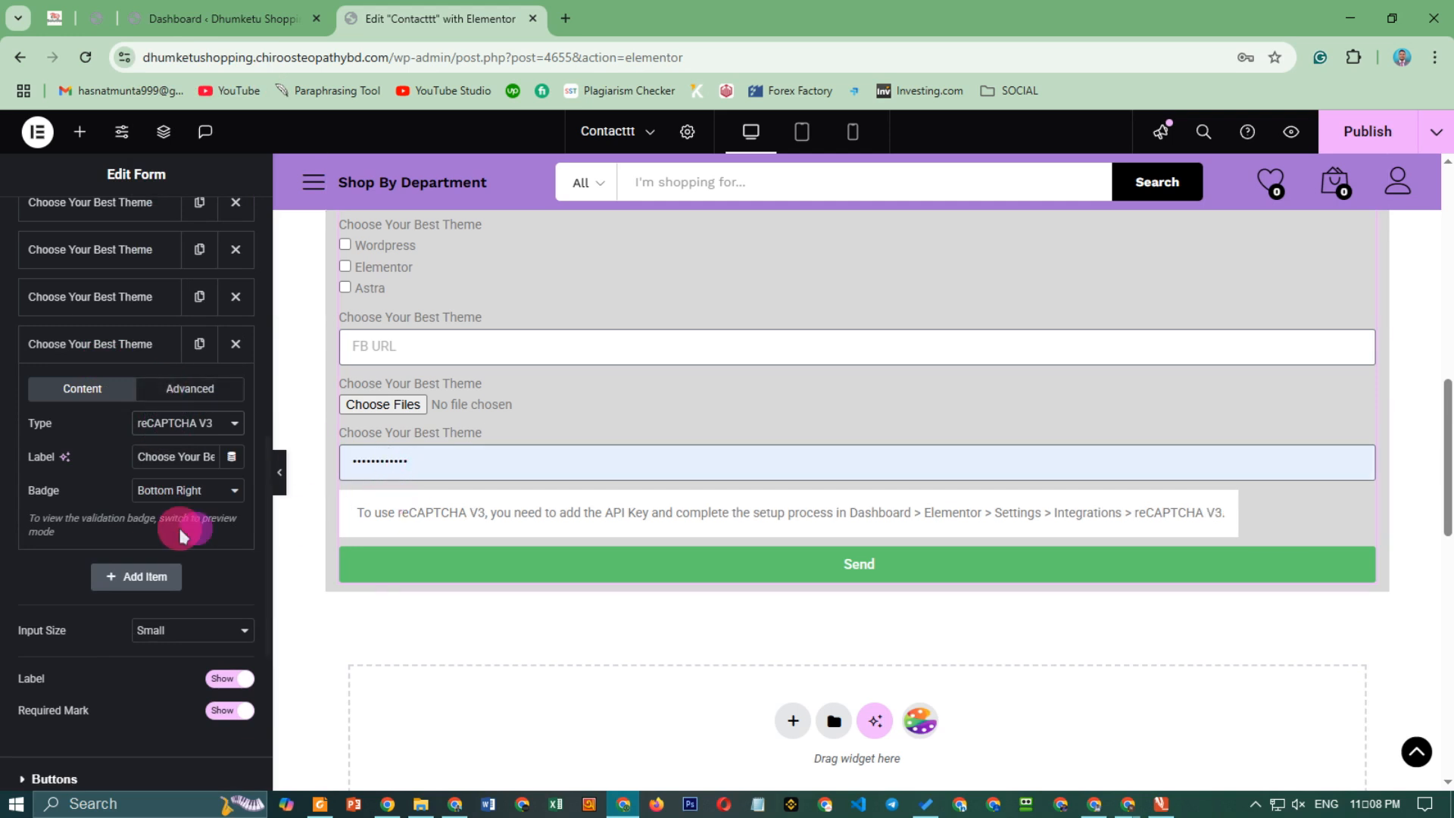
left_click(88, 364)
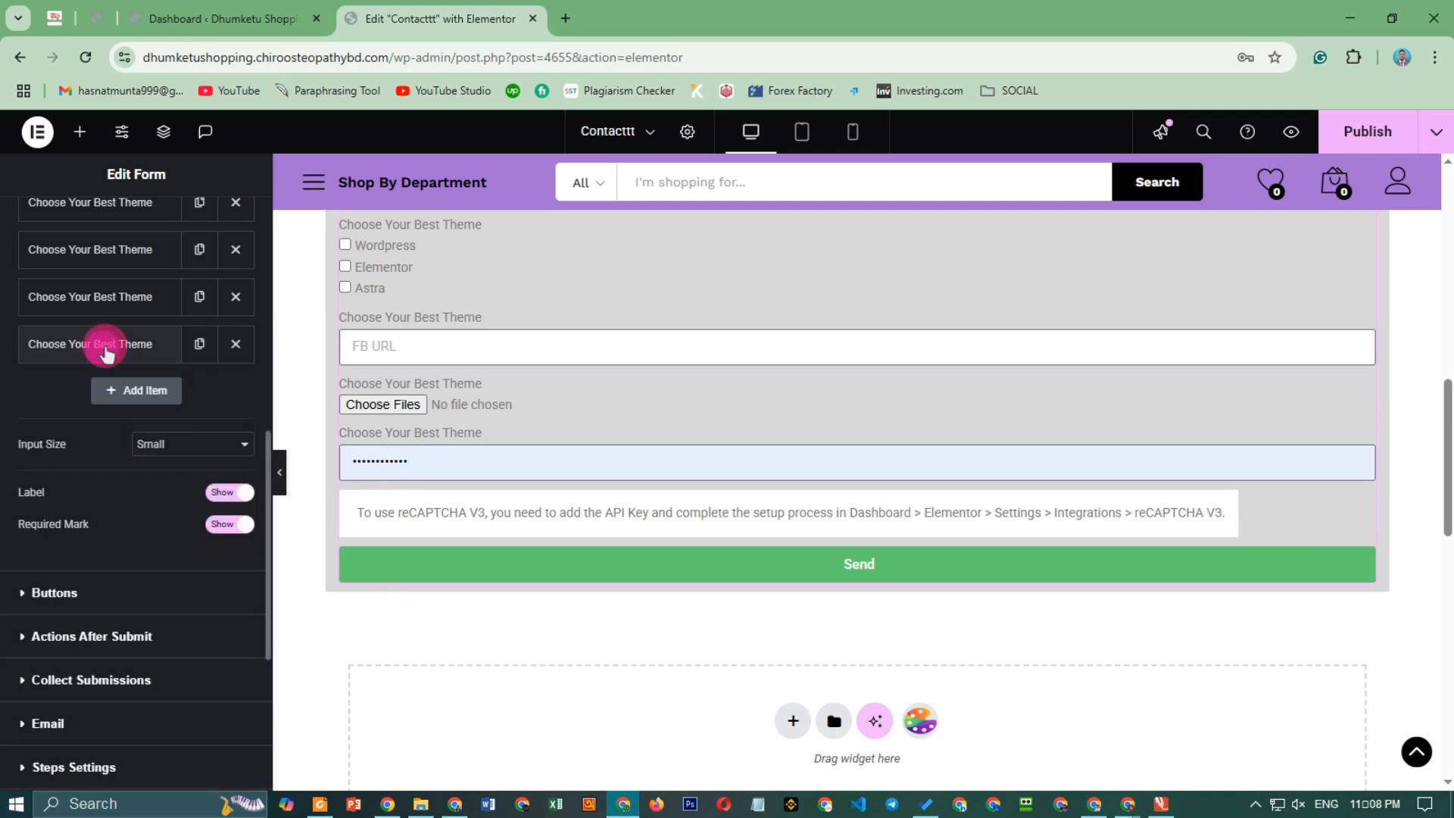
Duplicate the reCAPTCHA V3 field as a Honeypot field and add another copy with the Step type.
left_click(108, 394)
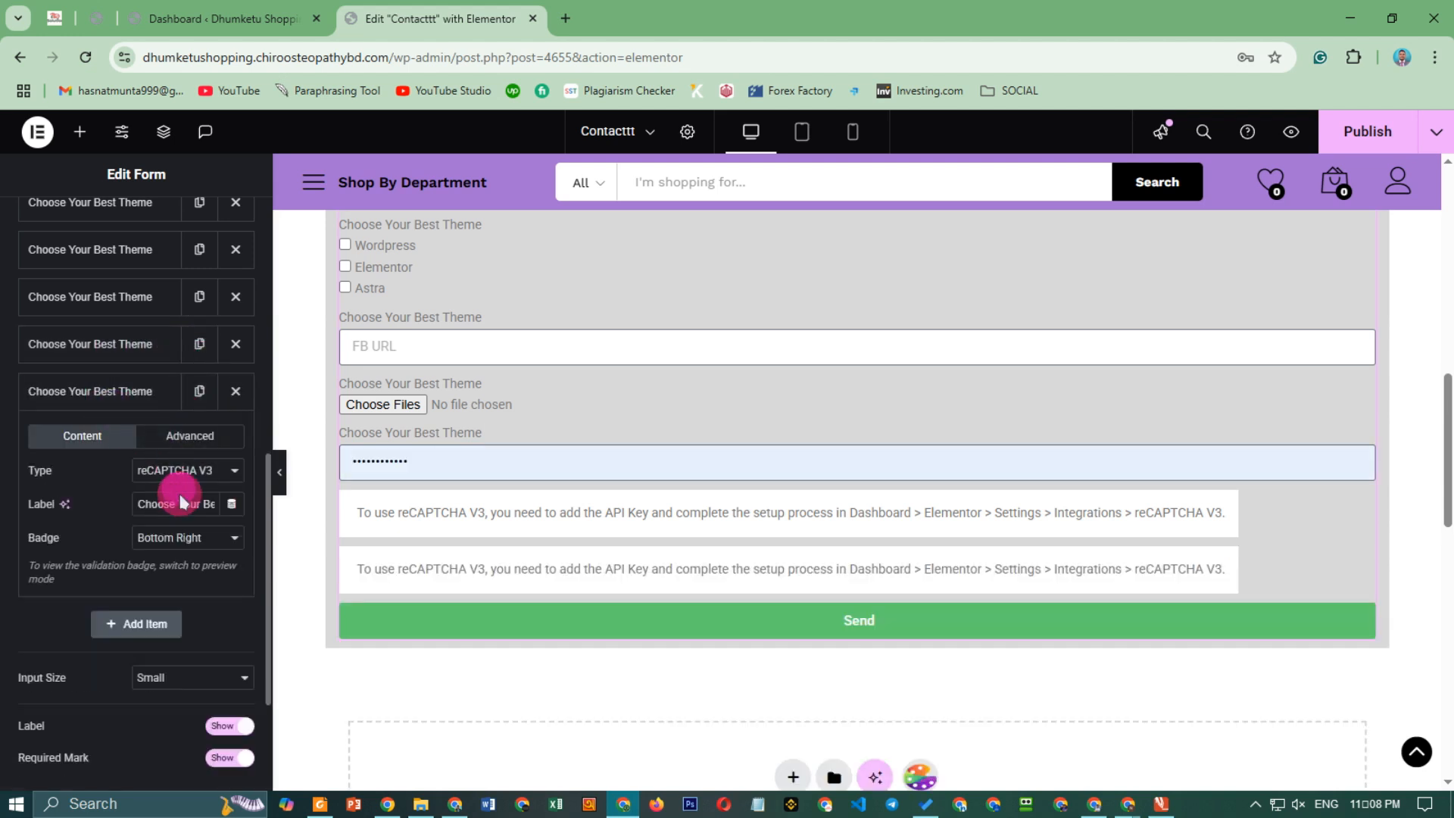
left_click(159, 470)
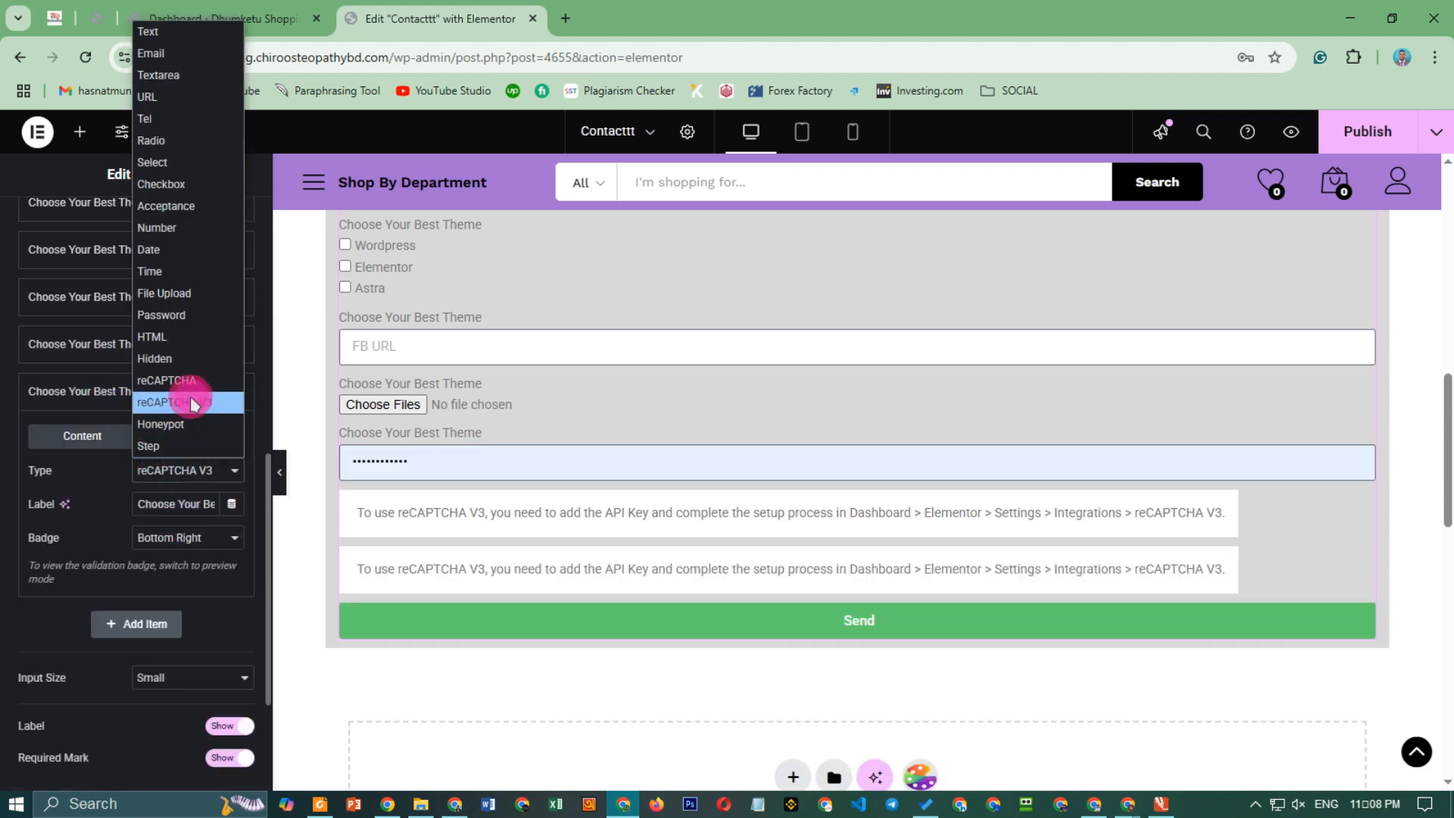
left_click(168, 415)
Check how the Step field changes the form preview's submit button and the step indicator above the fields.
scroll(598, 568, "down", 4)
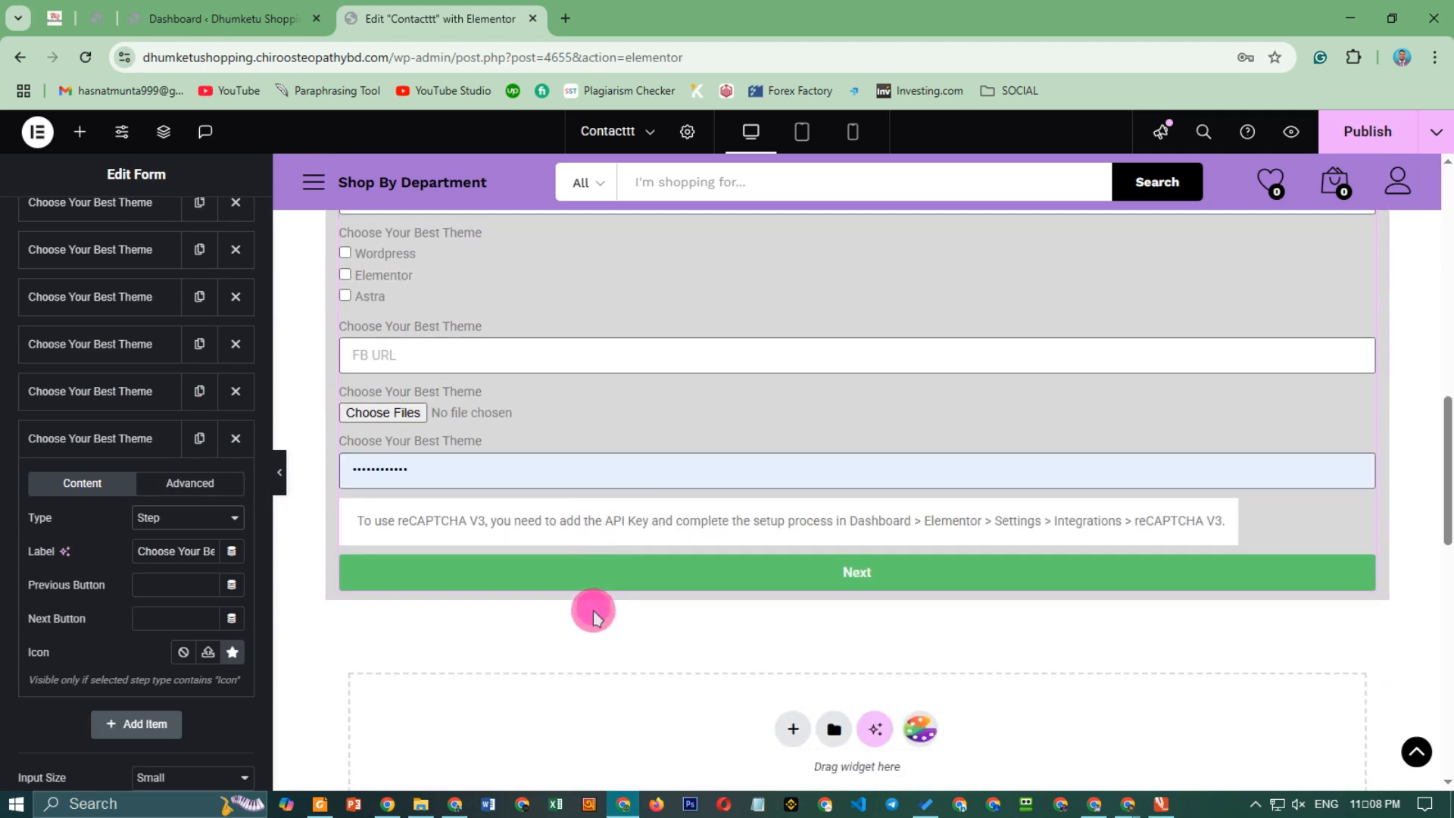
scroll(750, 599, "up", 1)
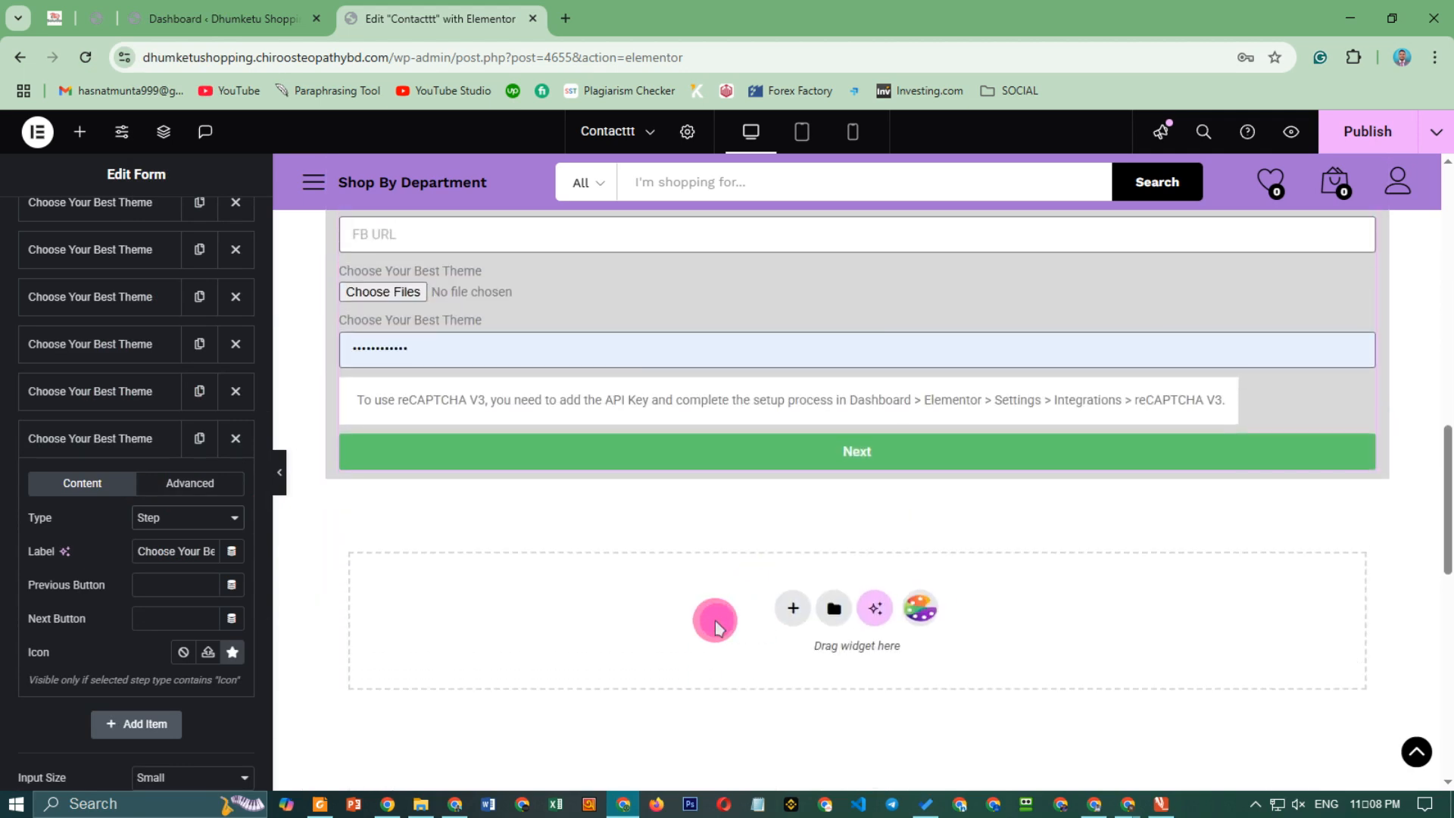
scroll(715, 620, "up", 2)
scroll(705, 569, "up", 8)
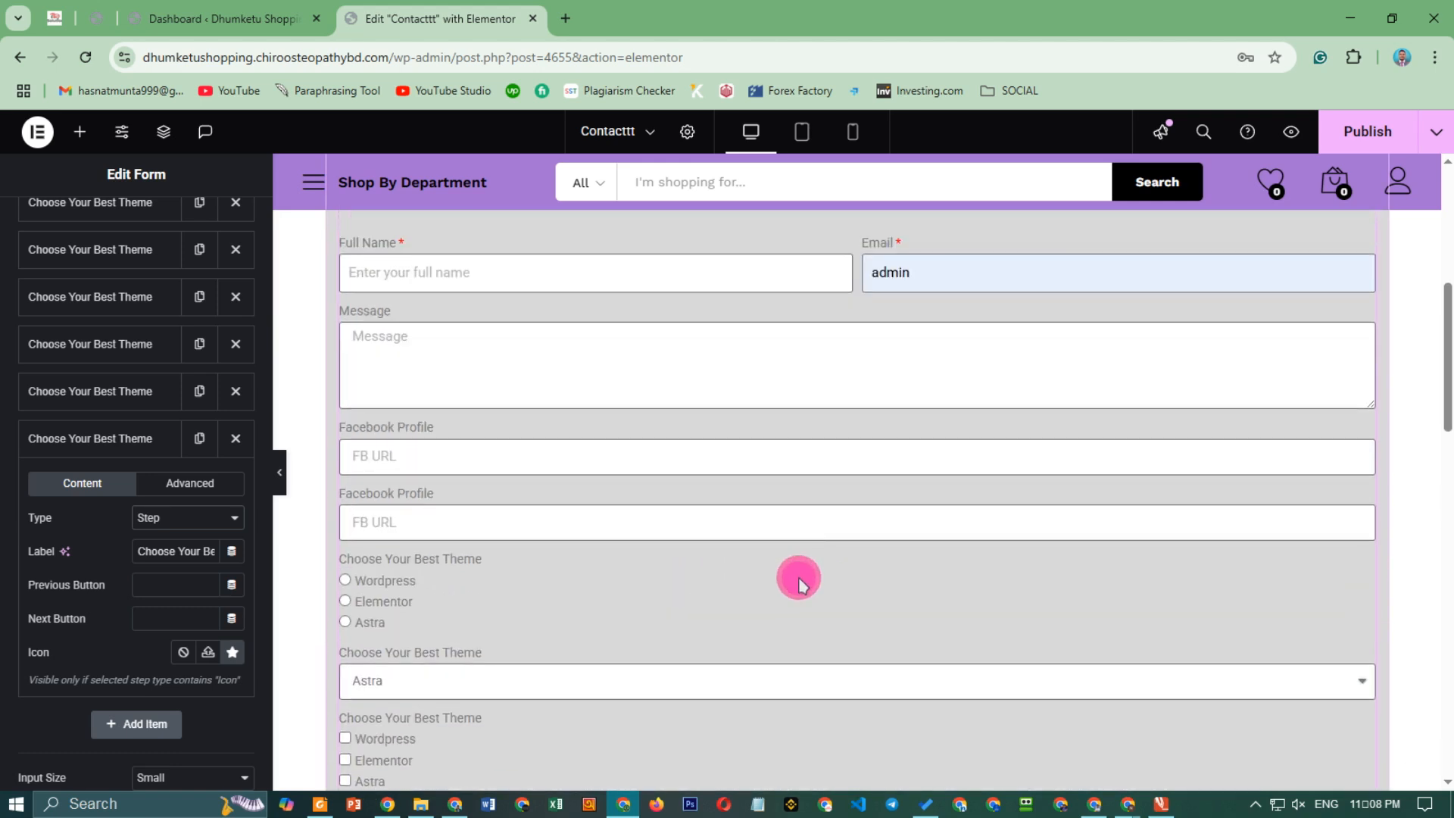
scroll(799, 579, "up", 7)
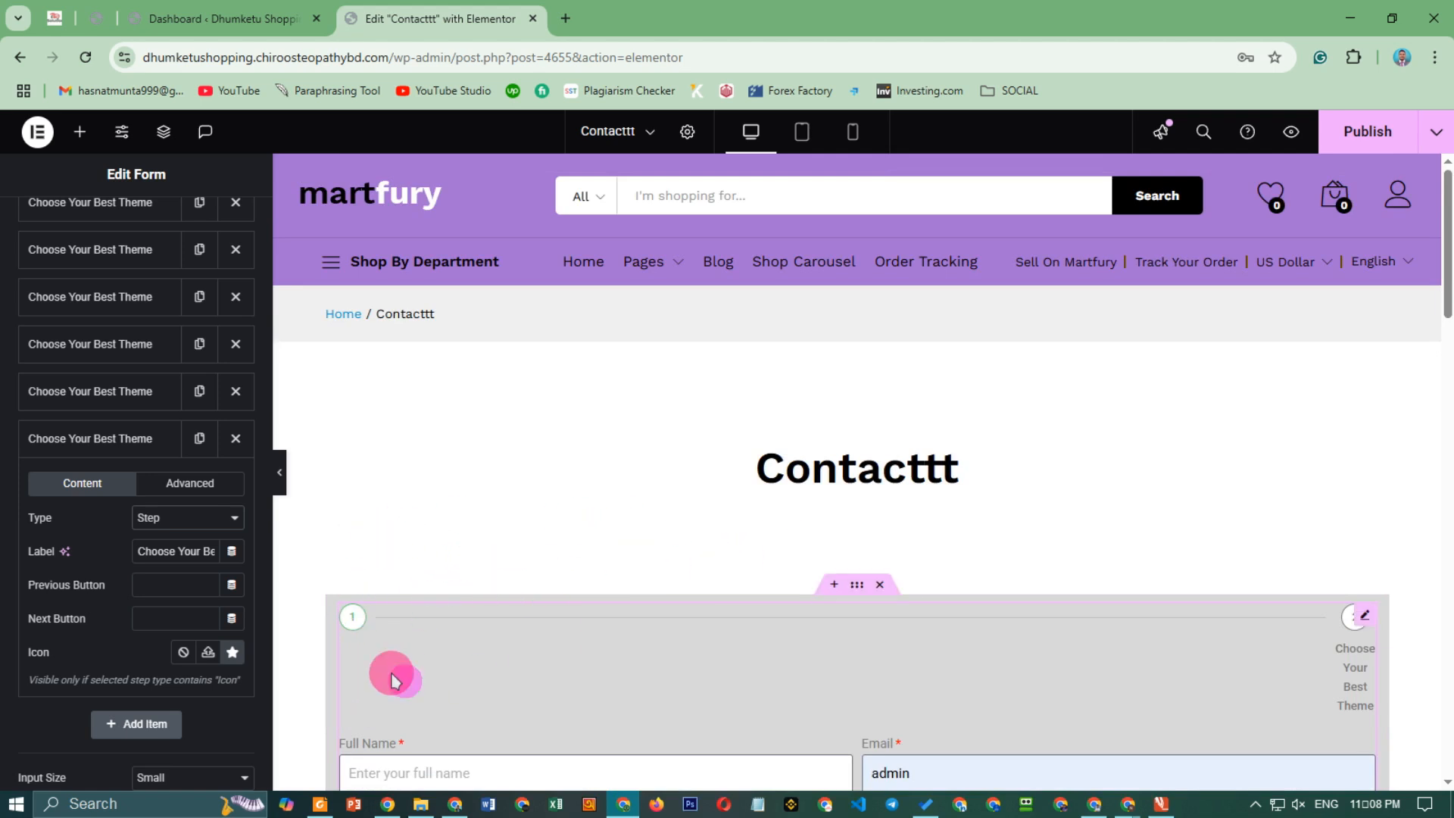
scroll(573, 648, "down", 2)
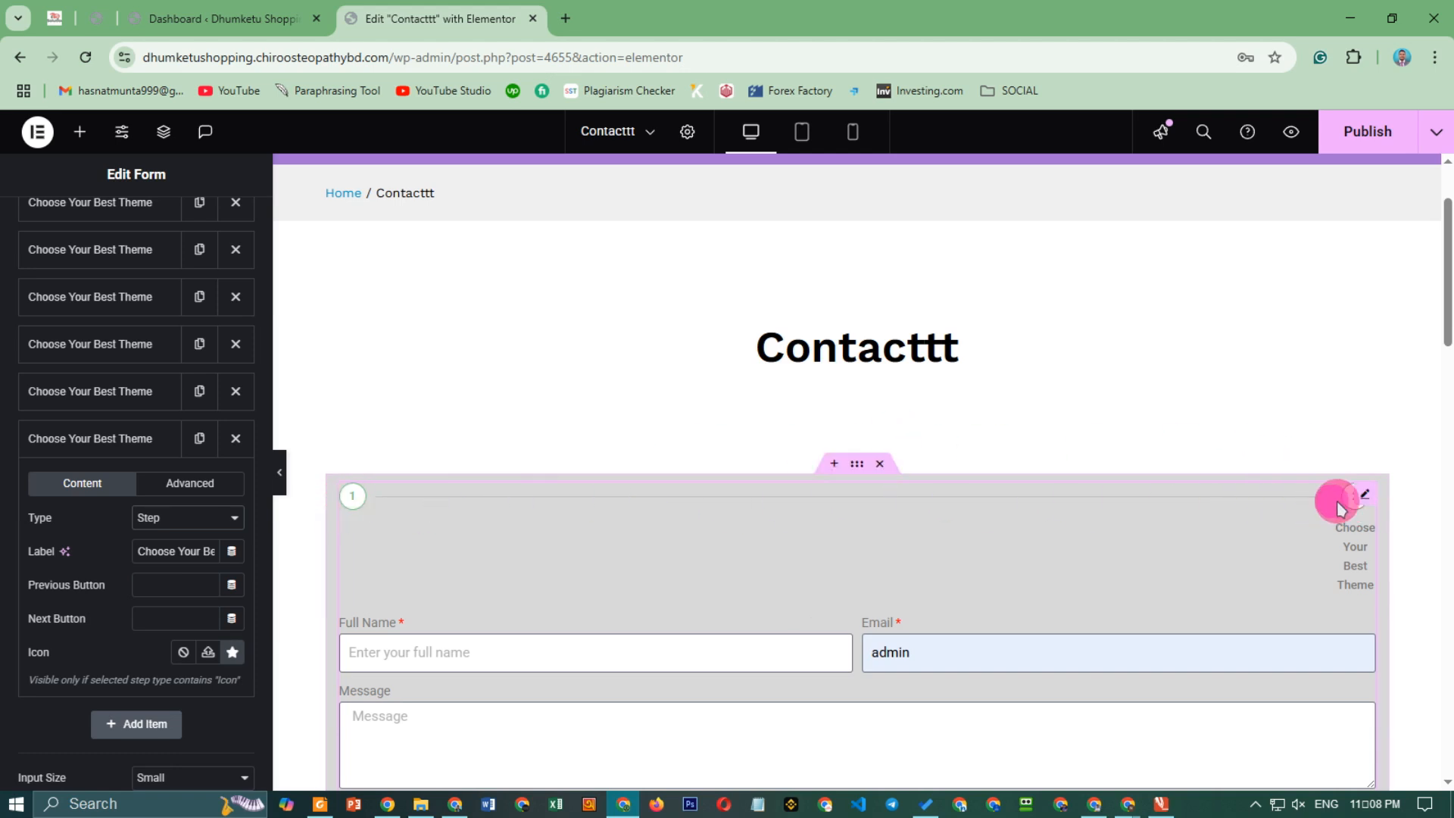
Try 1 as the Step field's Previous Button text and 3 as its Next Button text, and clear both.
left_click(184, 528)
left_click(184, 528)
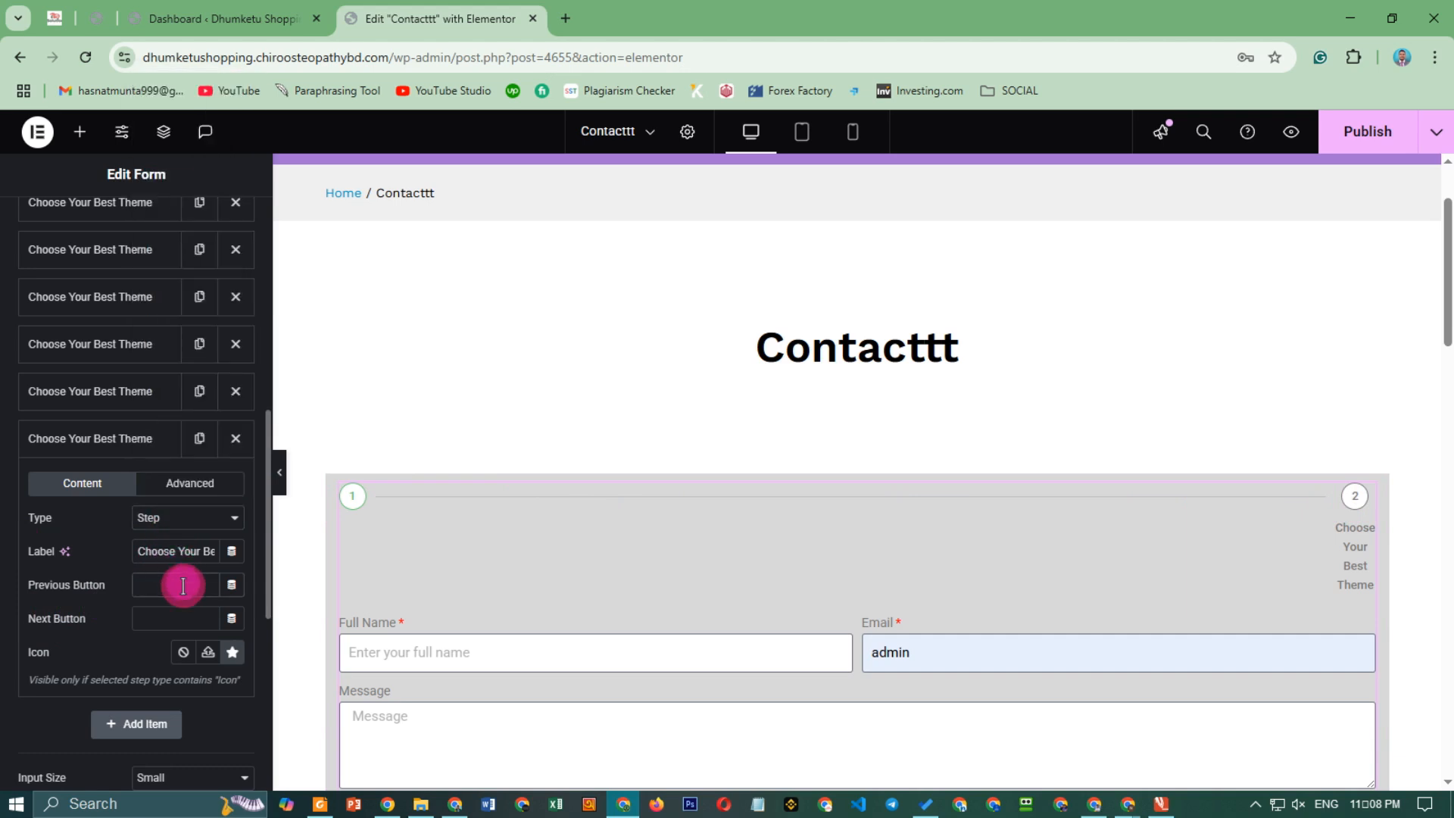
scroll(167, 608, "down", 5)
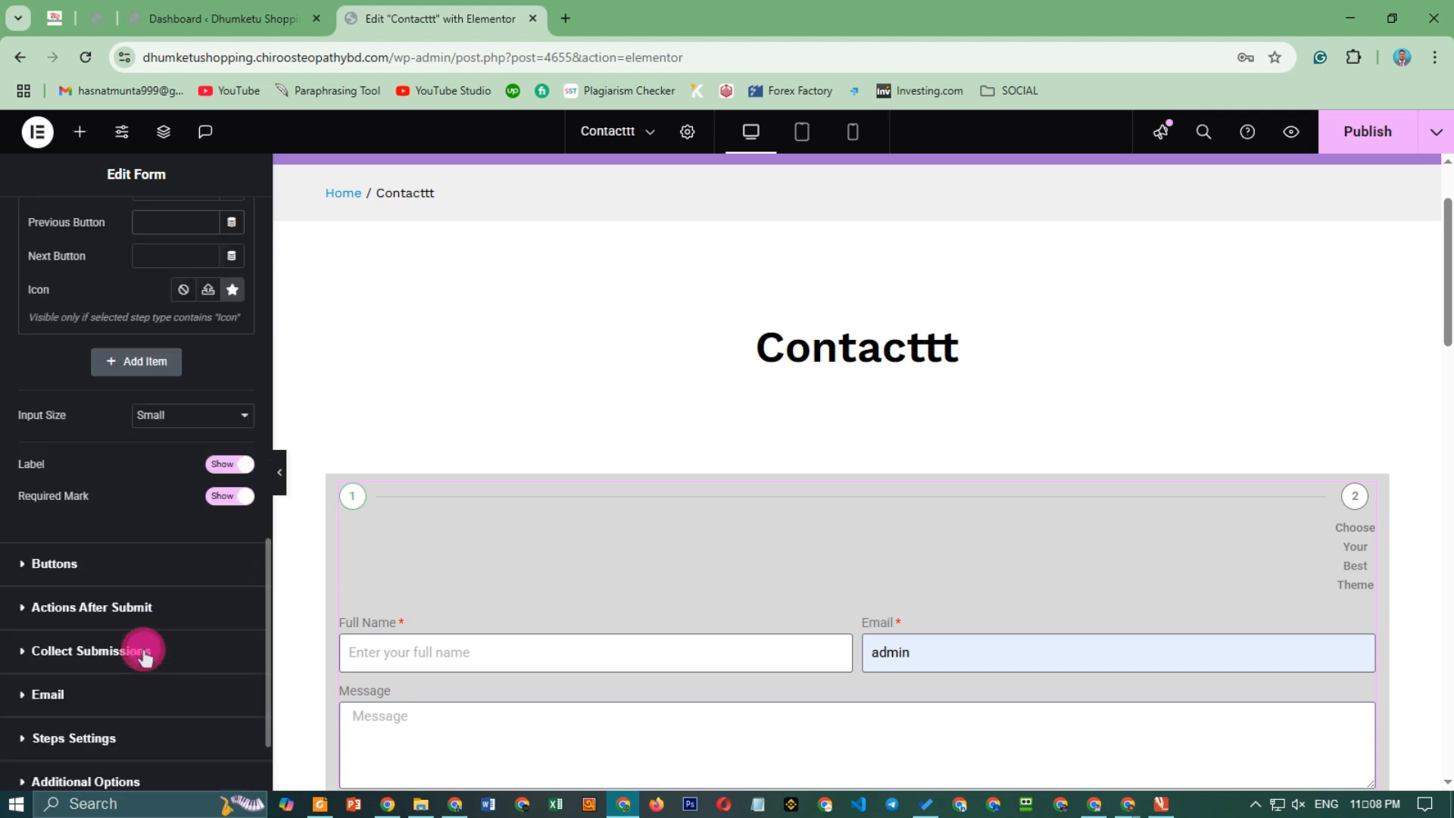
scroll(162, 569, "up", 3)
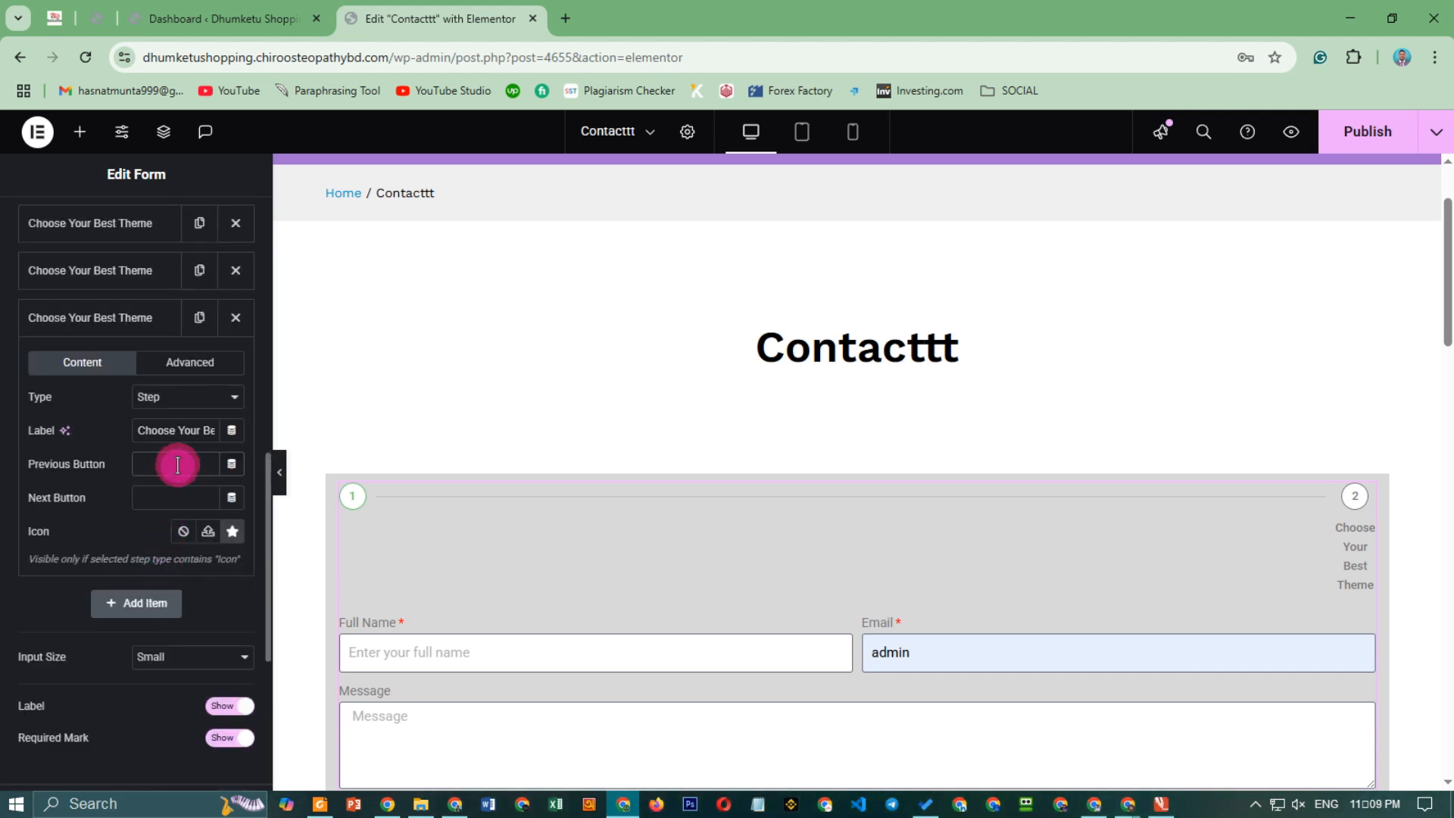
type("1")
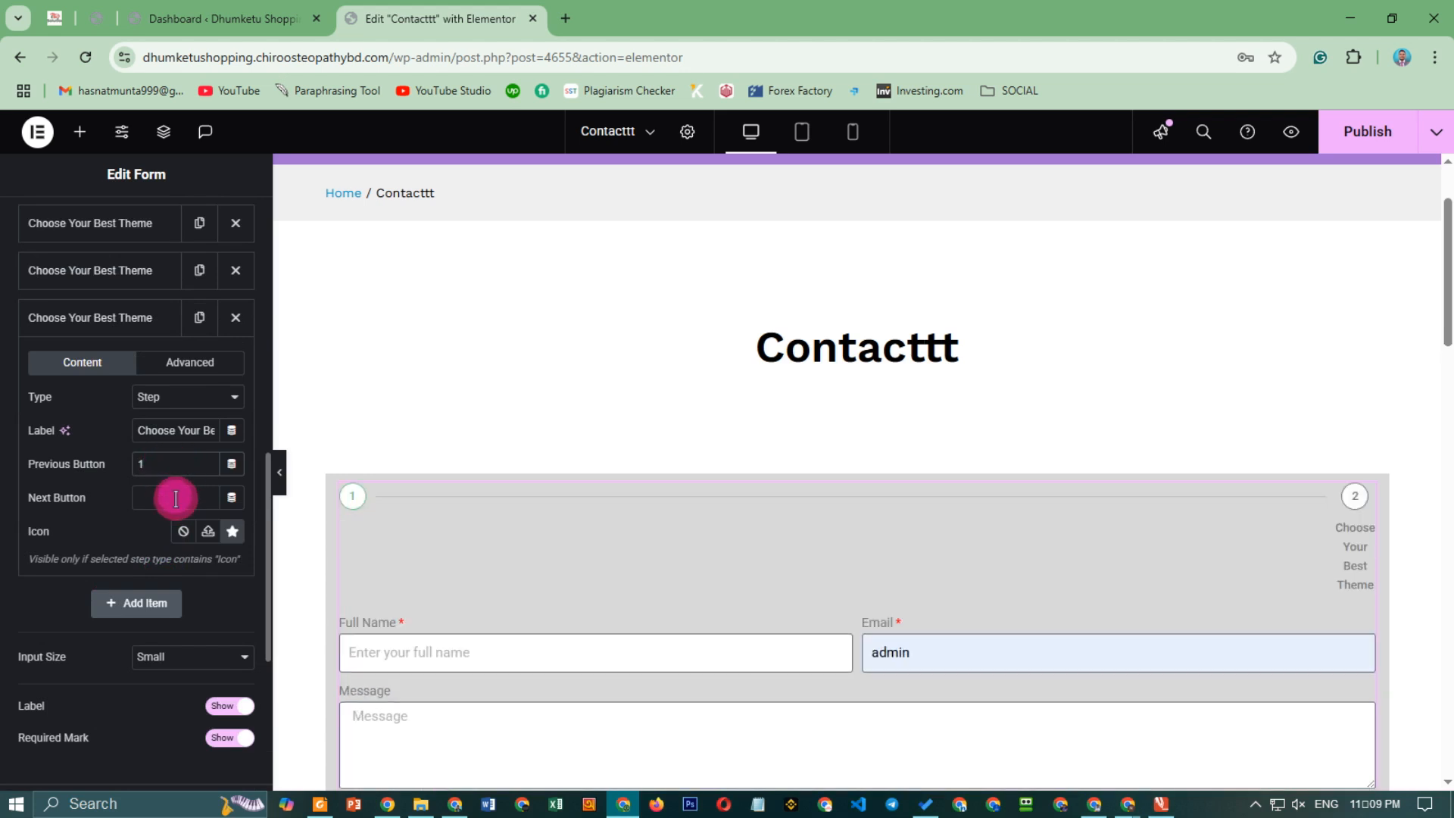
left_click(176, 498)
type("3")
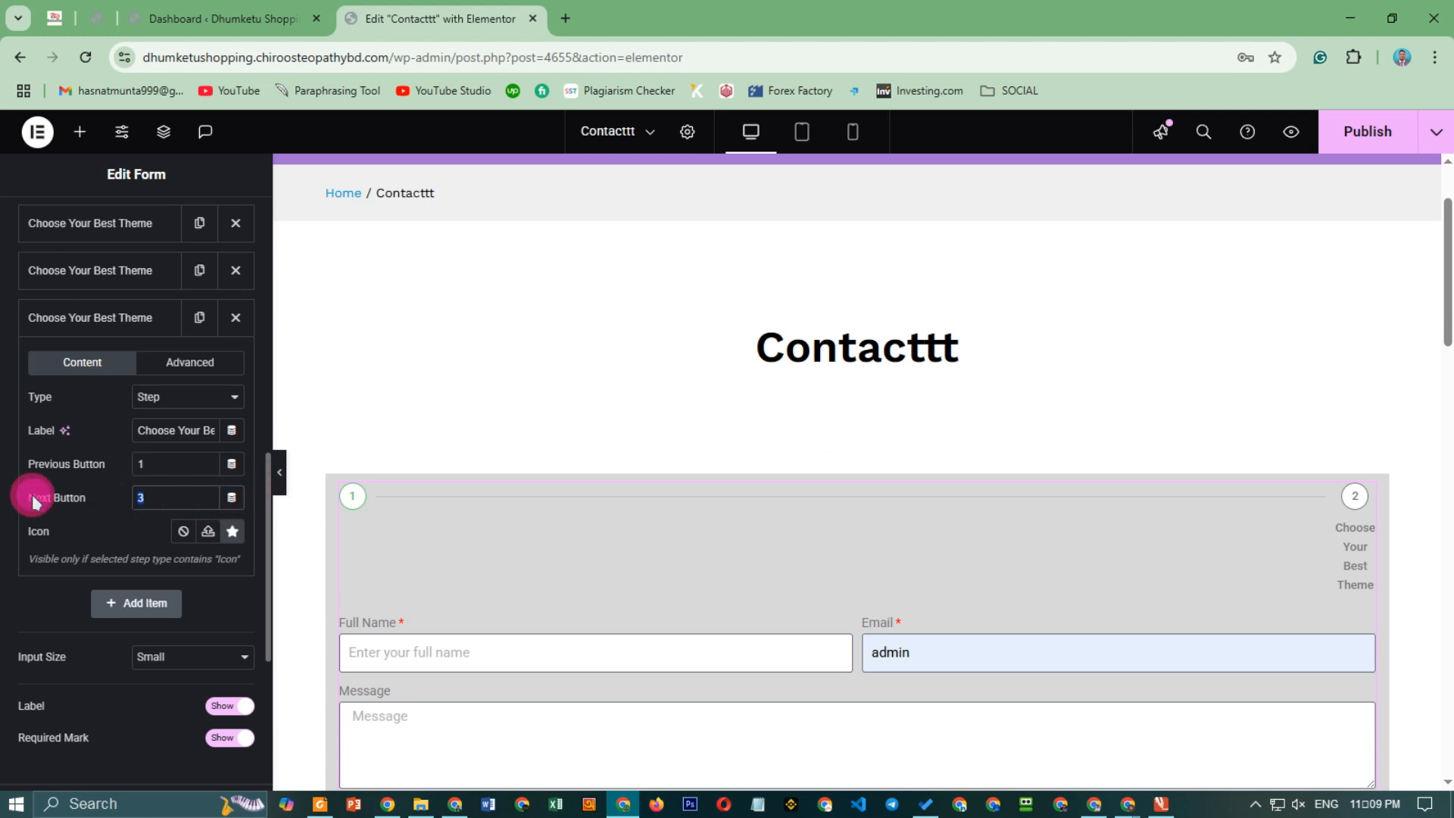
key("BackSpace")
left_click_drag(146, 457, 100, 468)
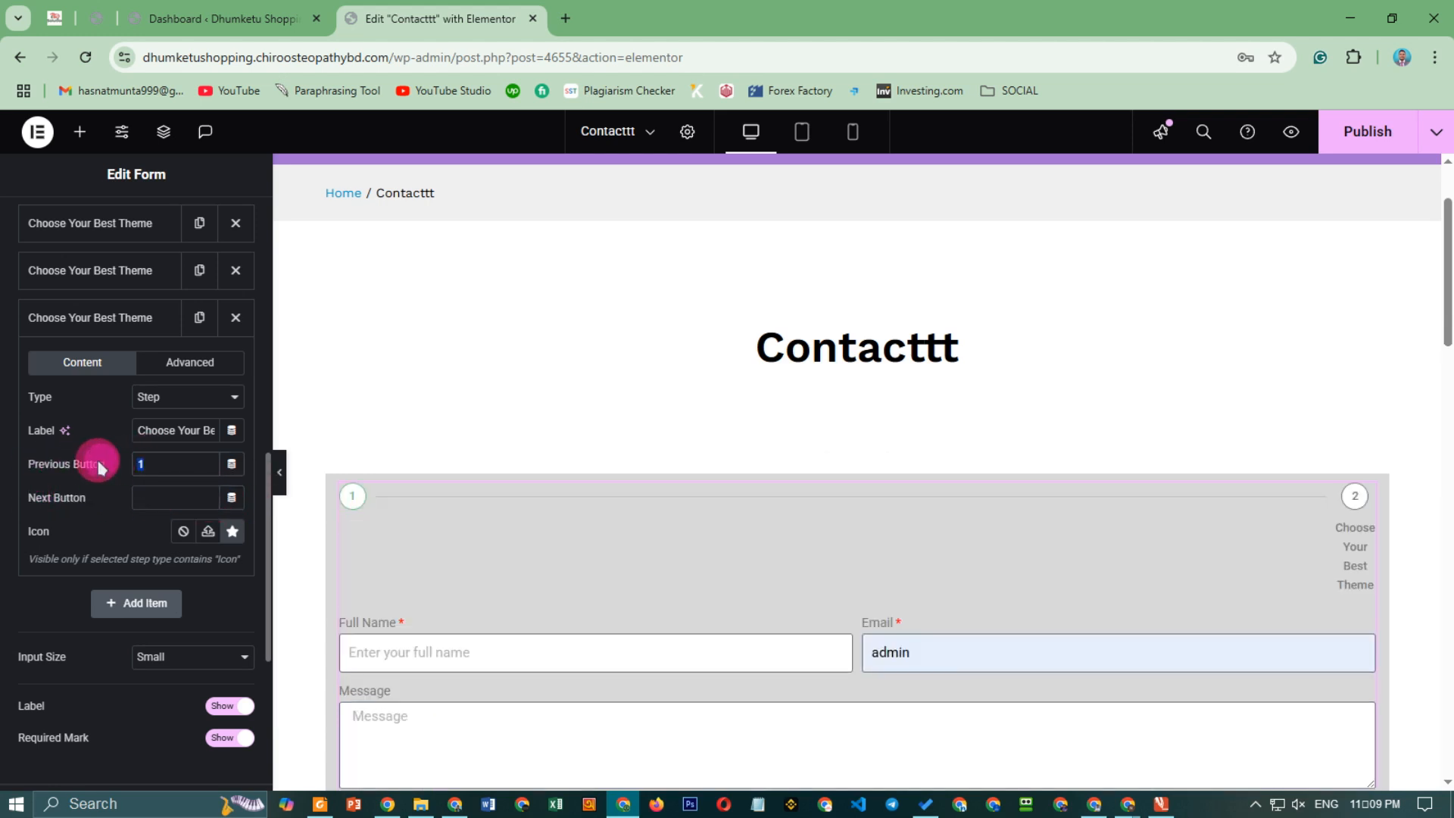
Examine the whole multi-step form preview, from the numbered step indicator through all fields to the Next button.
scroll(1208, 575, "down", 3)
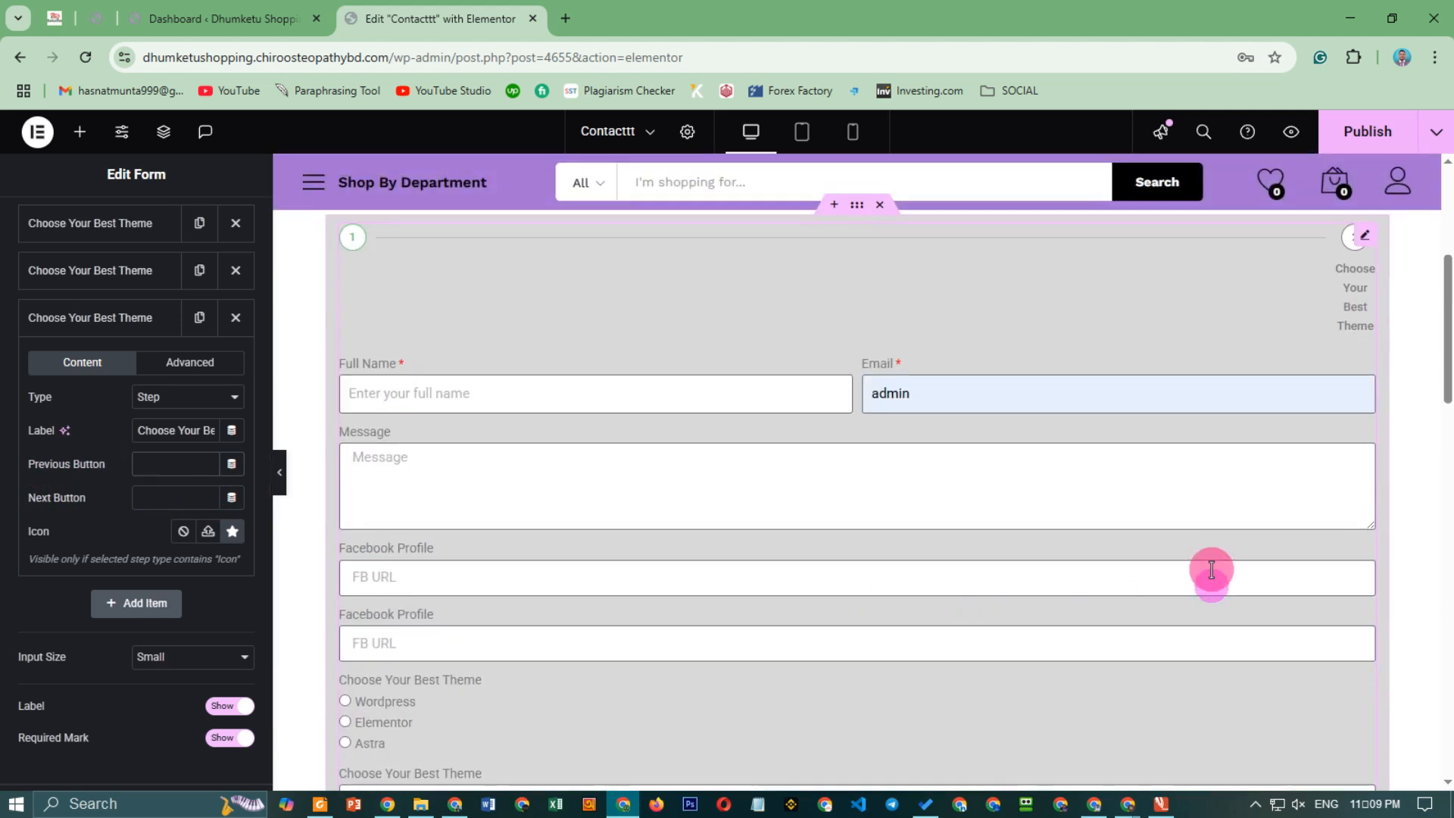
scroll(1106, 598, "up", 3)
scroll(1090, 615, "down", 5)
scroll(925, 601, "up", 3)
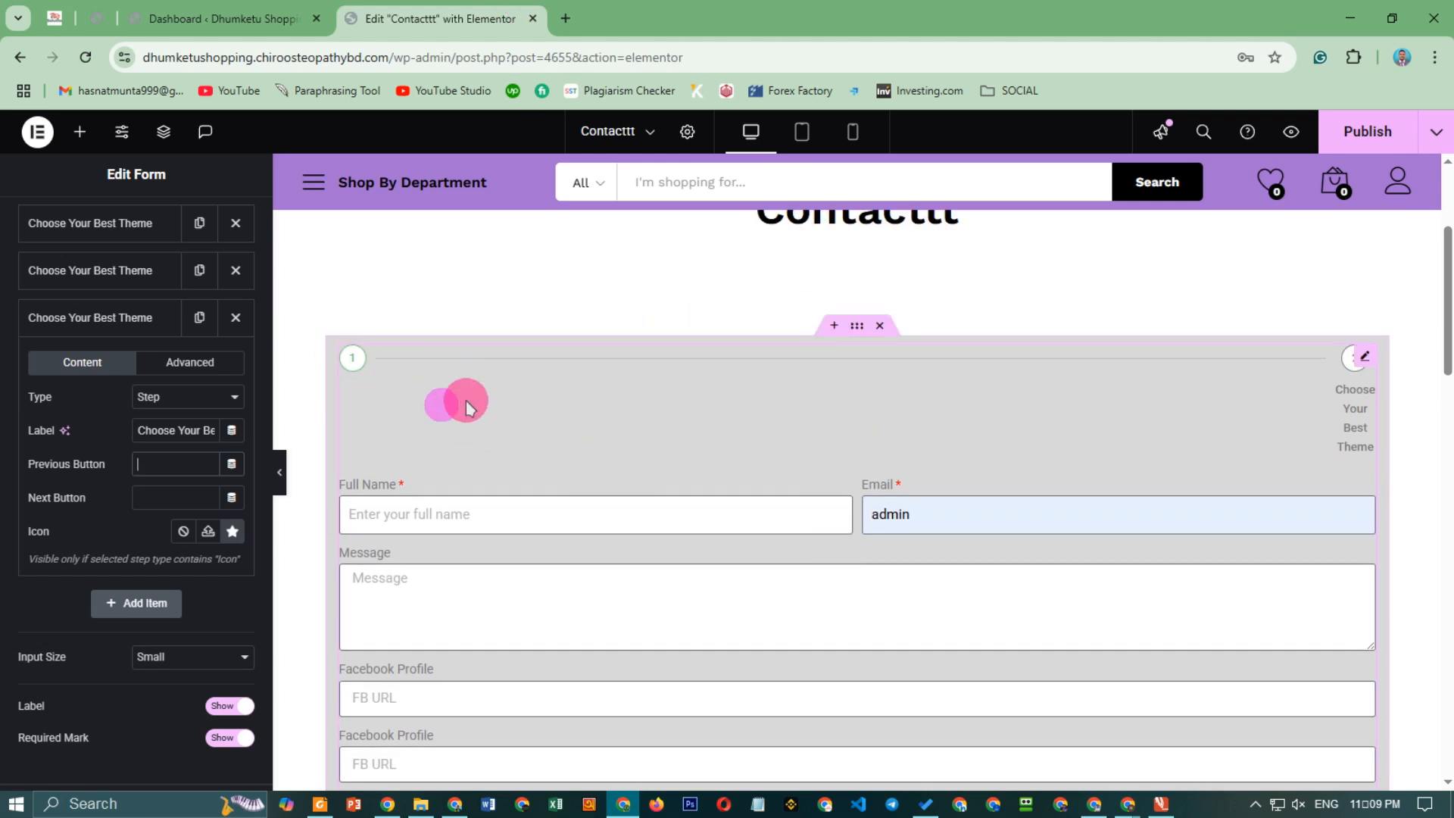
scroll(932, 523, "down", 3)
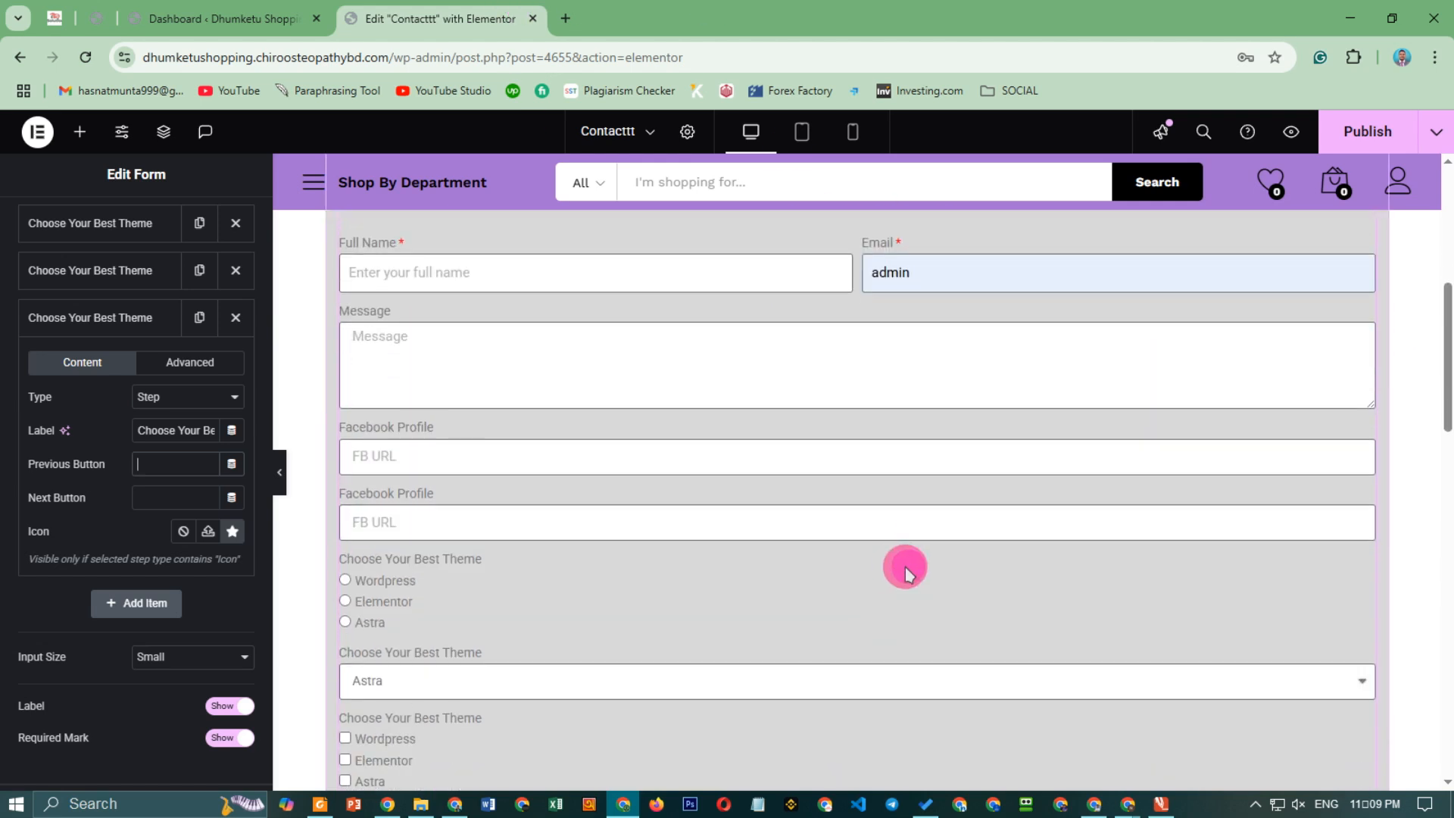
scroll(906, 566, "down", 8)
scroll(879, 613, "up", 3)
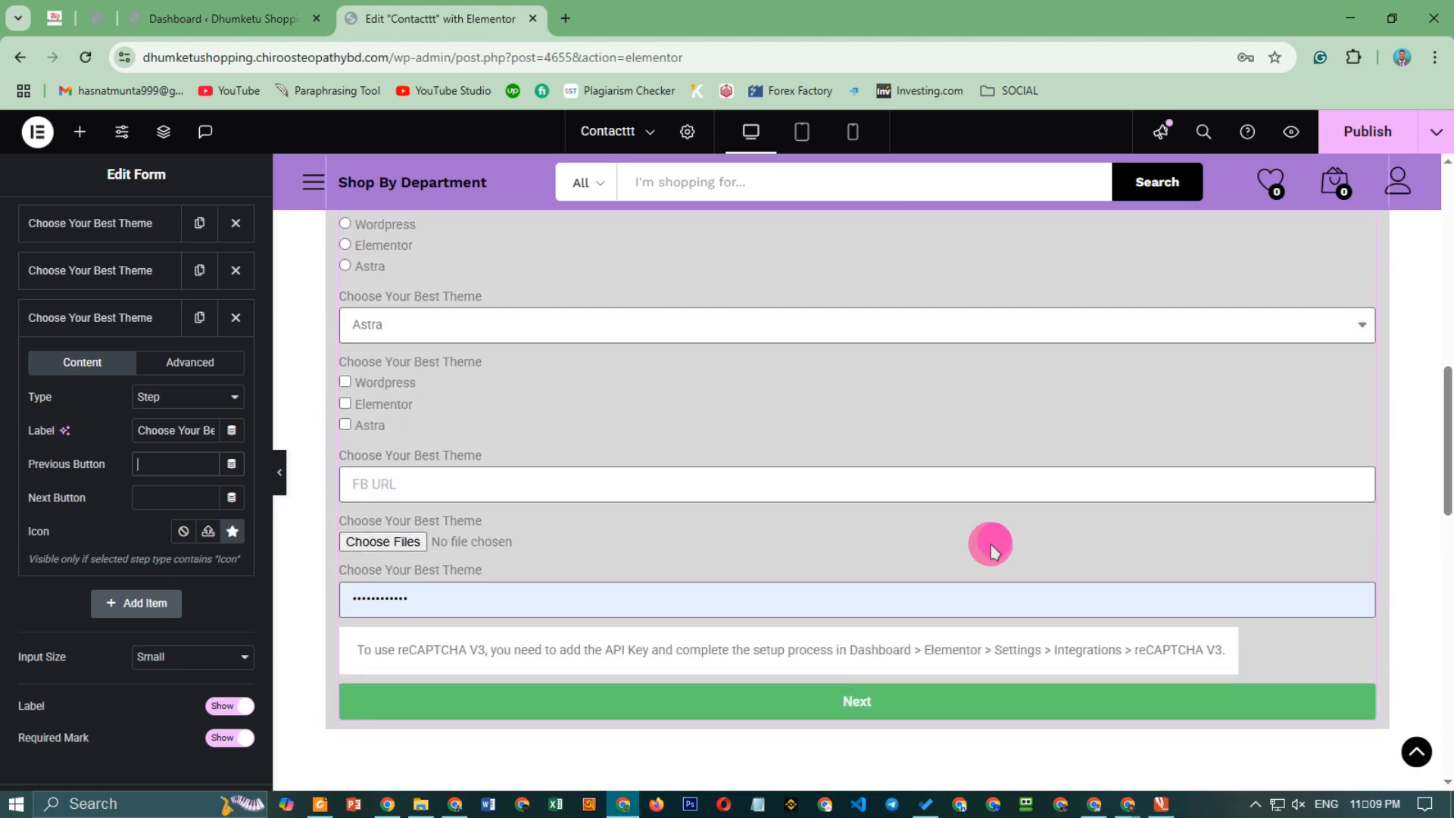
scroll(990, 551, "up", 12)
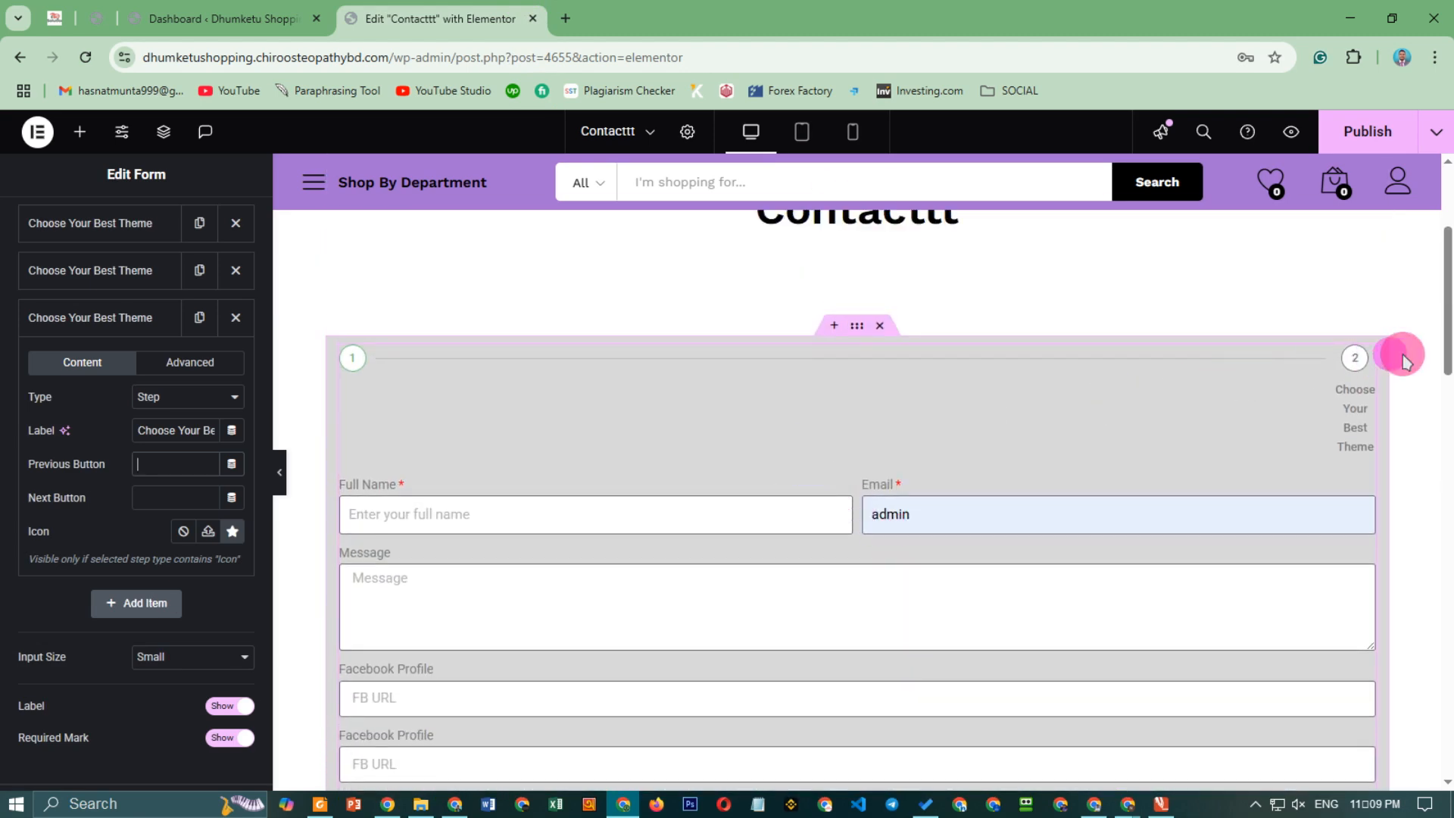
scroll(779, 484, "down", 3)
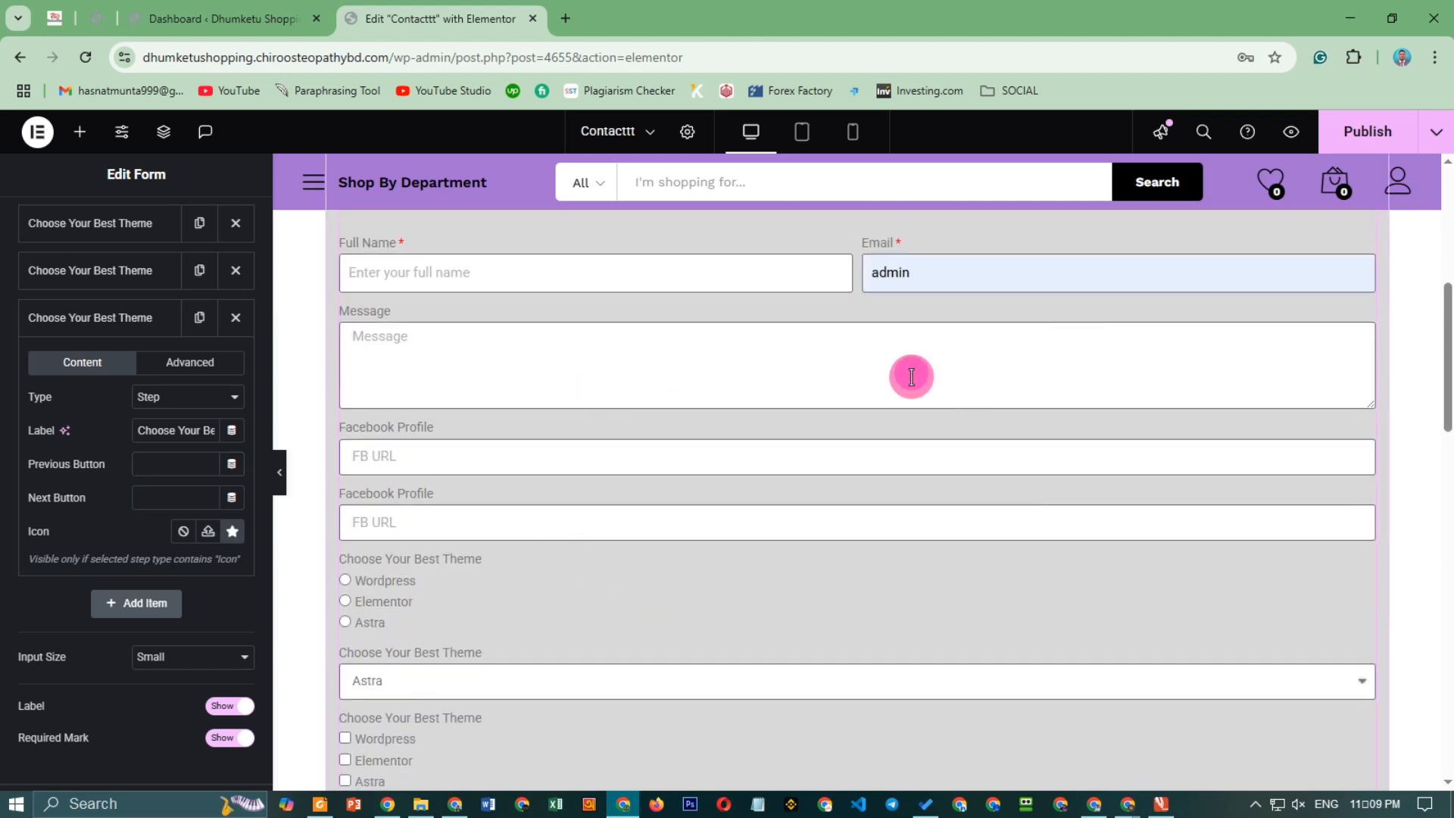
scroll(712, 645, "down", 6)
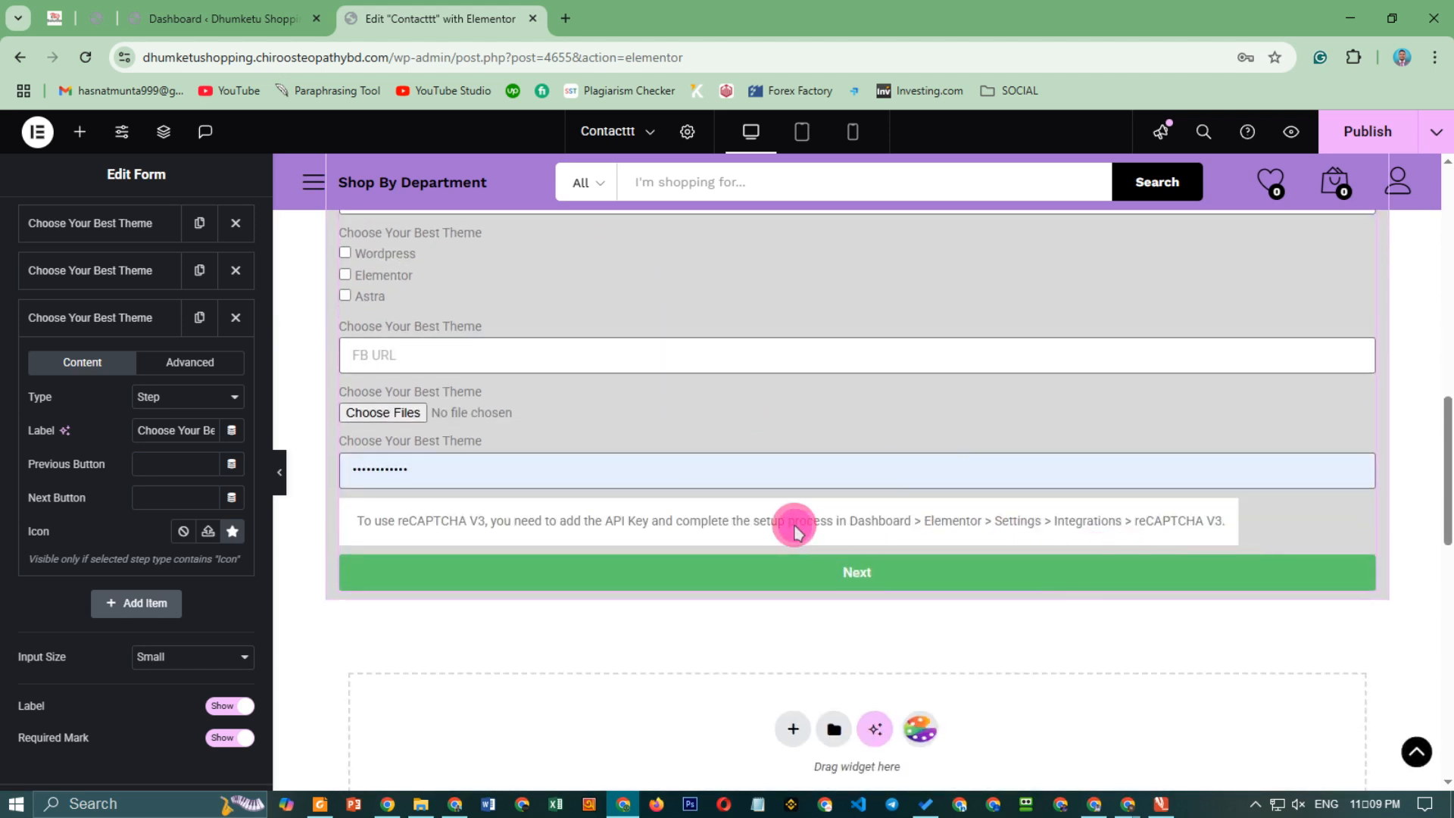
scroll(418, 424, "up", 2)
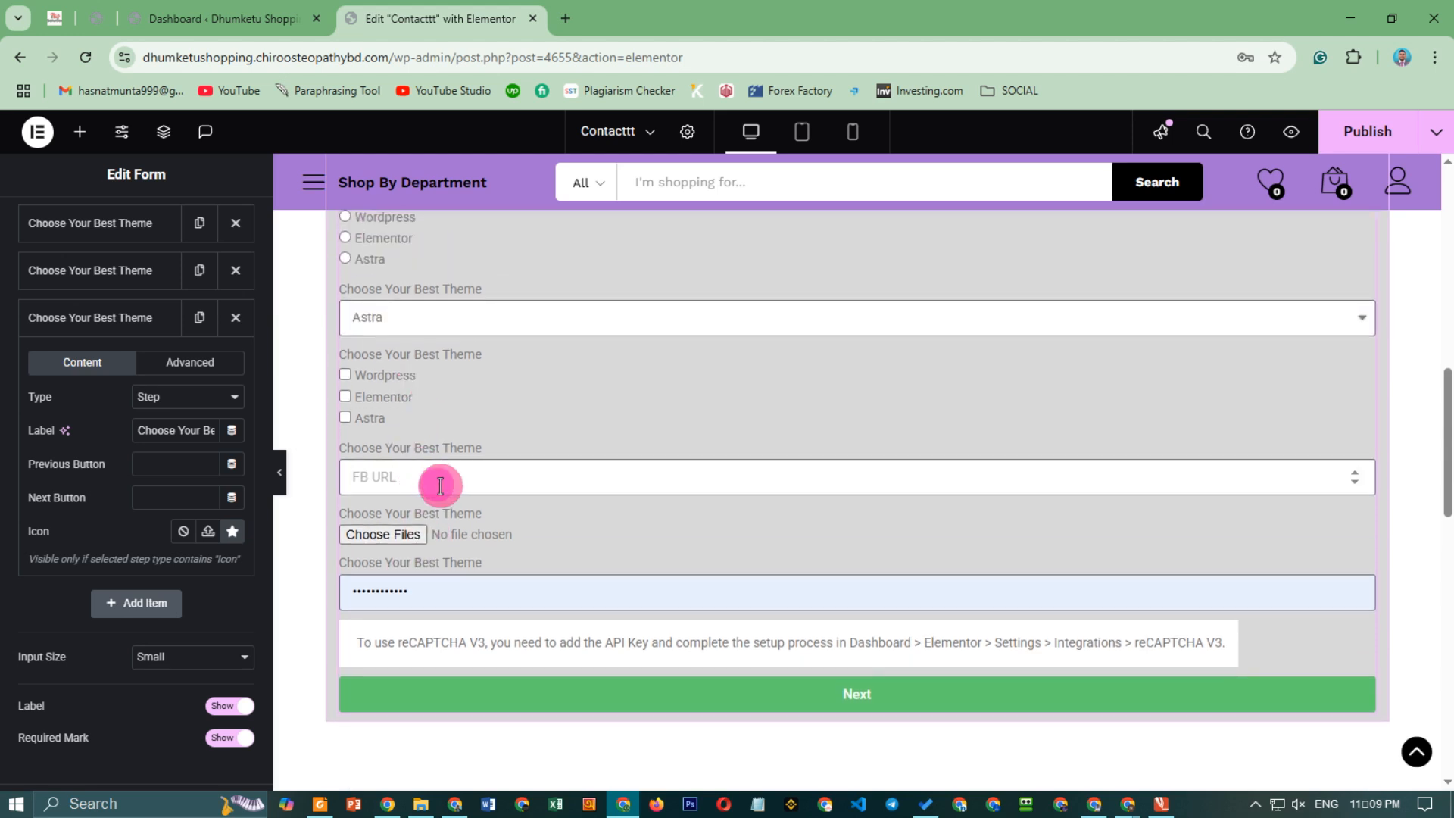
scroll(697, 444, "up", 5)
scroll(119, 324, "up", 9)
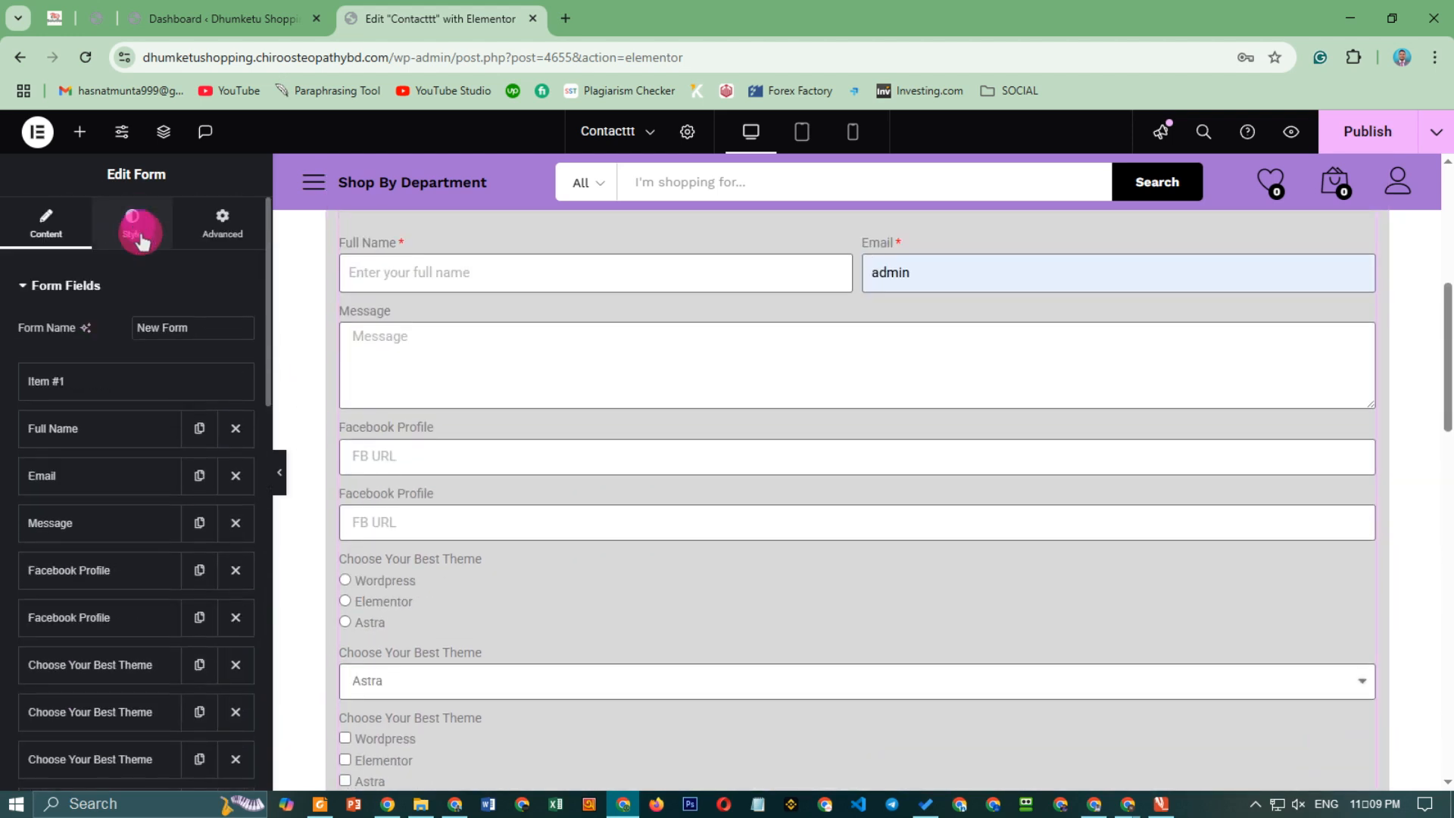
Review the form widget's style options, from column and row gaps, labels and HTML field to the Field, Buttons, Messages and Steps sections.
left_click(140, 239)
scroll(141, 409, "down", 5)
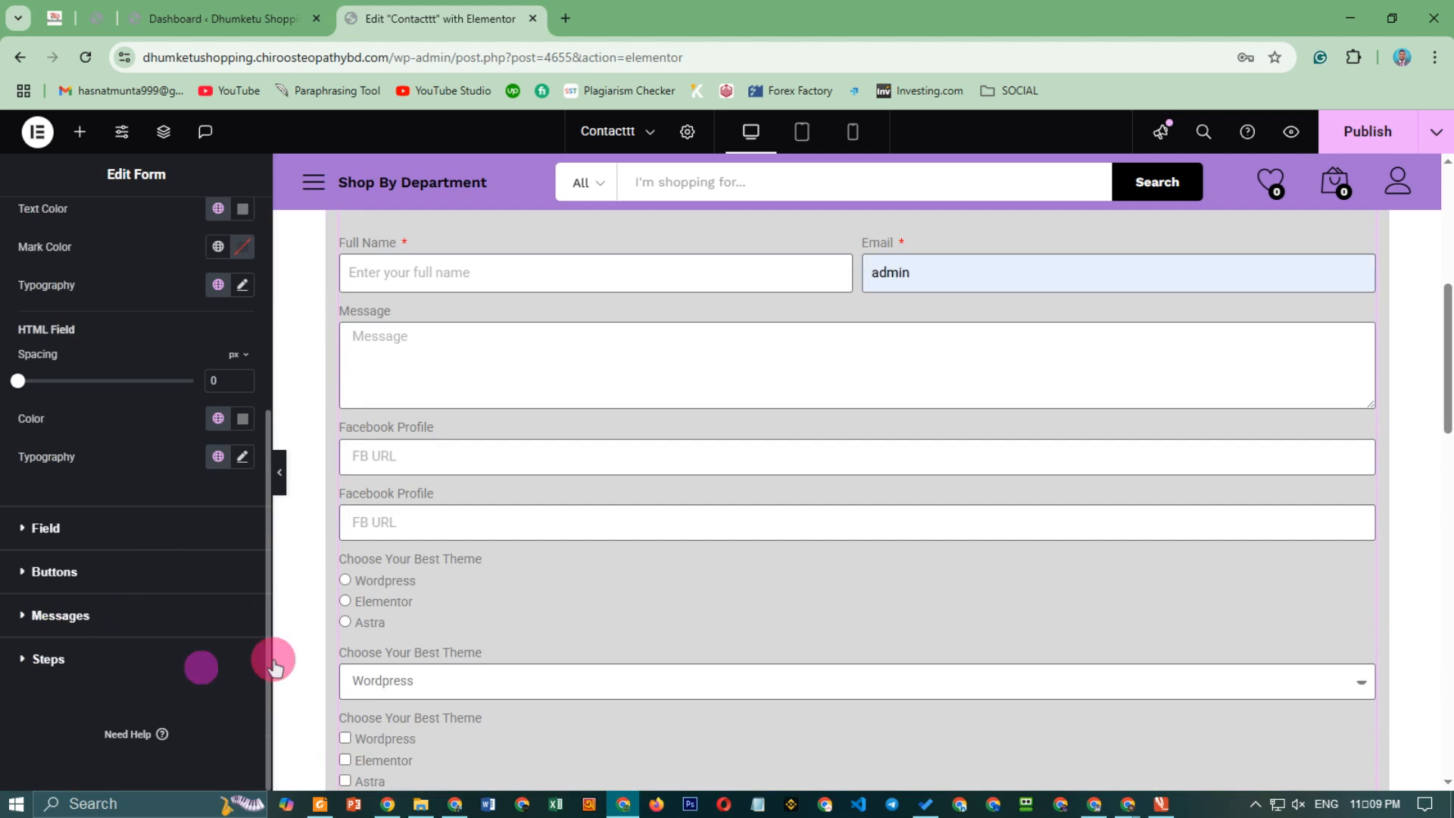
scroll(925, 610, "up", 6)
scroll(909, 588, "down", 3)
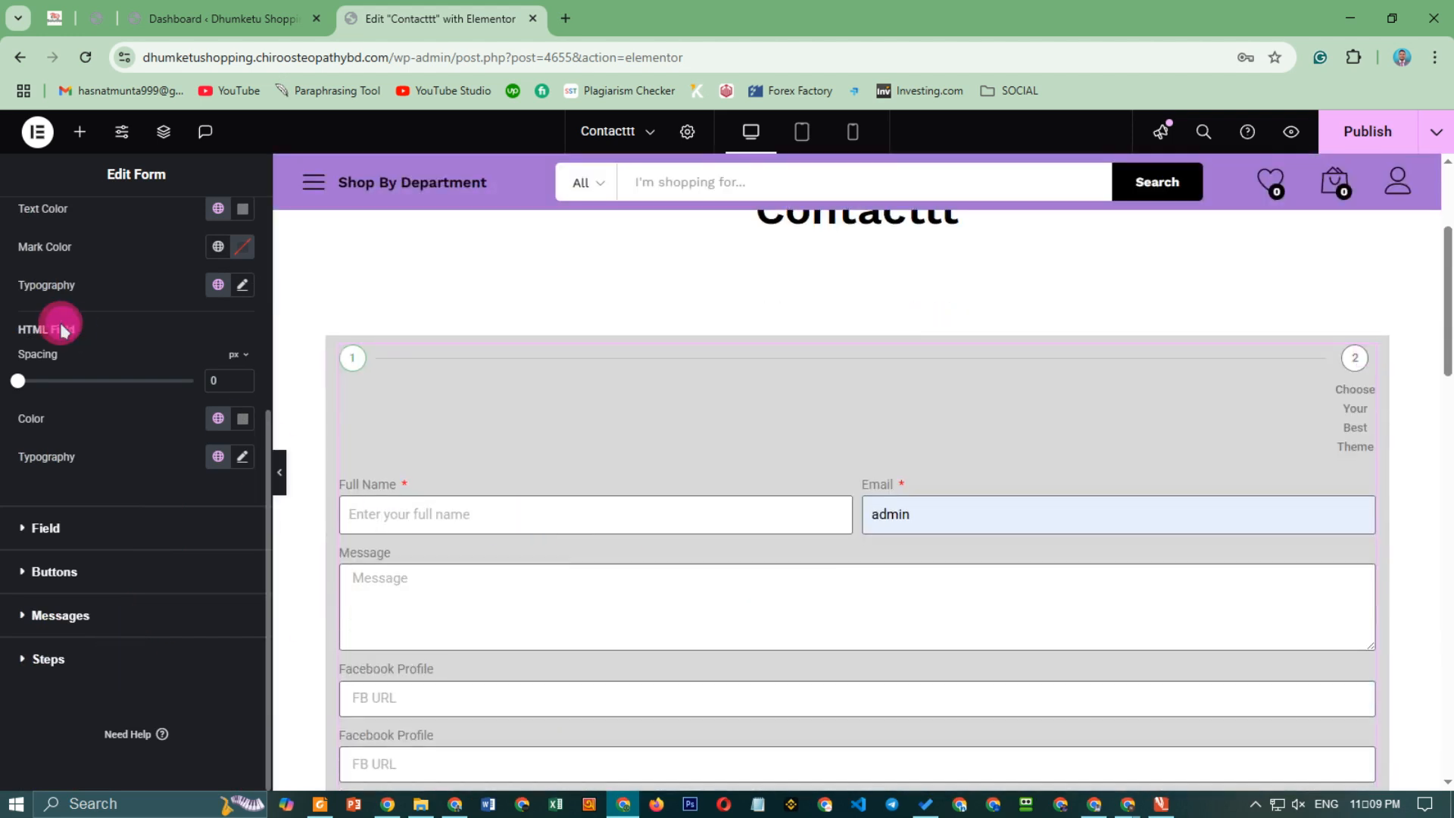
scroll(60, 329, "up", 5)
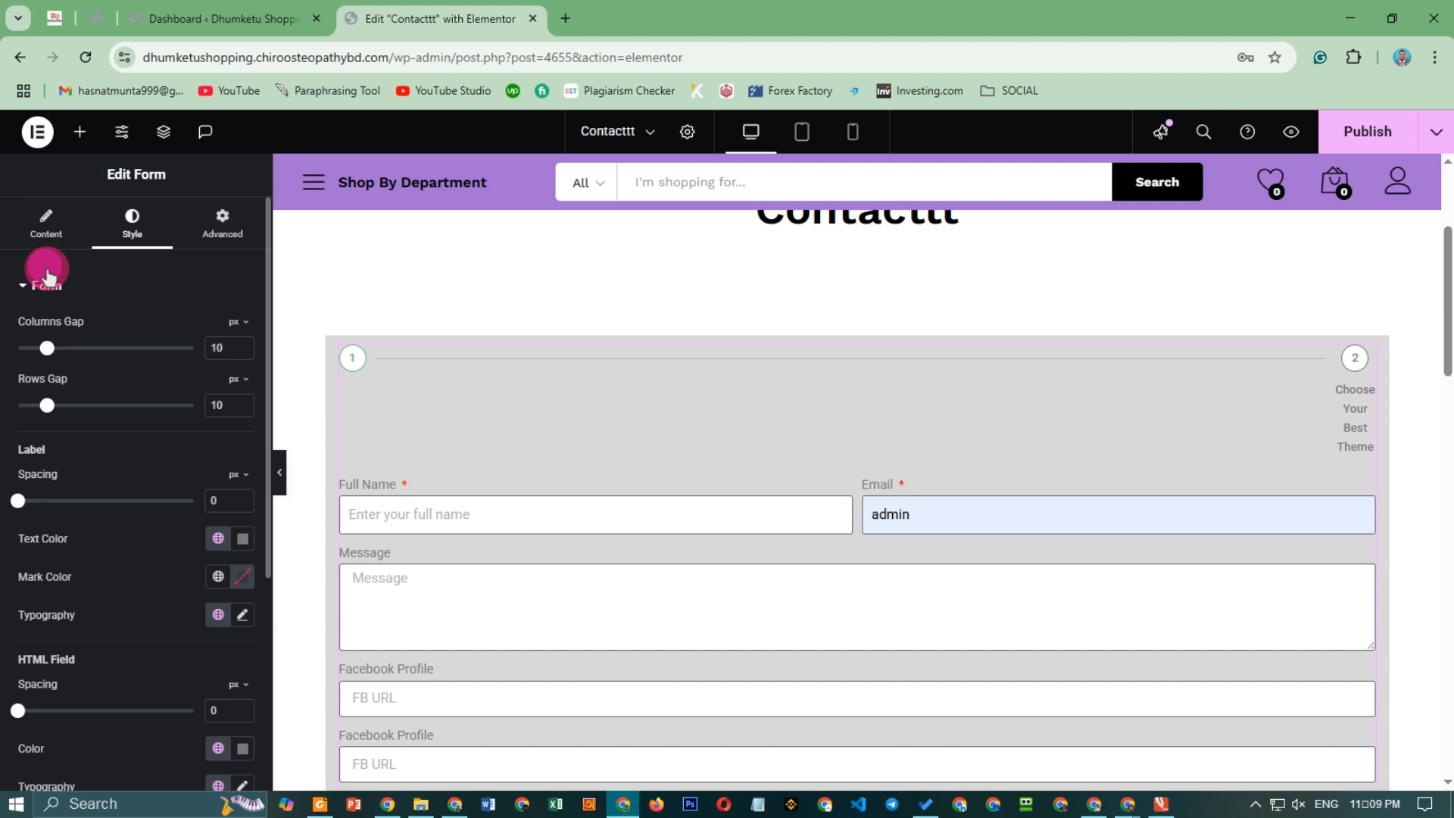
Publish the Contacttt page with the multi-step form.
left_click(1361, 129)
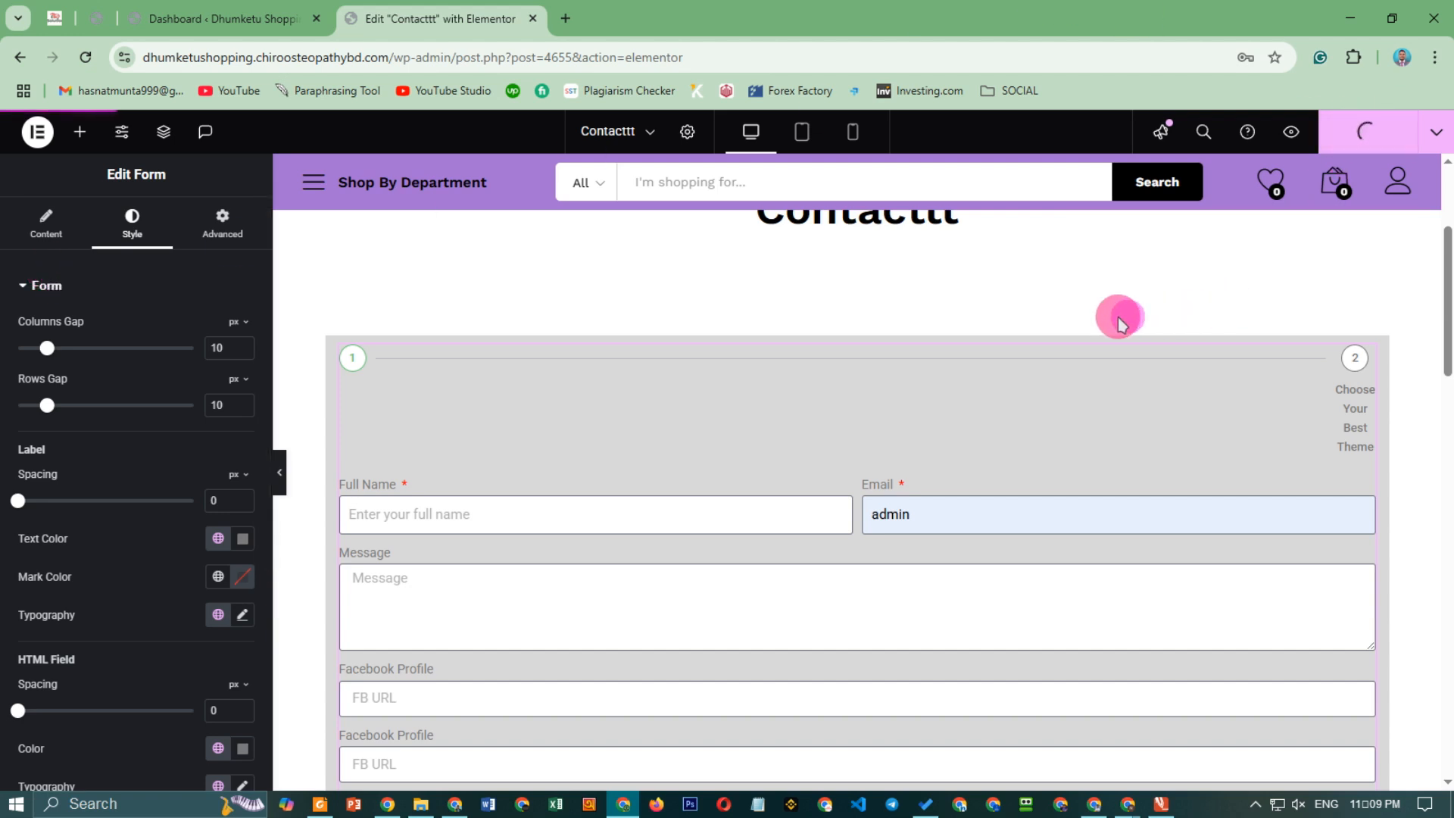
scroll(967, 485, "up", 3)
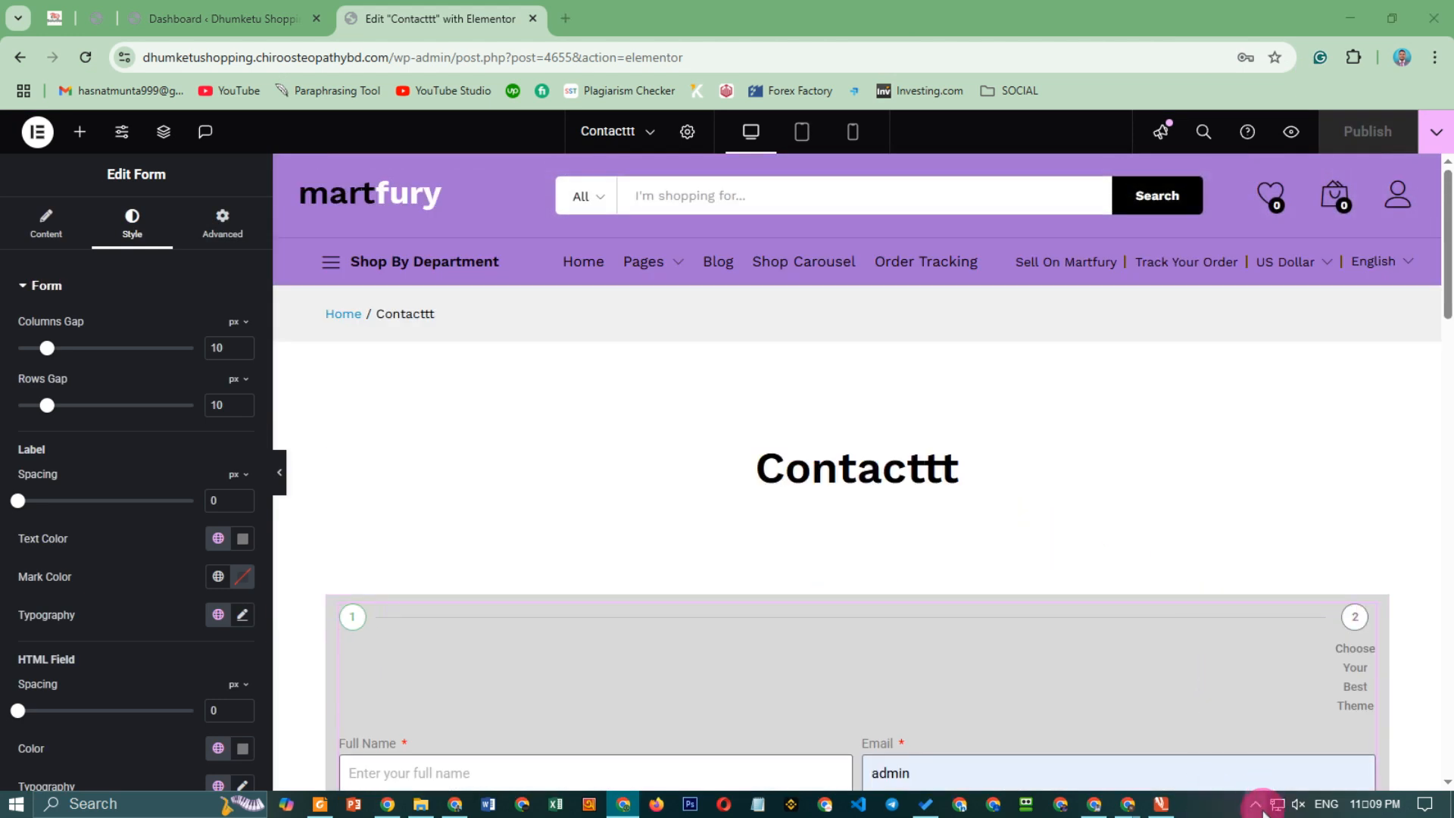
left_click(1258, 807)
left_click(1217, 776)
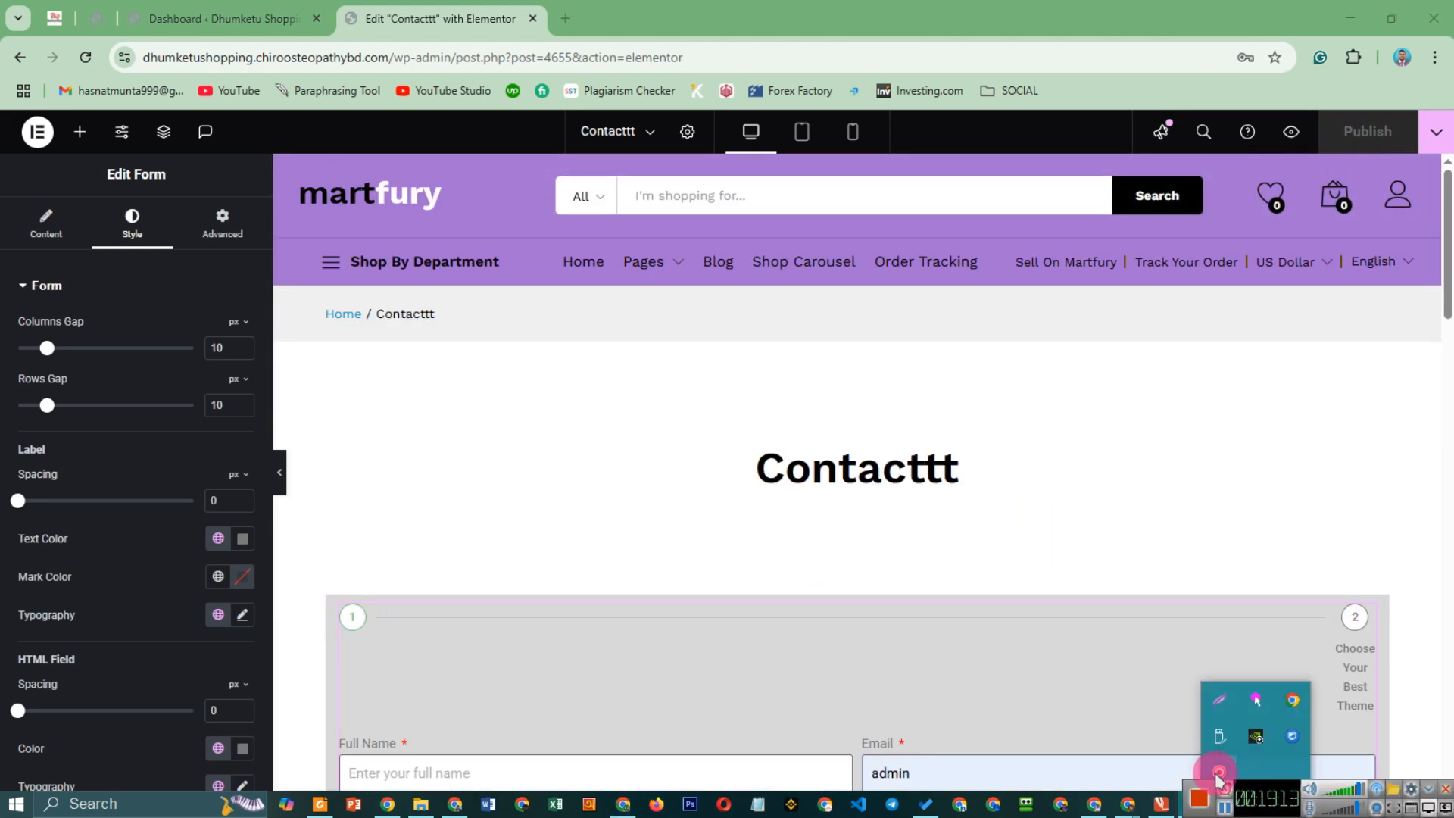